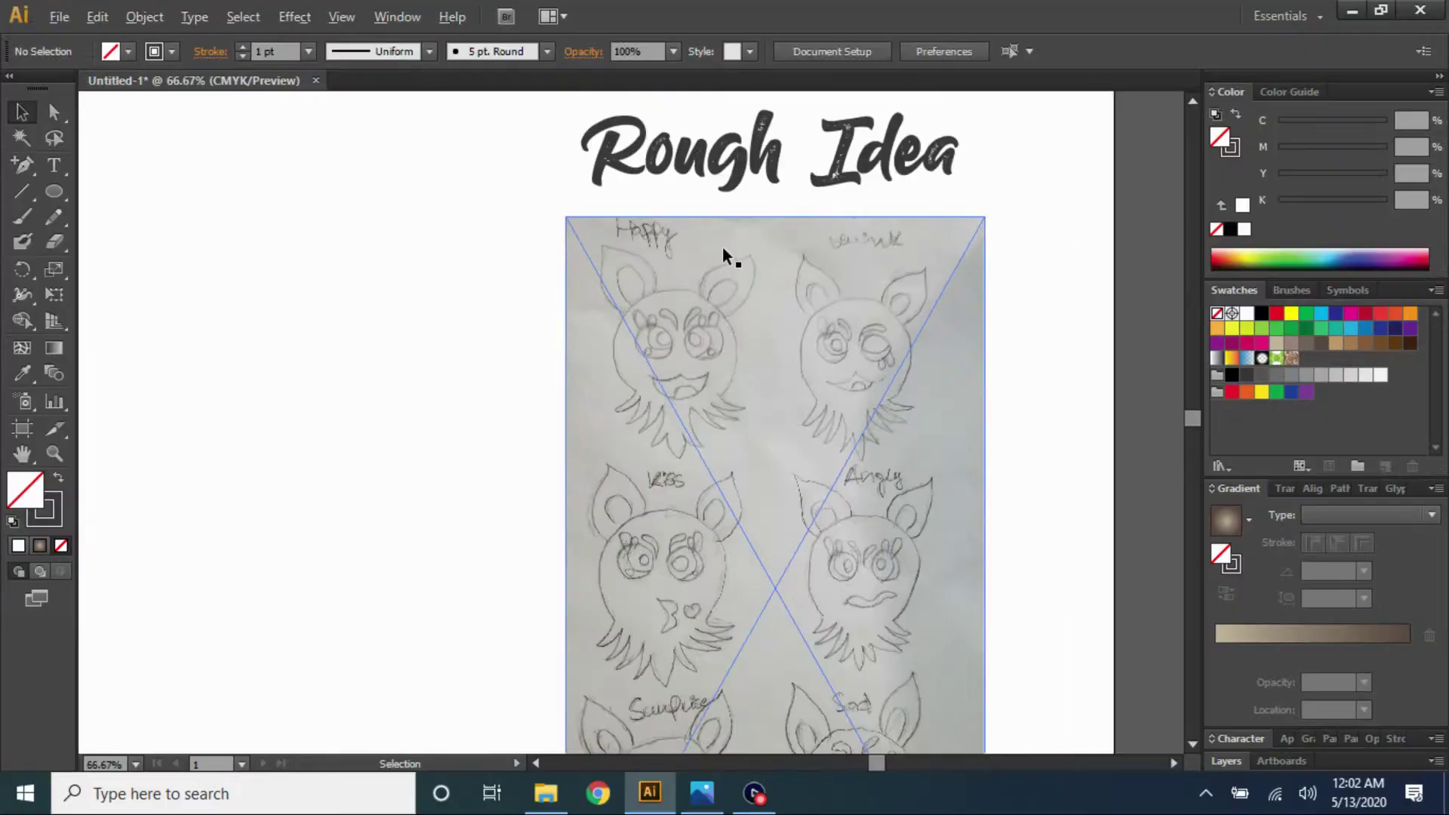
Scroll down through the Rough Idea sketch to find empty space beside it
scroll(831, 283, "down", 1)
scroll(977, 332, "down", 2)
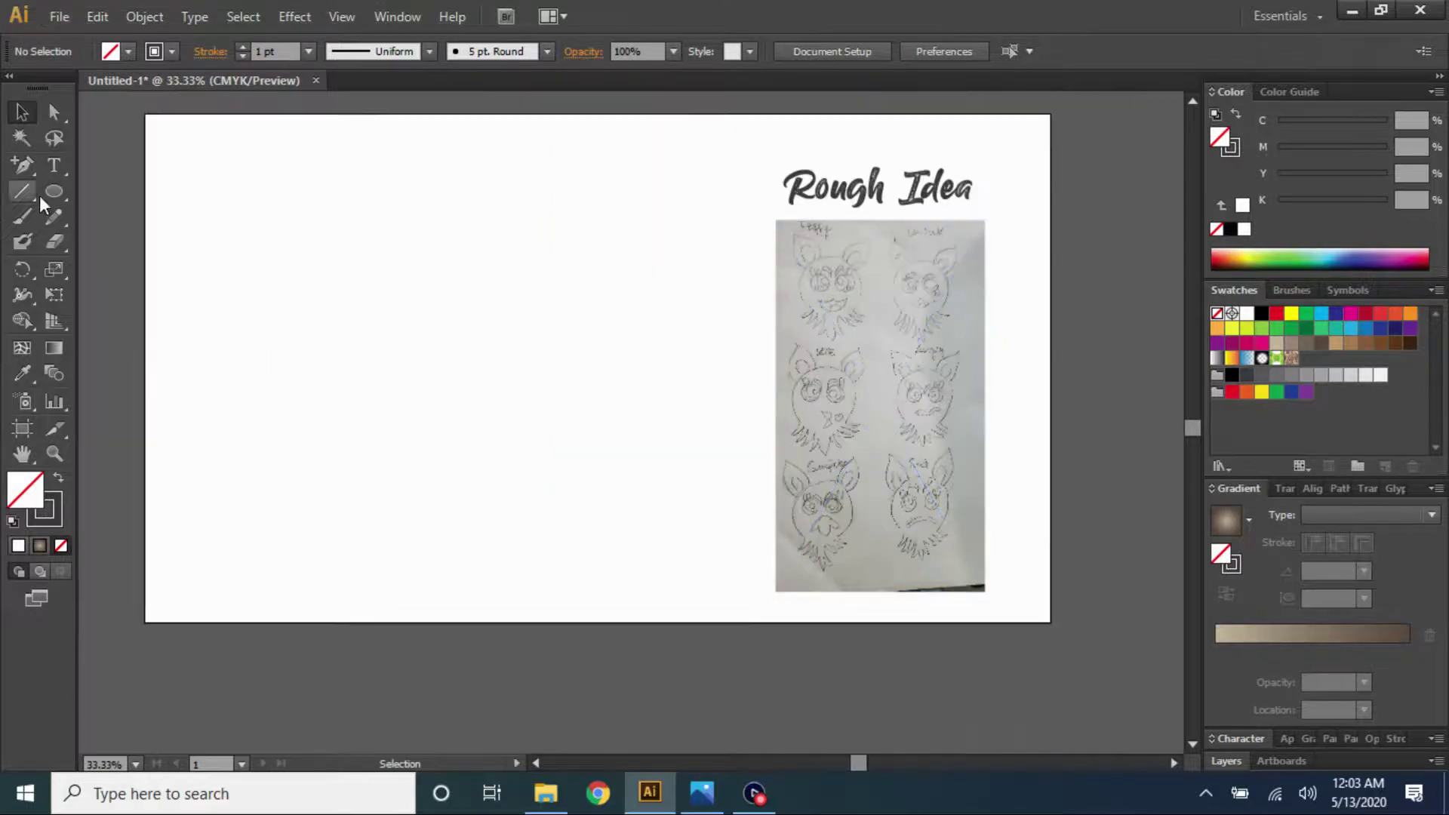
Draw the head circle, then Pen-draw curved, pointed fur spikes along its lower left
left_click_drag(382, 230, 576, 424)
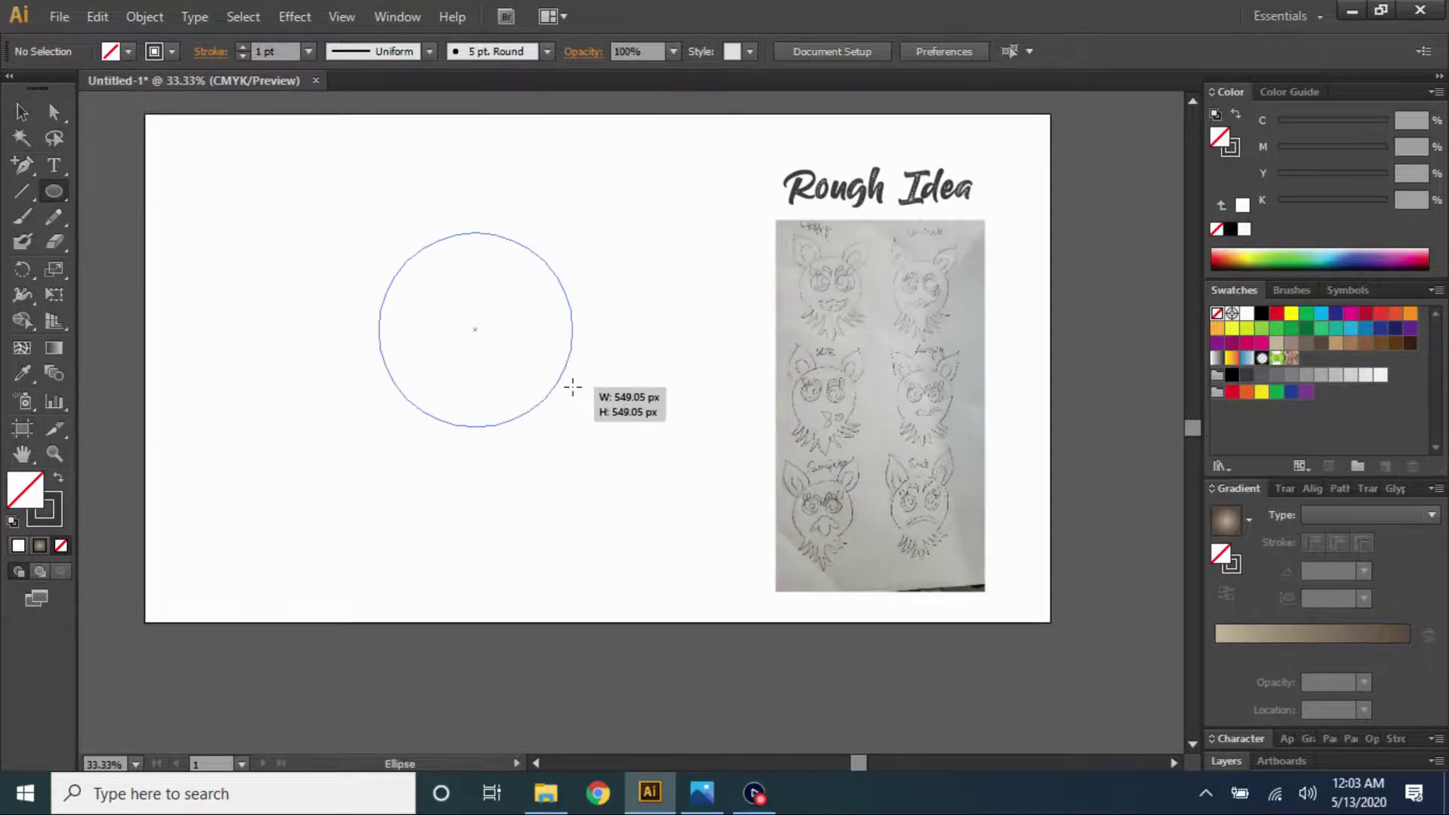
key("p")
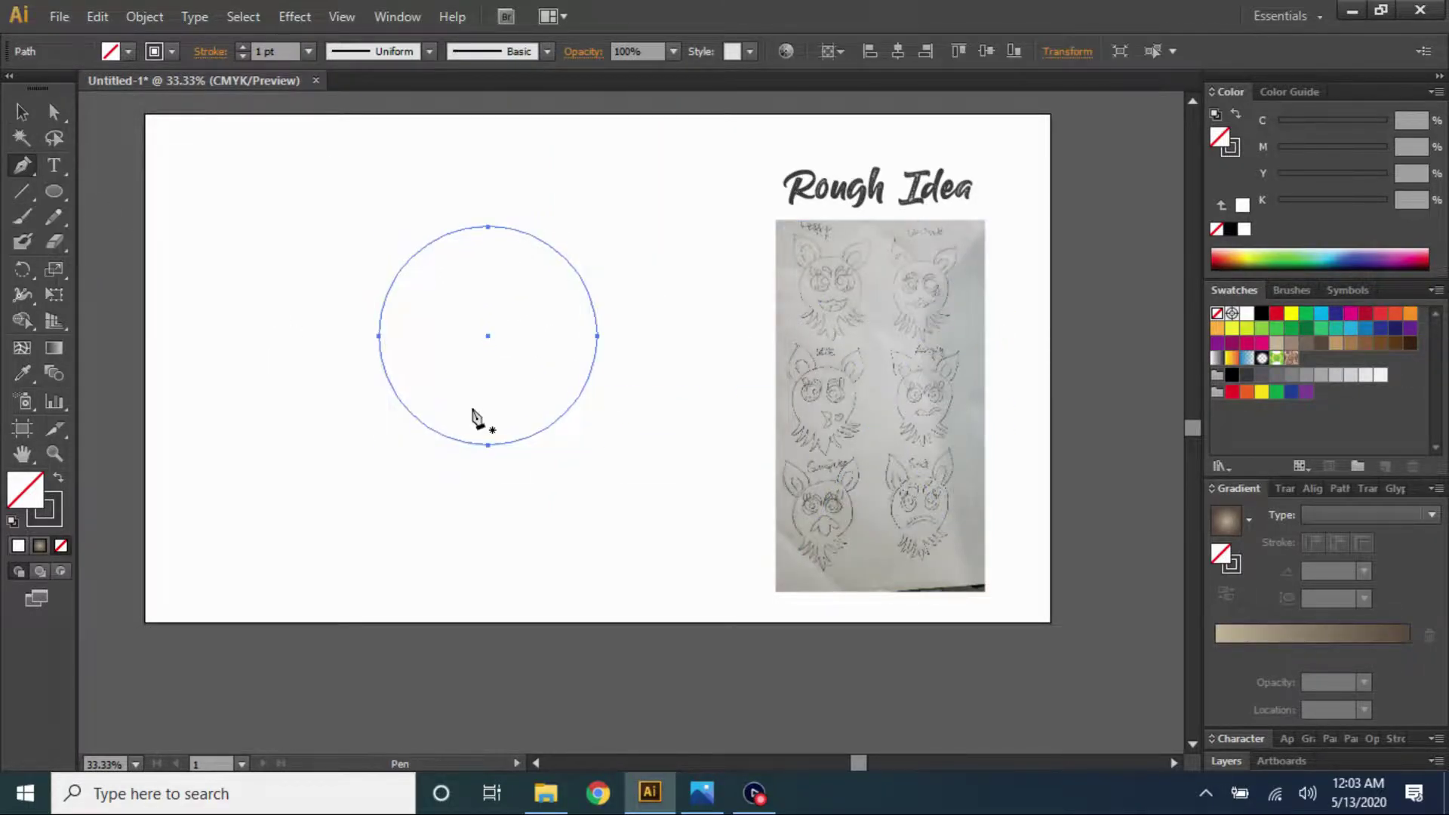
key("ctrl+equal")
mouse_move(221, 412)
left_mouse_down()
mouse_move(202, 474)
mouse_move(173, 490)
left_mouse_up()
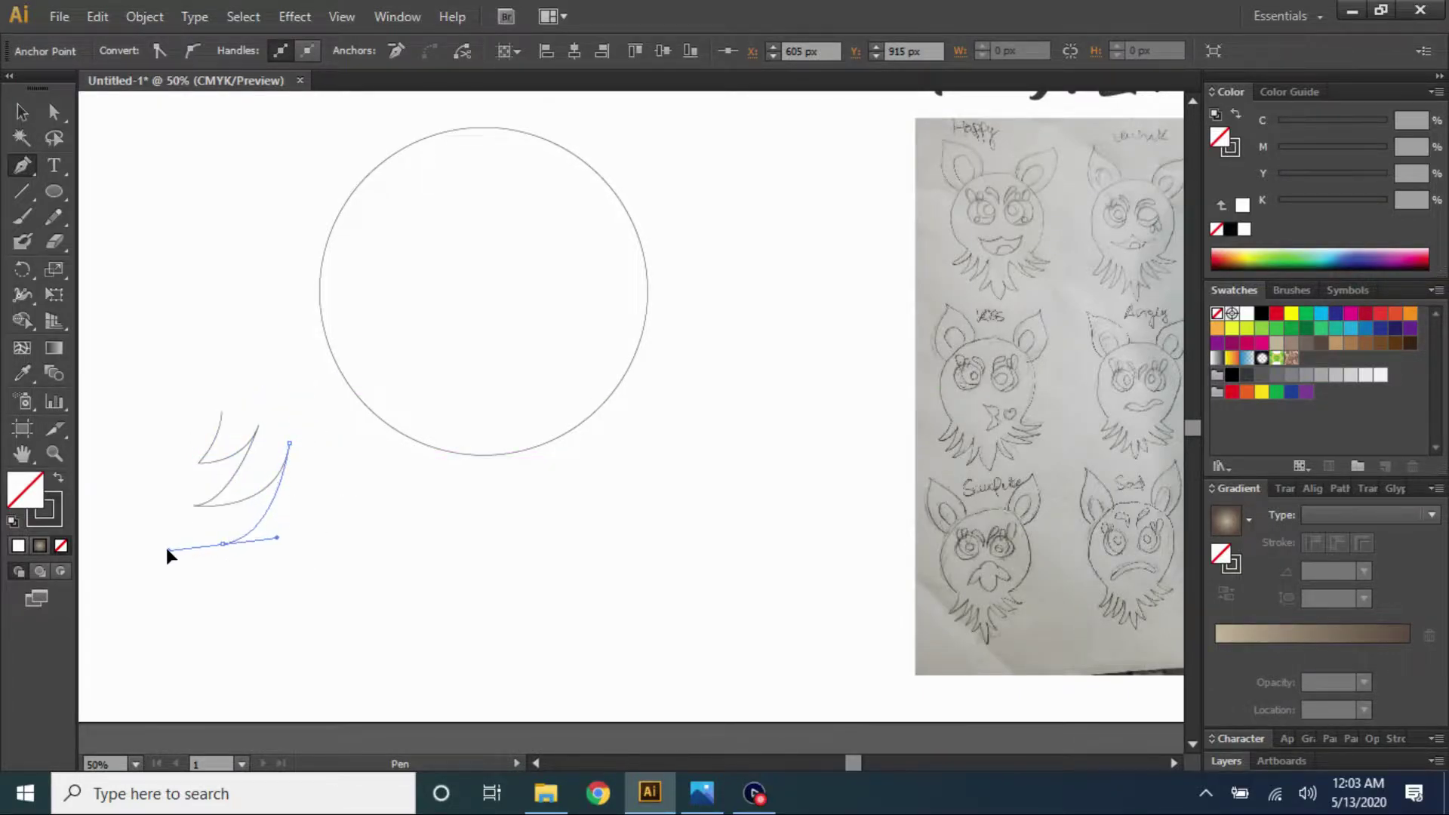
left_click(332, 421, "ctrl")
left_click(326, 477)
left_click_drag(293, 581, 266, 597)
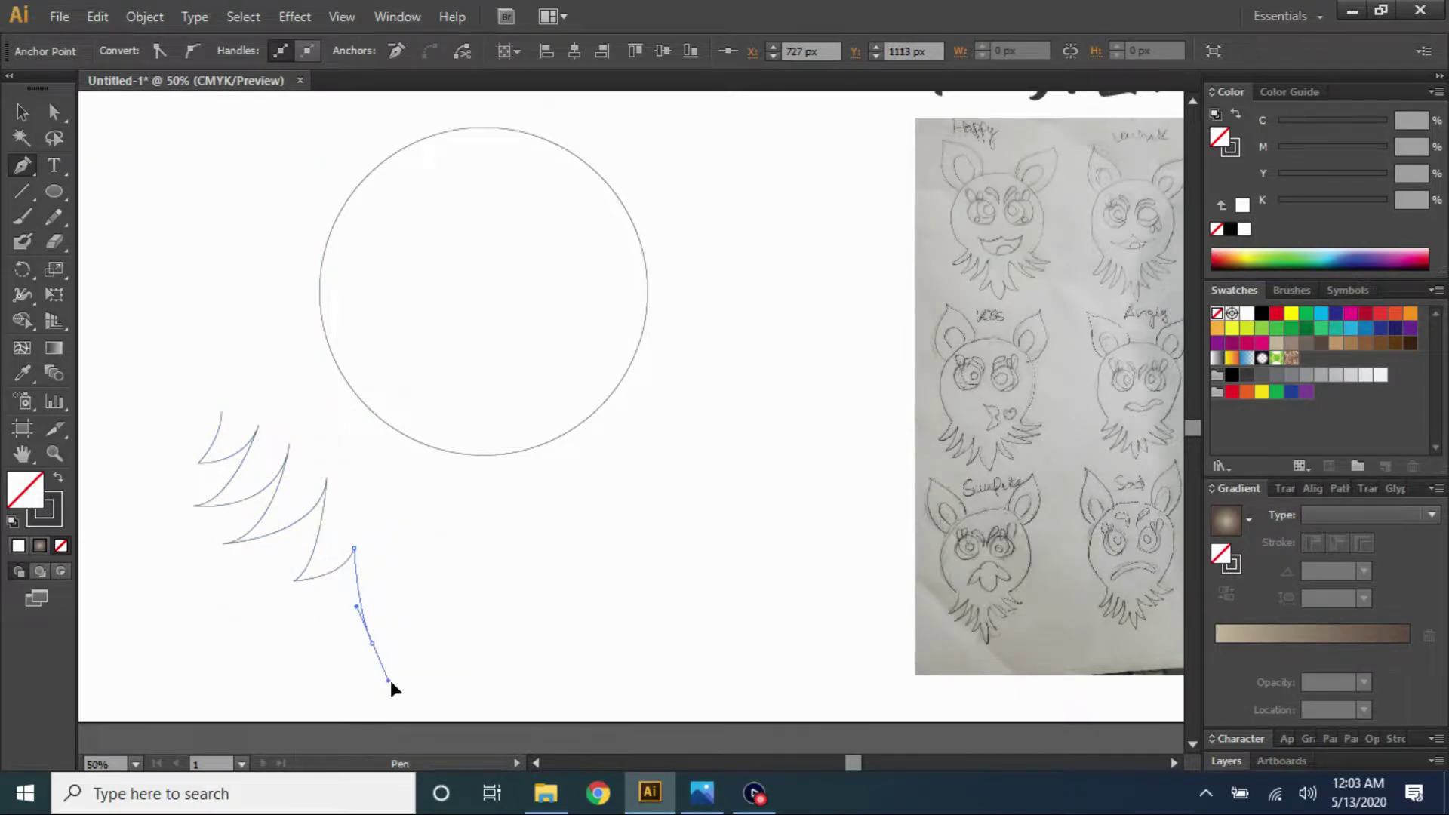
Duplicate the fur spikes to the right, reflect them vertically, and snap the tips together
key("v")
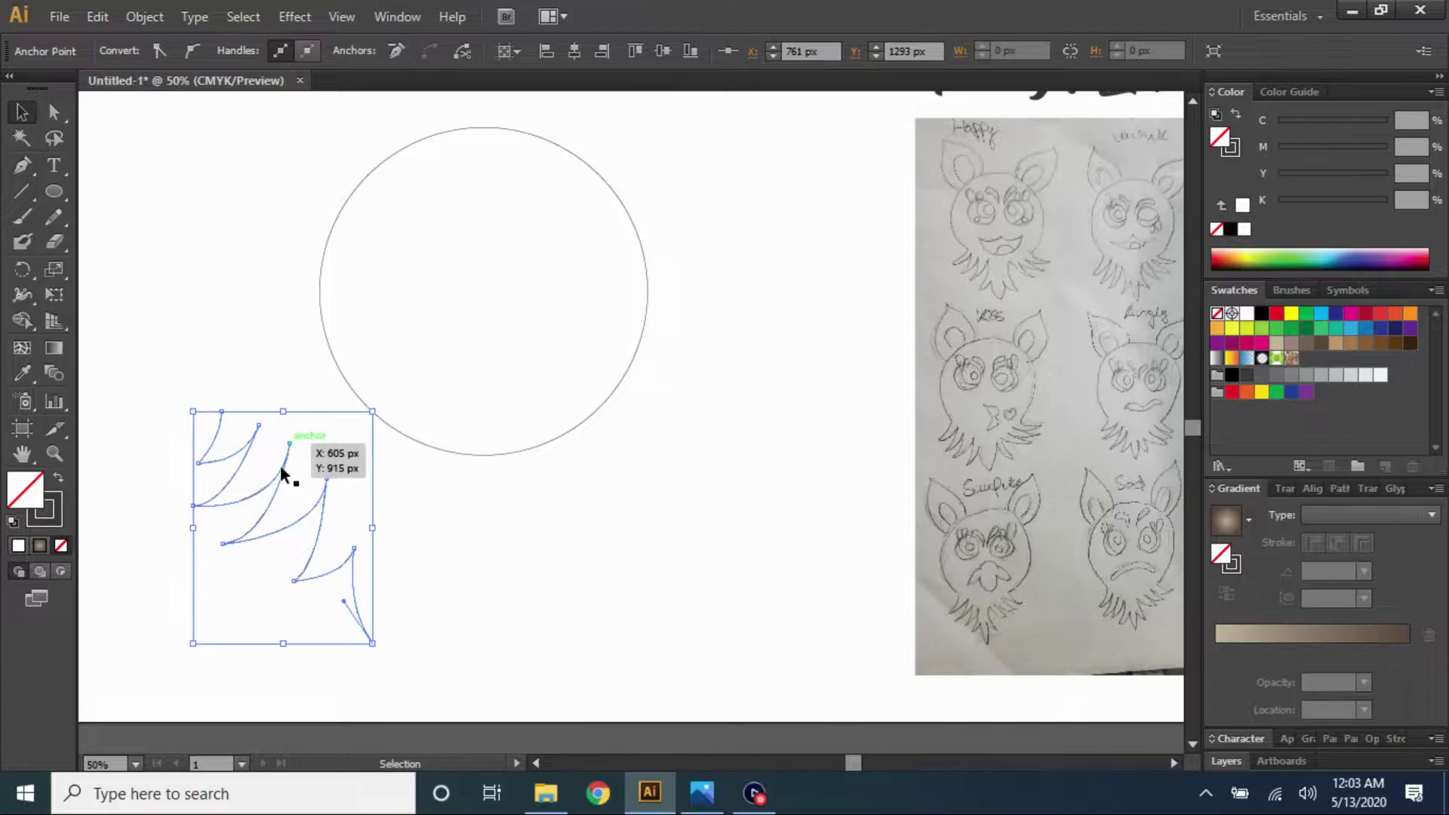
left_click_drag(336, 484, 464, 492)
right_click(465, 492)
left_click(736, 499)
left_click(714, 532)
left_click(302, 619)
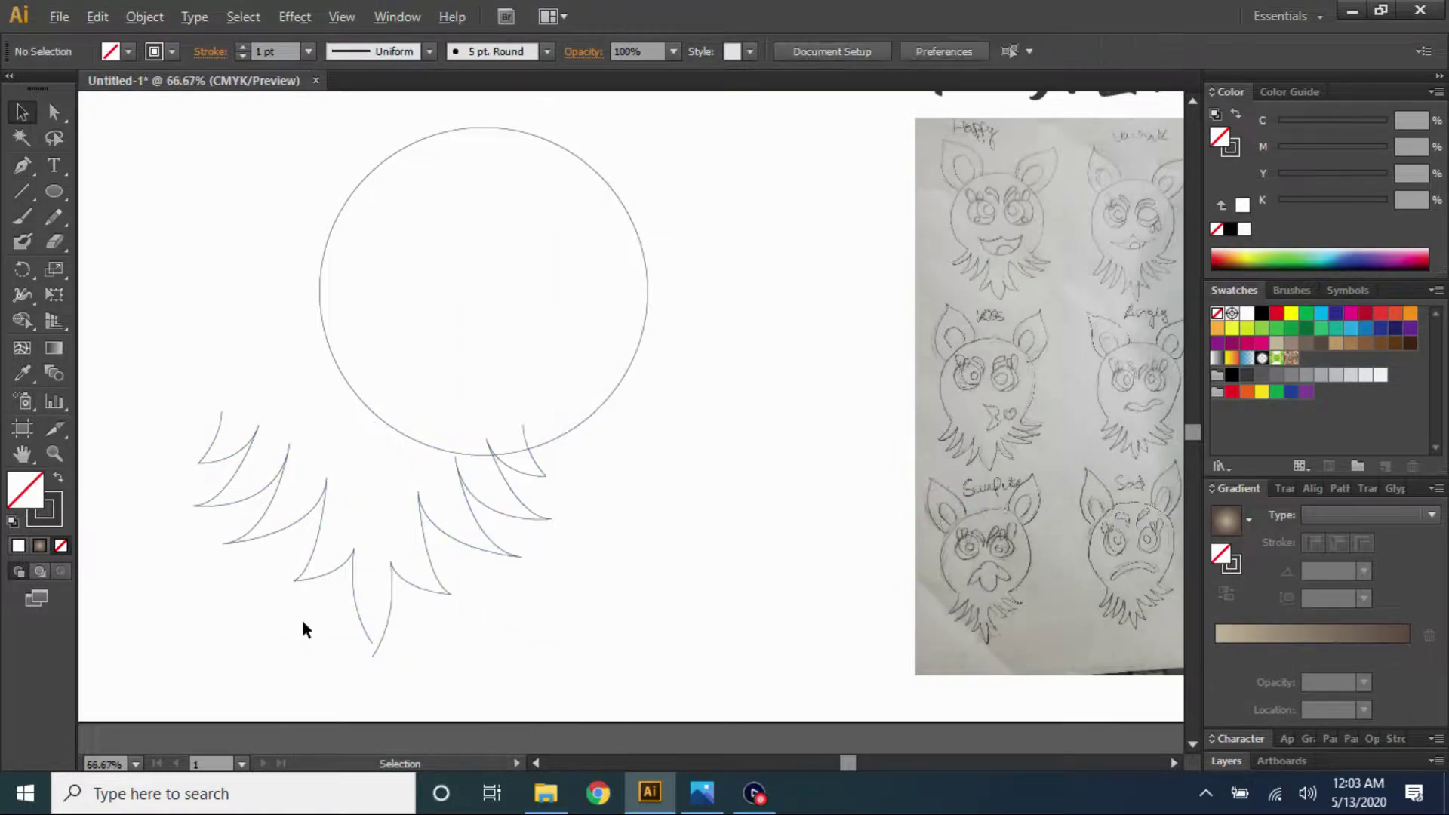
scroll(310, 619, "up", 5)
left_click_drag(786, 389, 727, 545)
scroll(786, 381, "down", 2)
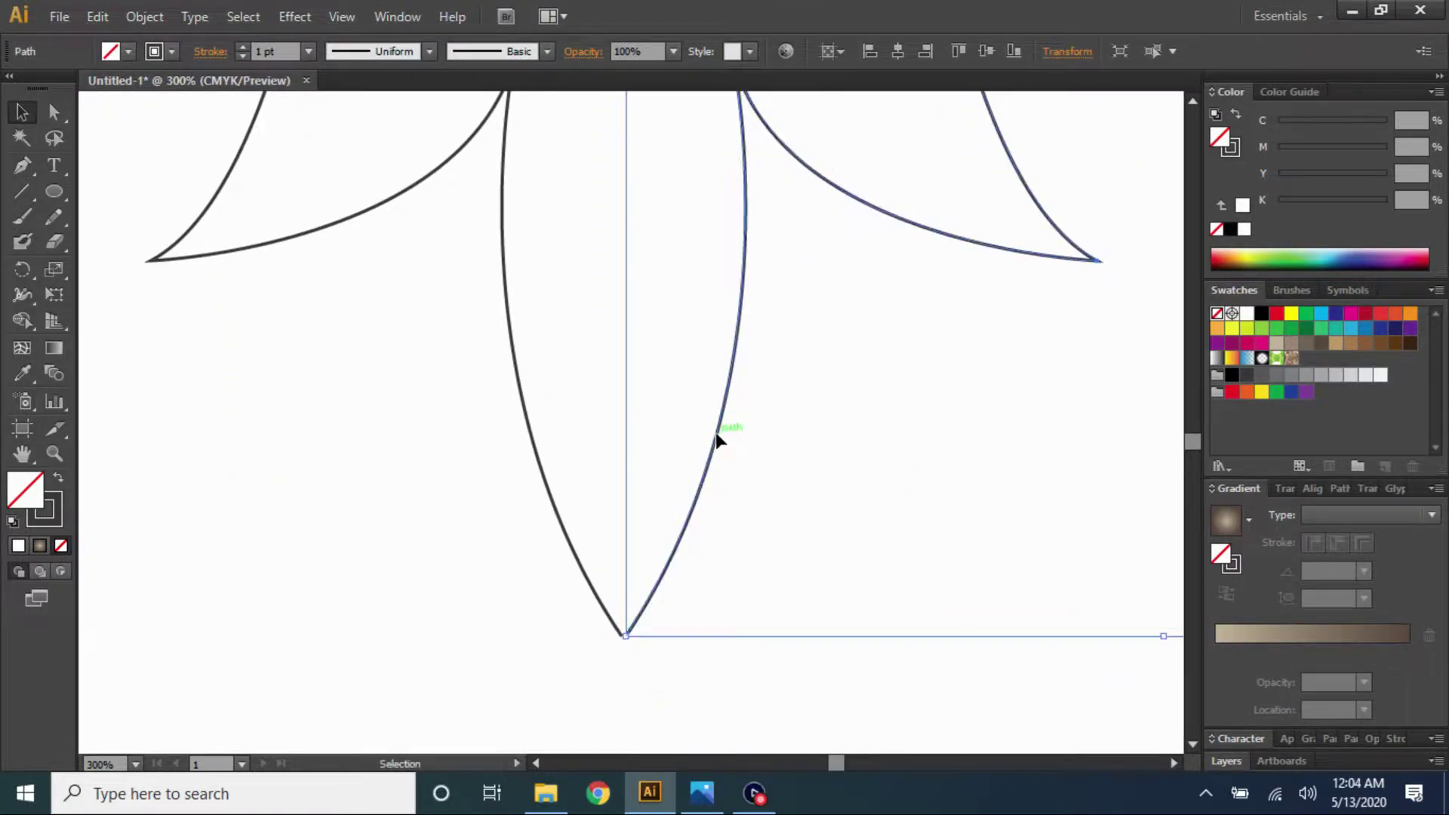
Join the two bottom anchors, move the fur under the circle, and group both
key("a")
left_click_drag(514, 622, 665, 664)
right_click(619, 607)
left_click(679, 395)
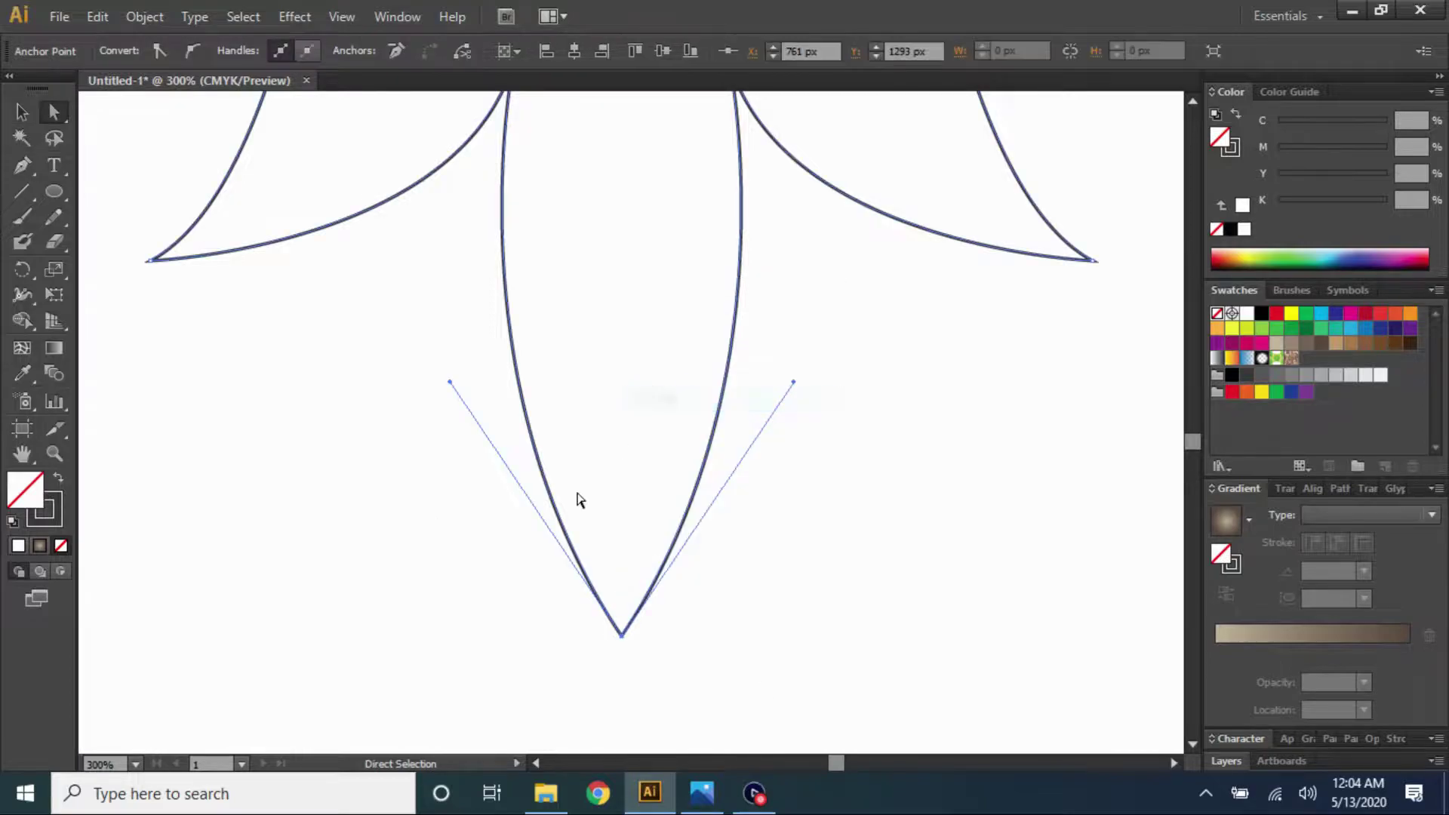
scroll(559, 581, "down", 7)
mouse_move(661, 523)
left_mouse_down()
mouse_move(700, 511)
mouse_move(697, 495)
left_mouse_up()
left_click_drag(507, 342, 738, 580)
key("ctrl+g")
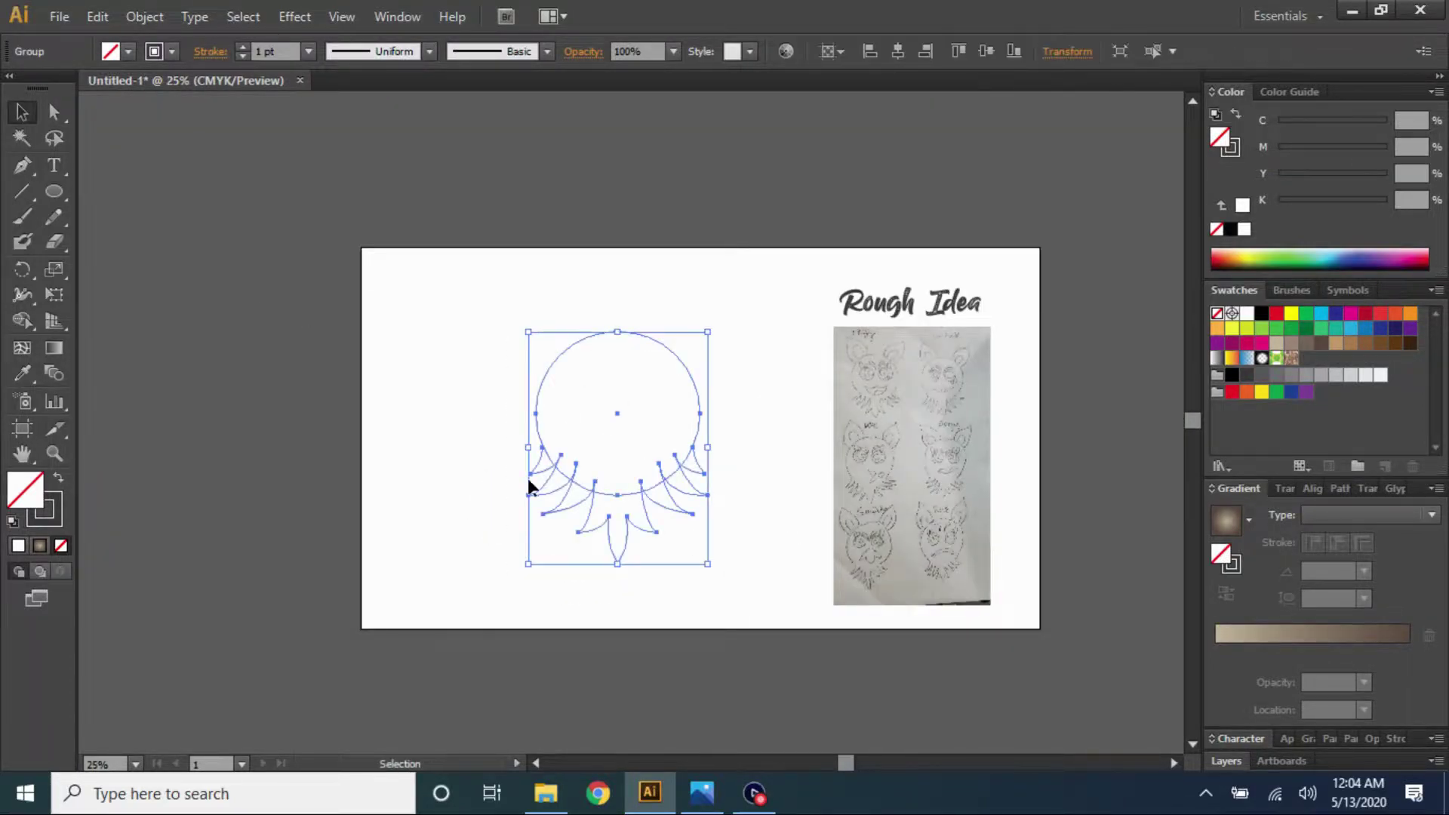
Give the head and fur a dark fill, then try nudging the fur down and undo it
left_click(59, 477)
scroll(649, 476, "up", 1)
scroll(605, 480, "up", 1)
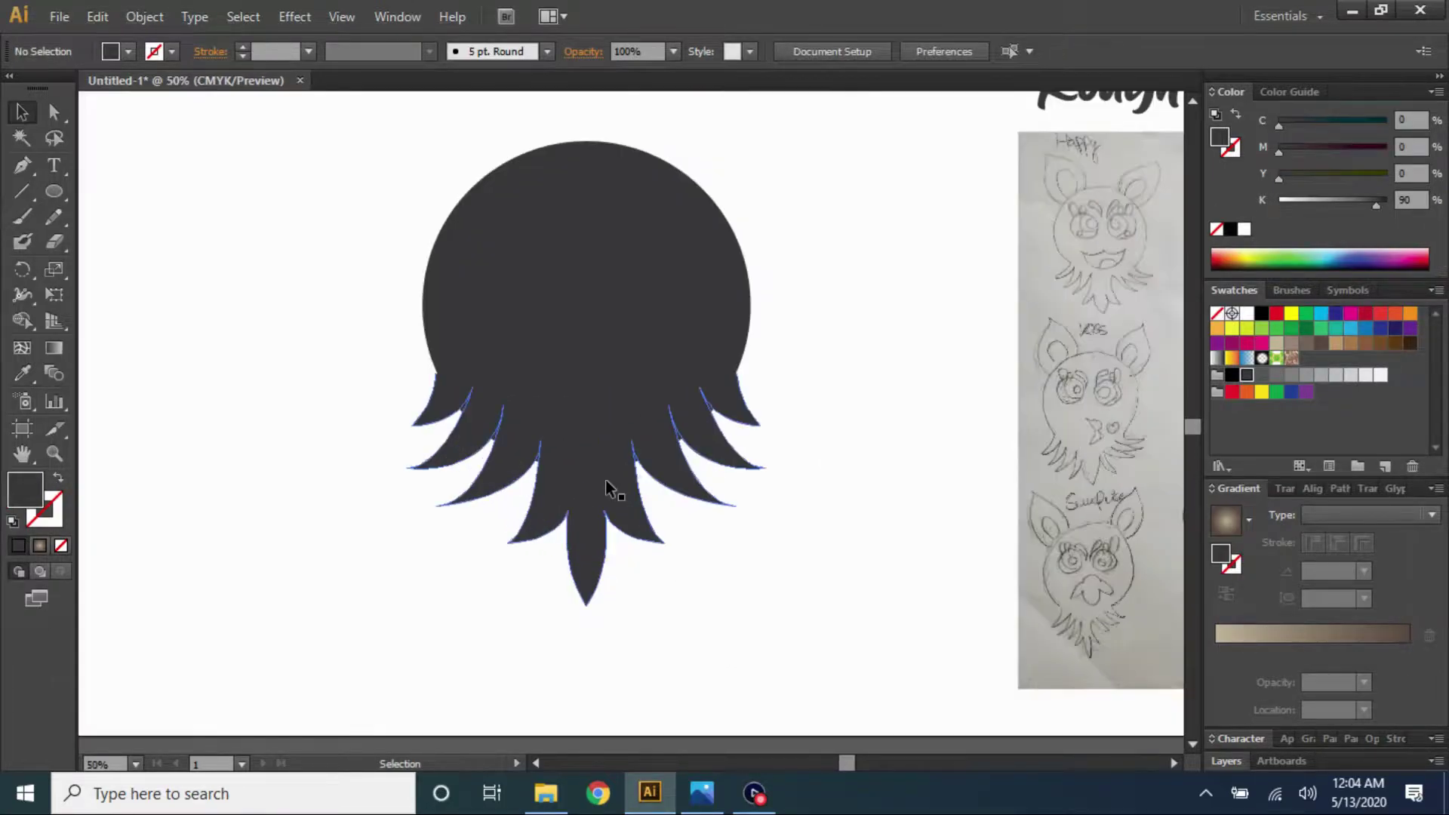
left_click(614, 508)
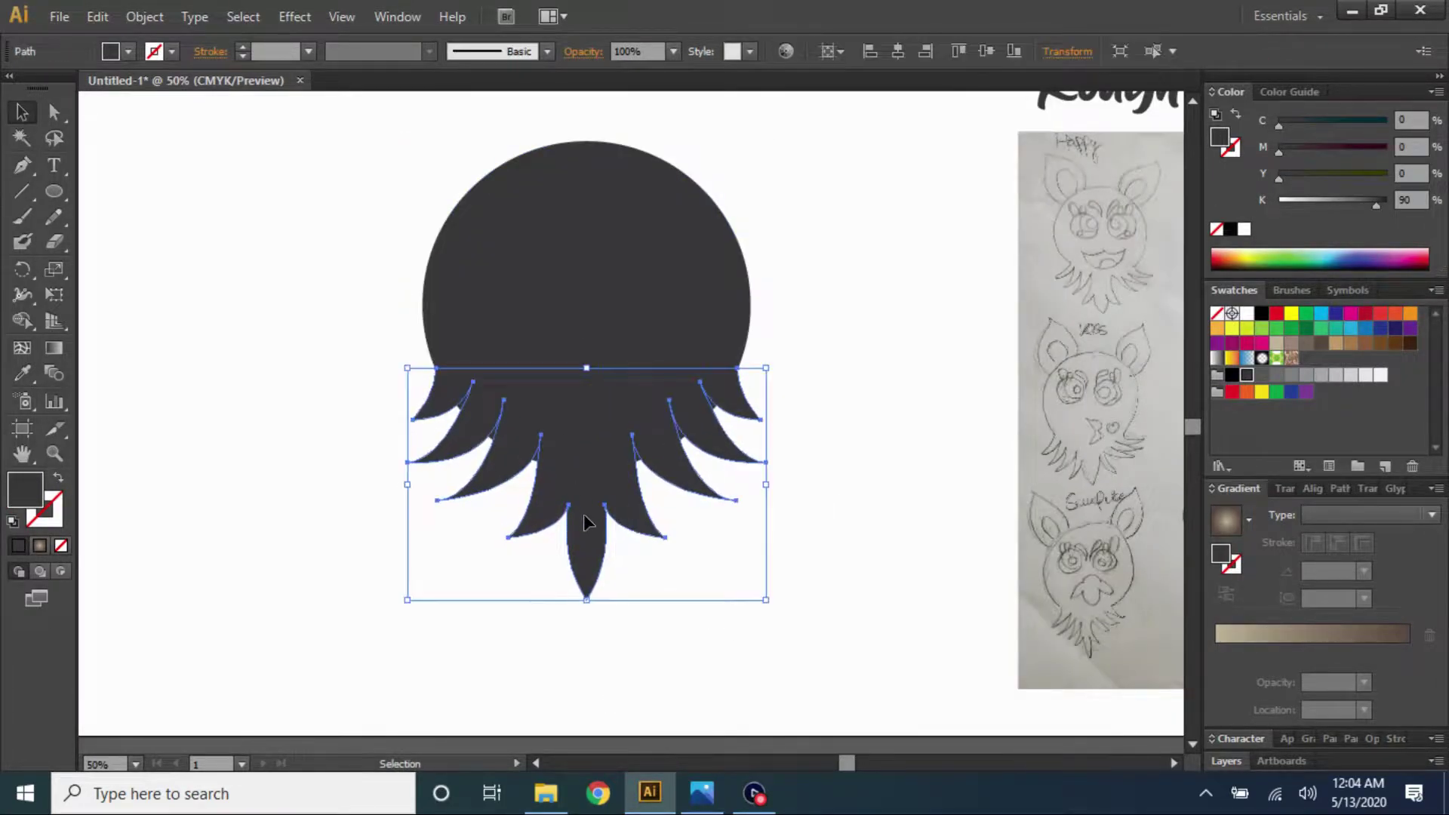
left_click_drag(589, 511, 589, 526)
left_click(419, 347)
scroll(670, 518, "up", 1)
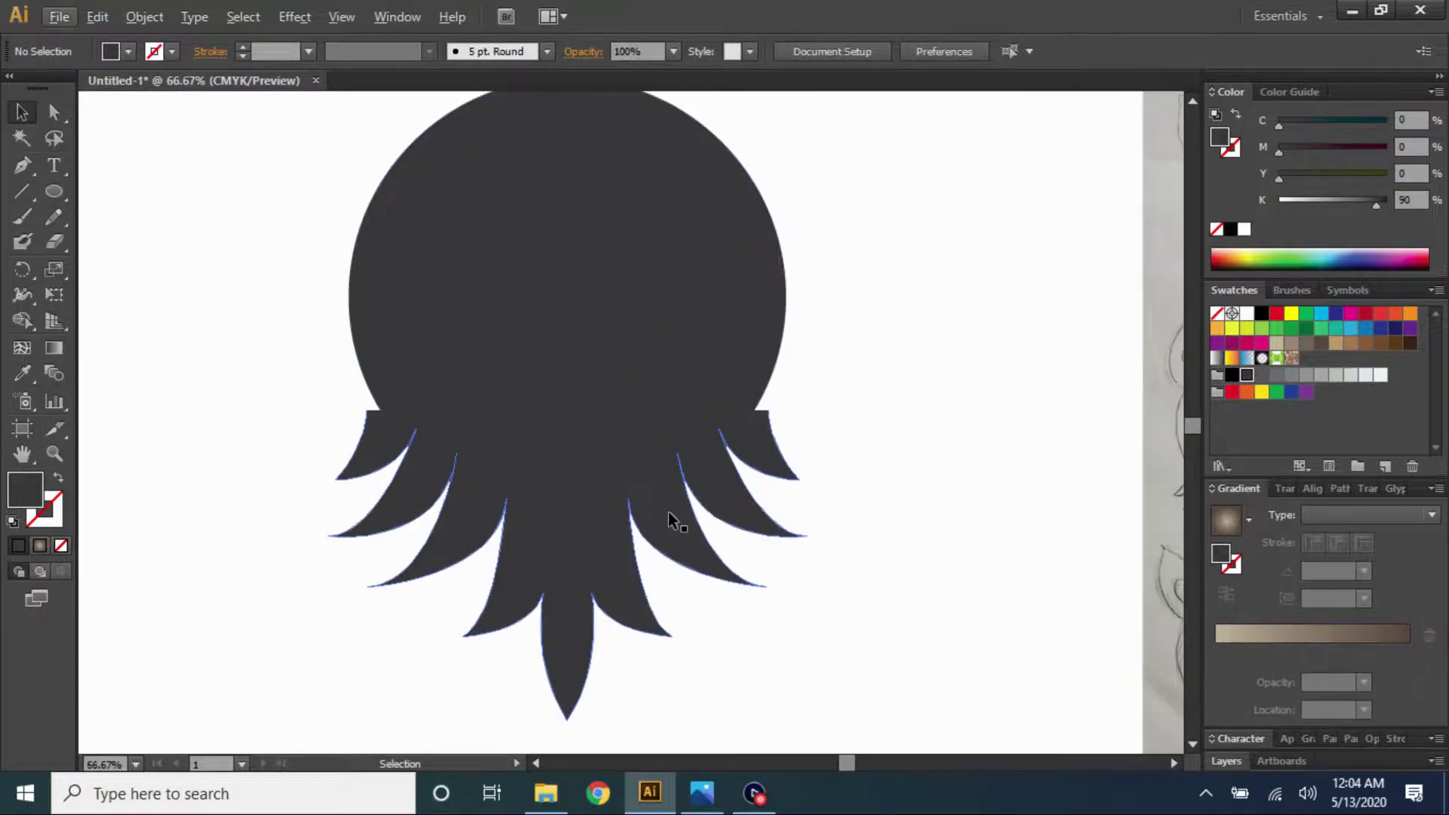
left_click(706, 470)
key("ctrl+z")
Move the fur shape down about 36 px beneath the circle
left_click(895, 311)
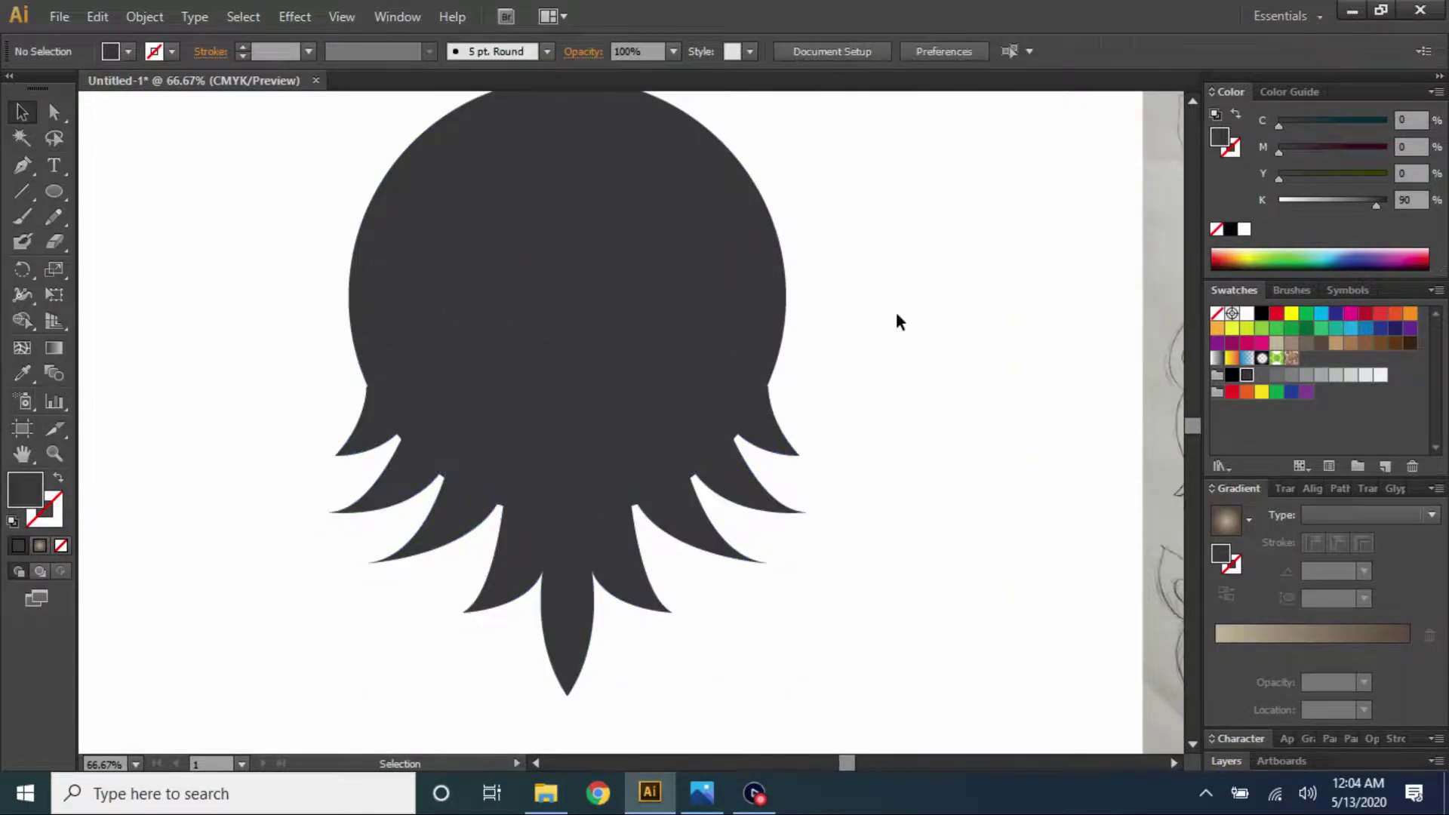
left_click(767, 385)
left_click(741, 200, "shift")
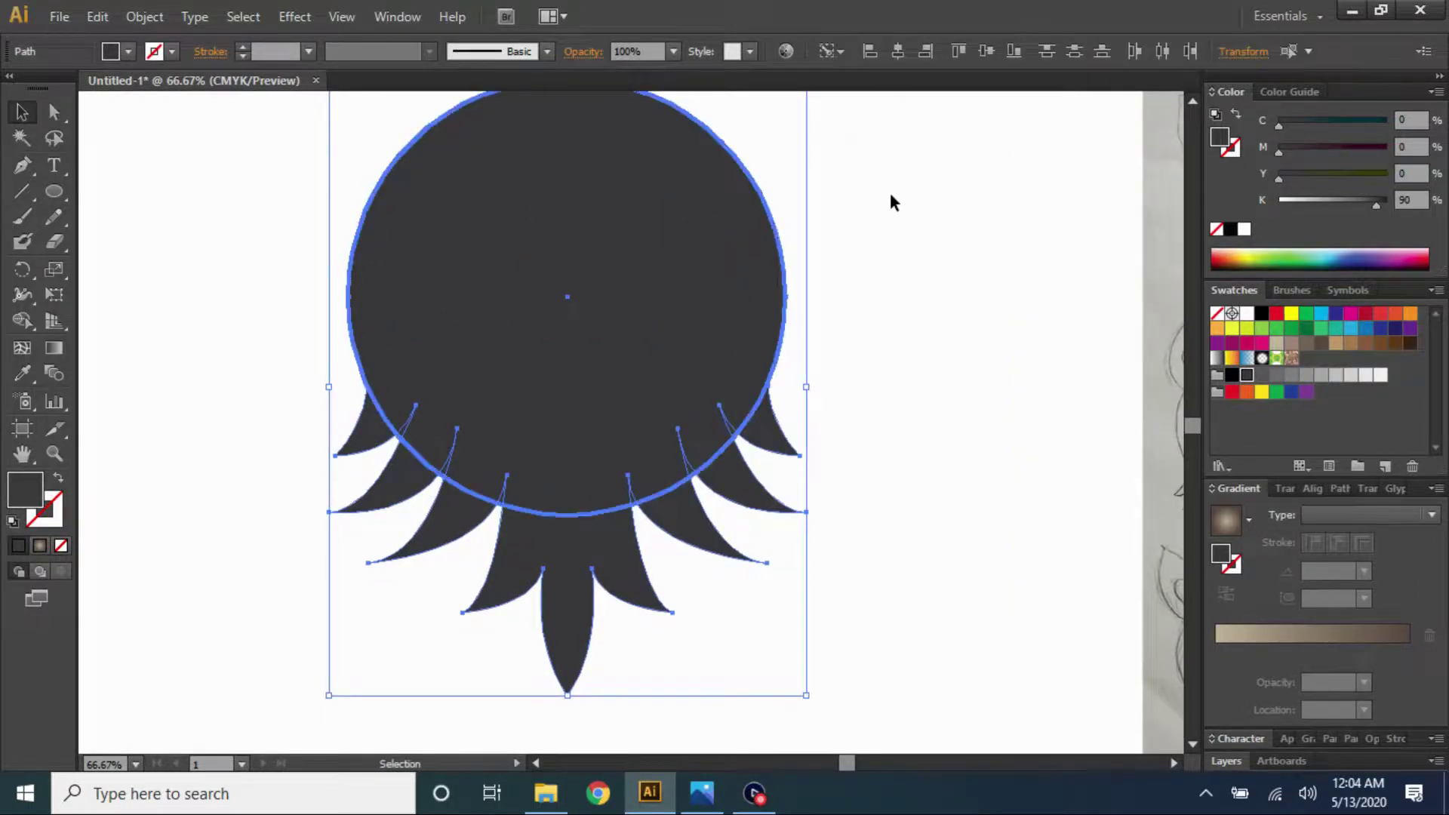
left_click(937, 147)
left_click(727, 402)
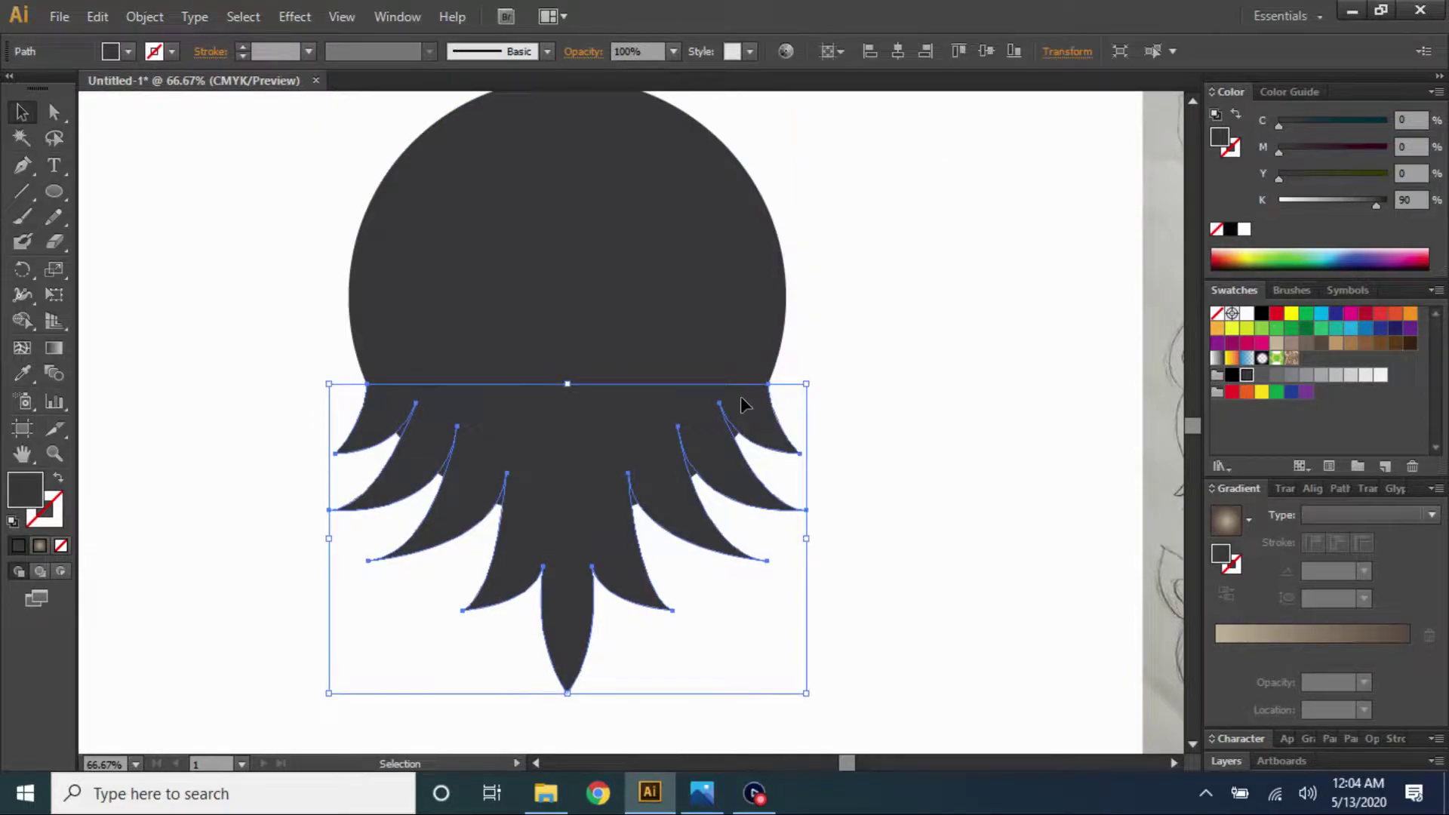
key("a")
key("v")
left_click_drag(582, 474, 582, 502)
left_click(103, 147)
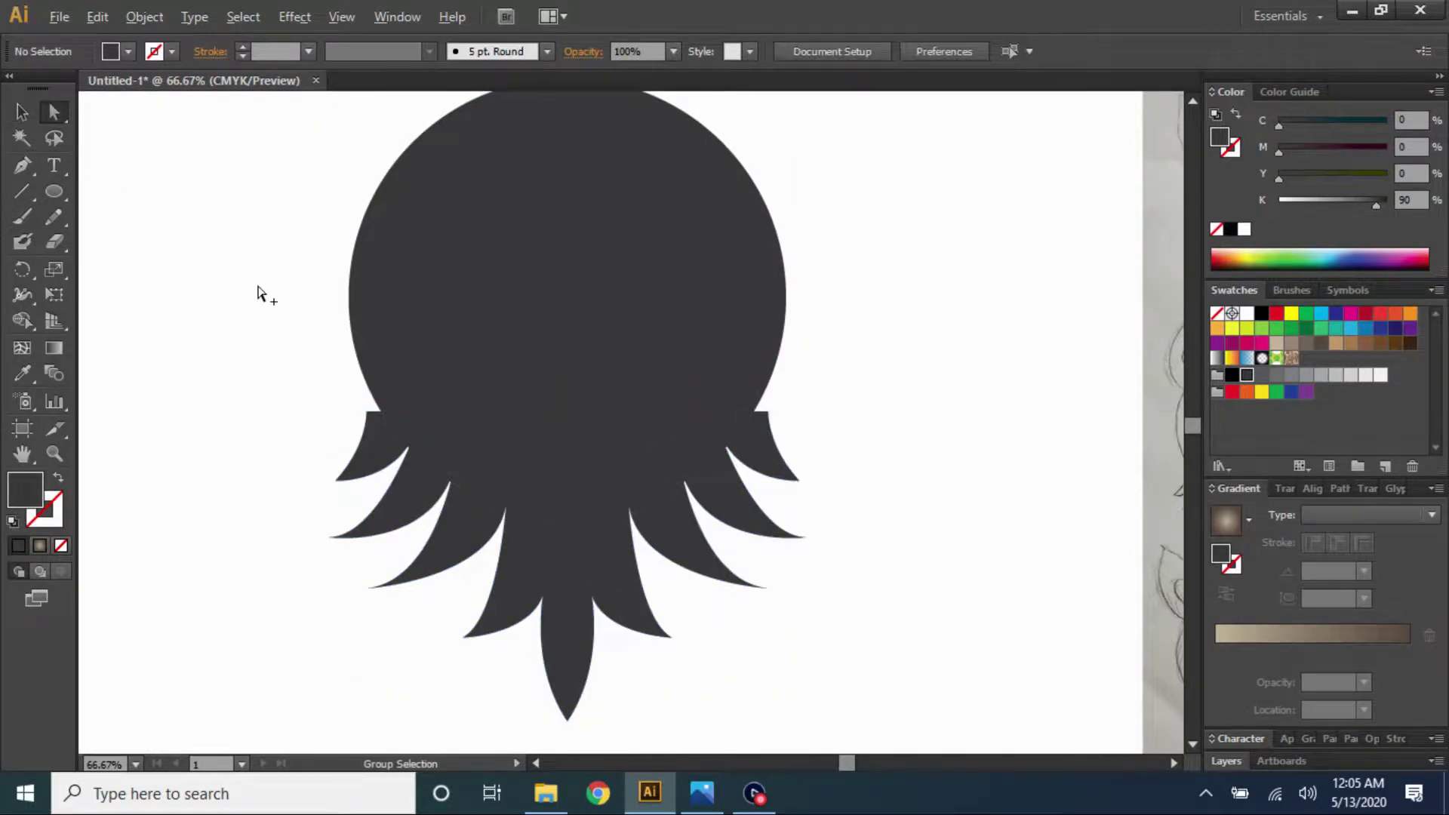
Drag the fur's top-right corner anchor up into the circle
scroll(257, 294, "up", 1)
left_click(998, 472)
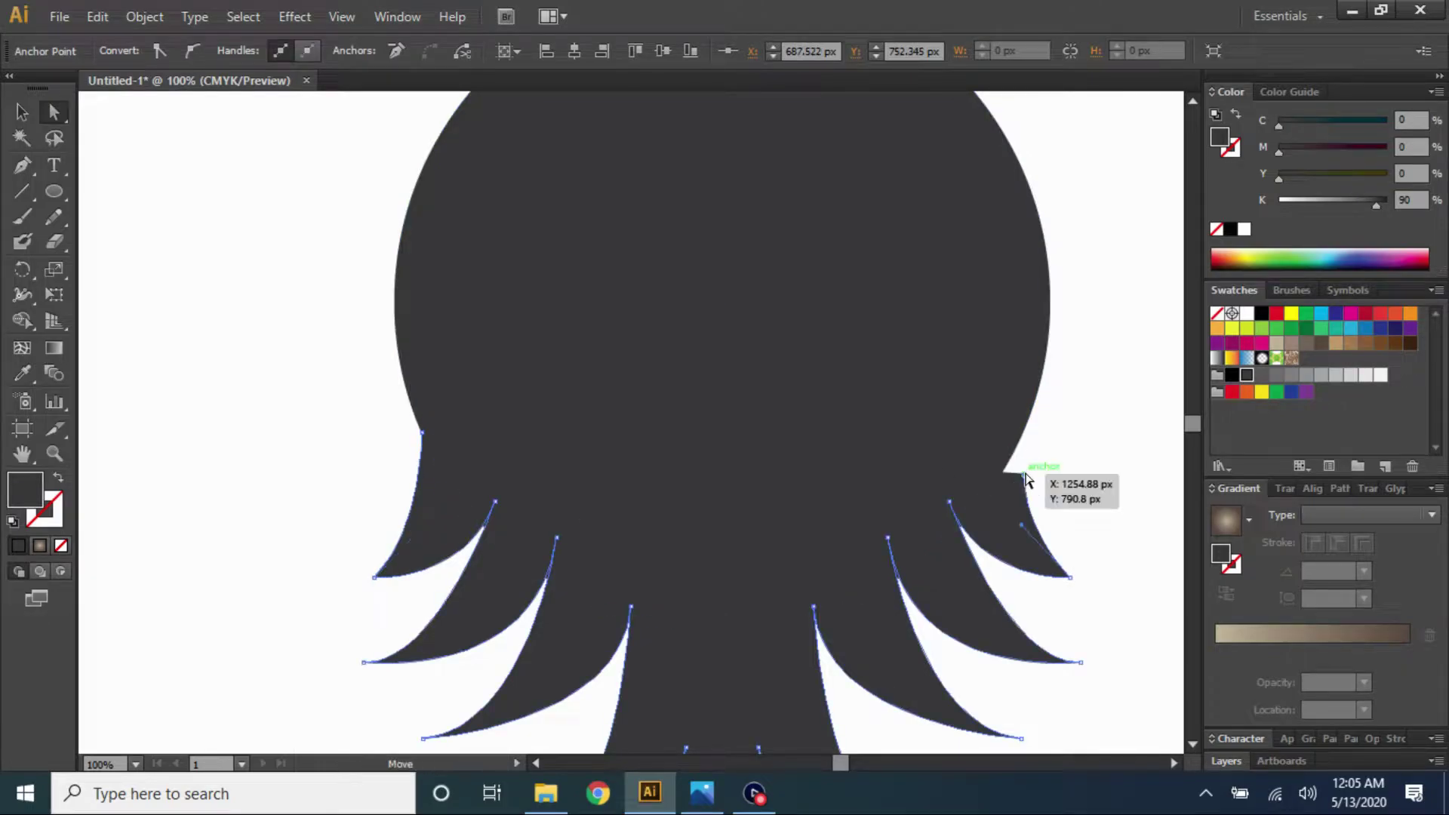
left_click_drag(1026, 477, 1028, 437)
left_click(1072, 389)
scroll(1109, 346, "down", 1)
scroll(1069, 451, "up", 1)
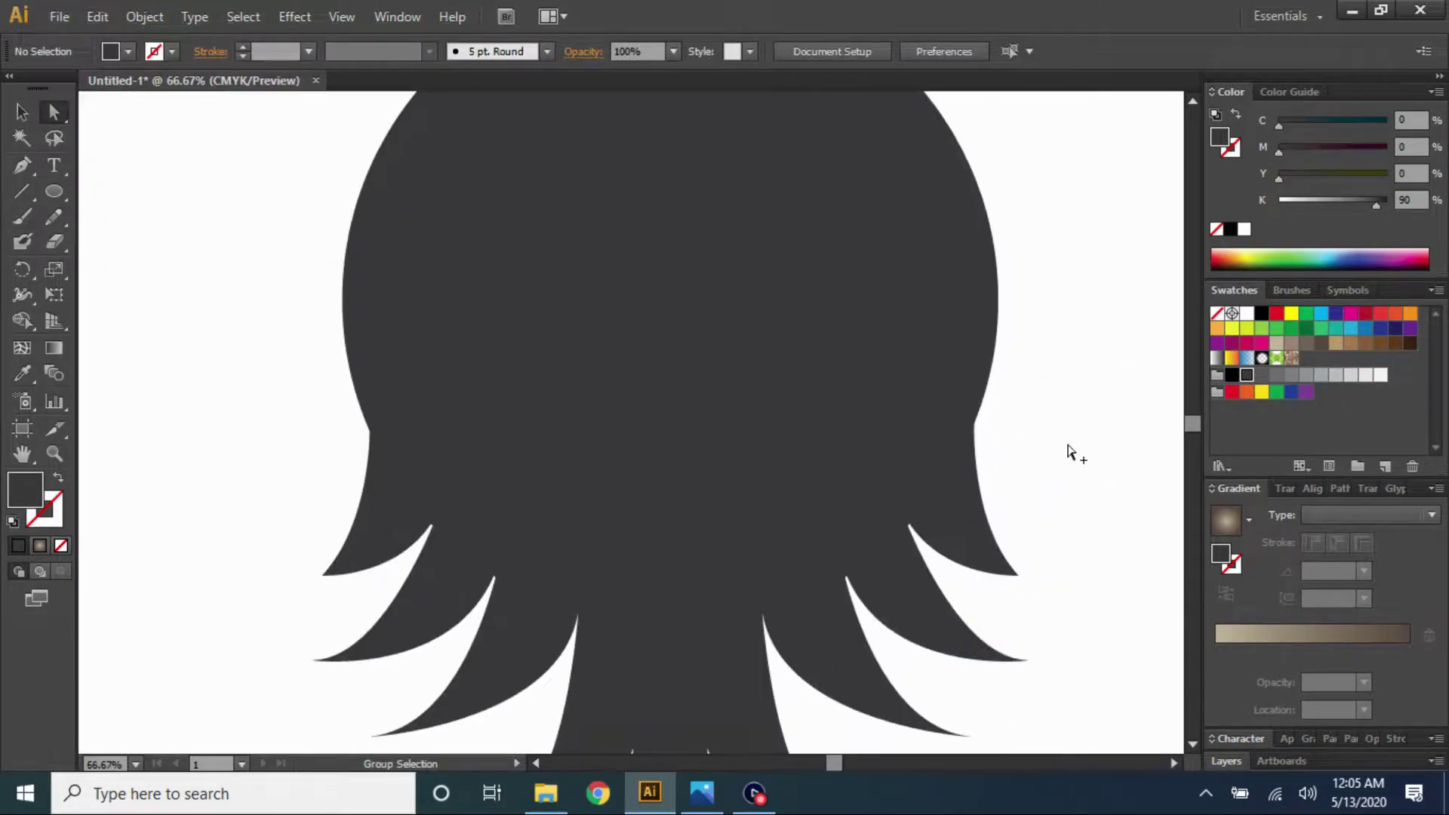
scroll(1069, 452, "up", 2)
scroll(903, 411, "down", 2)
scroll(508, 388, "down", 1)
Merge the fur spikes into the head with Shape Builder
key("v")
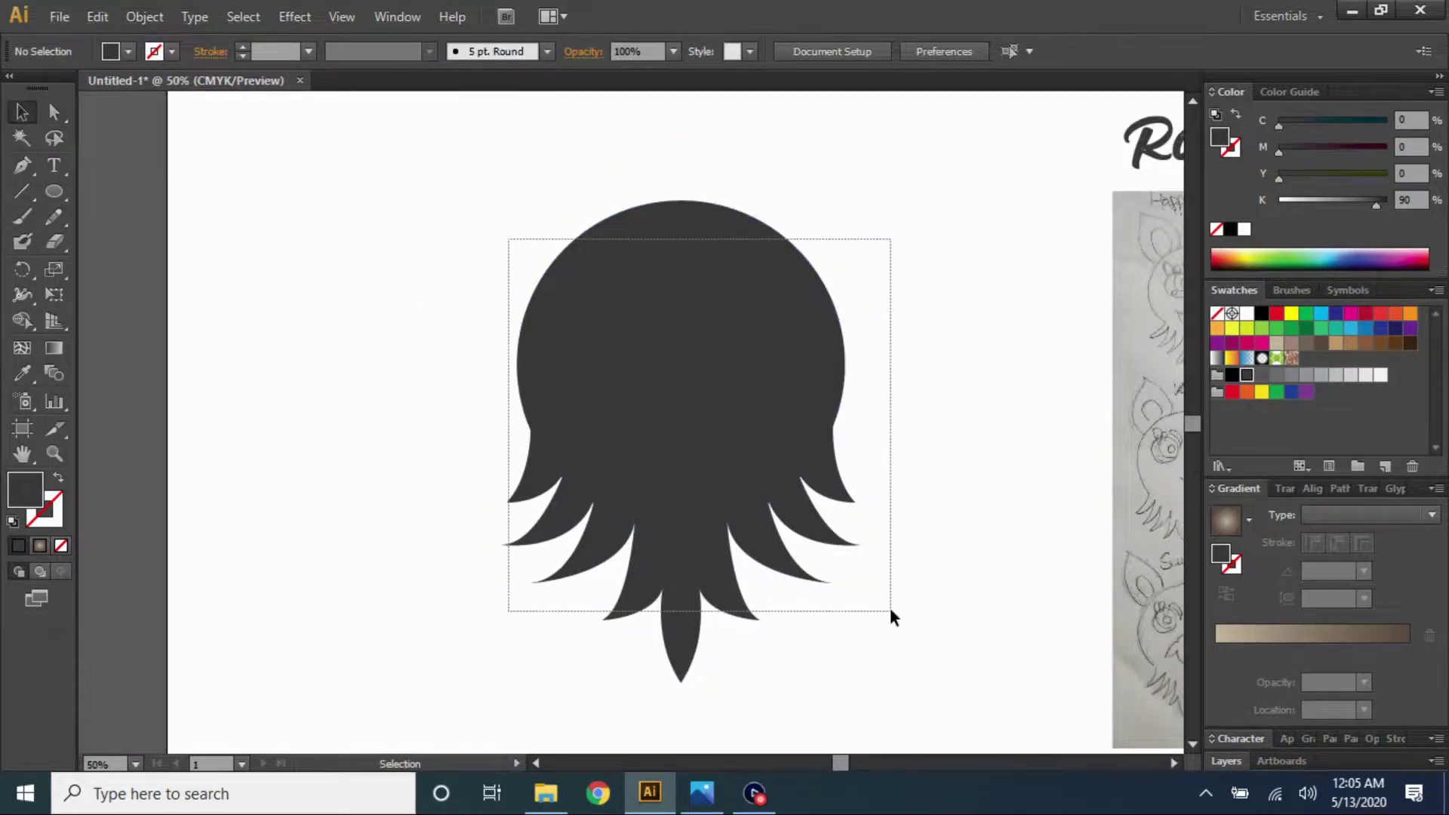
left_click_drag(890, 610, 890, 610)
key("shift+m")
mouse_move(633, 391)
left_mouse_down()
mouse_move(578, 502)
mouse_move(706, 460)
left_mouse_up()
scroll(583, 502, "up", 3)
scroll(450, 392, "up", 4)
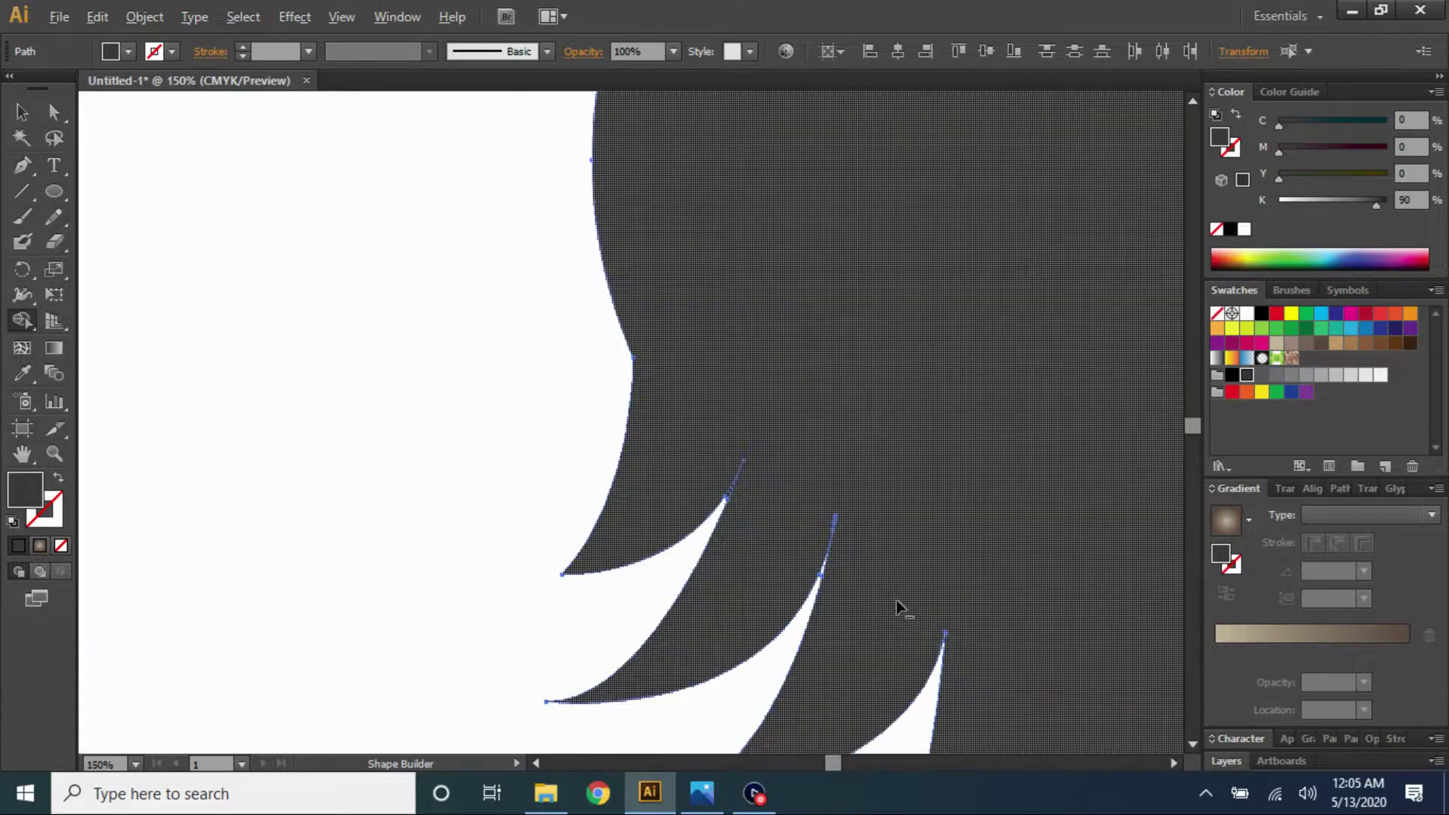
left_click_drag(895, 600, 753, 494)
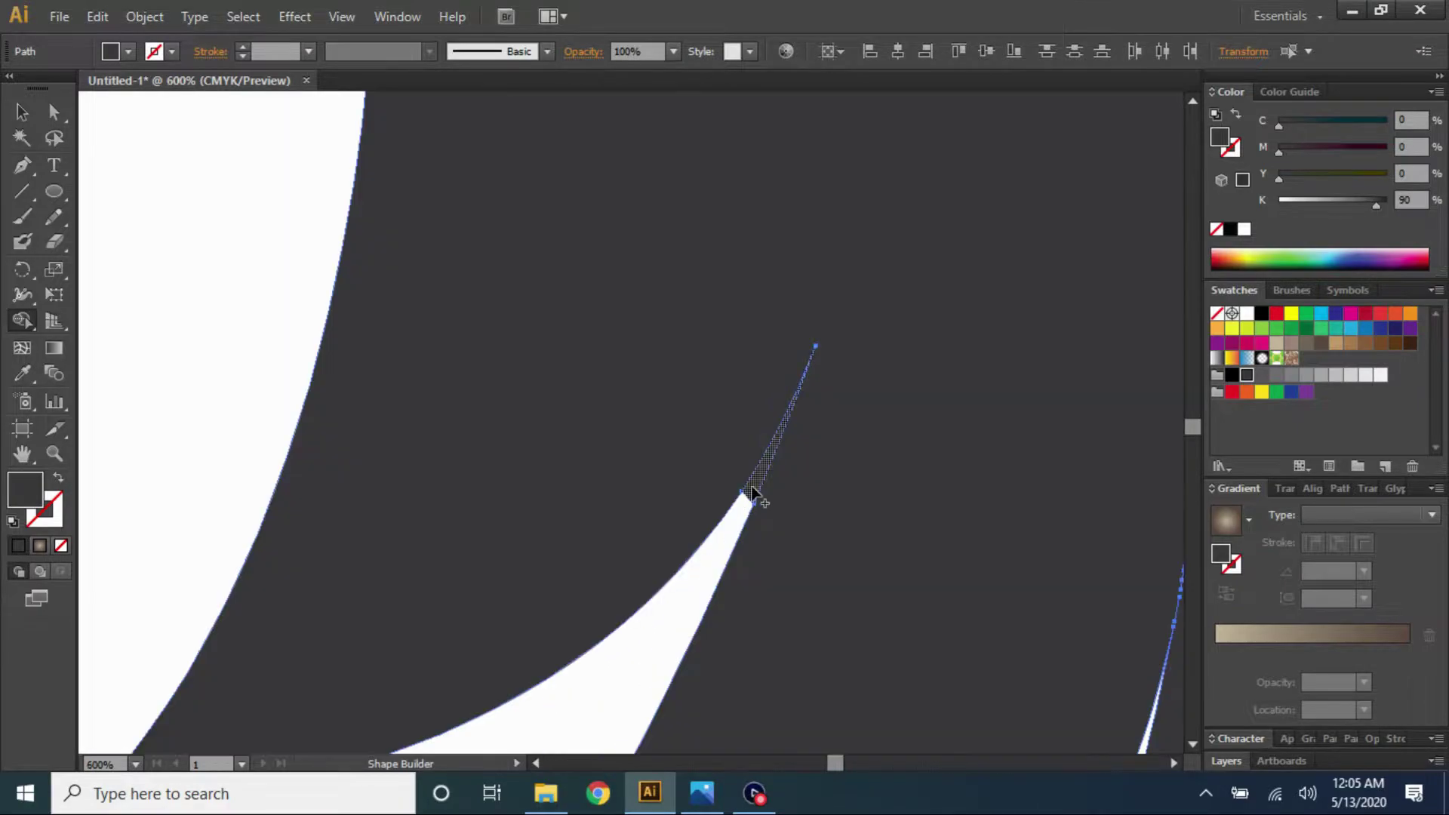
scroll(753, 494, "down", 5)
scroll(699, 485, "up", 4)
scroll(569, 401, "up", 3)
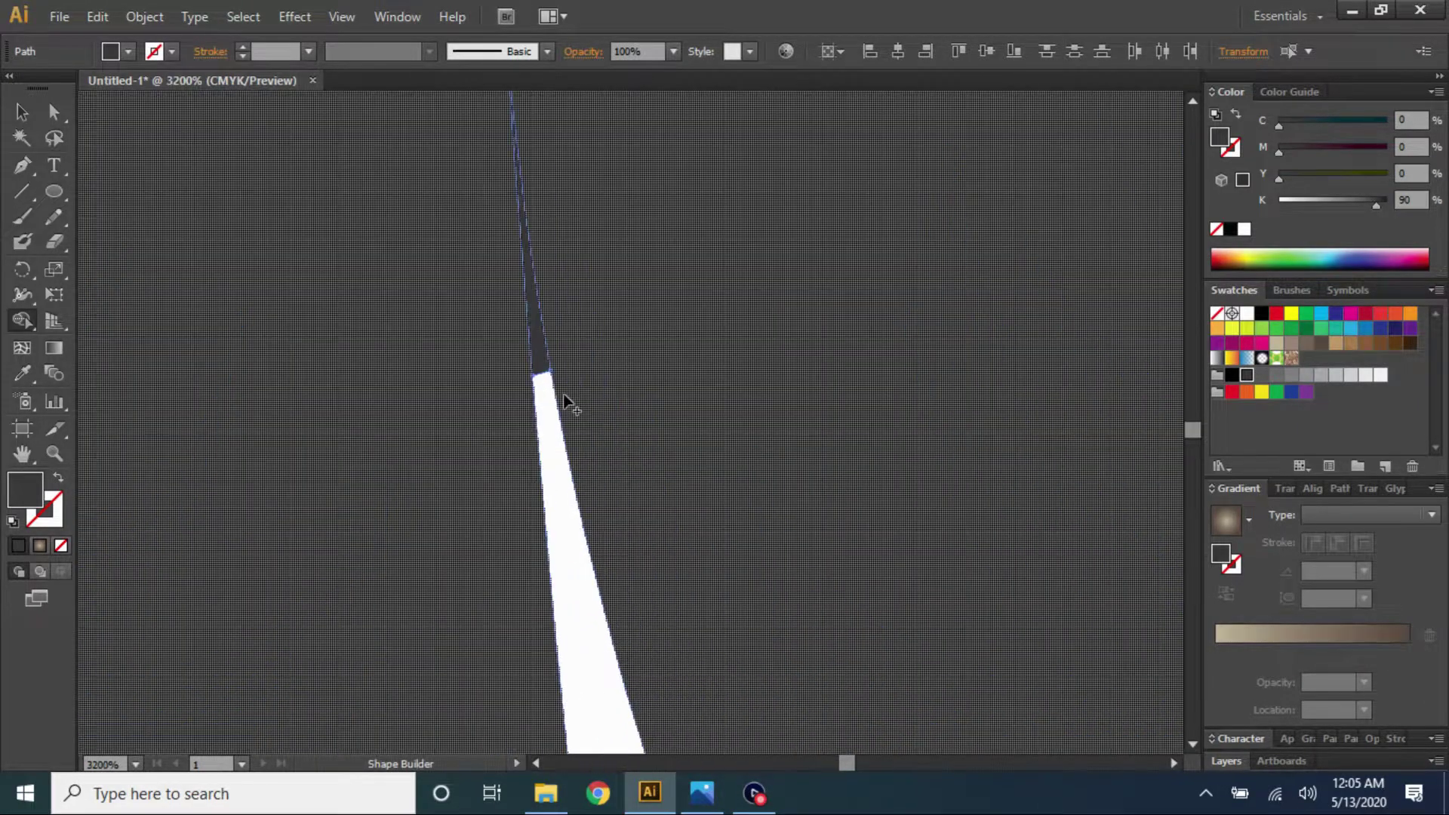
scroll(542, 364, "down", 5)
scroll(686, 324, "up", 2)
scroll(699, 284, "down", 2)
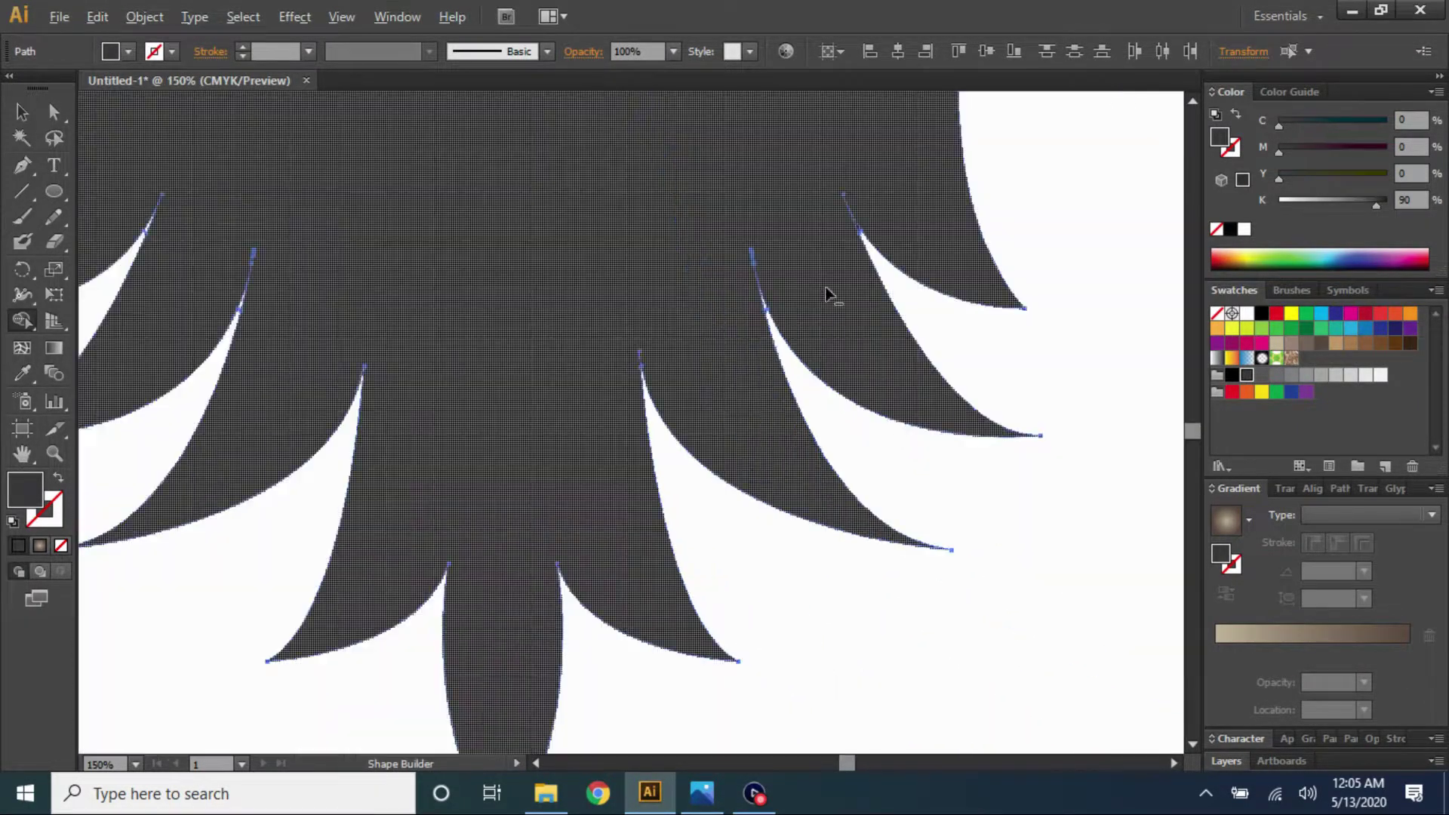
scroll(832, 298, "up", 1)
scroll(769, 303, "down", 3)
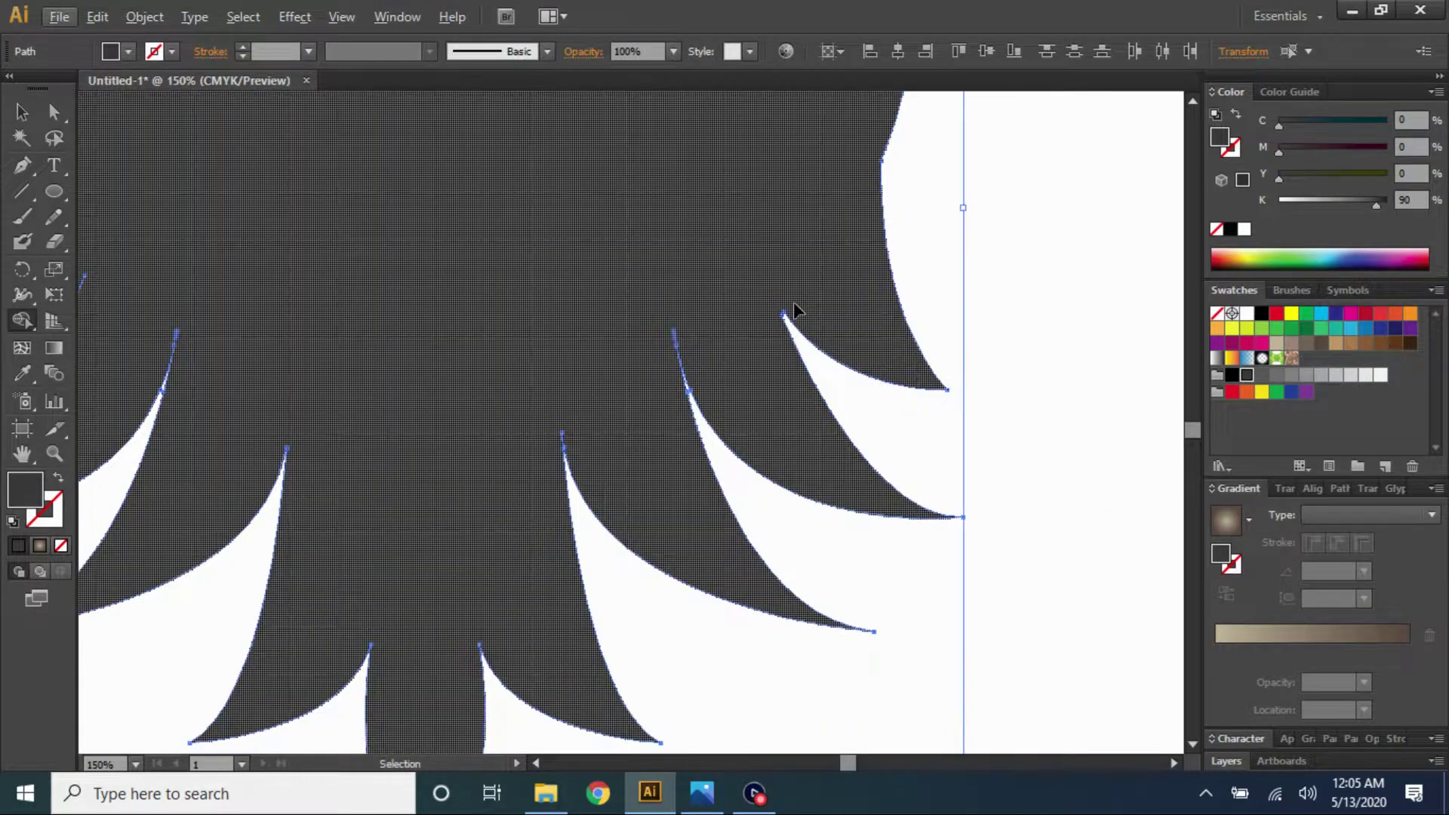
scroll(794, 302, "up", 1)
scroll(699, 408, "up", 2)
scroll(700, 406, "down", 2)
scroll(592, 405, "down", 2)
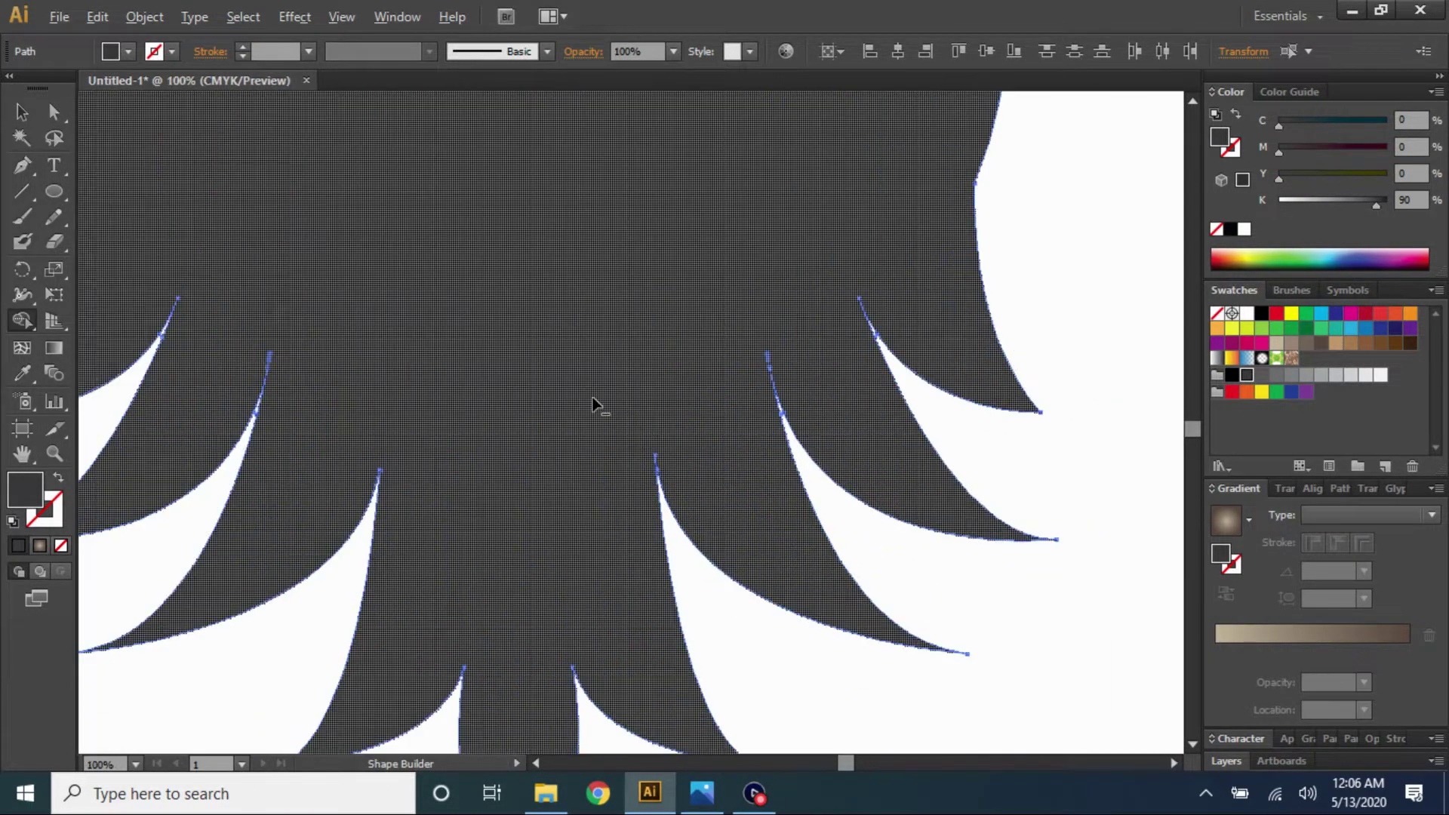
scroll(592, 406, "down", 2)
Merge the remaining head and hair pieces into one shape with fill set to None
key("a")
left_click(22, 112)
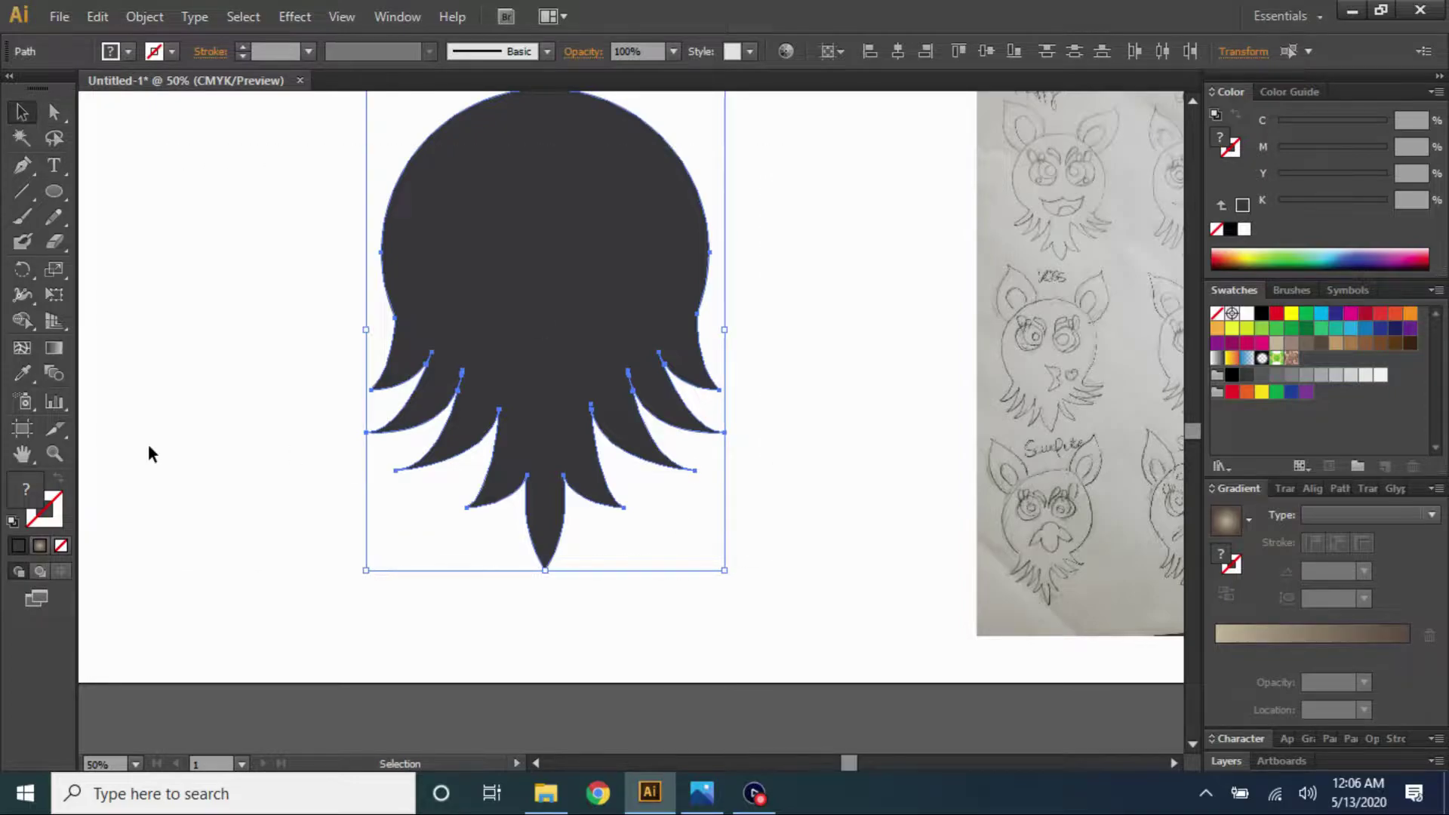
key("shift+m")
left_click_drag(447, 321, 472, 377)
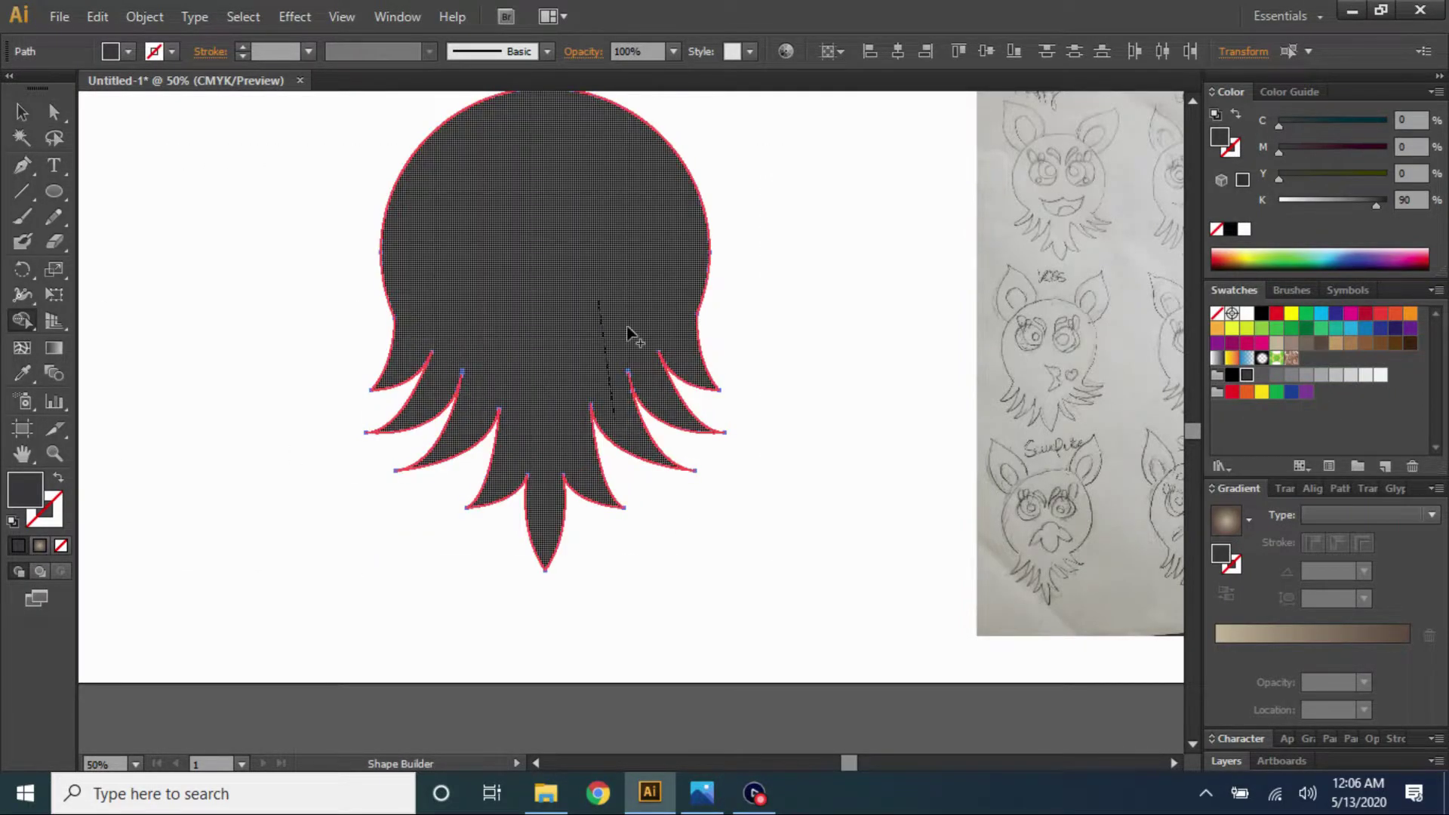
left_click_drag(648, 331, 630, 402)
left_click_drag(511, 389, 513, 393)
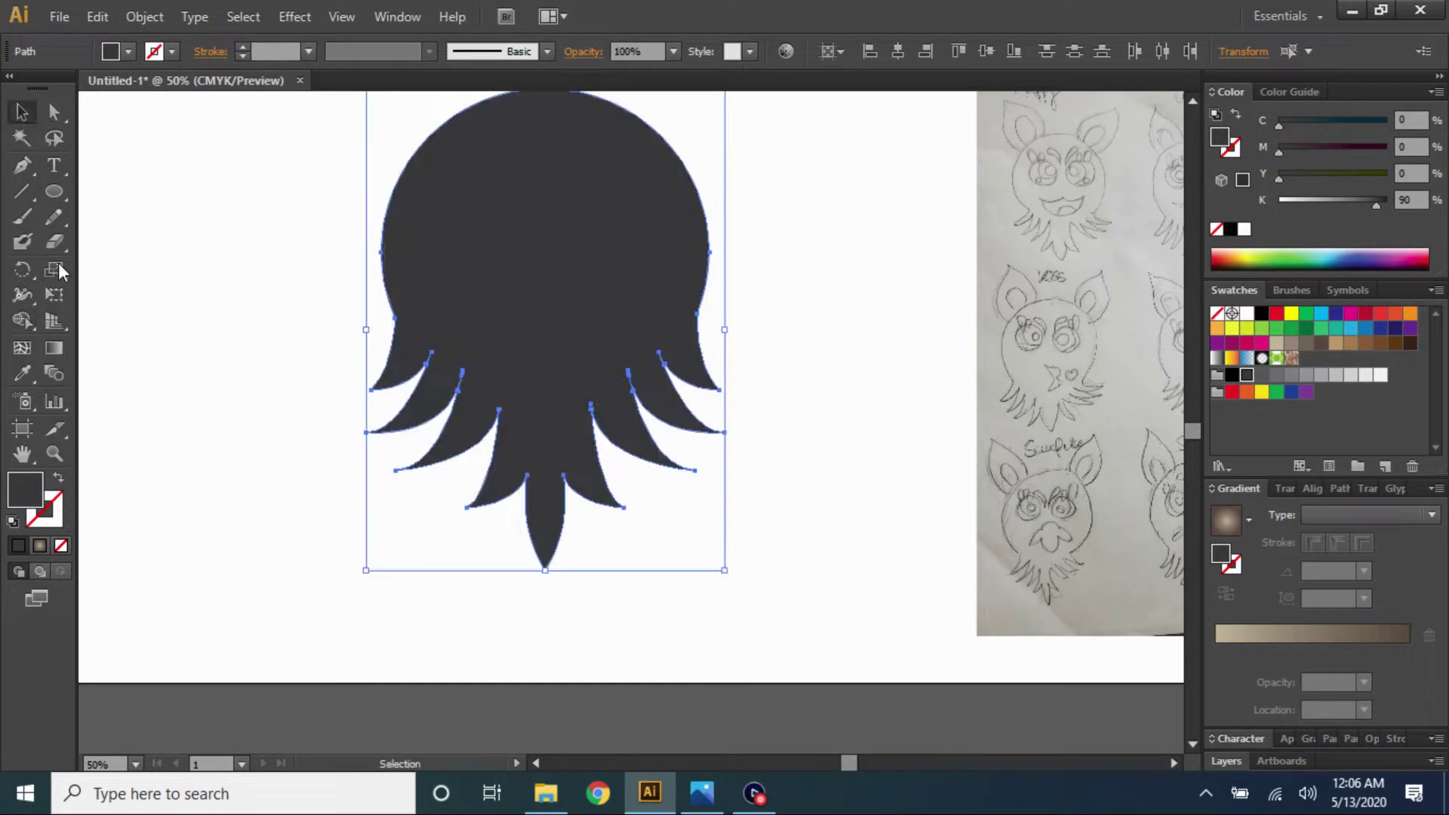
key("slash")
Reposition the hair outline and scale it down beside the sketch
key("v")
left_click_drag(702, 203, 303, 241)
left_click(695, 511)
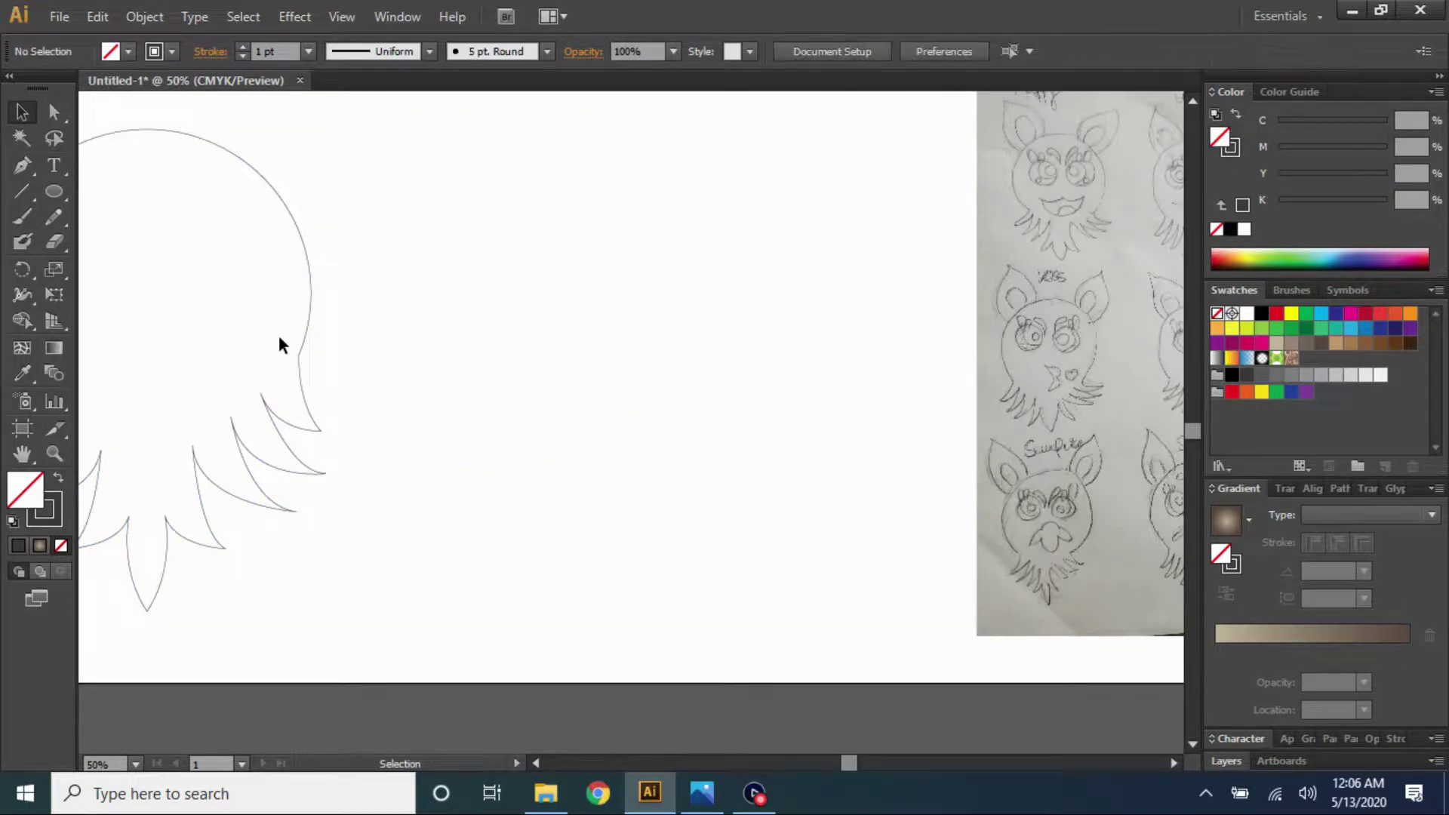
left_click_drag(329, 324, 740, 311)
left_click(820, 288)
left_click(720, 252)
key("ctrl+minus")
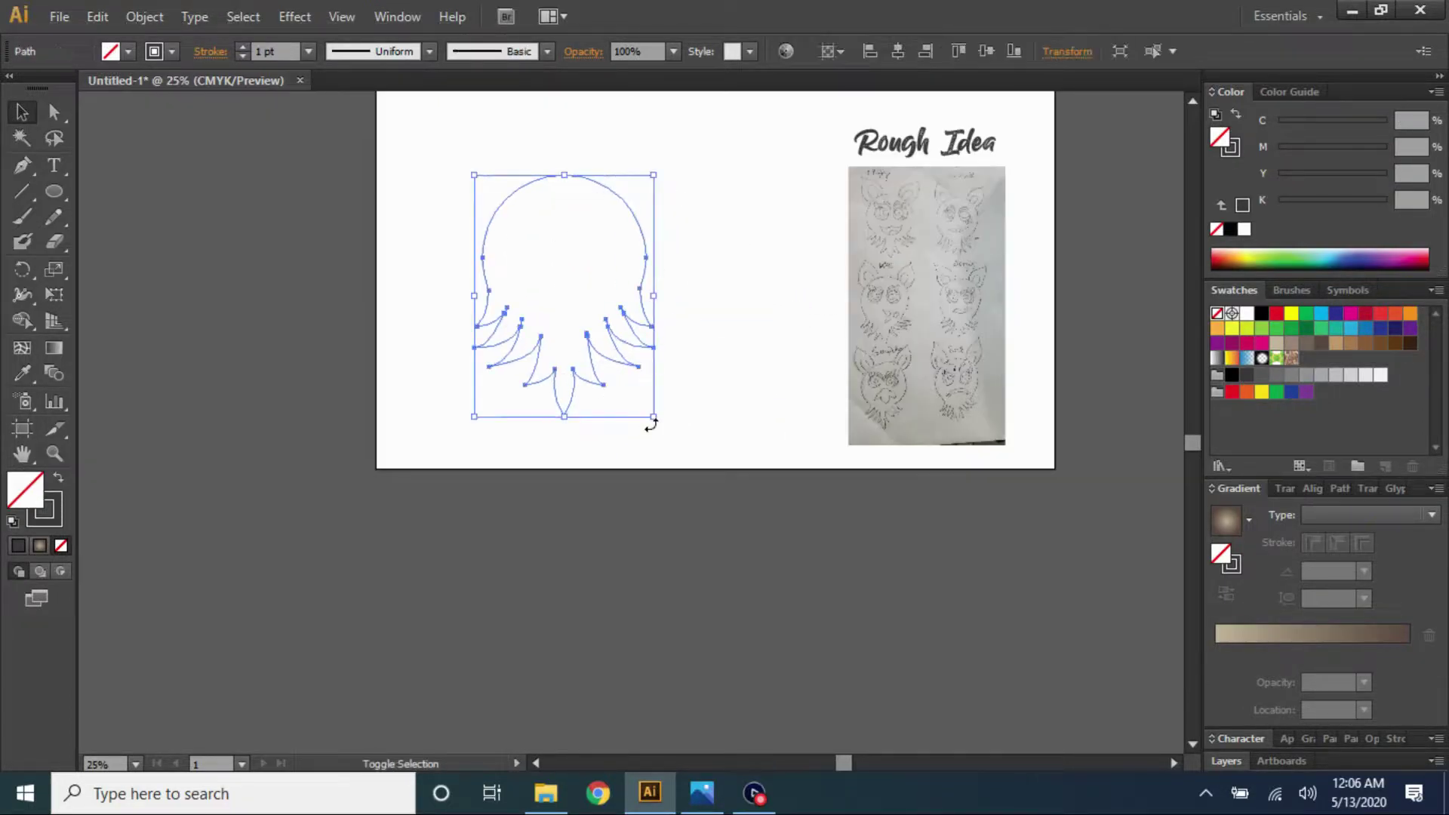
left_click_drag(654, 421, 502, 275)
left_click(654, 189)
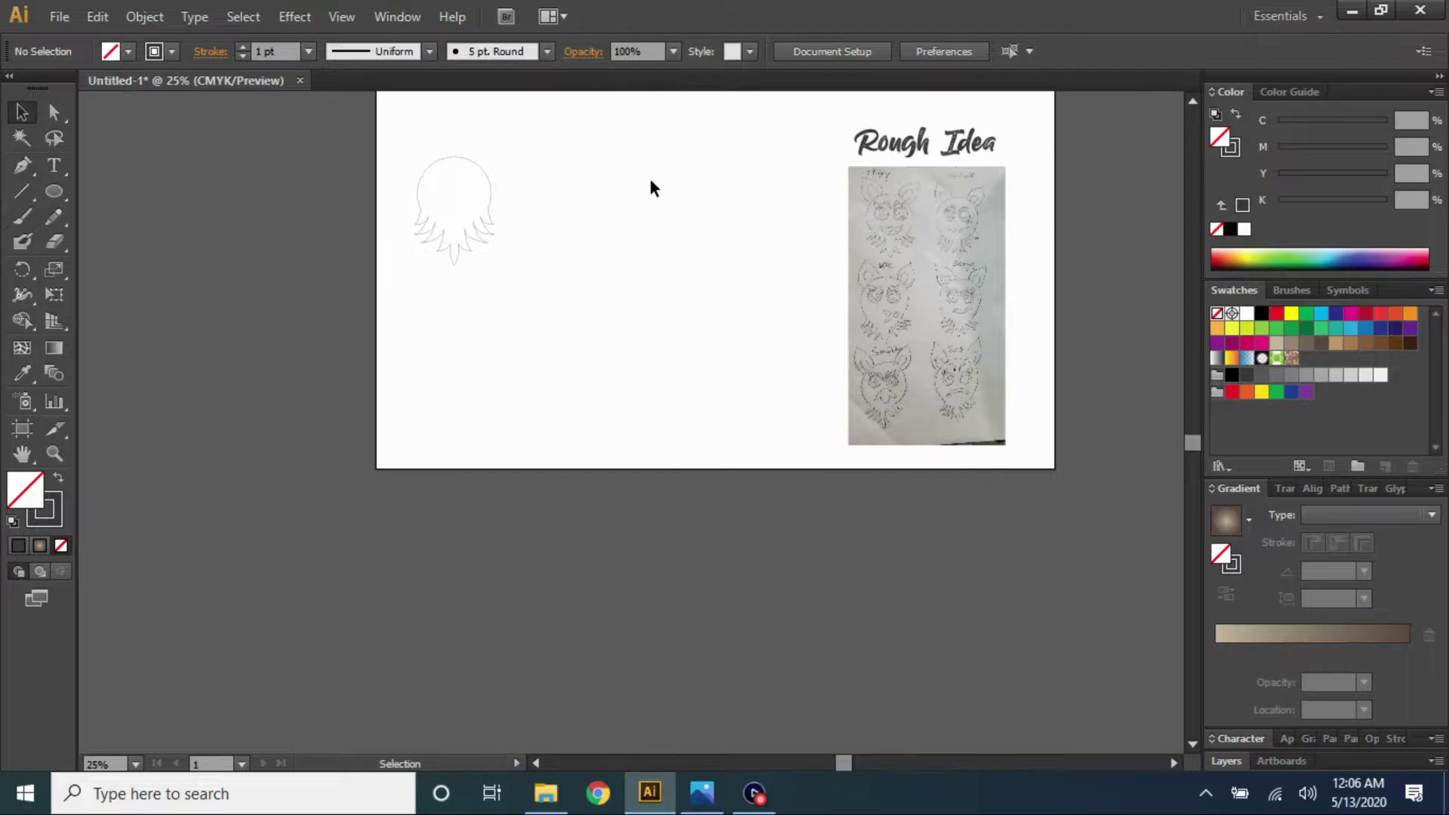
key("ctrl+plus")
key("ctrl+plus")
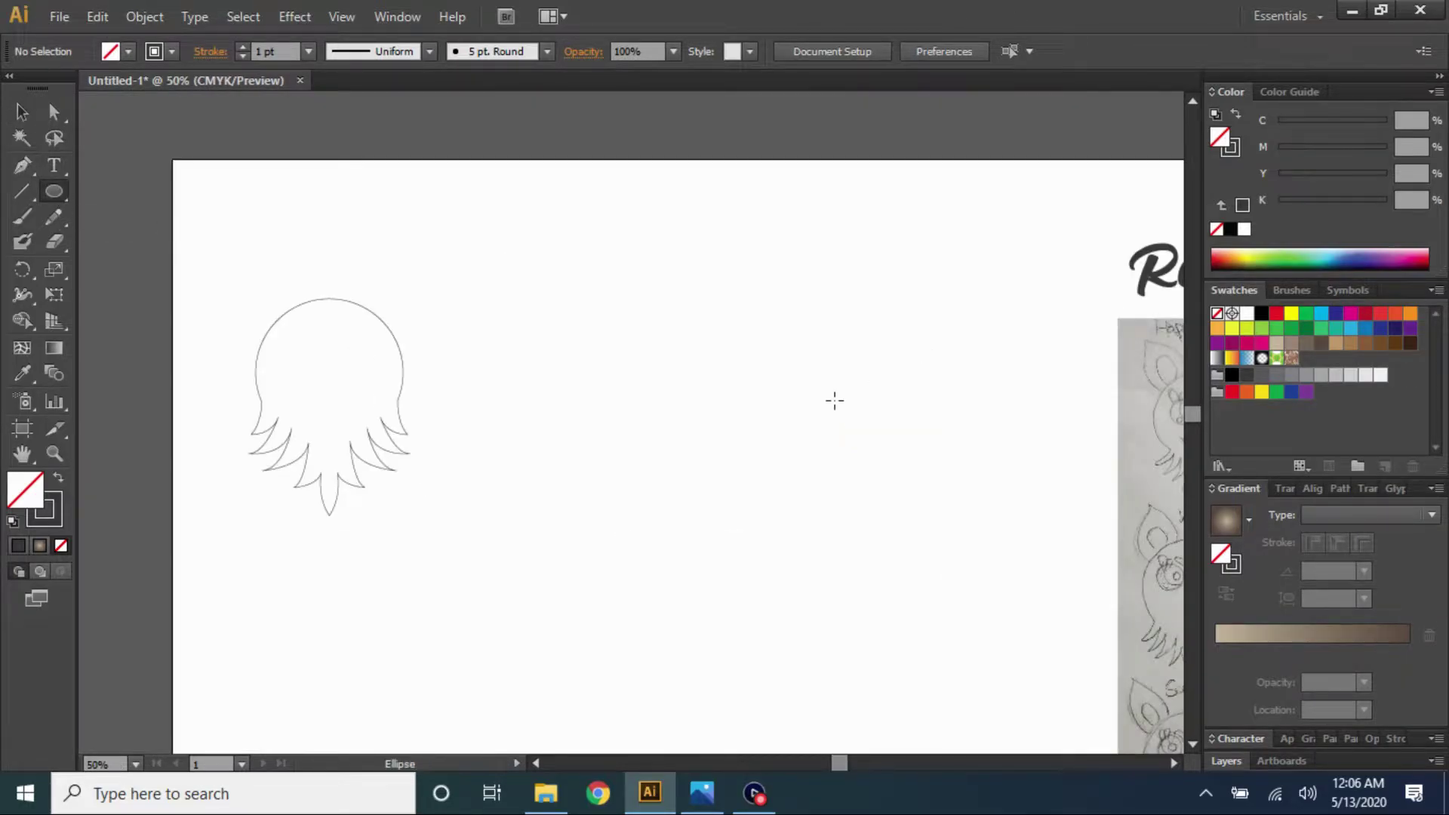
Draw a black eye circle with a larger white circle around it
left_click_drag(691, 408, 825, 540)
left_click(1232, 375)
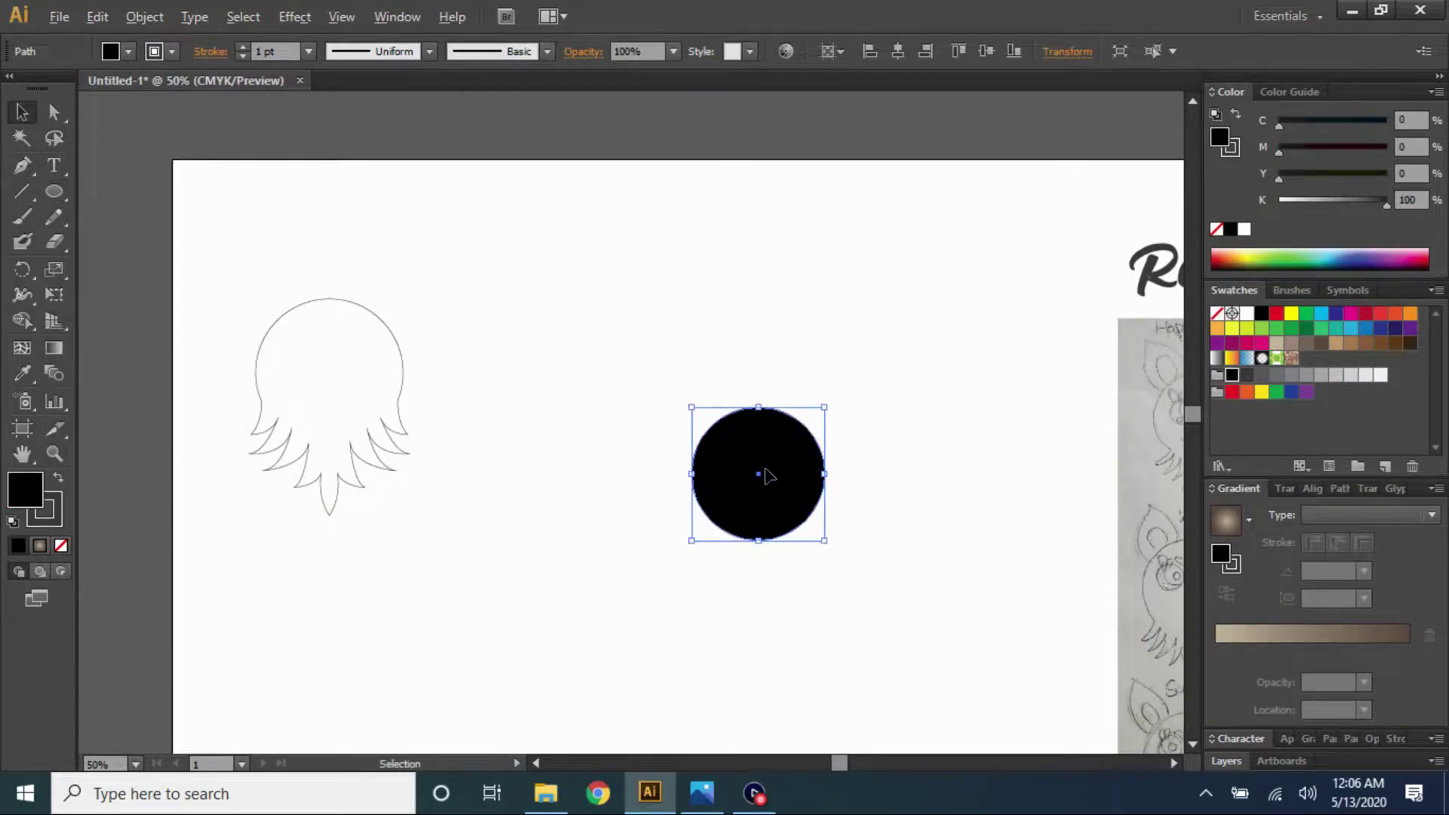
key("ctrl+c")
key("ctrl+v")
key("ctrl+z")
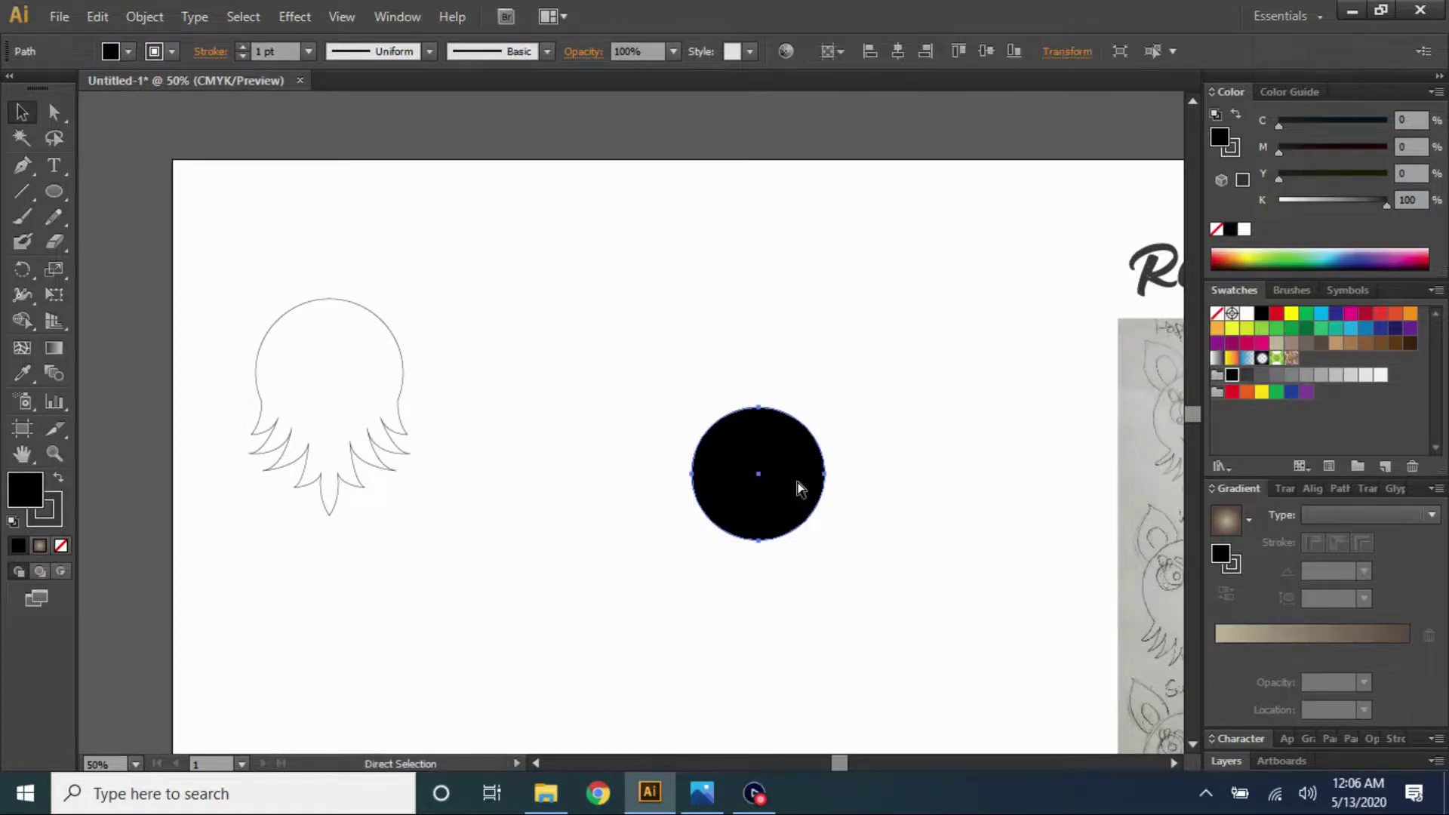
left_click_drag(824, 541, 856, 568)
key("d")
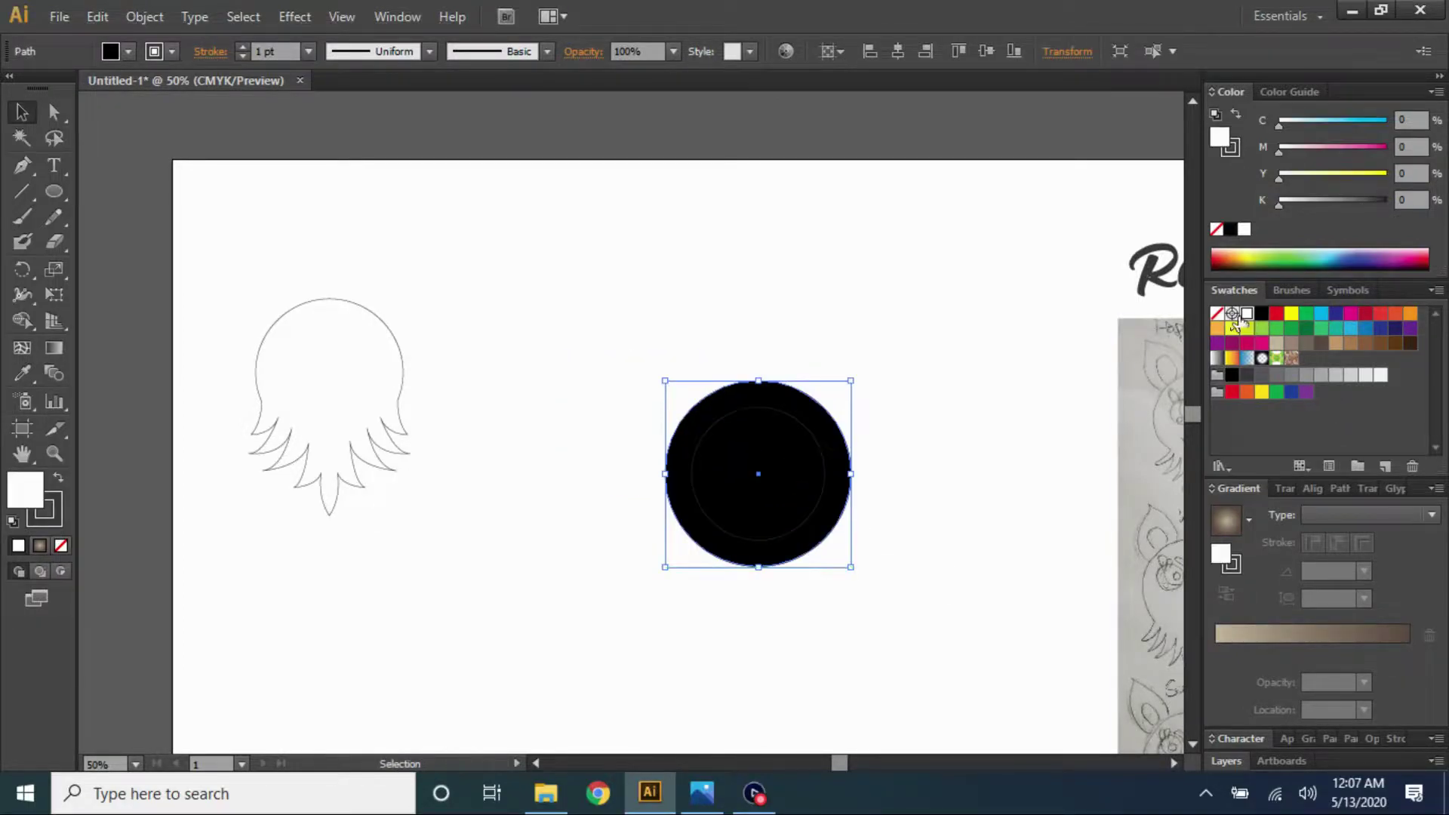
left_click(469, 295)
Carve an outline-free crescent, place it on the black circle's lower left, rotated about 45°
left_click_drag(543, 332, 578, 361)
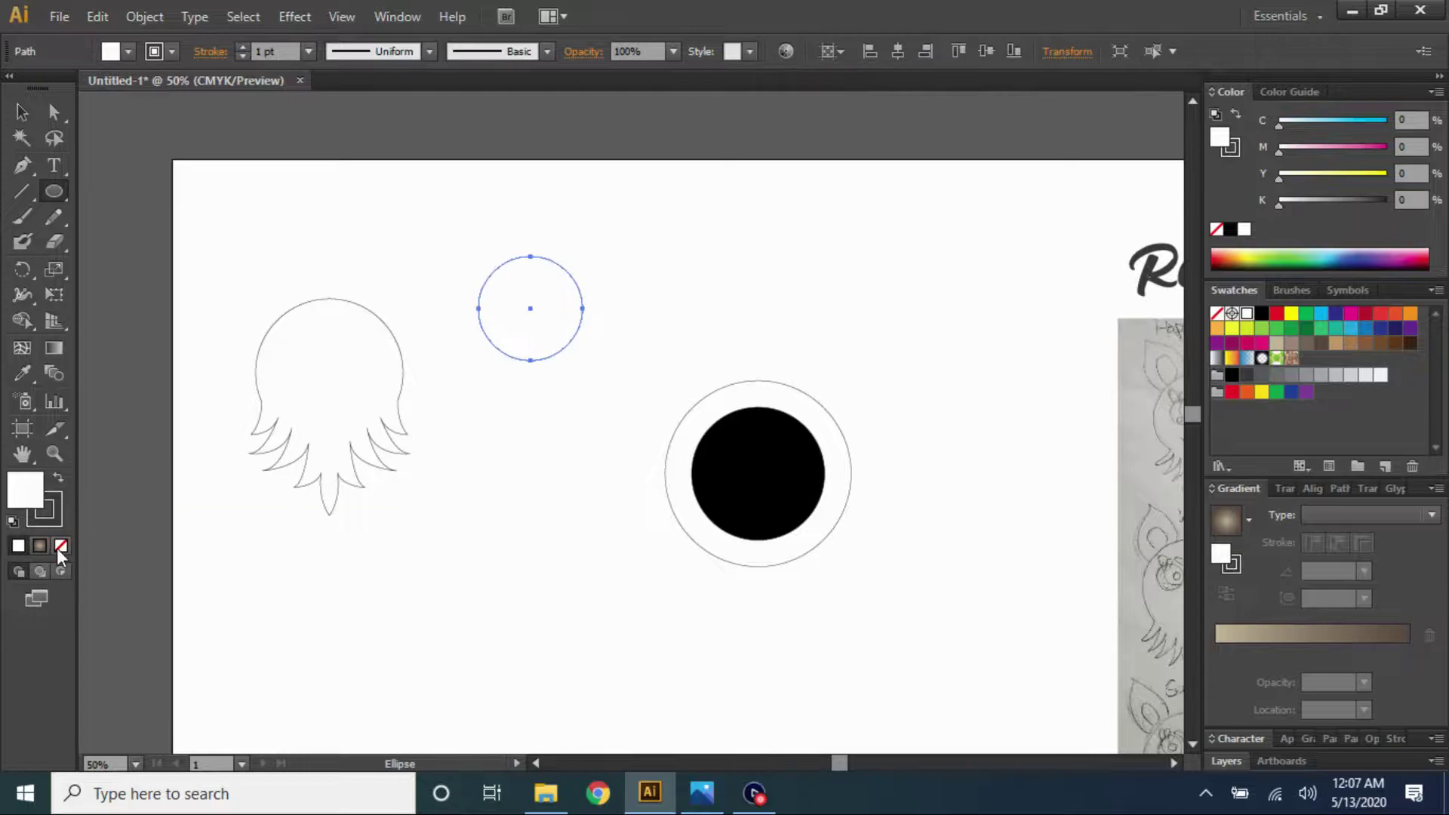
key("slash")
mouse_move(579, 296)
left_mouse_down()
mouse_move(620, 292)
mouse_move(594, 309)
left_mouse_up()
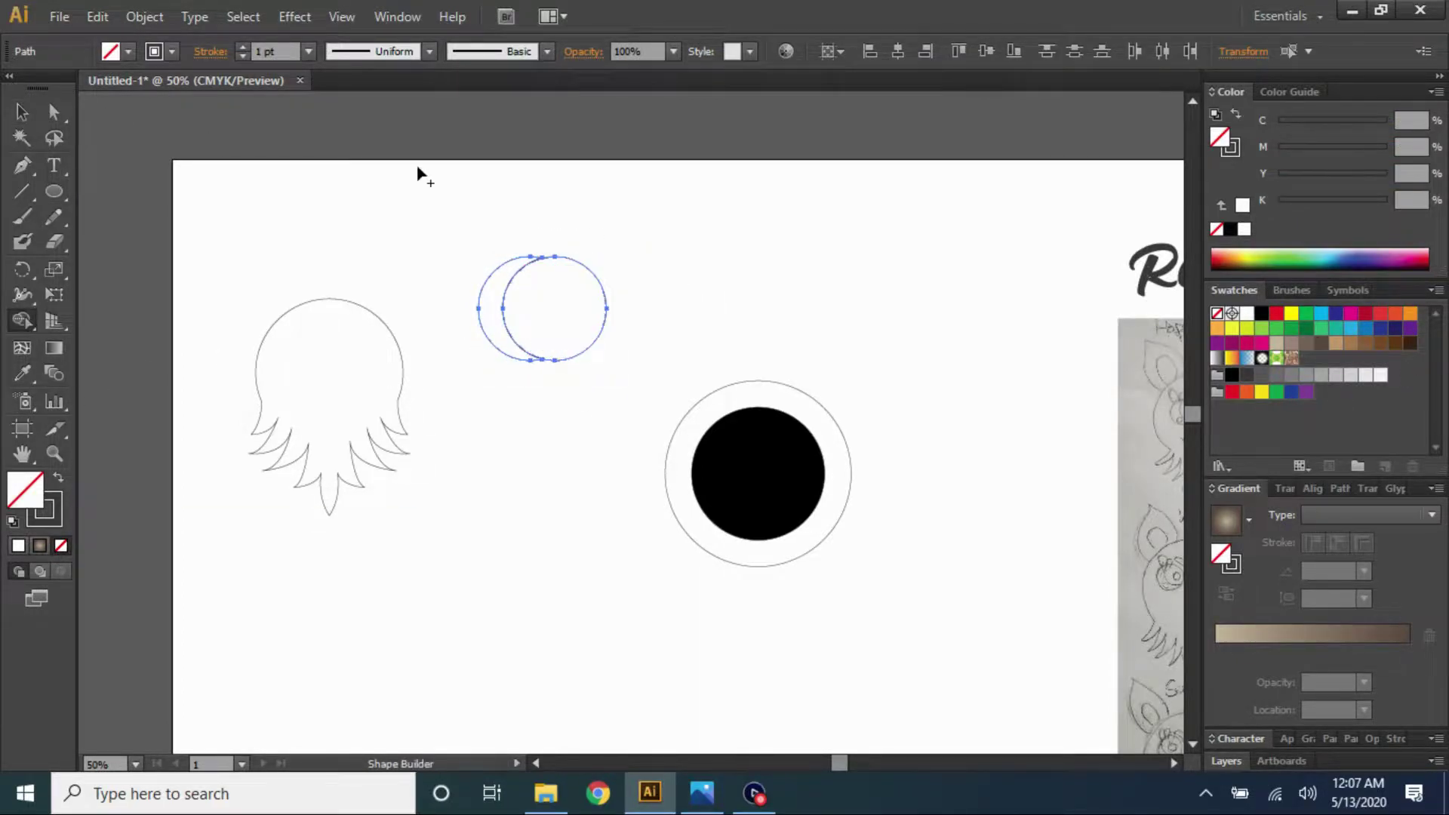
key("v")
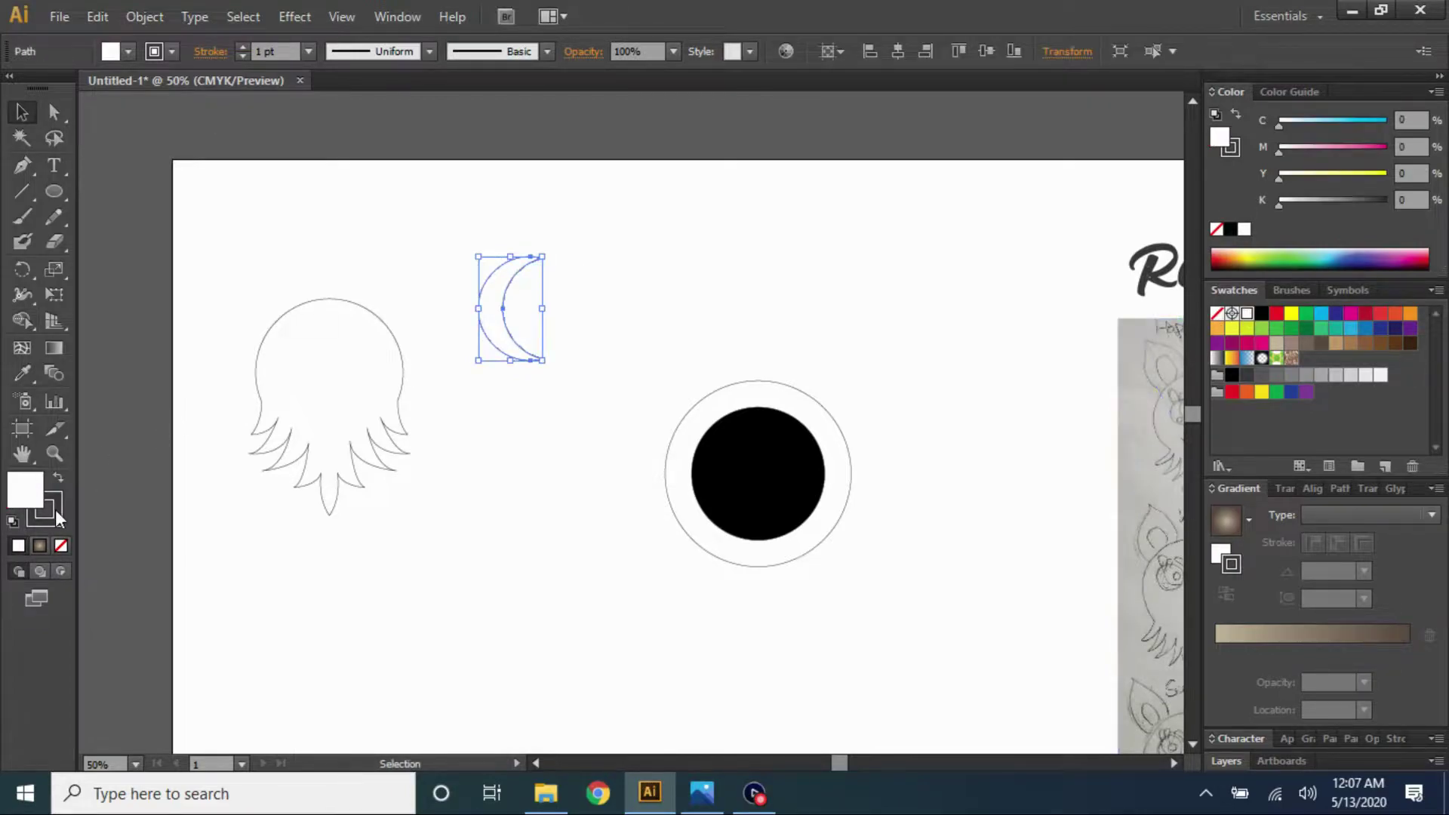
left_click(60, 545)
left_click(823, 536)
key("Delete")
left_click(490, 308)
left_click_drag(503, 289, 717, 460)
left_click_drag(683, 528, 716, 522)
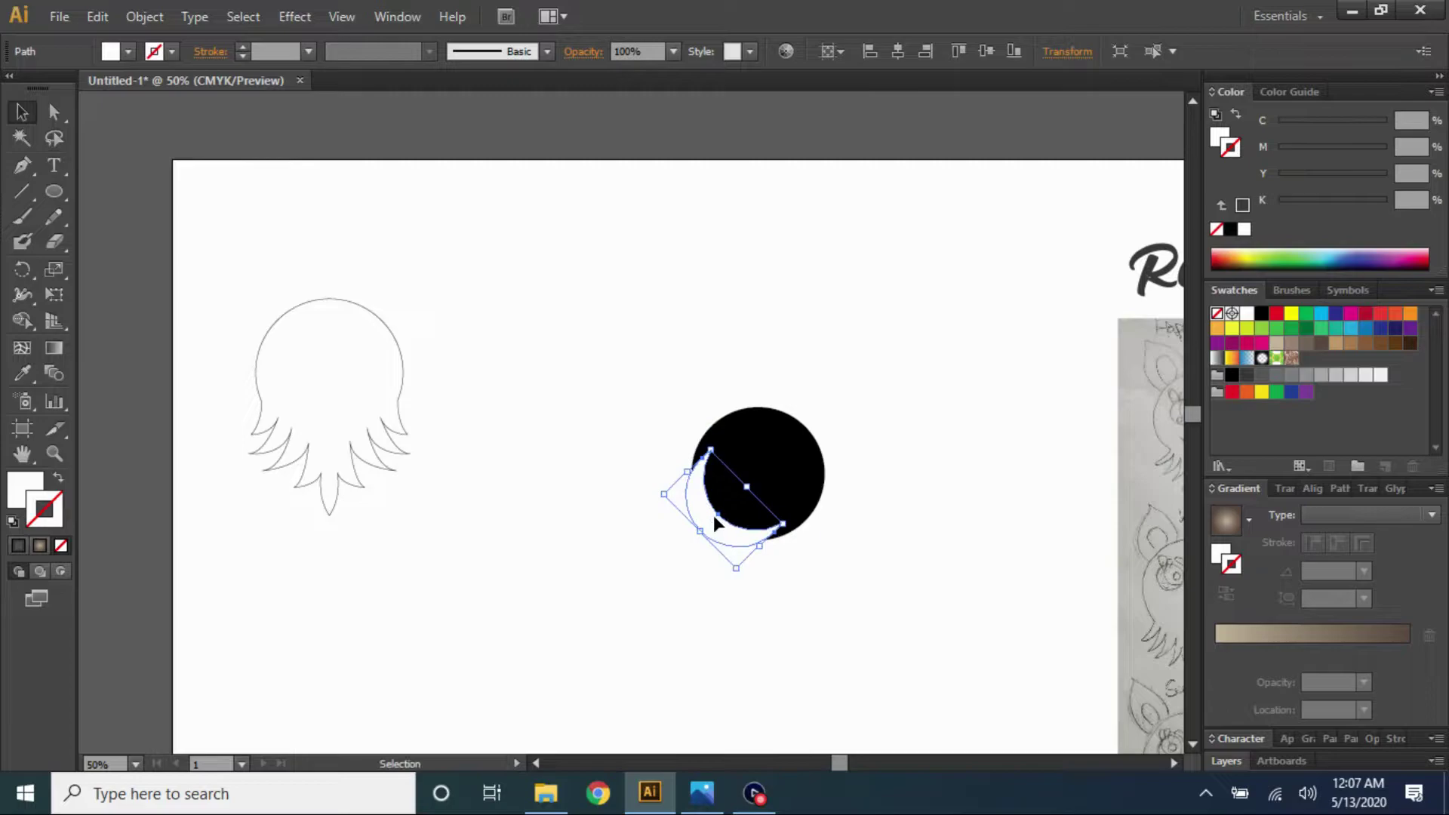
left_click(629, 296)
Add a small white highlight circle inside the black circle
left_click_drag(418, 265, 446, 290)
key("v")
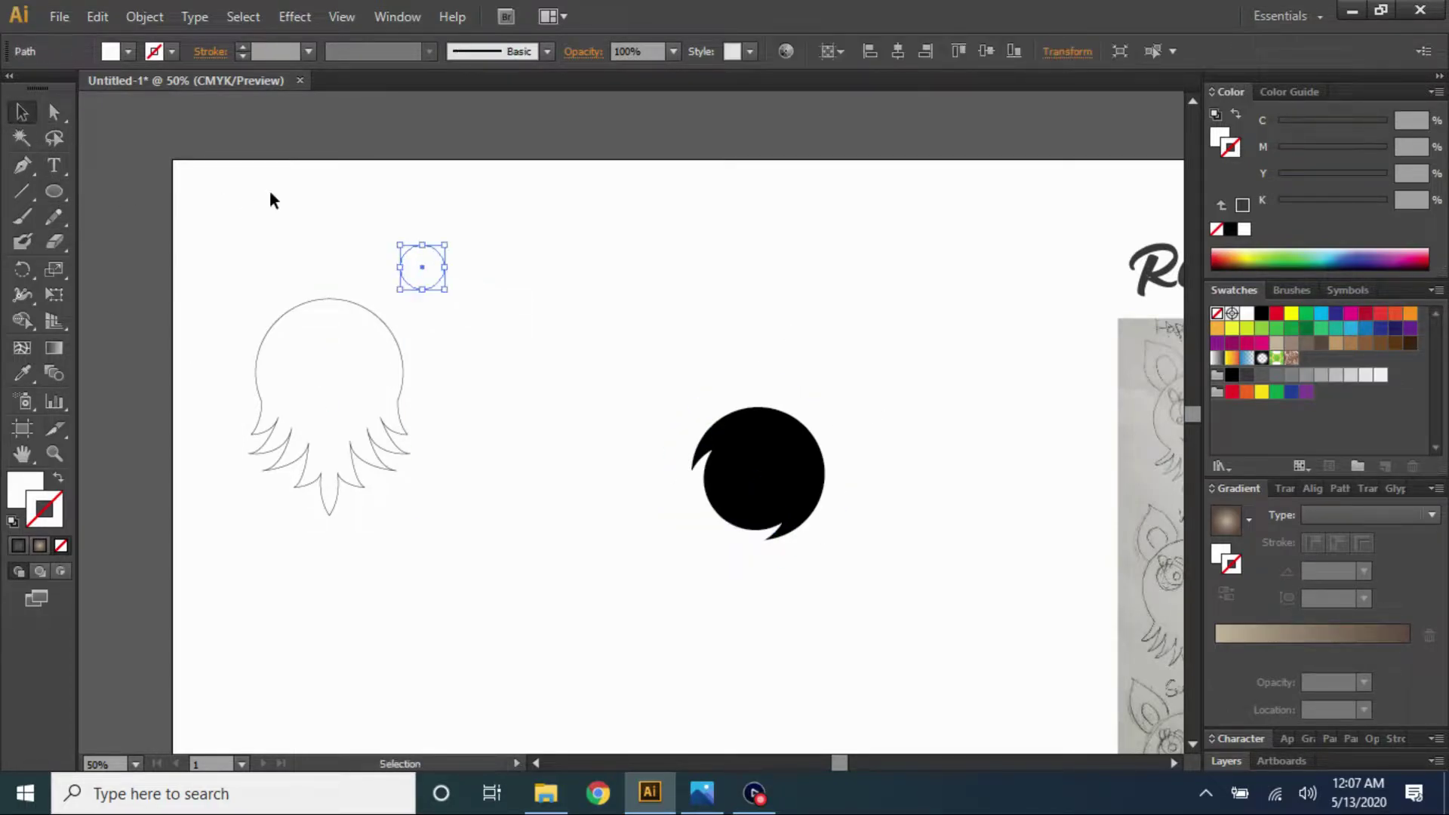
left_click_drag(789, 432, 743, 434)
scroll(889, 512, "up", 3)
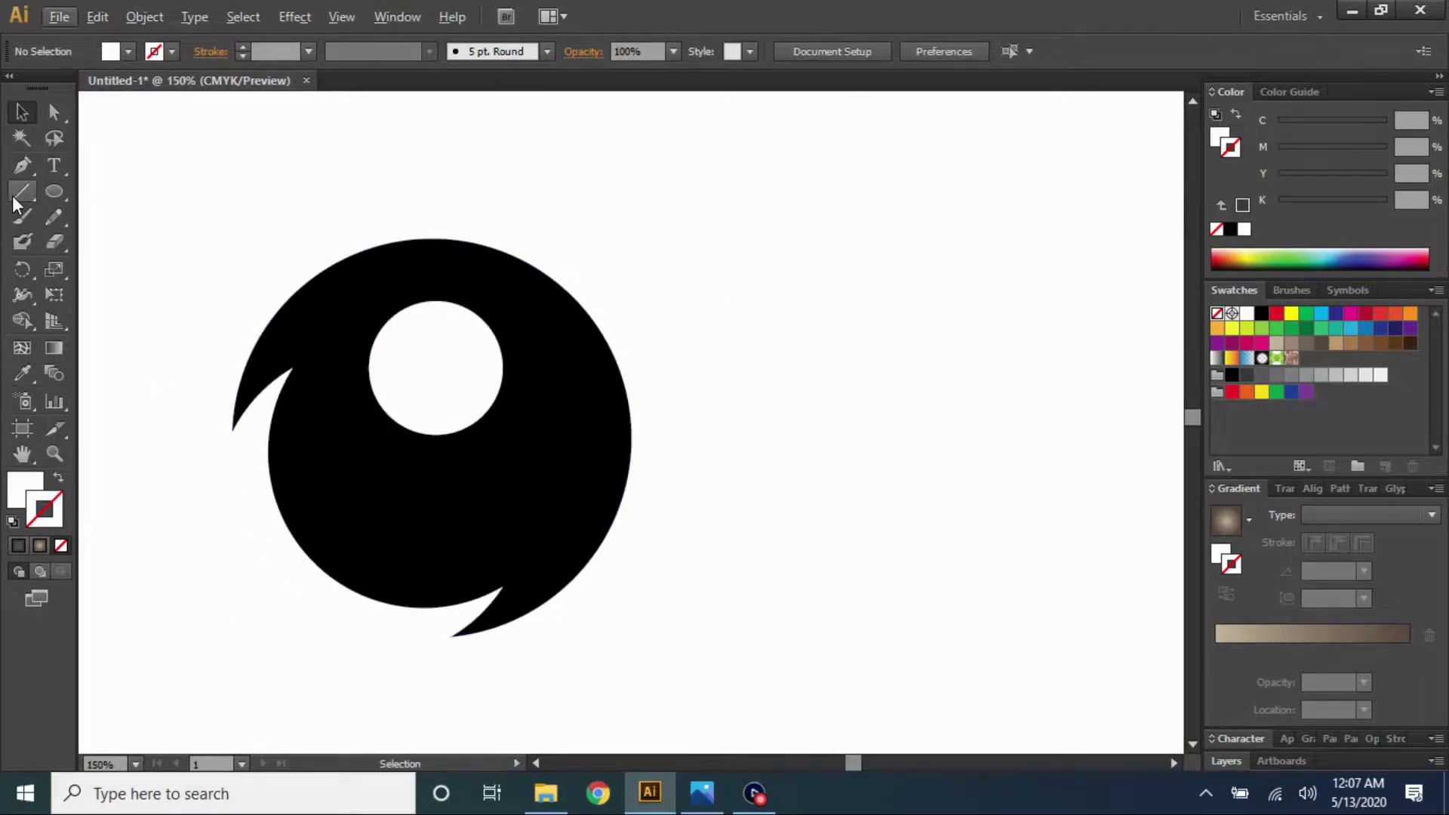
Draw a curved white smile inside the eye and a small white dot beside it
left_click(359, 535)
left_click_drag(483, 534, 545, 481)
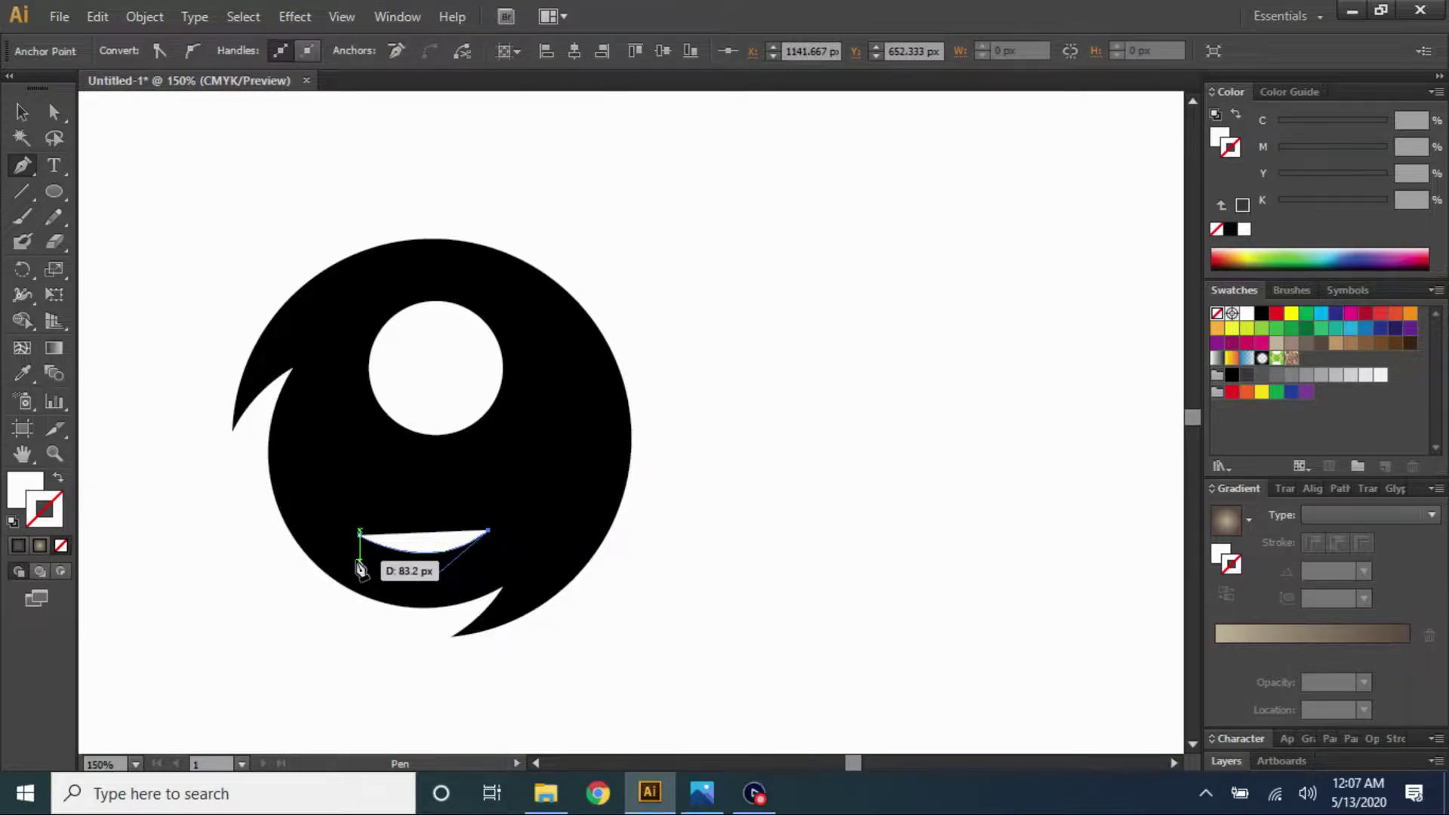
key("a")
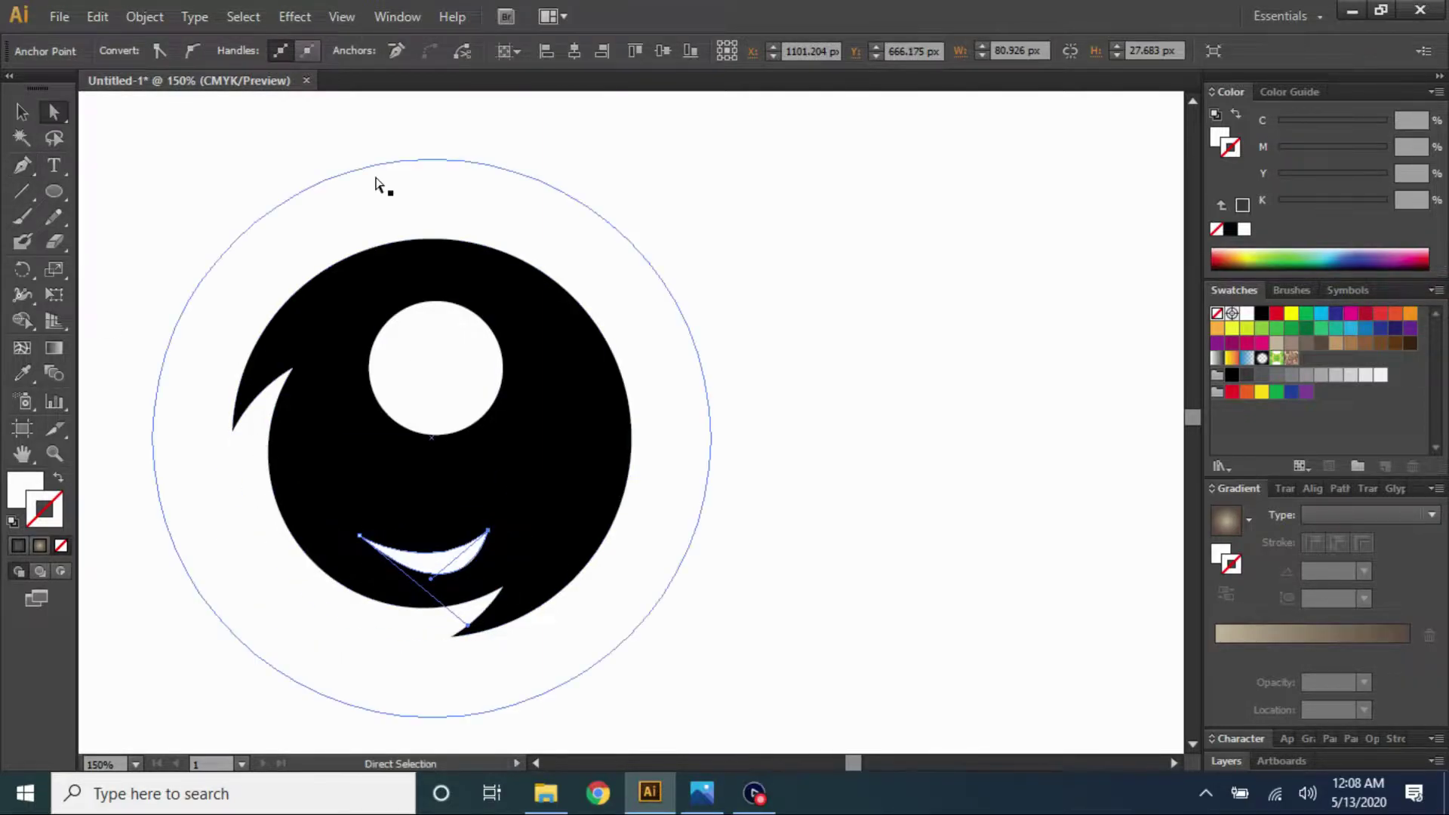
left_click_drag(430, 538, 427, 566)
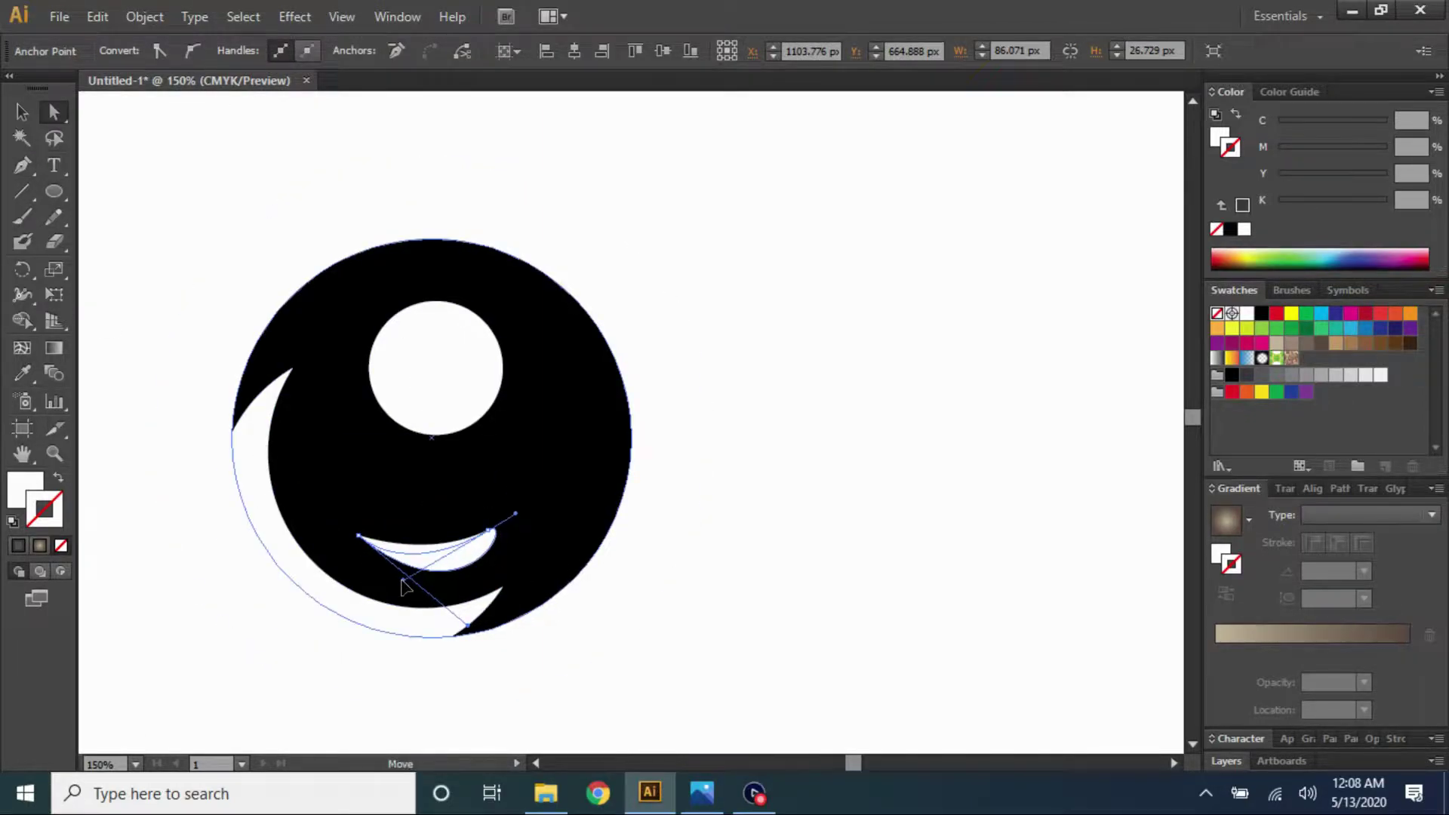
key("ctrl+shift+a")
left_click_drag(53, 191, 143, 224)
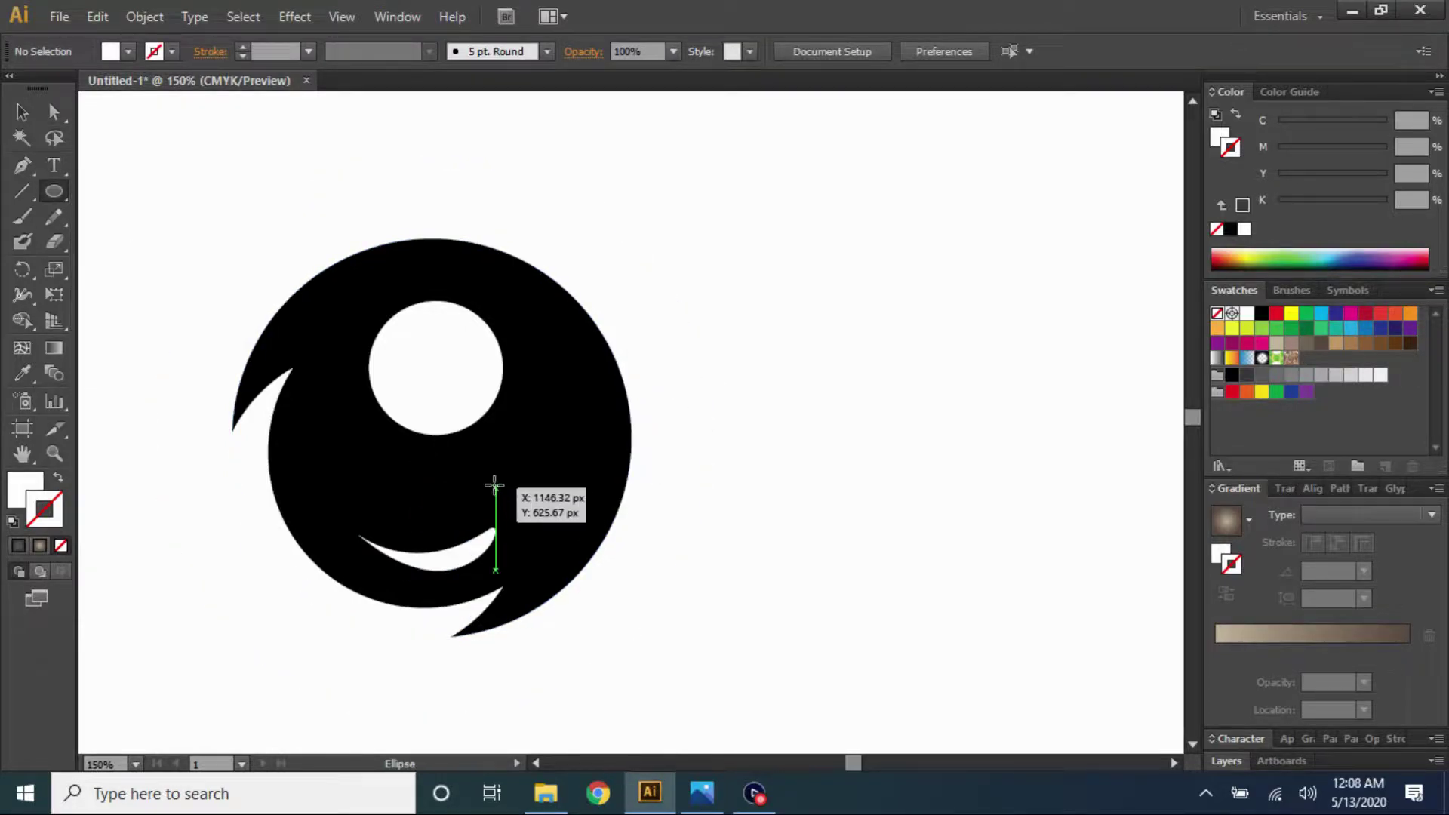
left_click_drag(527, 502, 532, 521)
key("v")
key("ctrl+1")
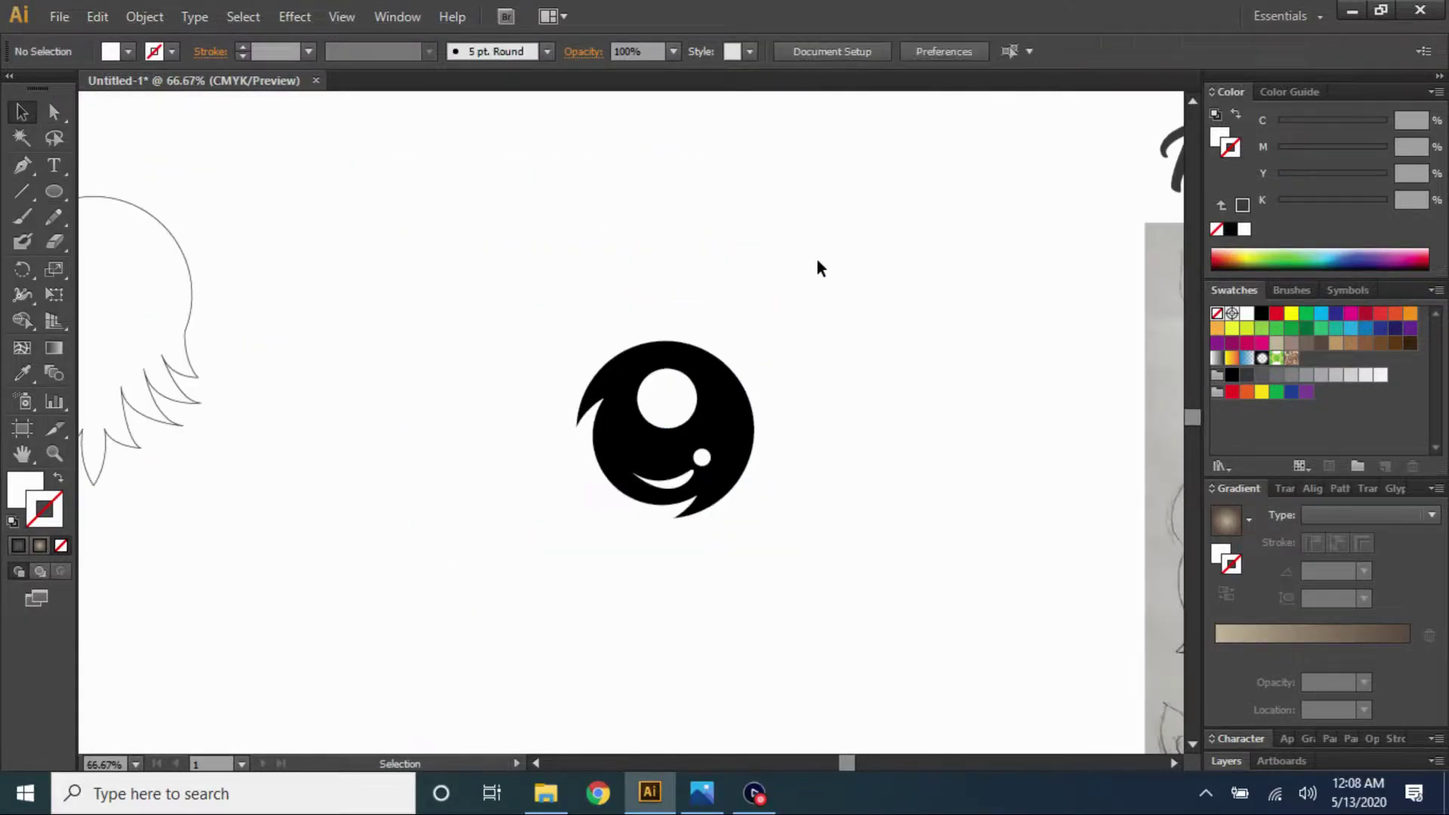
Shape a tall black rectangle into a teardrop with a rounded top
left_click_drag(262, 183, 300, 331)
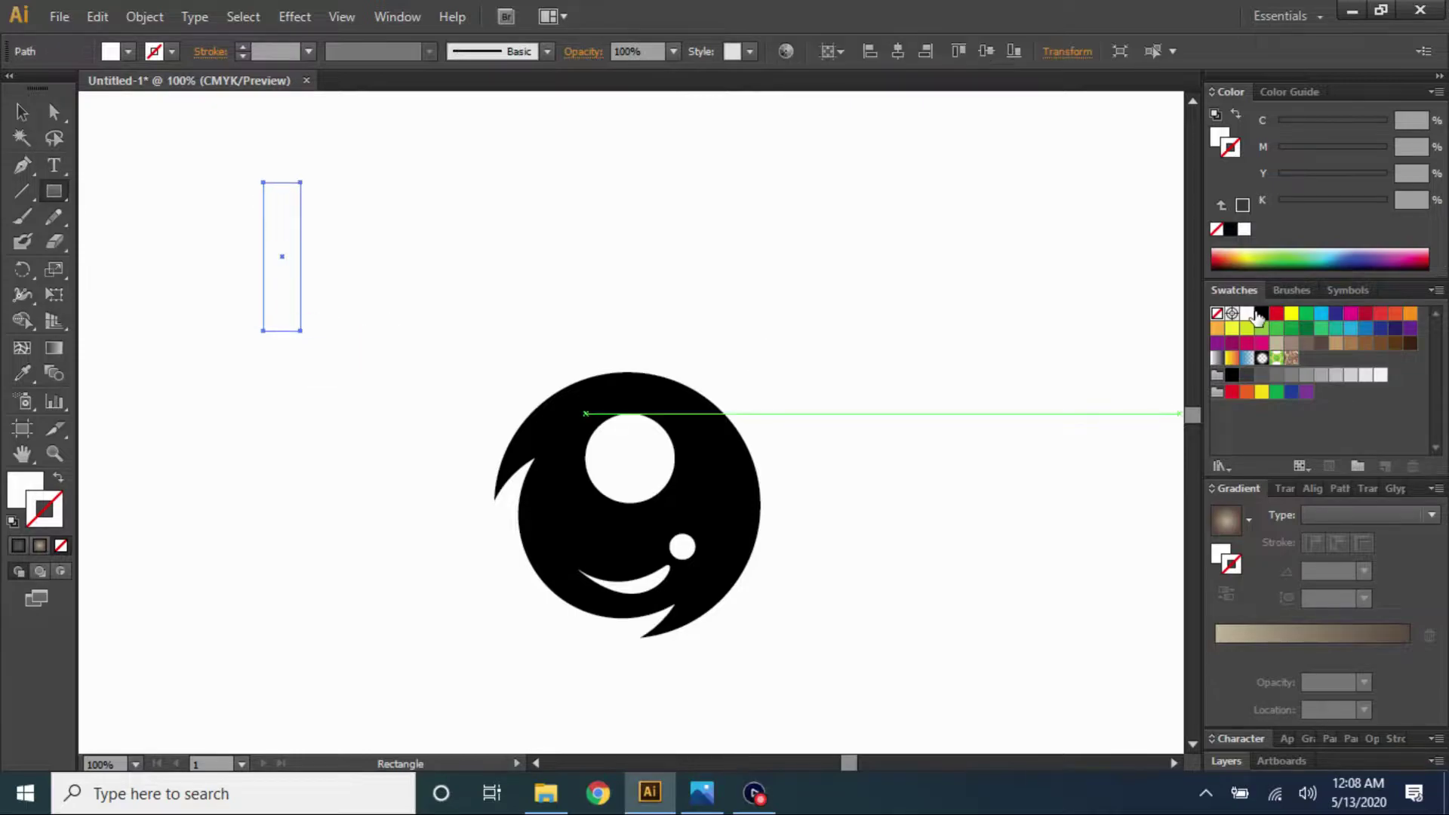
left_click(25, 489)
key("a")
left_click(262, 183)
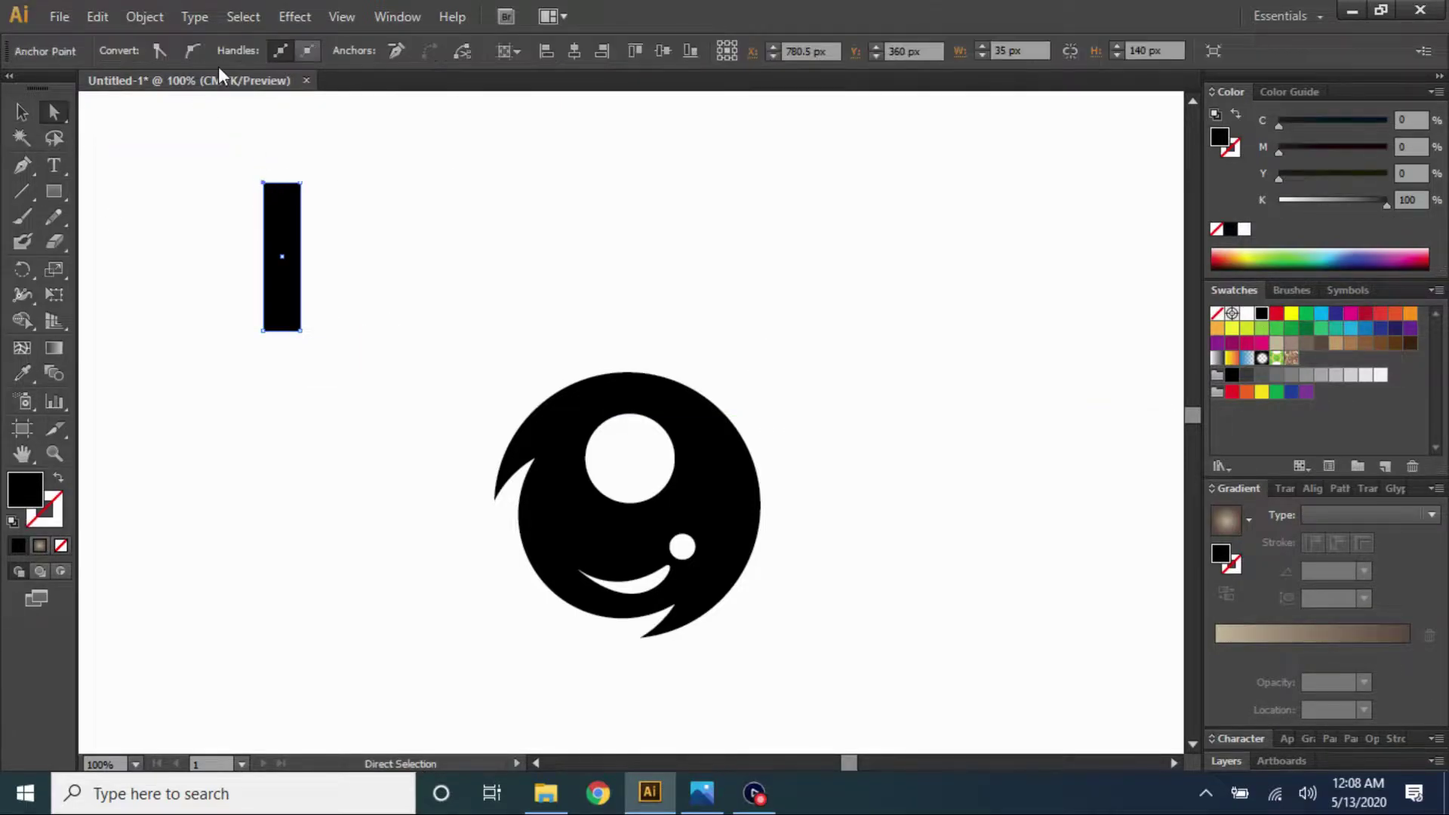
left_click(192, 50)
key("p")
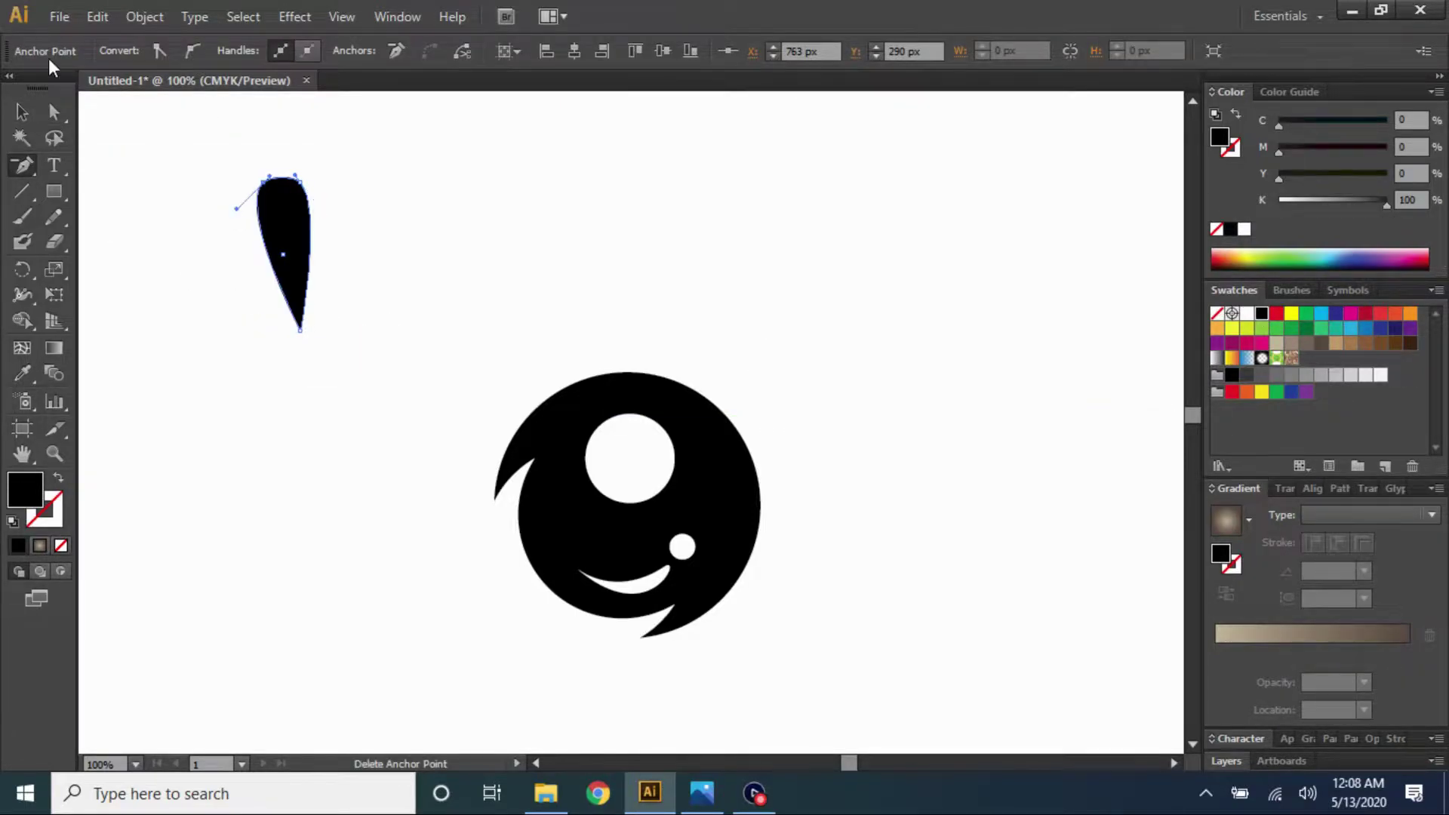
left_click_drag(283, 155, 266, 168)
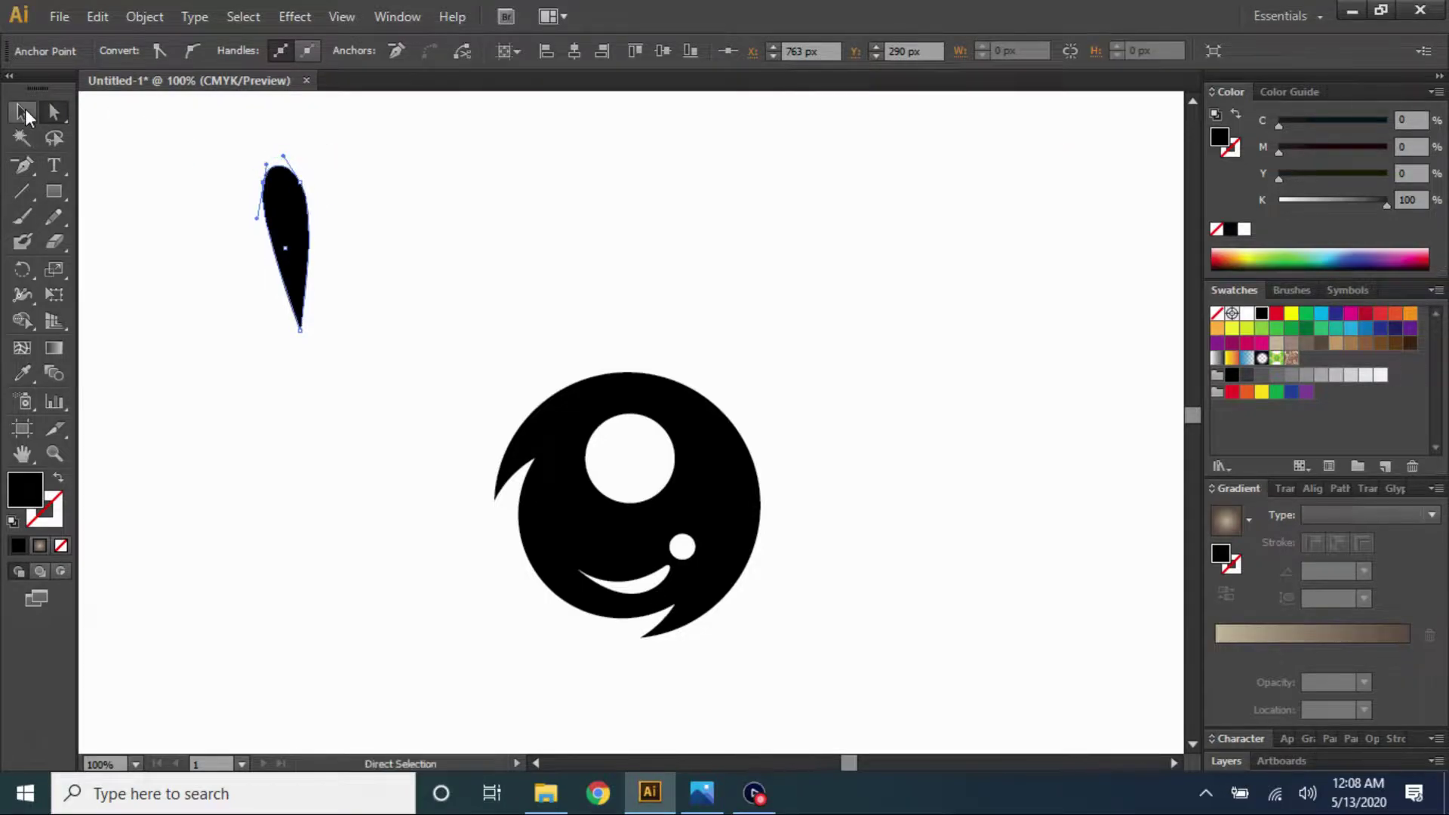
left_click(23, 111)
Place two tilted teardrop copies as ears, delete the original, and group the eye
mouse_move(517, 279)
left_mouse_down()
mouse_move(547, 298)
mouse_move(620, 226)
left_mouse_up()
left_click_drag(641, 301, 641, 312)
scroll(645, 217, "down", 1)
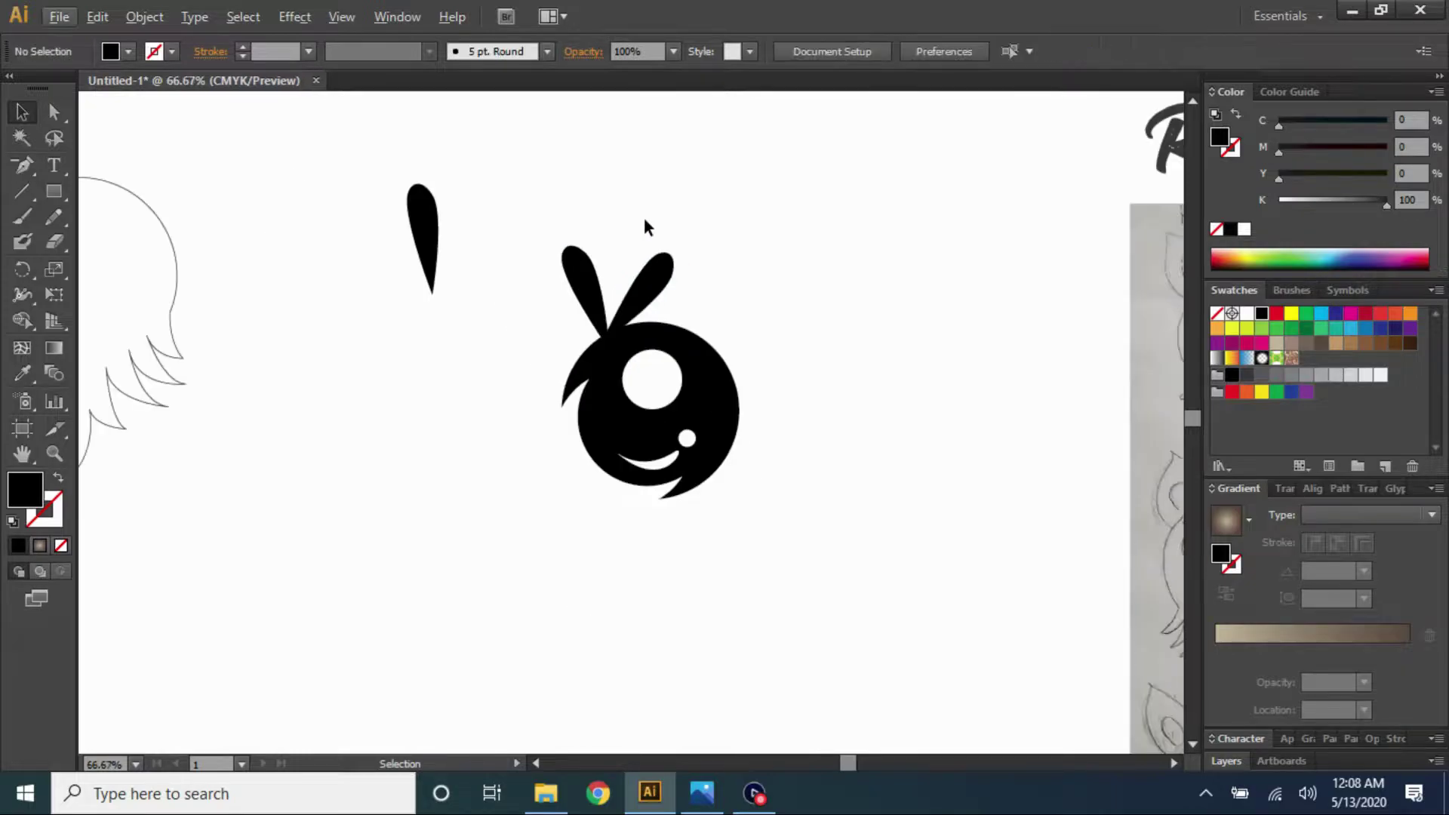
left_click(421, 226)
key("Delete")
left_click_drag(456, 222, 792, 545)
key("ctrl+g")
Enlarge the hair shape and fill it tan
key("ctrl+minus")
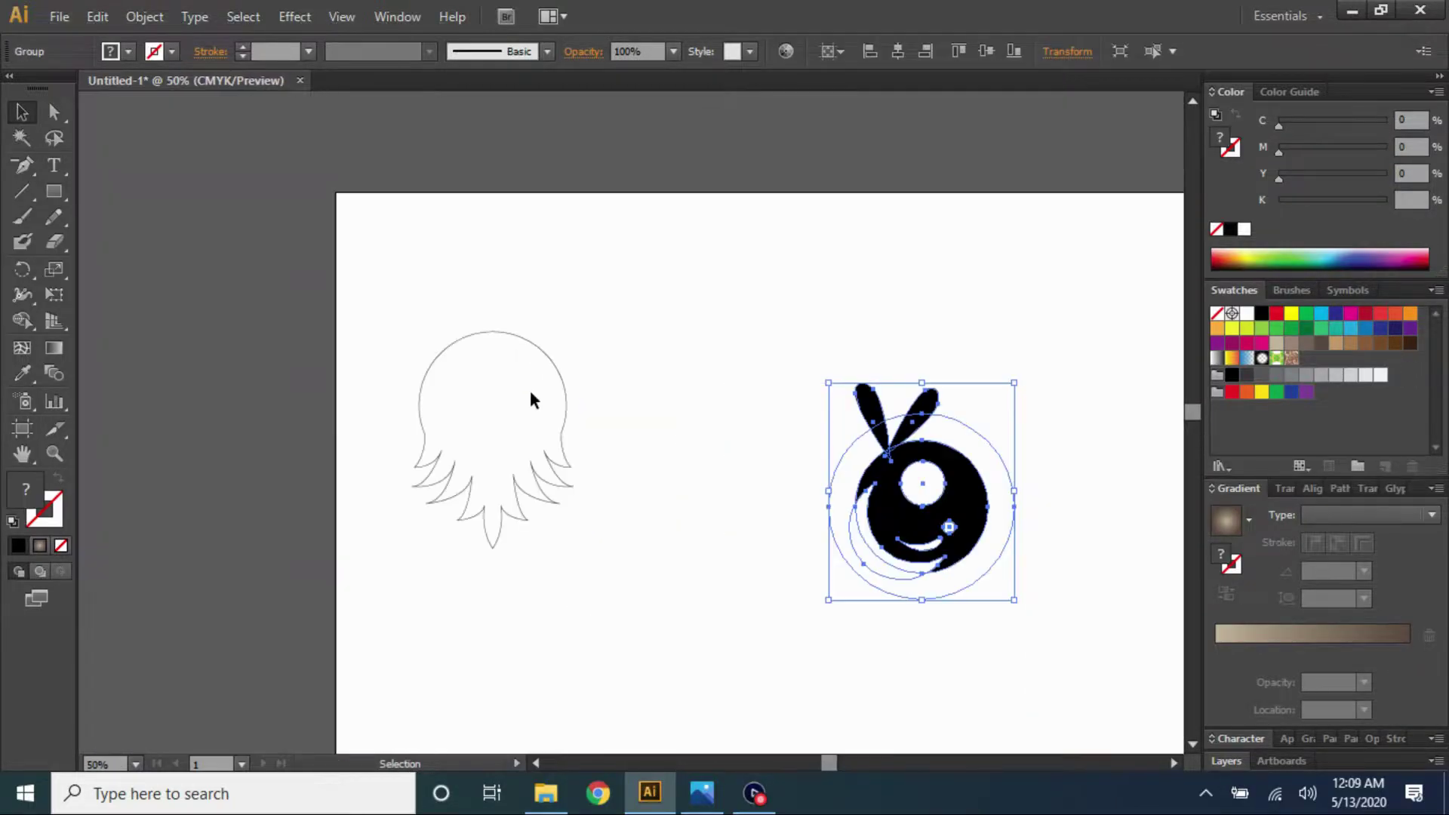
left_click(531, 395)
left_click_drag(583, 545, 832, 766)
scroll(791, 341, "down", 3)
left_click(1298, 375)
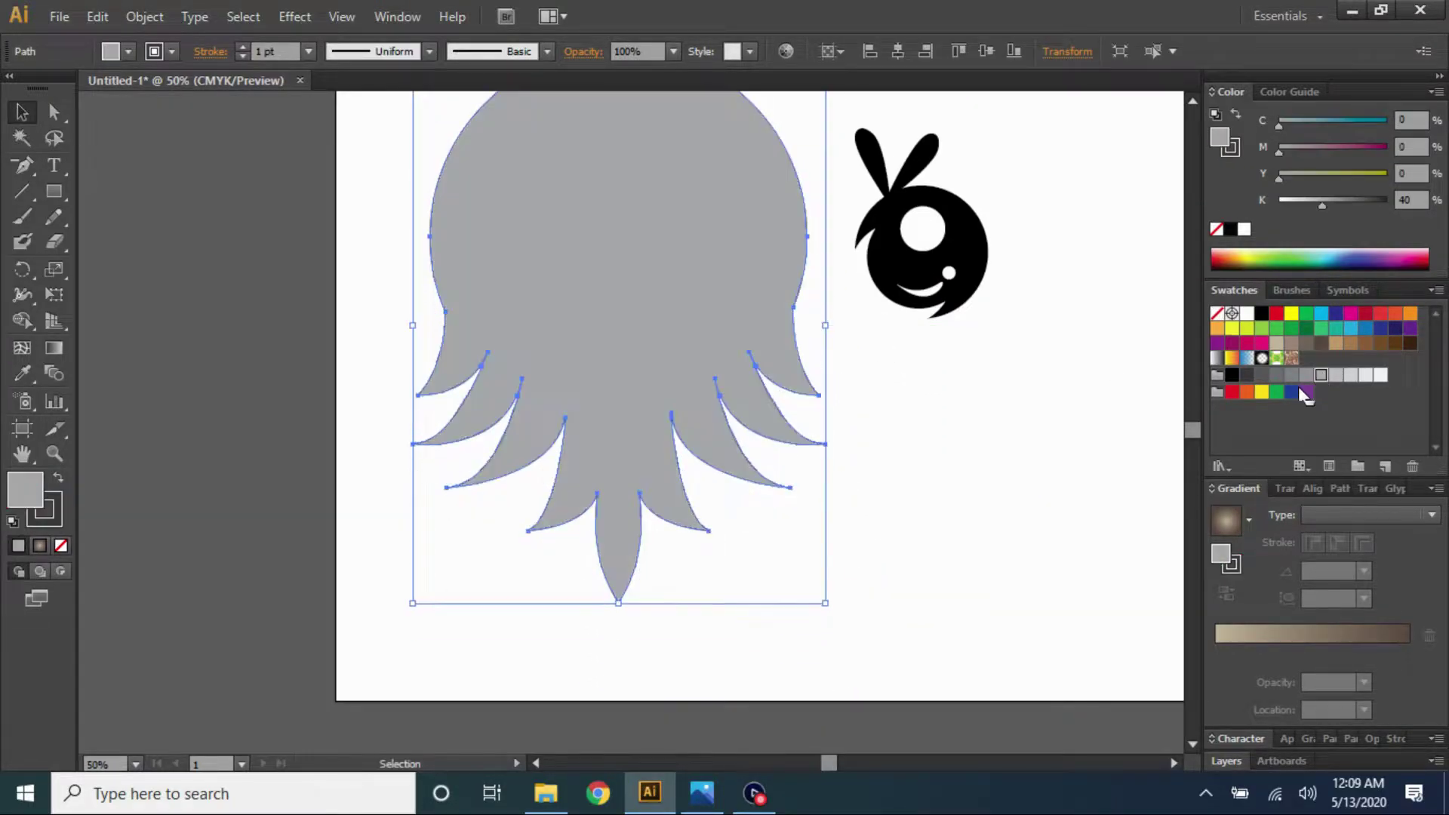
scroll(700, 417, "up", 2)
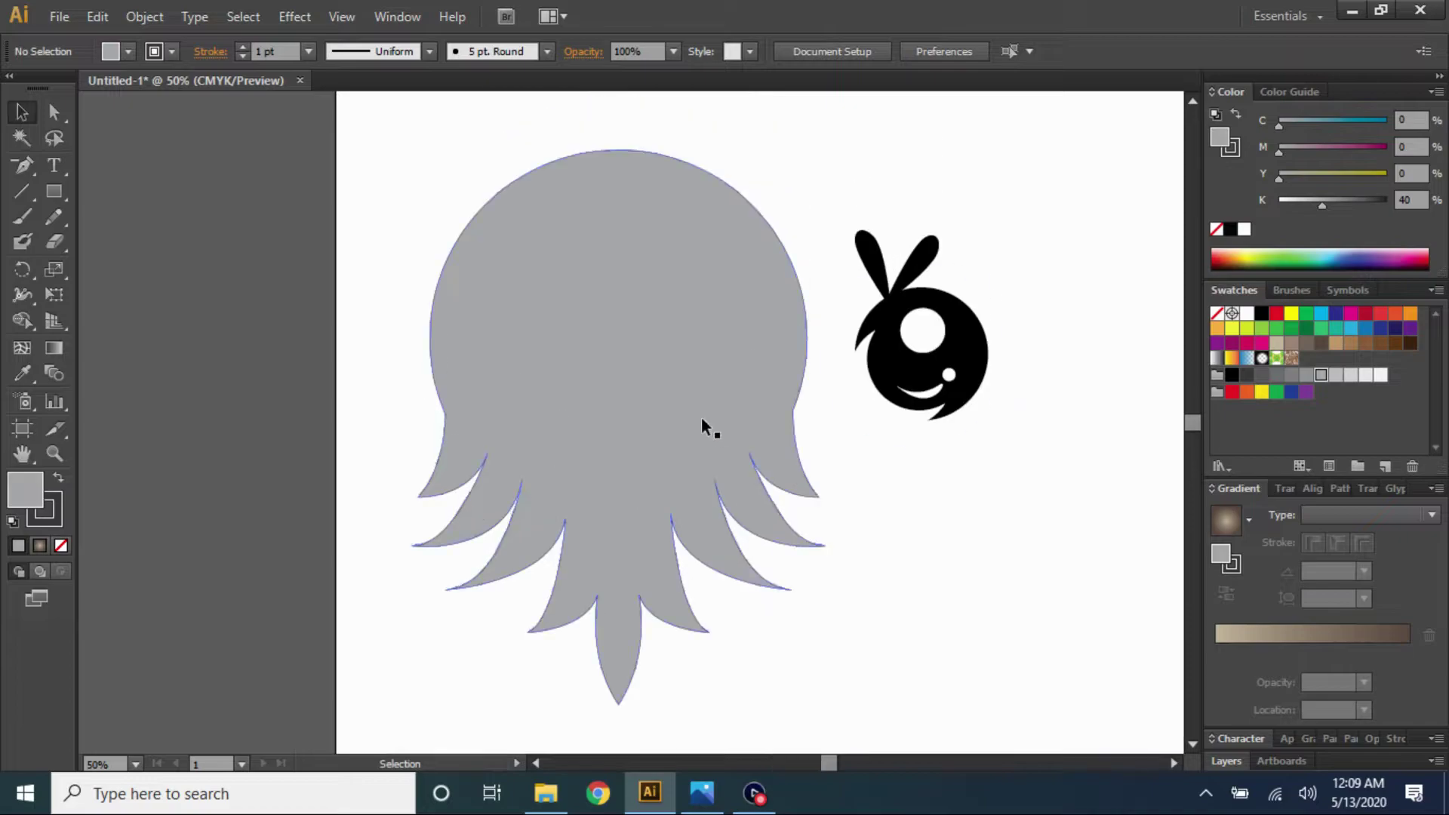
left_click(1276, 344)
left_click(319, 347)
Move and shrink the eye onto the face, then duplicate it and mirror the copy horizontally
left_click(953, 332)
left_click(1074, 346)
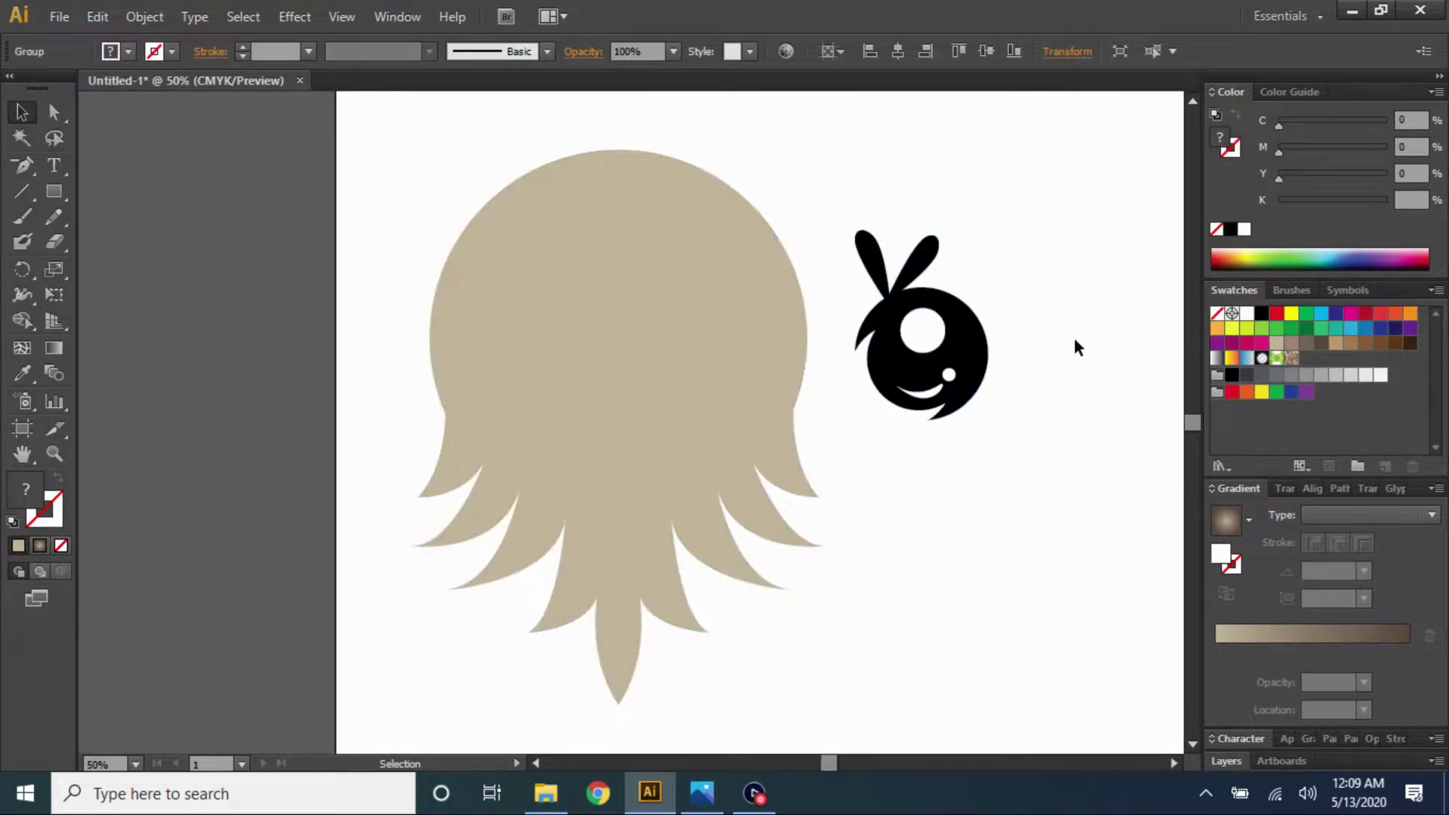
left_click_drag(928, 362, 548, 334)
left_click_drag(640, 420, 582, 365)
left_click_drag(574, 313, 713, 284)
right_click(714, 285)
left_click(1004, 515)
key("Return")
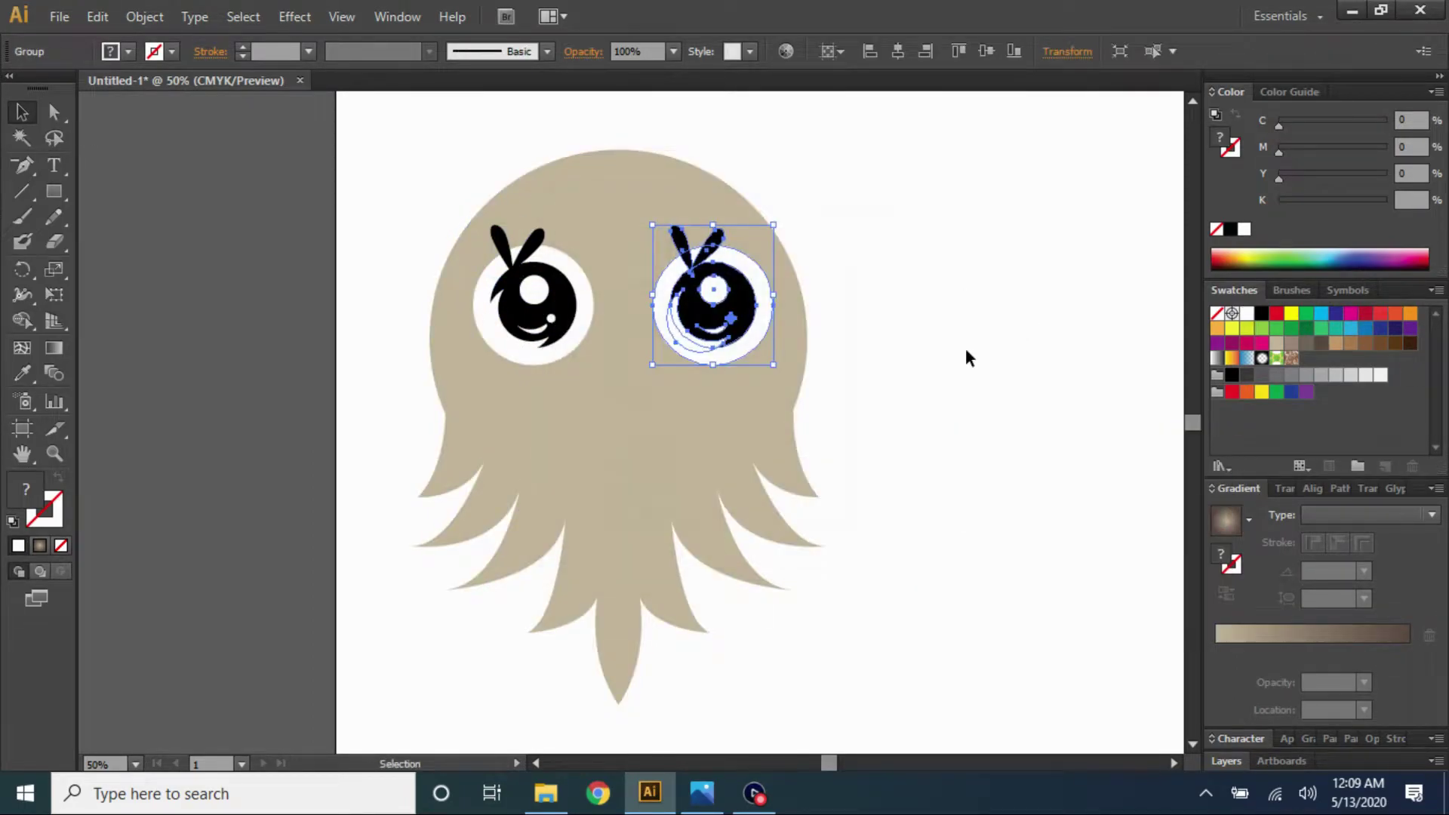
Recolour the eye and brow artwork dark brown
left_click(967, 359)
left_click(504, 245)
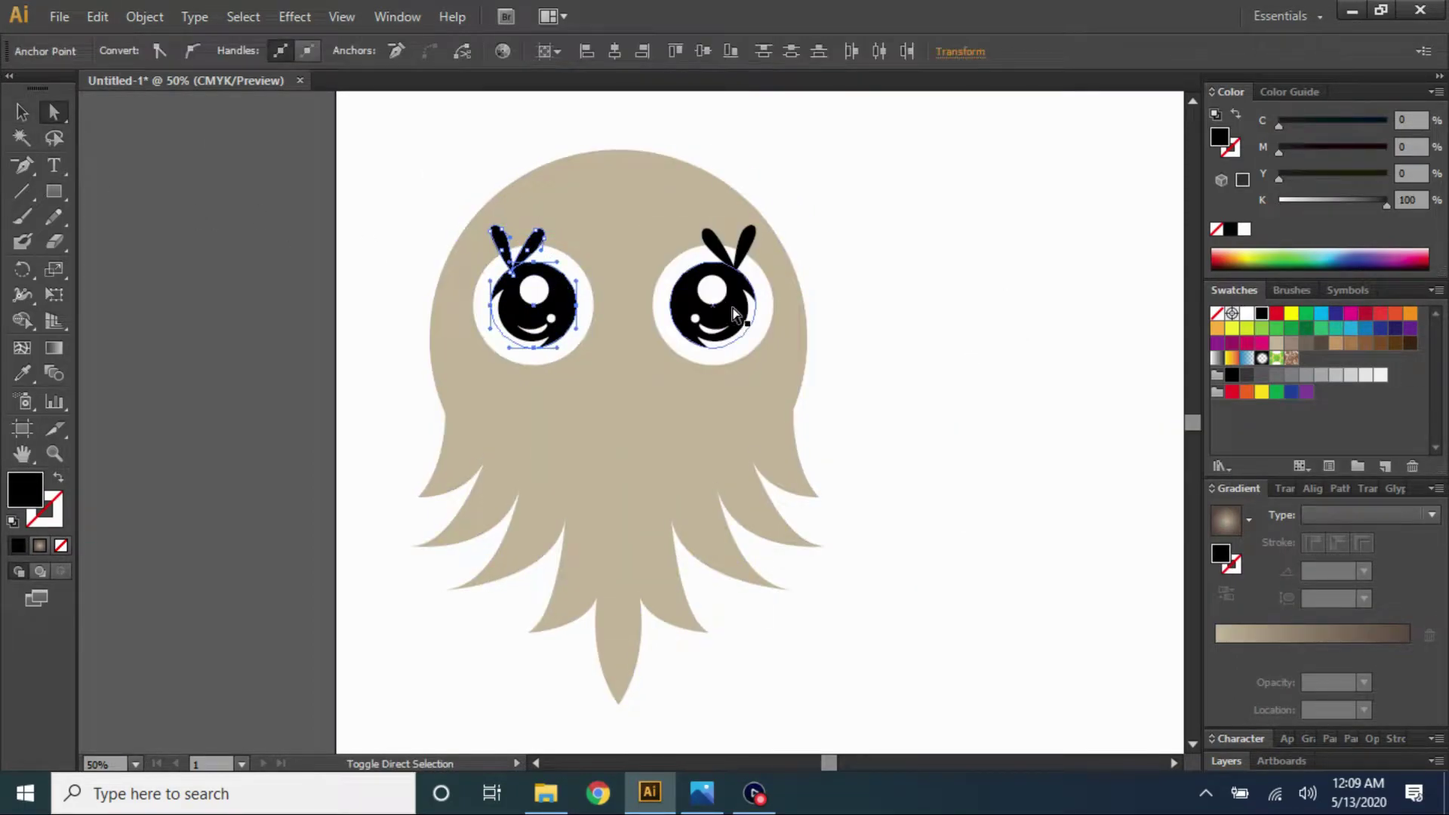
left_click(1409, 345)
left_click(936, 334)
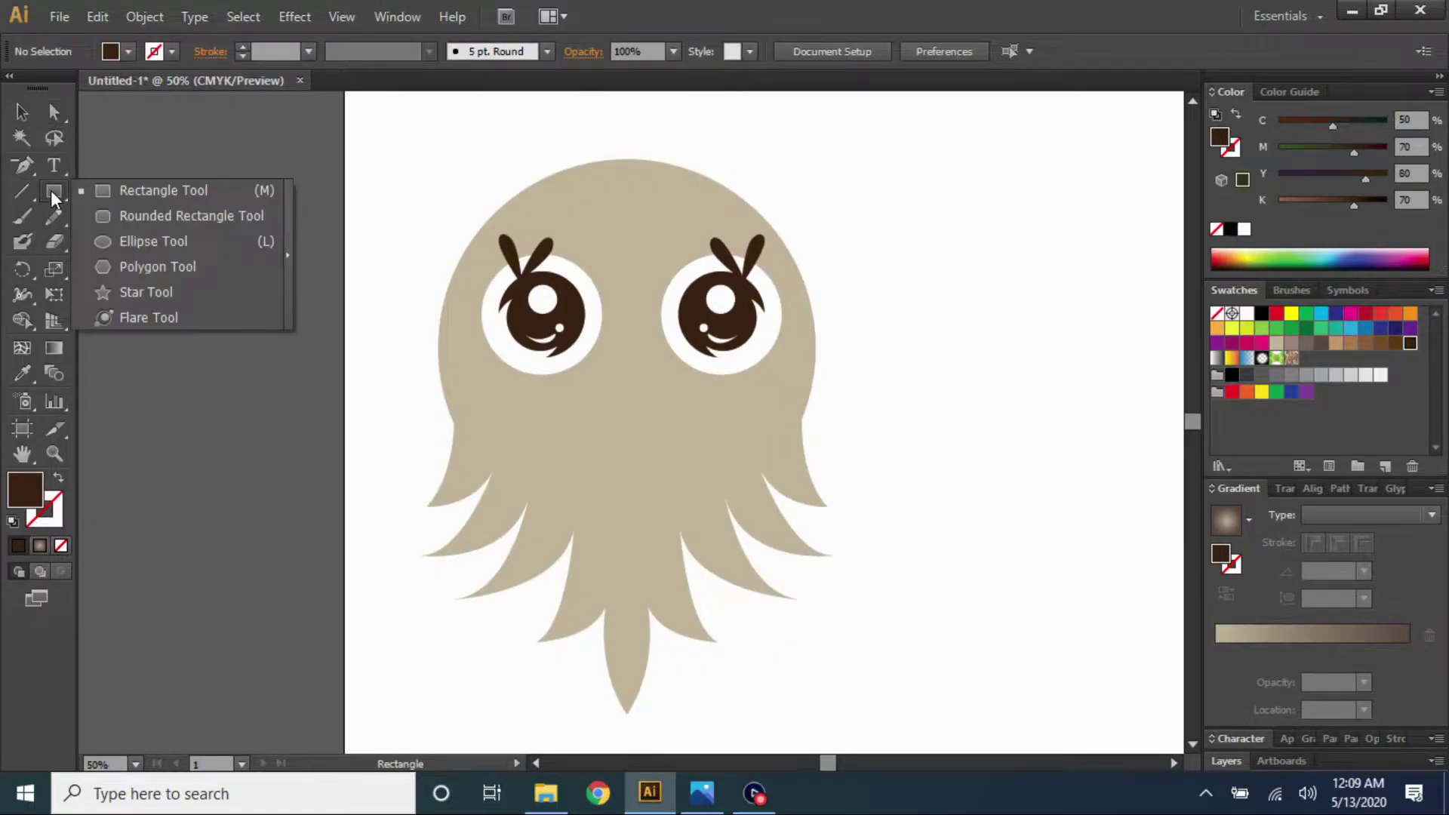
Draw a tan circle and reshape it into an elongated egg with a smooth pointed top
left_click_drag(60, 192, 188, 240)
scroll(1110, 385, "down", 2)
left_click_drag(1046, 288, 1170, 413)
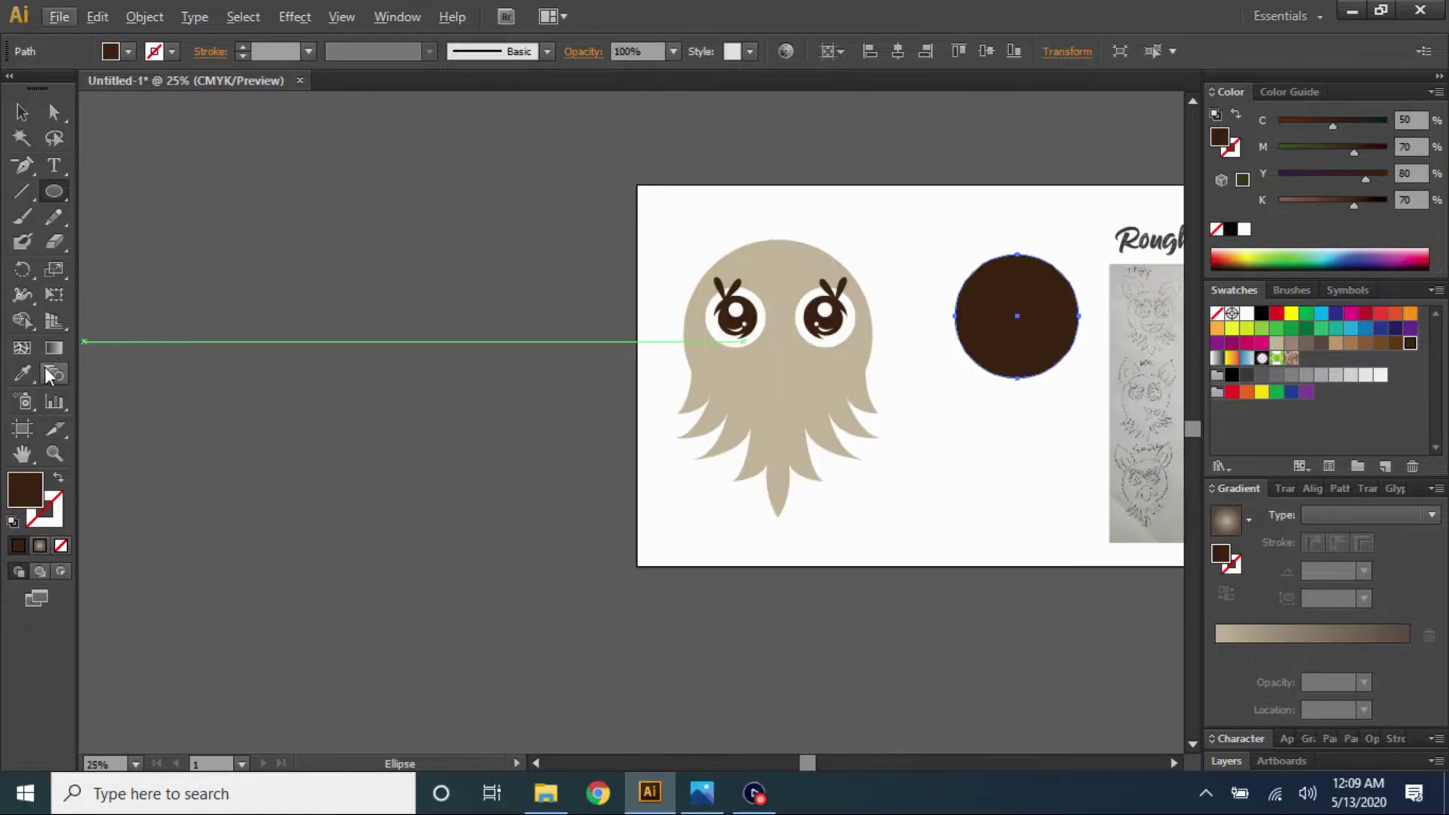
left_click(1276, 343)
key("a")
key("ctrl+equal")
left_click(939, 242)
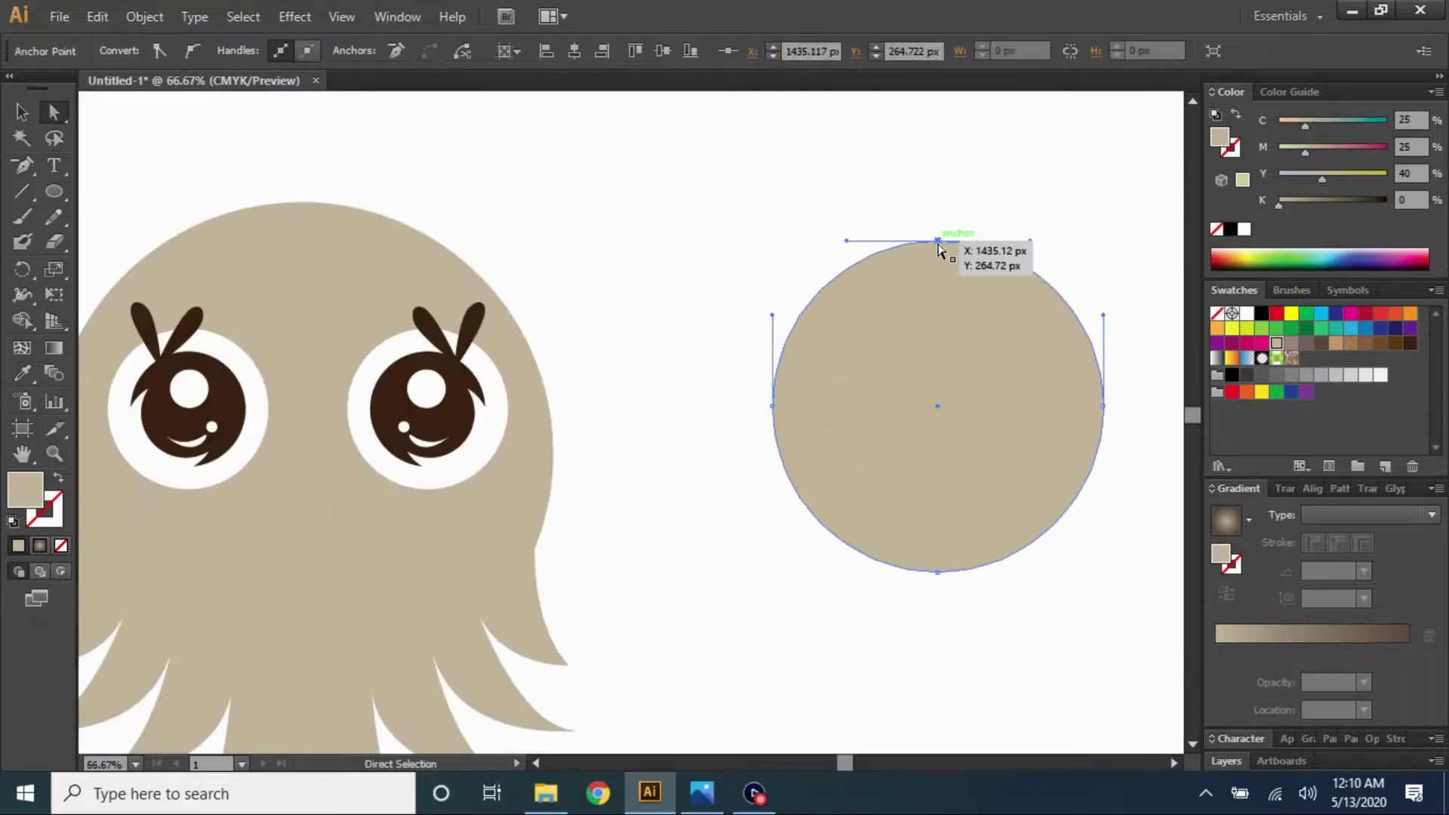
left_click(160, 51)
left_click_drag(939, 242, 942, 132)
left_click(192, 50)
scroll(984, 655, "up", 2)
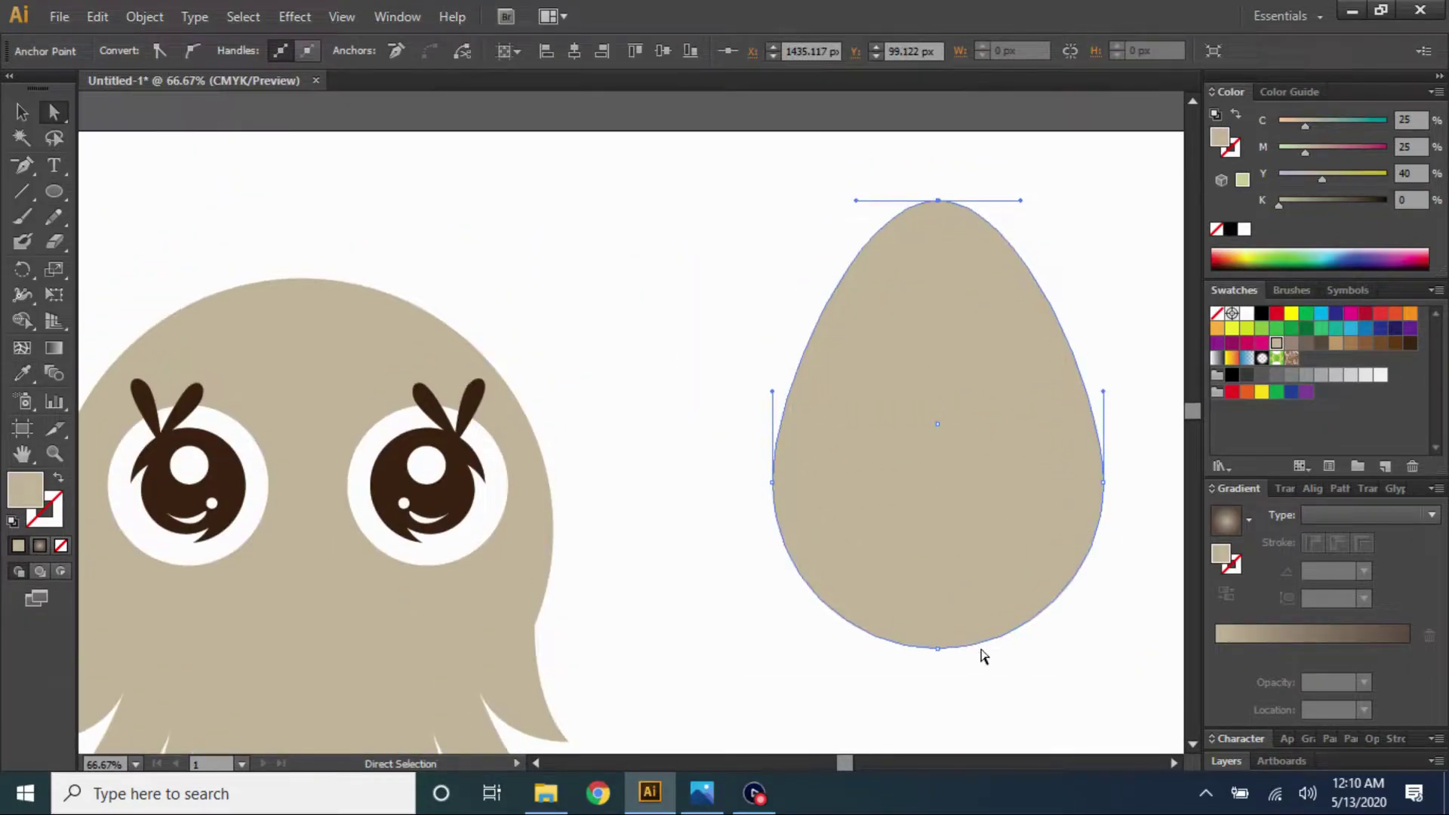
left_click_drag(938, 649, 938, 697)
Paste smaller copies in front: a white inner egg and a small dark brown innermost egg
left_click(21, 112)
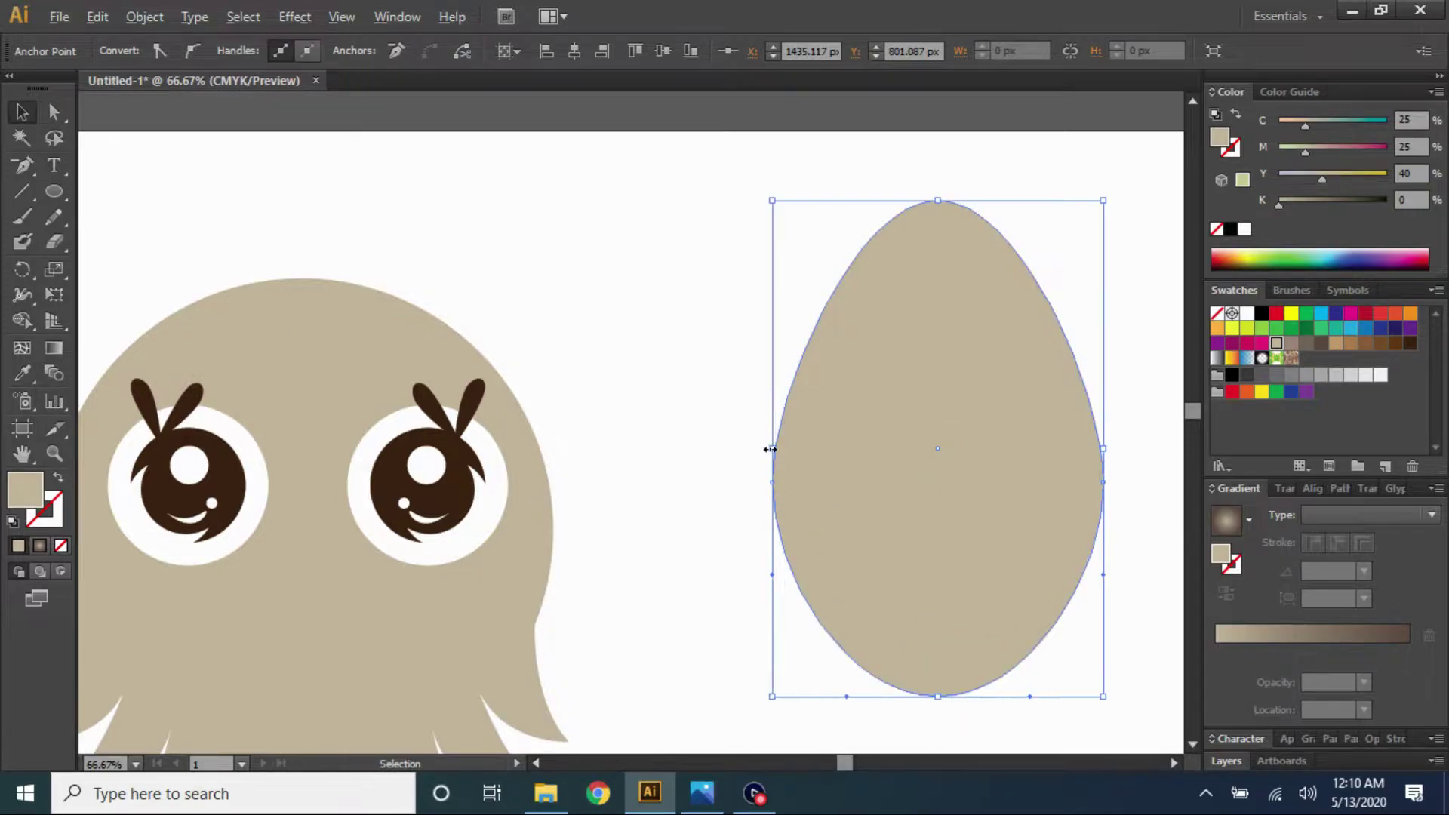
left_click(1084, 332)
left_click(1038, 355)
key("ctrl+shift+b")
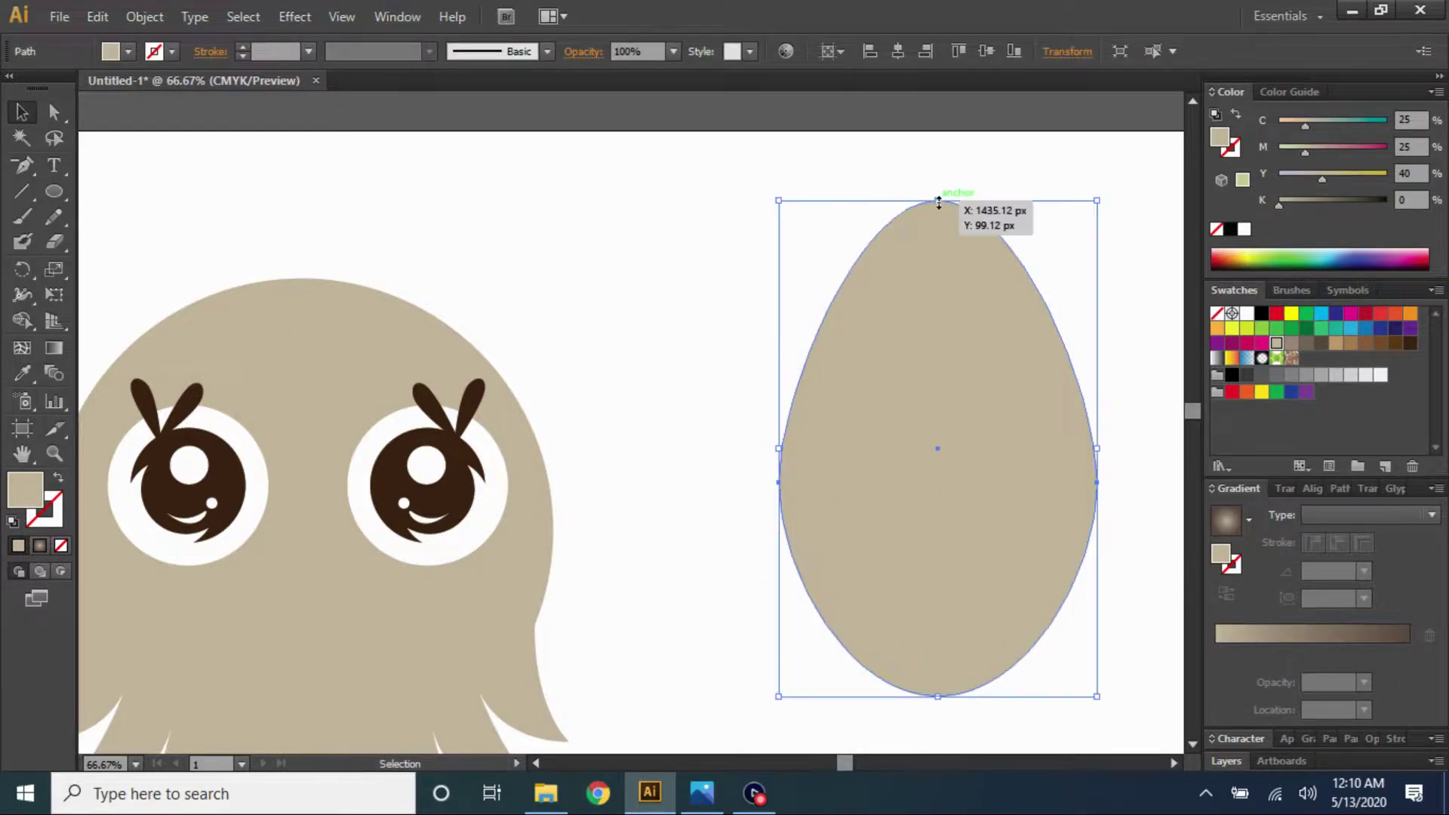
left_click_drag(937, 201, 944, 279)
left_click_drag(1098, 491, 1045, 488)
left_click(1247, 314)
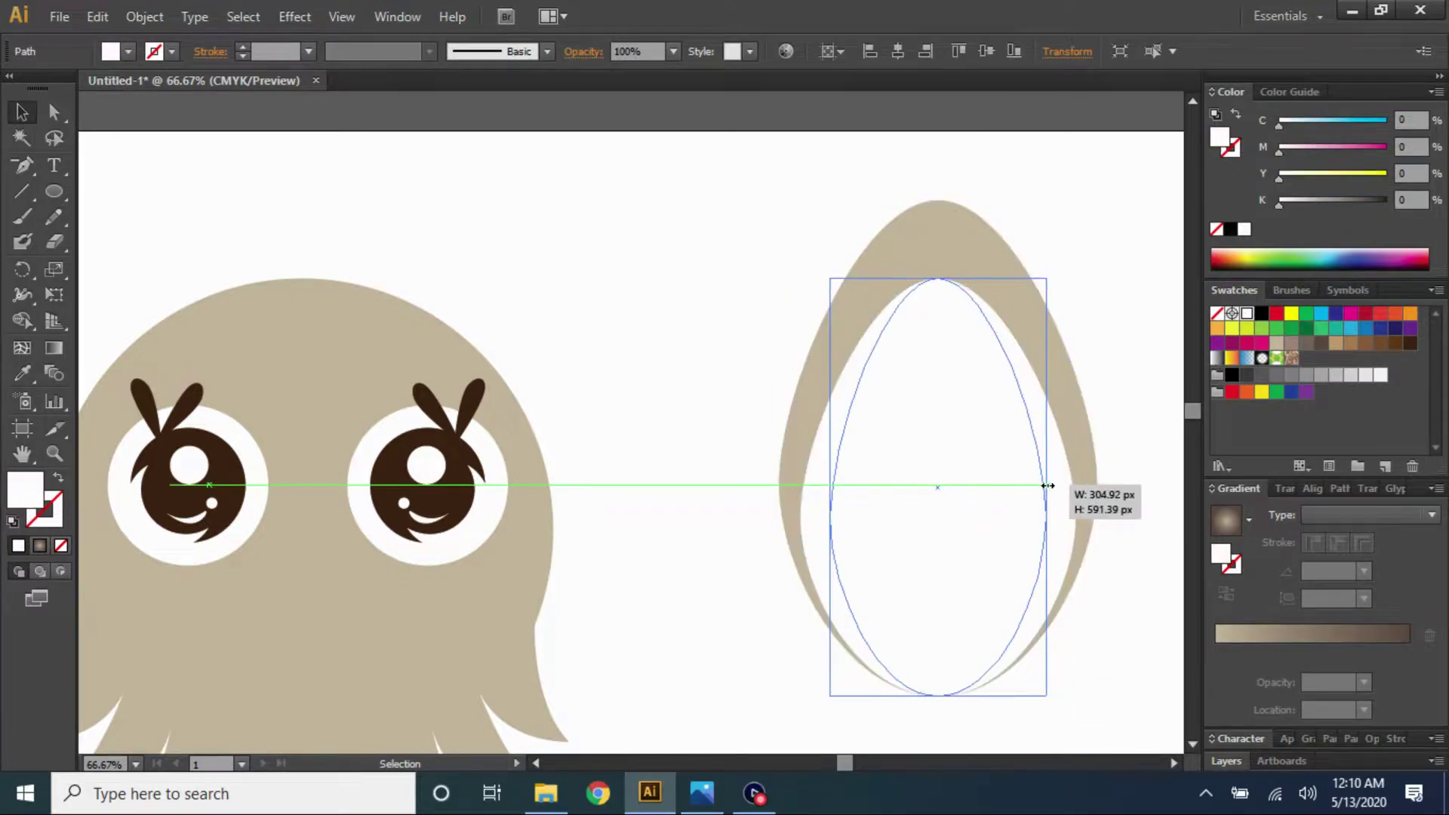
left_click_drag(938, 278, 938, 342)
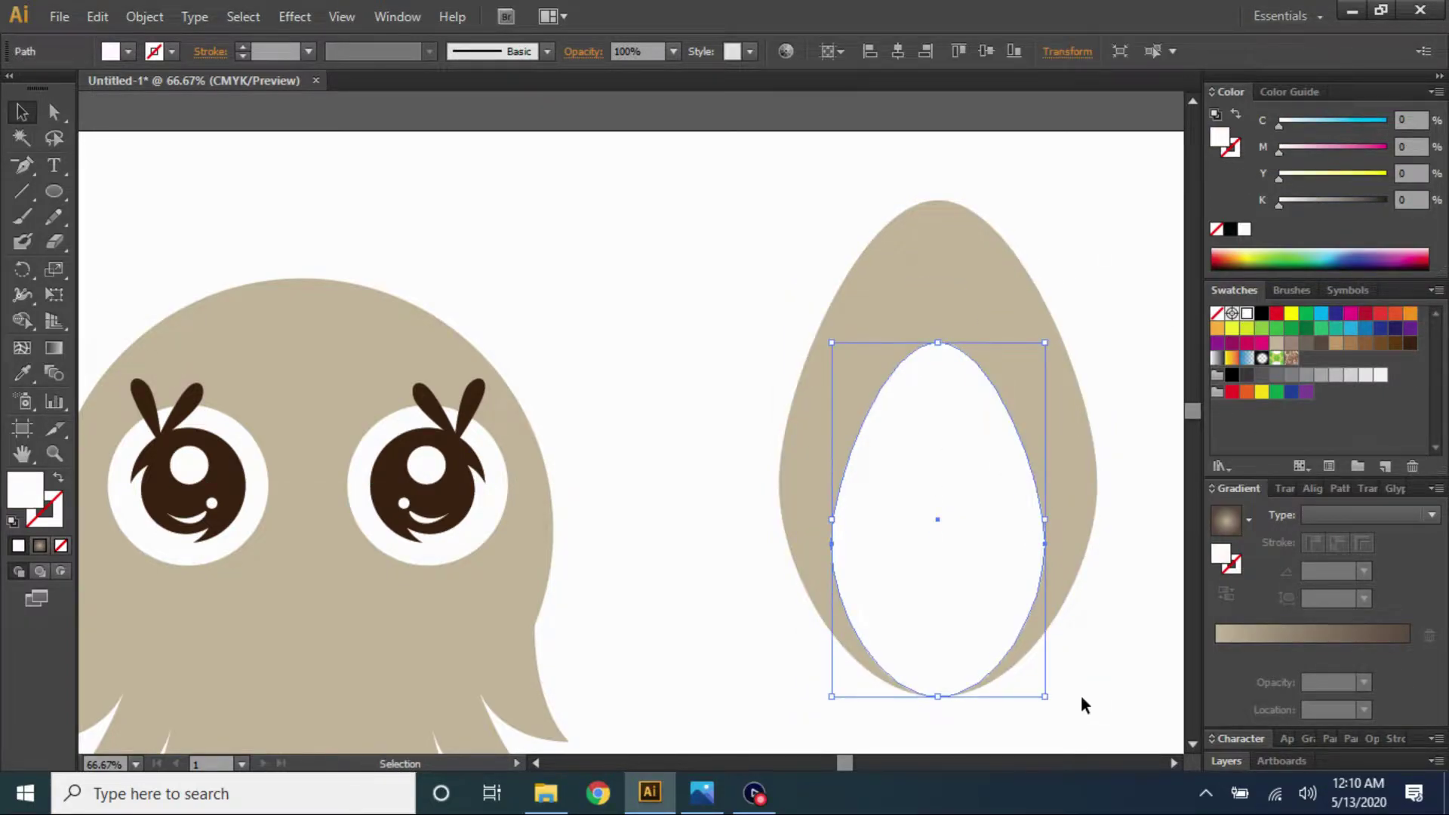
left_click_drag(1045, 696, 974, 615)
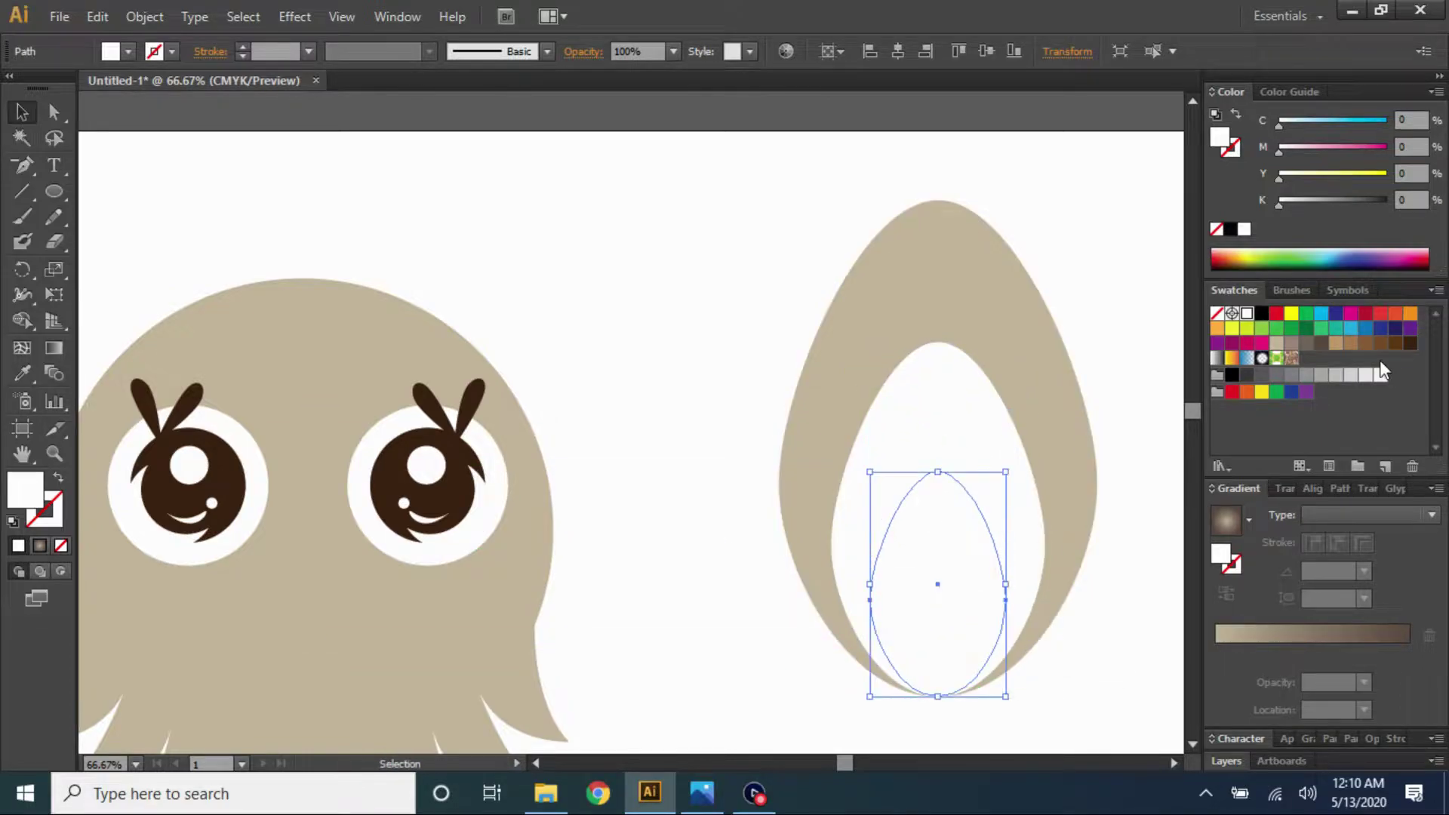
left_click(1410, 344)
key("ctrl+minus")
key("ctrl+minus")
Scale the layered ear down, place it at the head's upper left, and rotate it
left_click(1087, 453)
left_click_drag(1096, 492, 1027, 384)
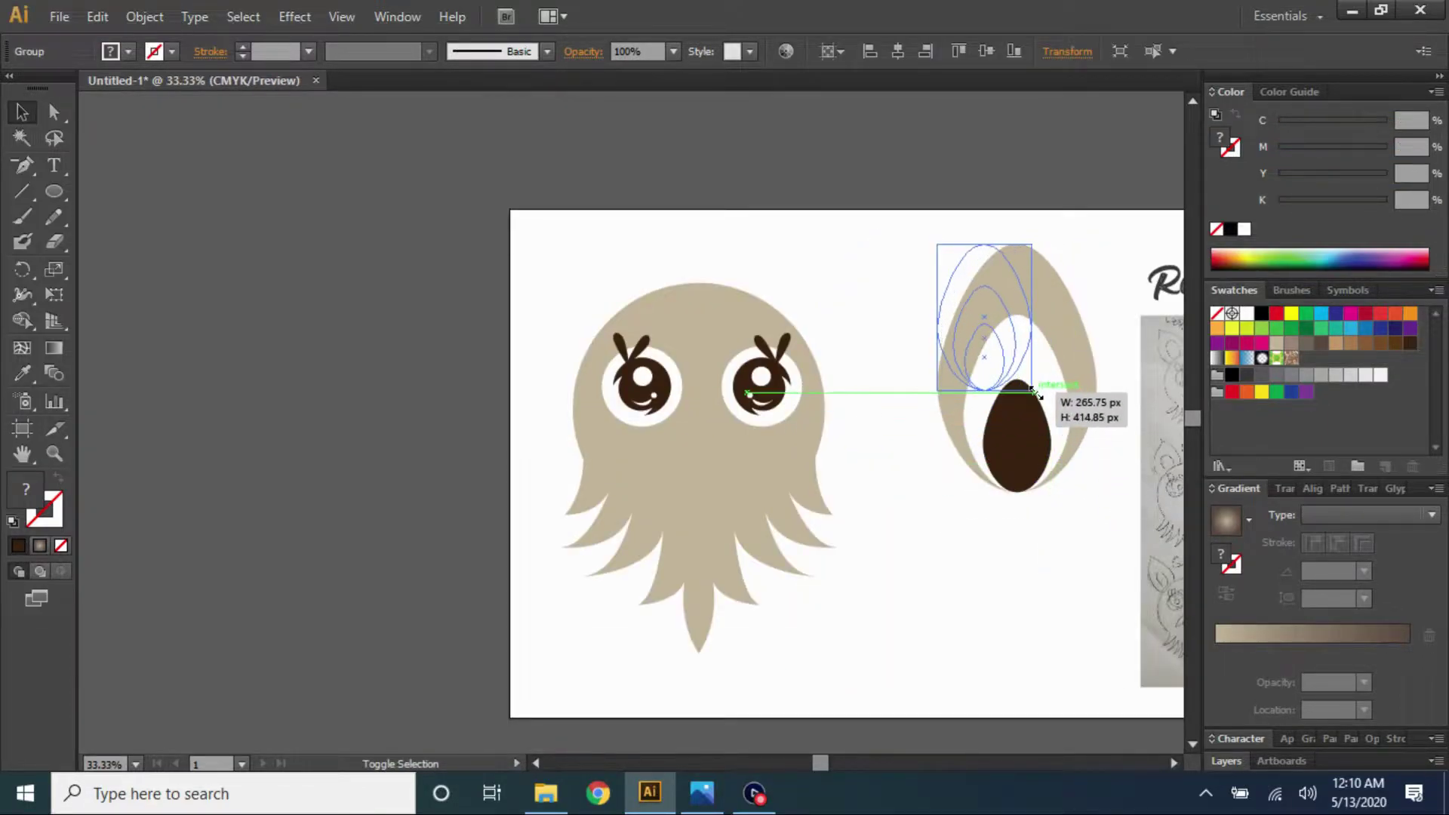
left_click_drag(1000, 290, 628, 264)
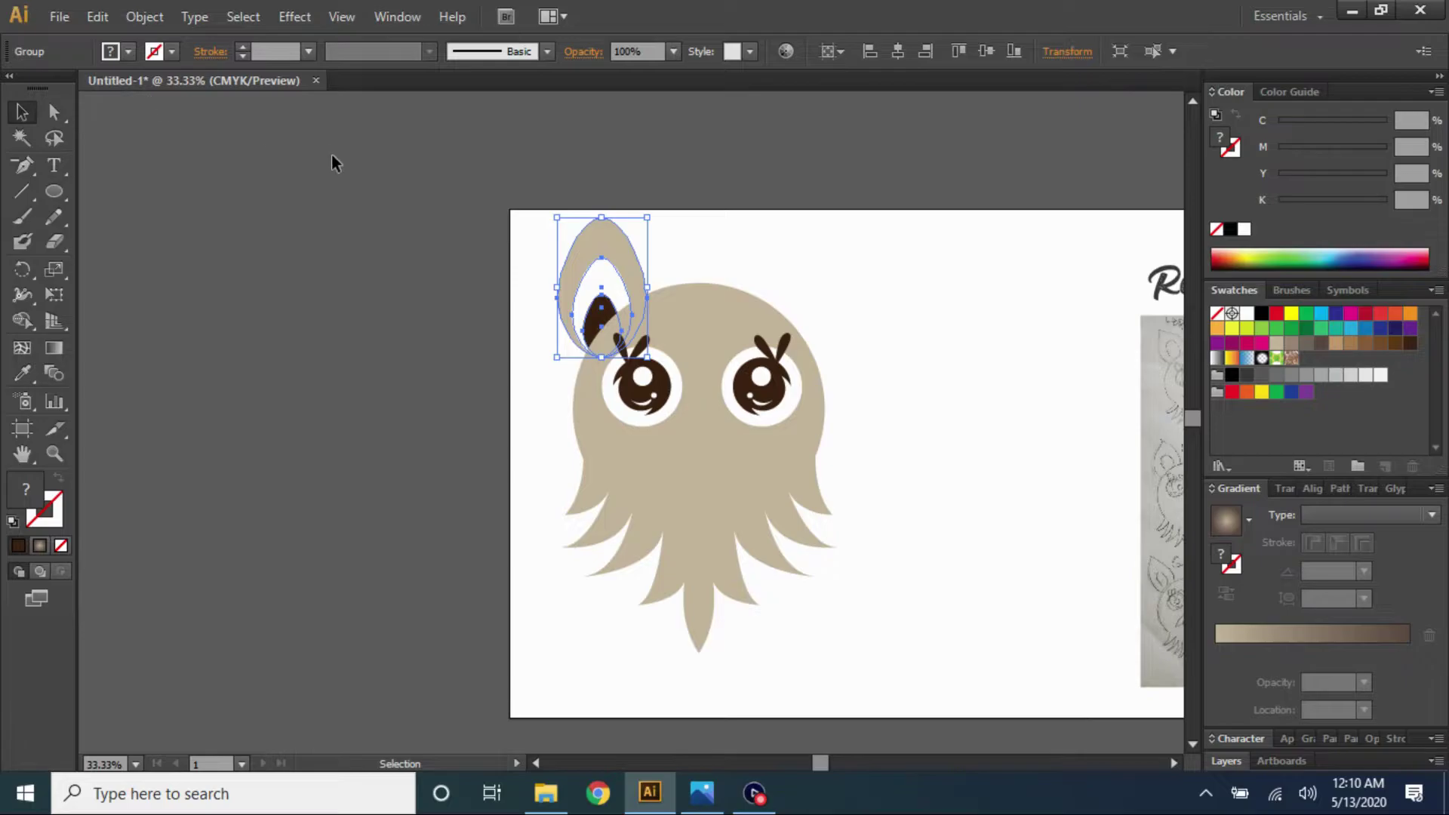
left_click_drag(551, 212, 581, 246)
left_click(760, 237)
key("ctrl+plus")
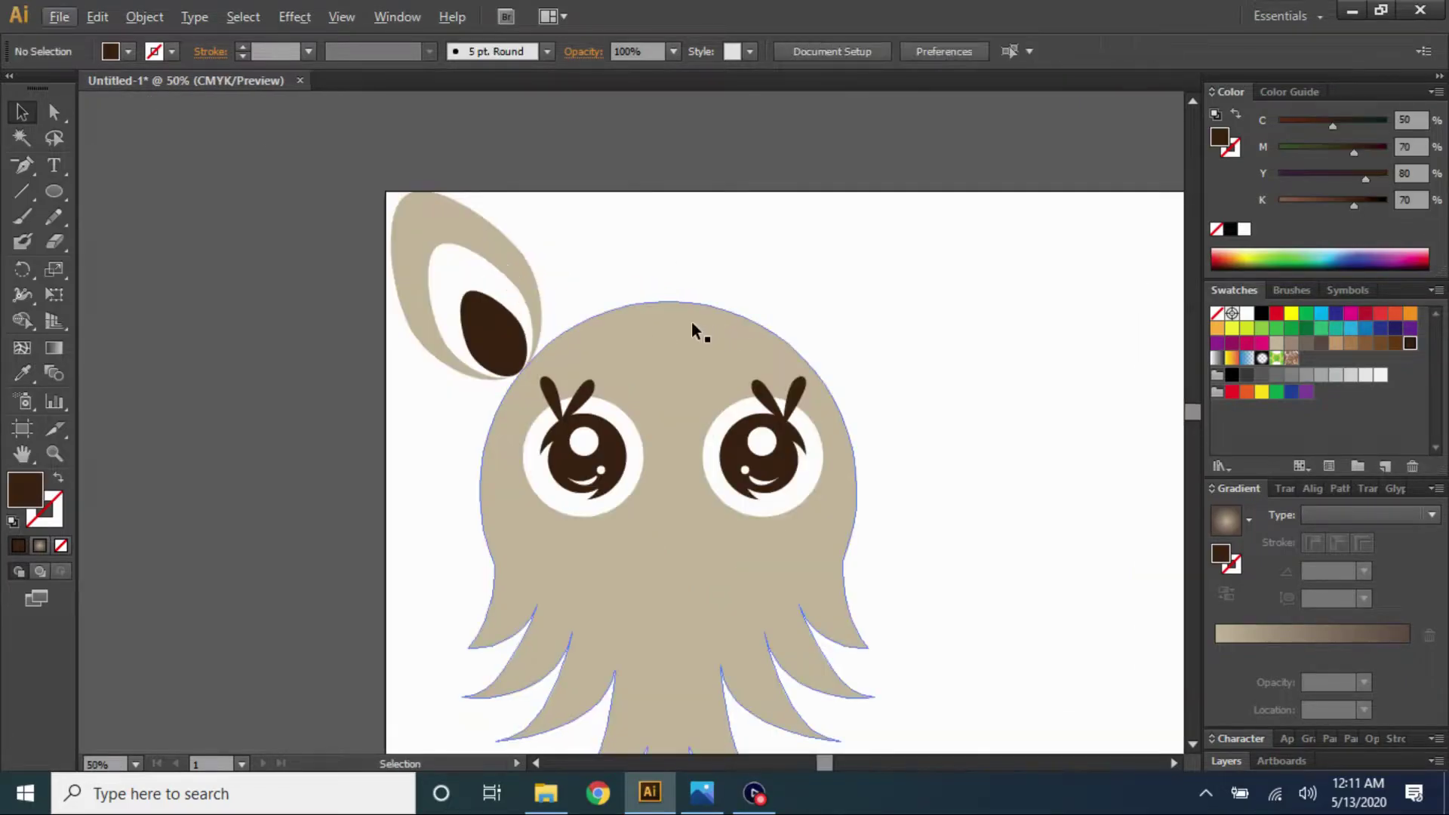
left_click(692, 326)
key("ctrl+minus")
mouse_move(631, 167)
left_mouse_down()
mouse_move(799, 201)
mouse_move(773, 202)
left_mouse_up()
scroll(989, 265, "down", 1)
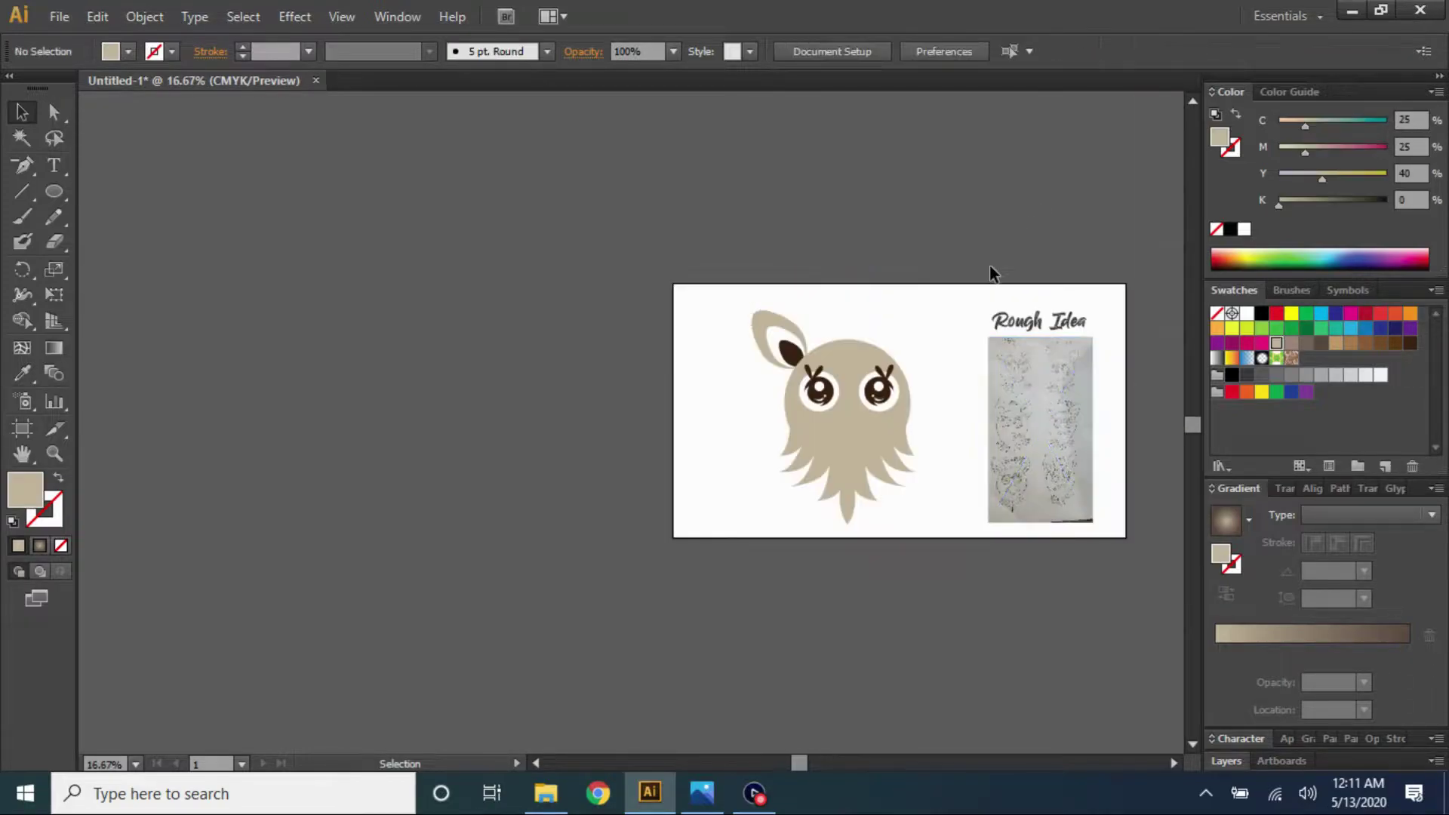
scroll(596, 317, "up", 1)
mouse_move(570, 275)
left_mouse_down()
mouse_move(620, 308)
mouse_move(647, 297)
left_mouse_up()
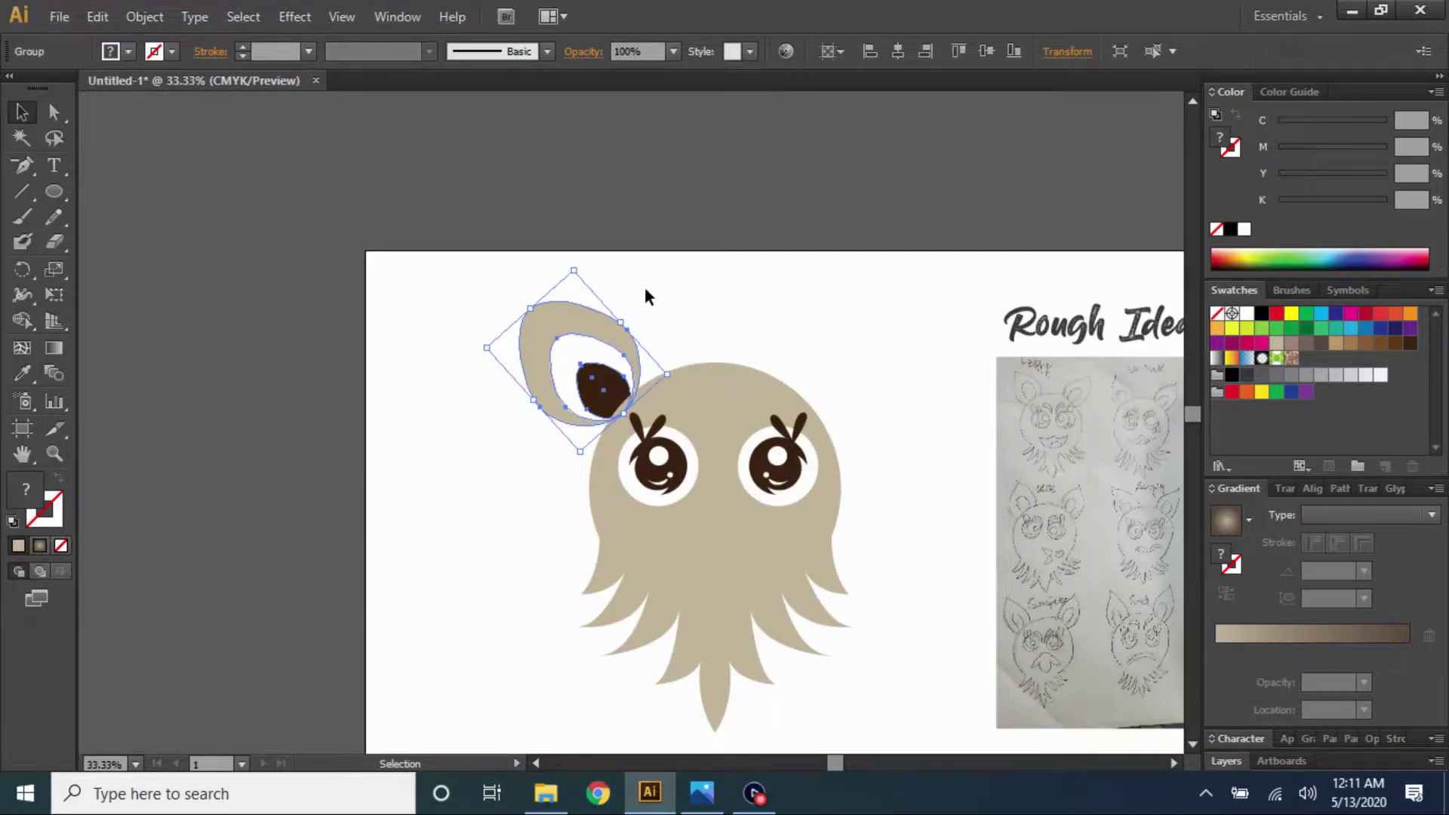
mouse_move(579, 261)
left_mouse_down()
mouse_move(605, 291)
mouse_move(877, 284)
left_mouse_up()
Reflect the copied ear horizontally and fit it onto the head's right side
scroll(604, 317, "up", 2)
right_click(879, 287)
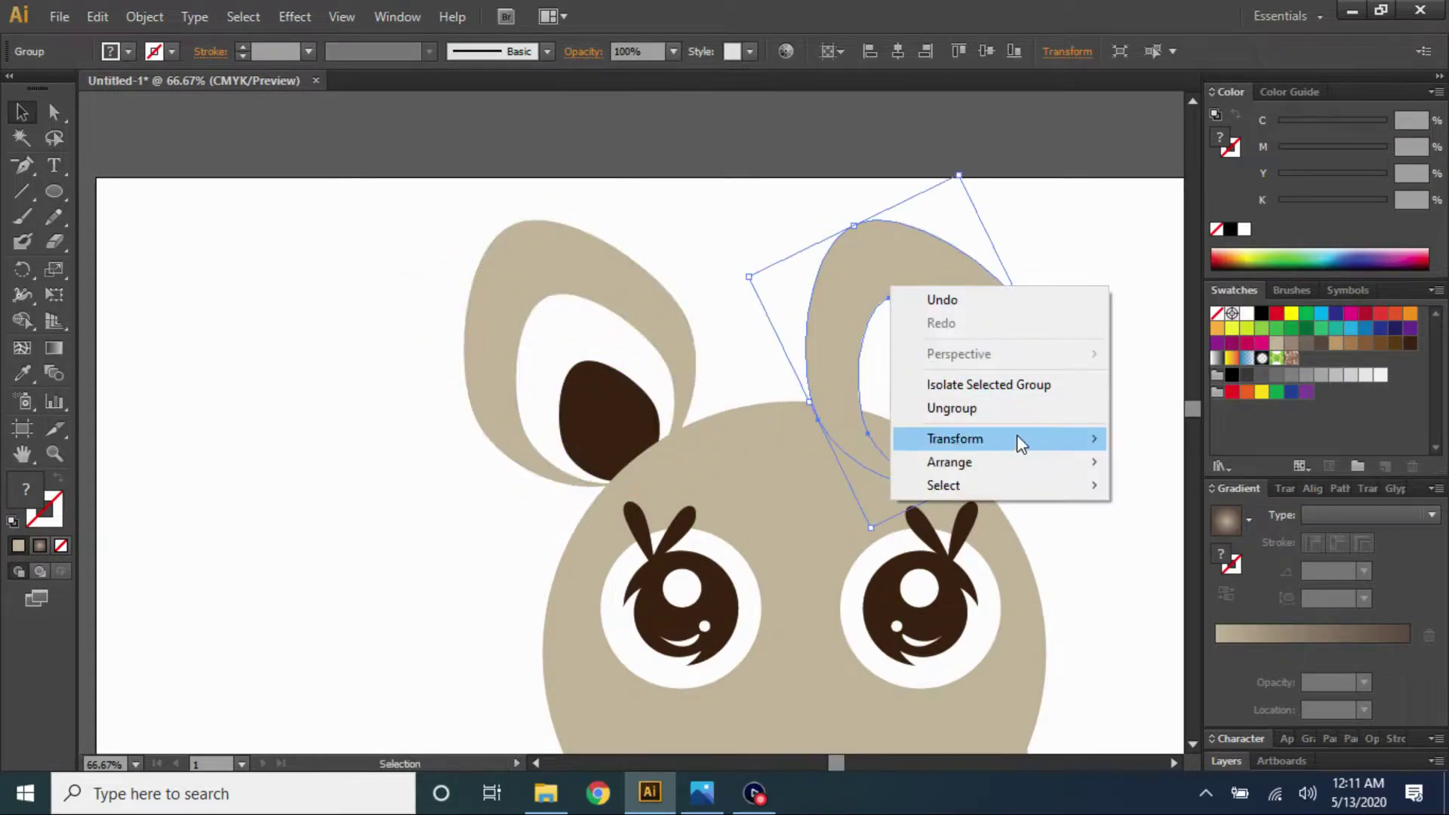
left_click(1125, 518)
key("Return")
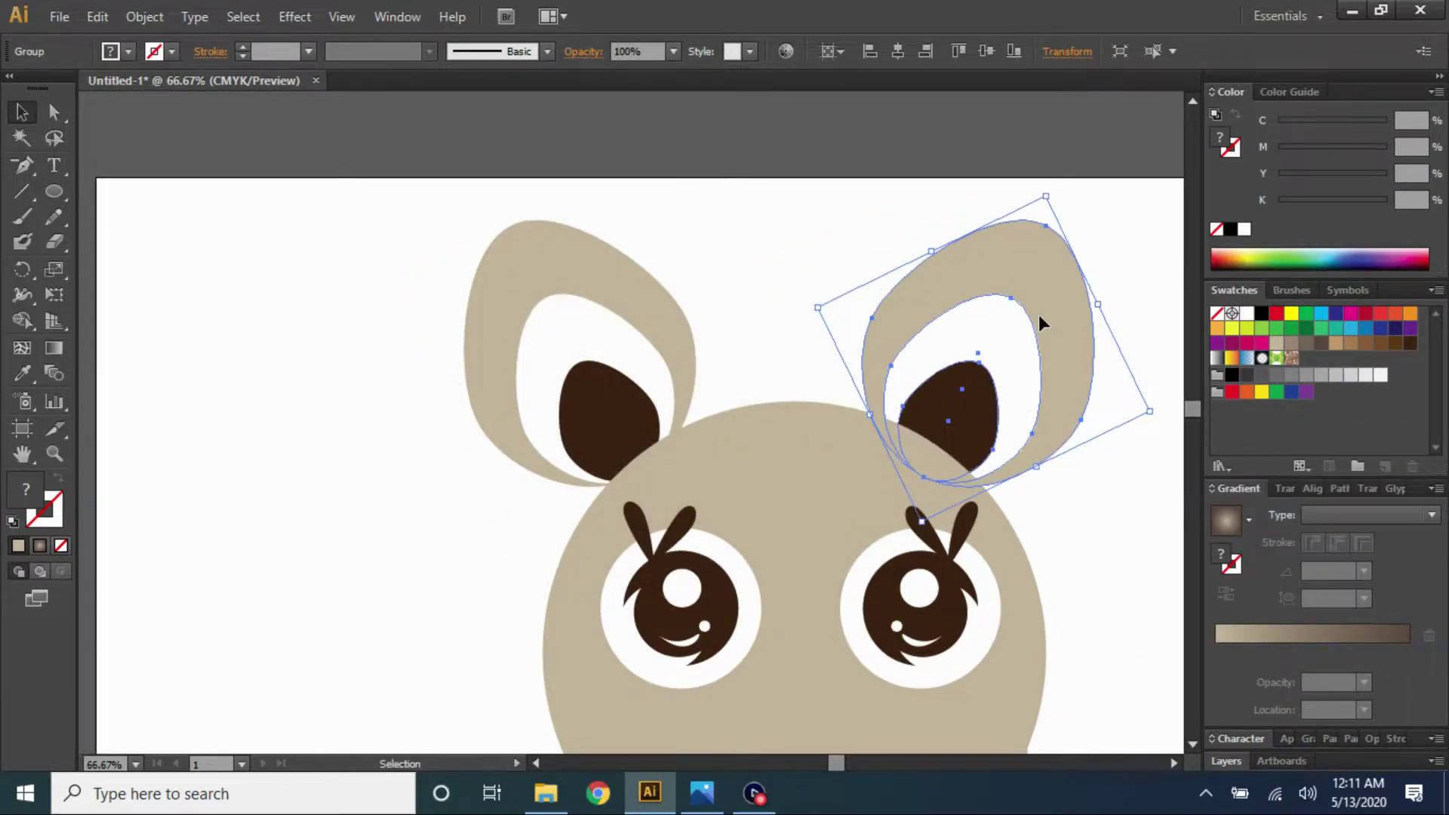
left_click_drag(1039, 315, 1040, 323)
scroll(906, 302, "down", 2)
left_click(754, 238)
scroll(826, 465, "up", 1)
Draw a curved smile with the Pen tool below the eyes and fill it white
scroll(826, 476, "down", 1)
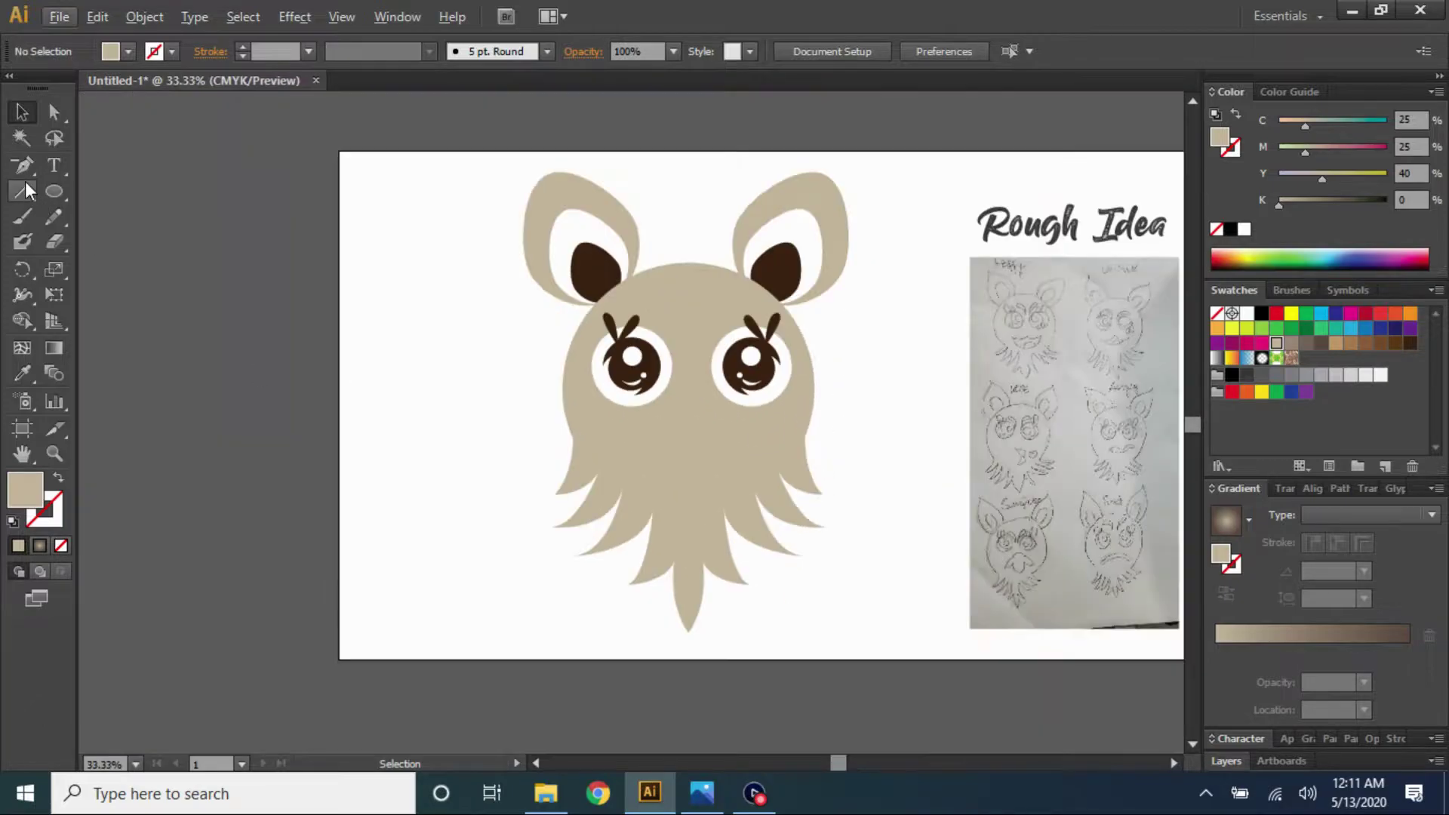
key("p")
scroll(226, 403, "up", 1)
scroll(168, 389, "down", 1)
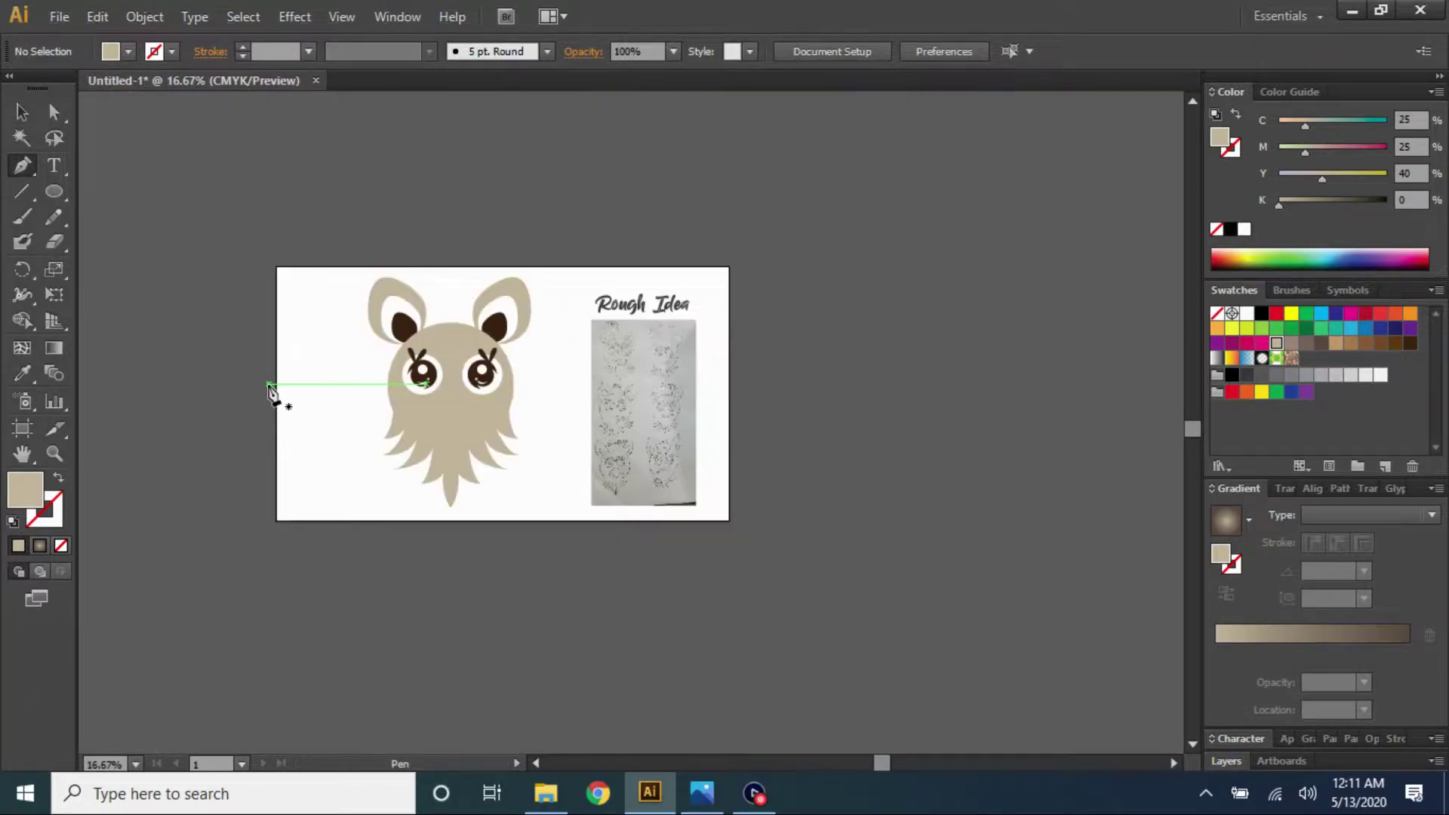
scroll(275, 388, "up", 1)
left_click_drag(307, 429, 396, 445)
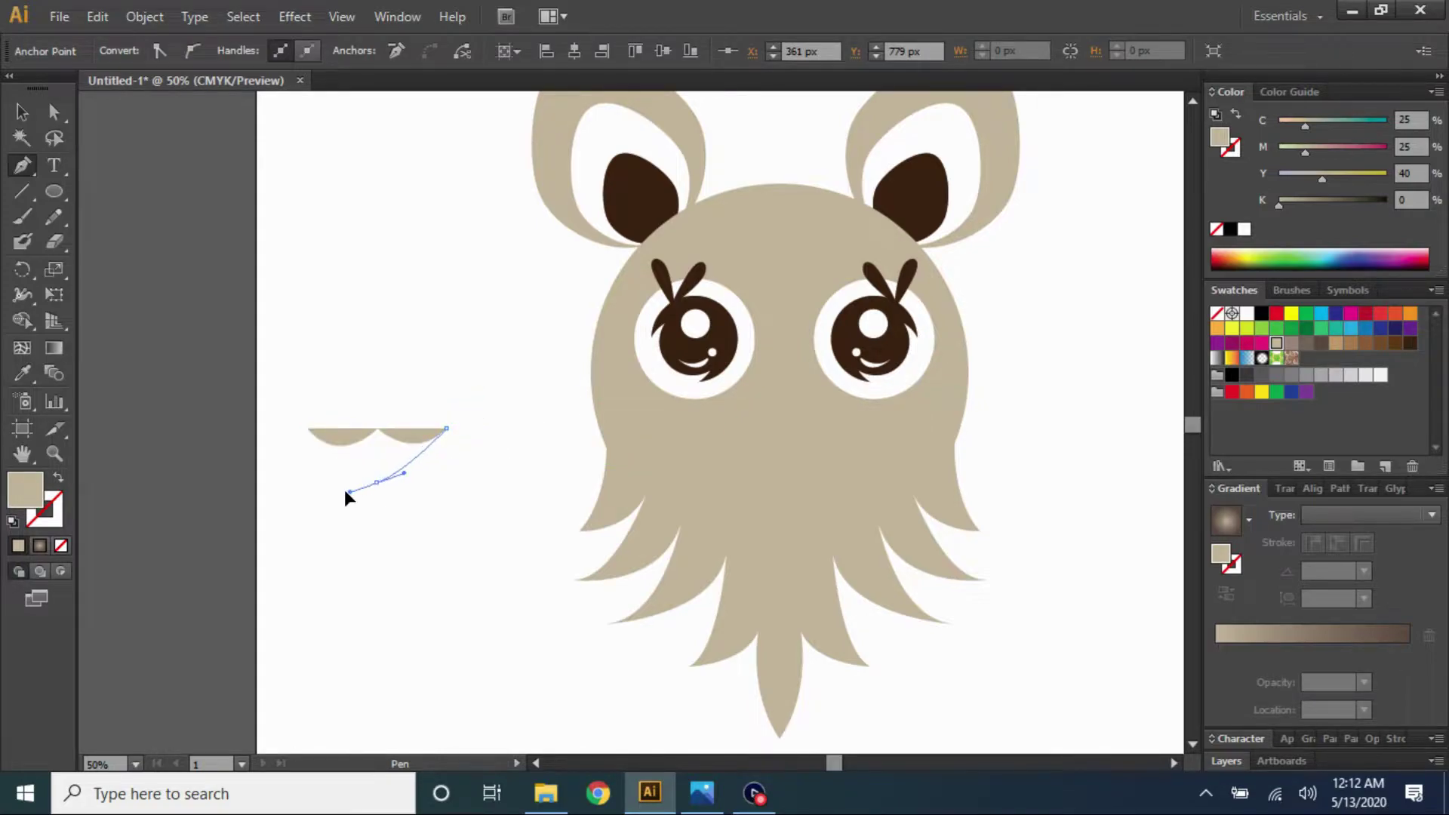
left_click_drag(346, 491, 803, 480)
left_click(1246, 314)
Deselect the mouth and zoom out to view the whole face
key("v")
key("ctrl+shift+a")
key("ctrl+minus")
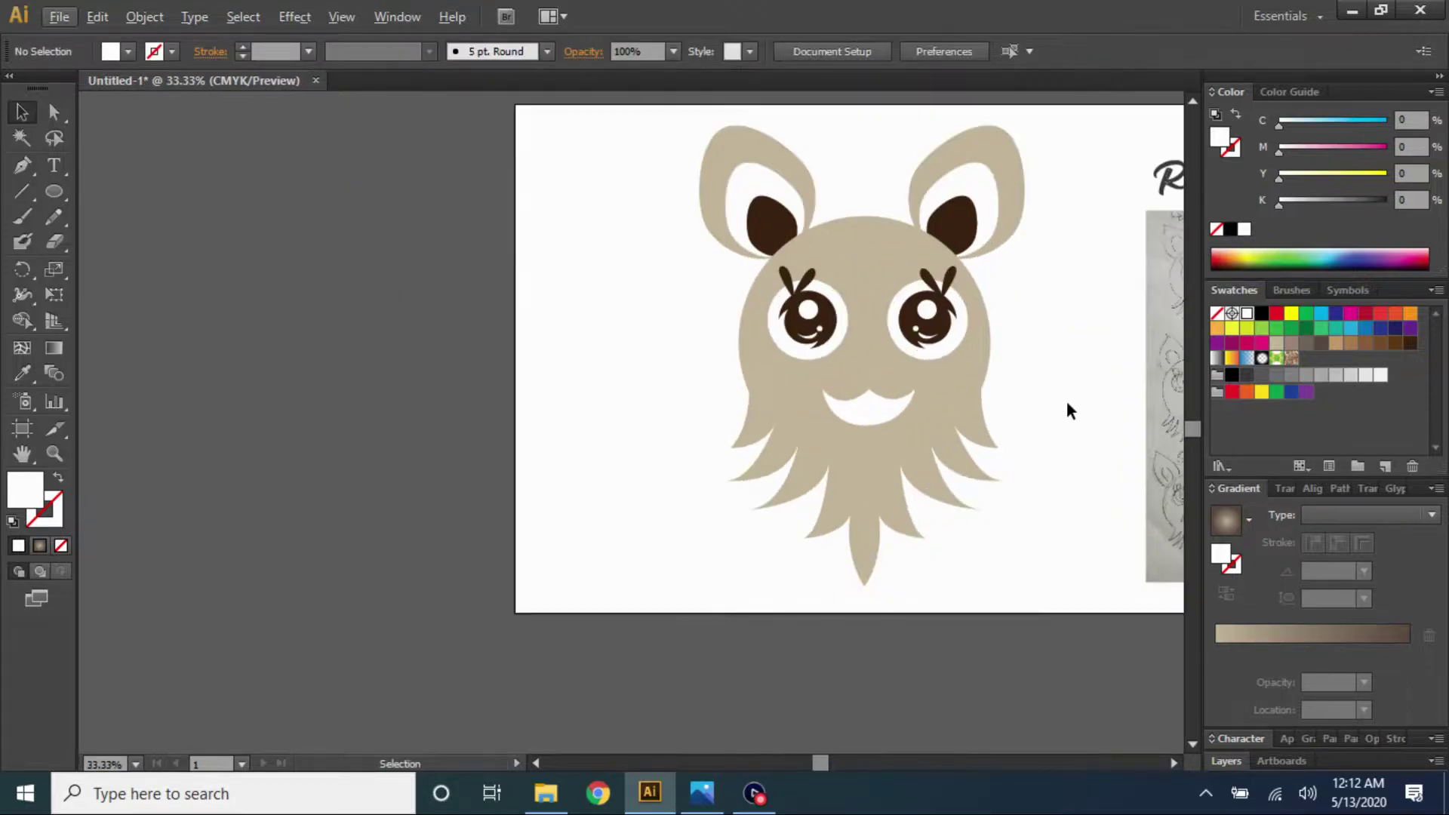
scroll(1056, 326, "down", 1)
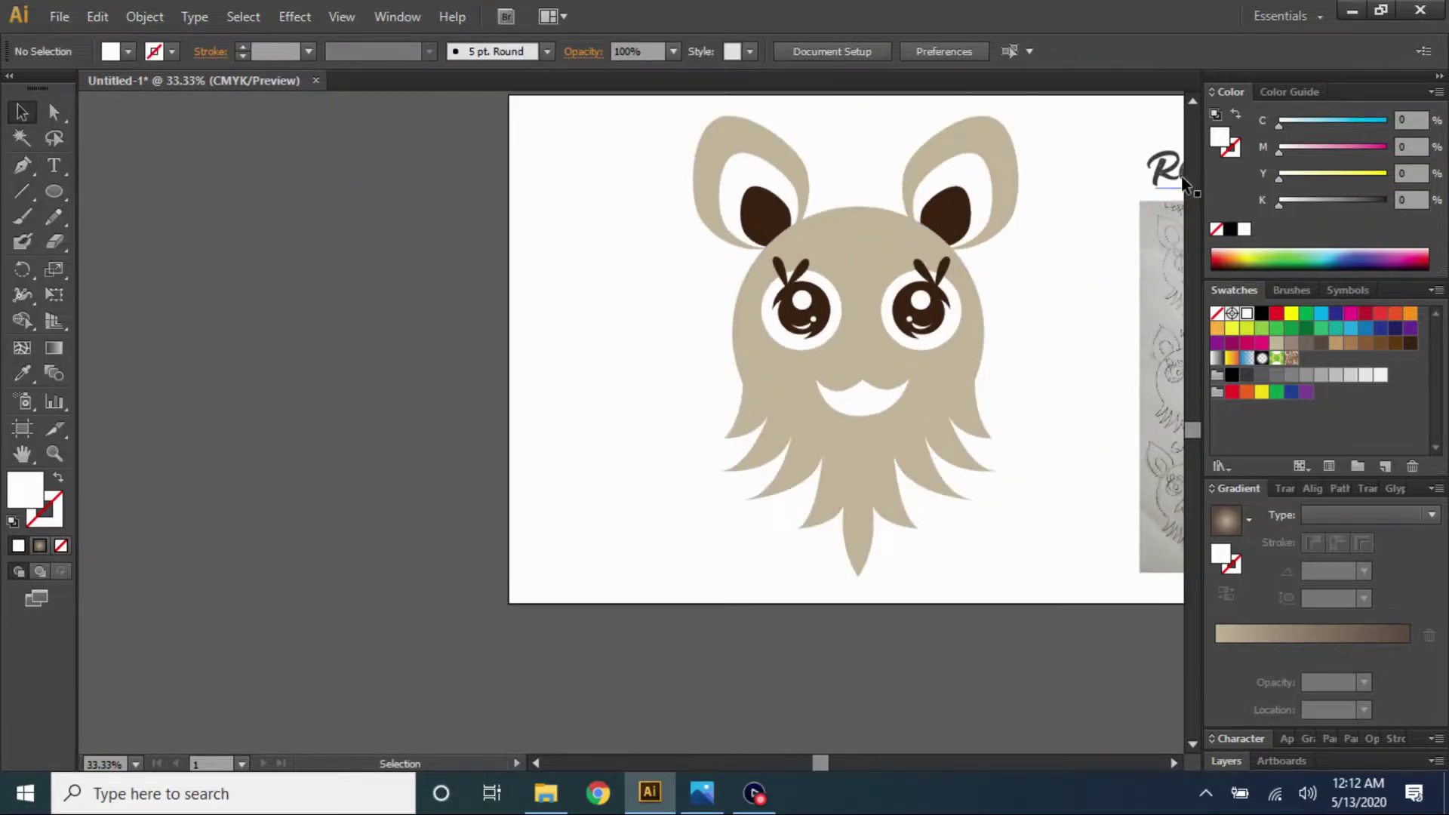
scroll(898, 330, "up", 2)
left_click(981, 333)
scroll(981, 336, "down", 3)
Copy the left eye group to the right and reflect the copy horizontally
scroll(820, 449, "down", 1)
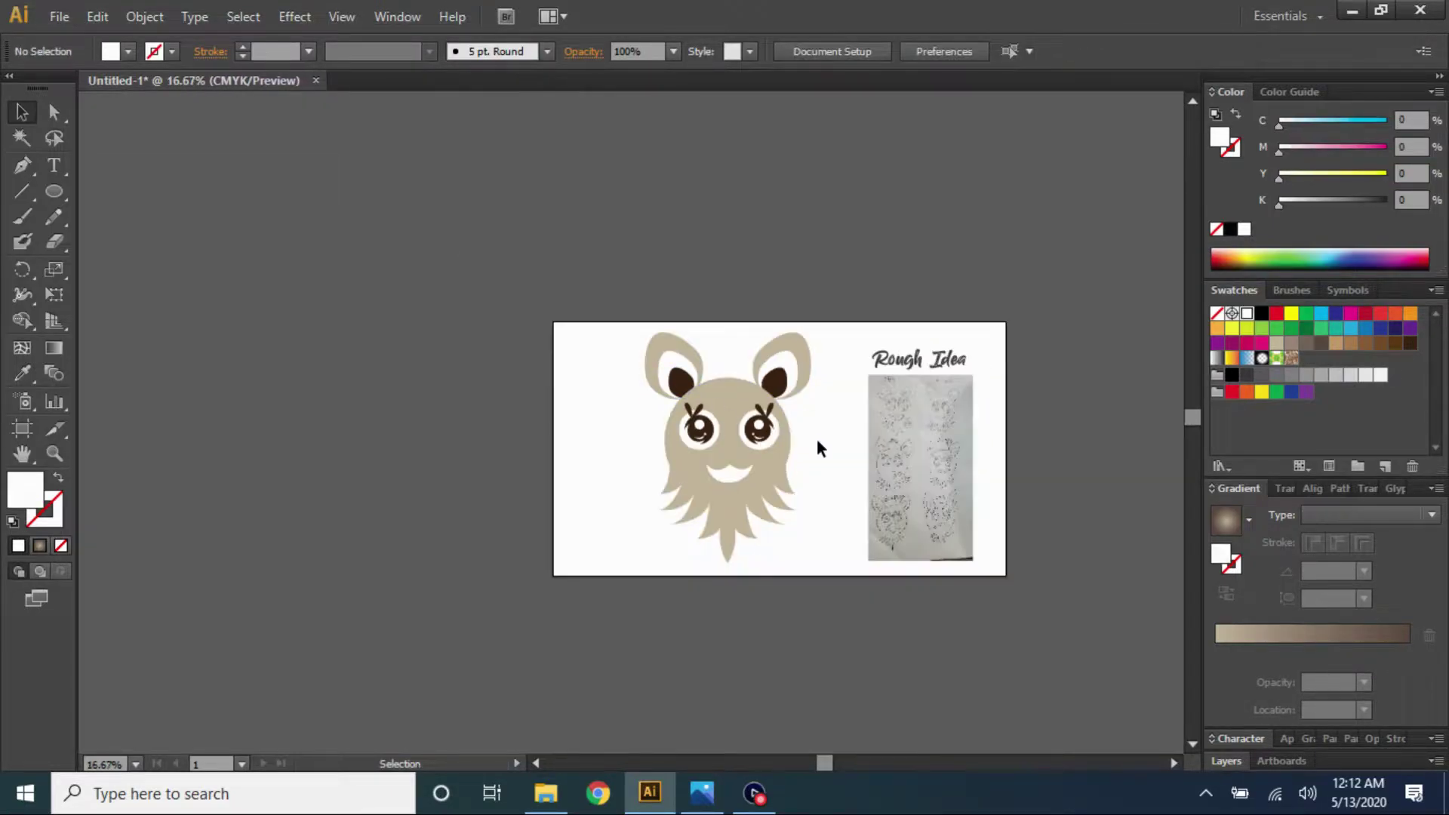
scroll(820, 449, "up", 3)
left_click(792, 440)
right_click(792, 440)
left_click(848, 559)
left_click(596, 463)
mouse_move(596, 463)
left_mouse_down()
mouse_move(582, 437)
mouse_move(770, 422)
left_mouse_up()
scroll(859, 404, "down", 1)
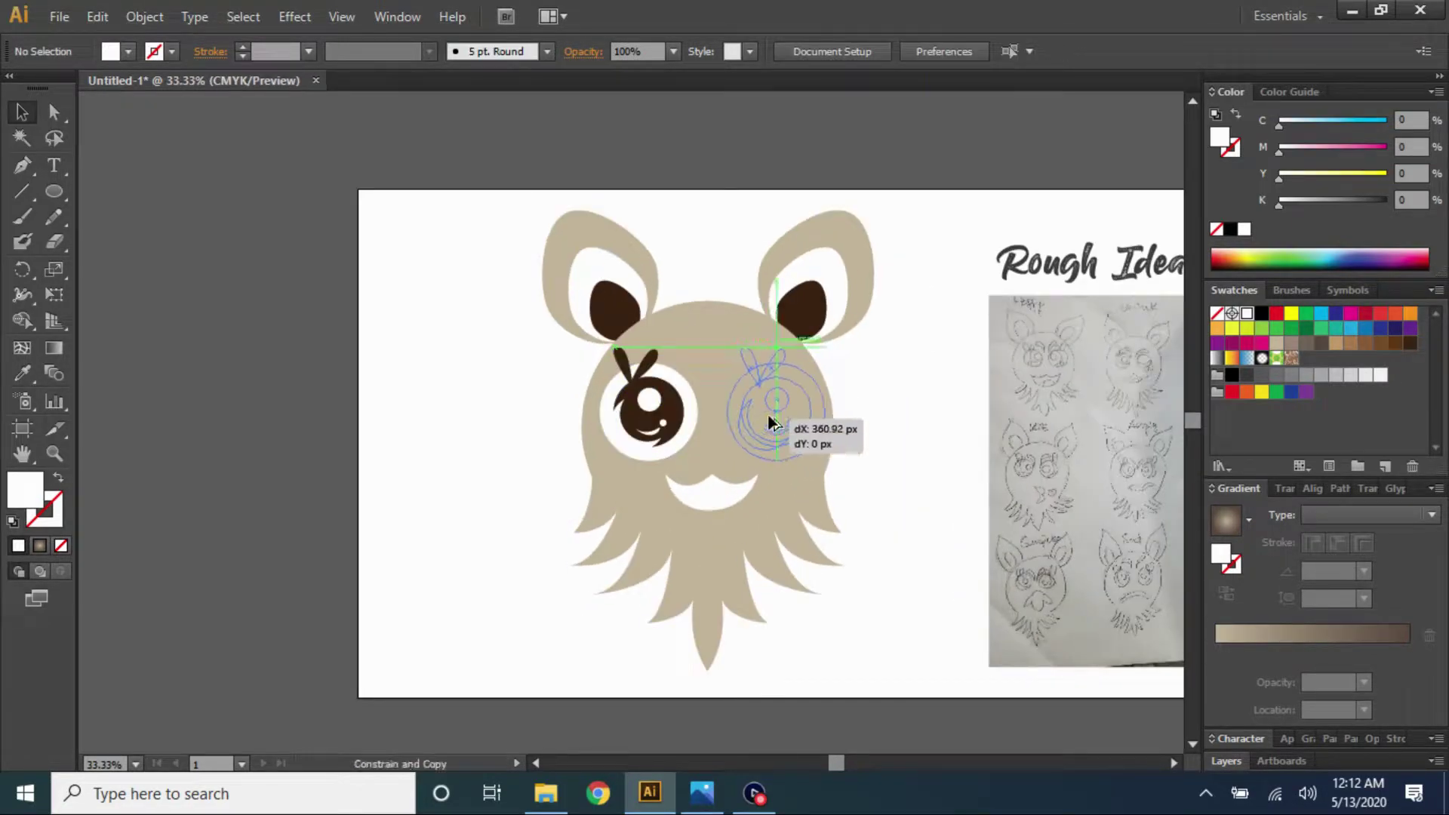
right_click(774, 414)
left_click(1057, 650)
key("Return")
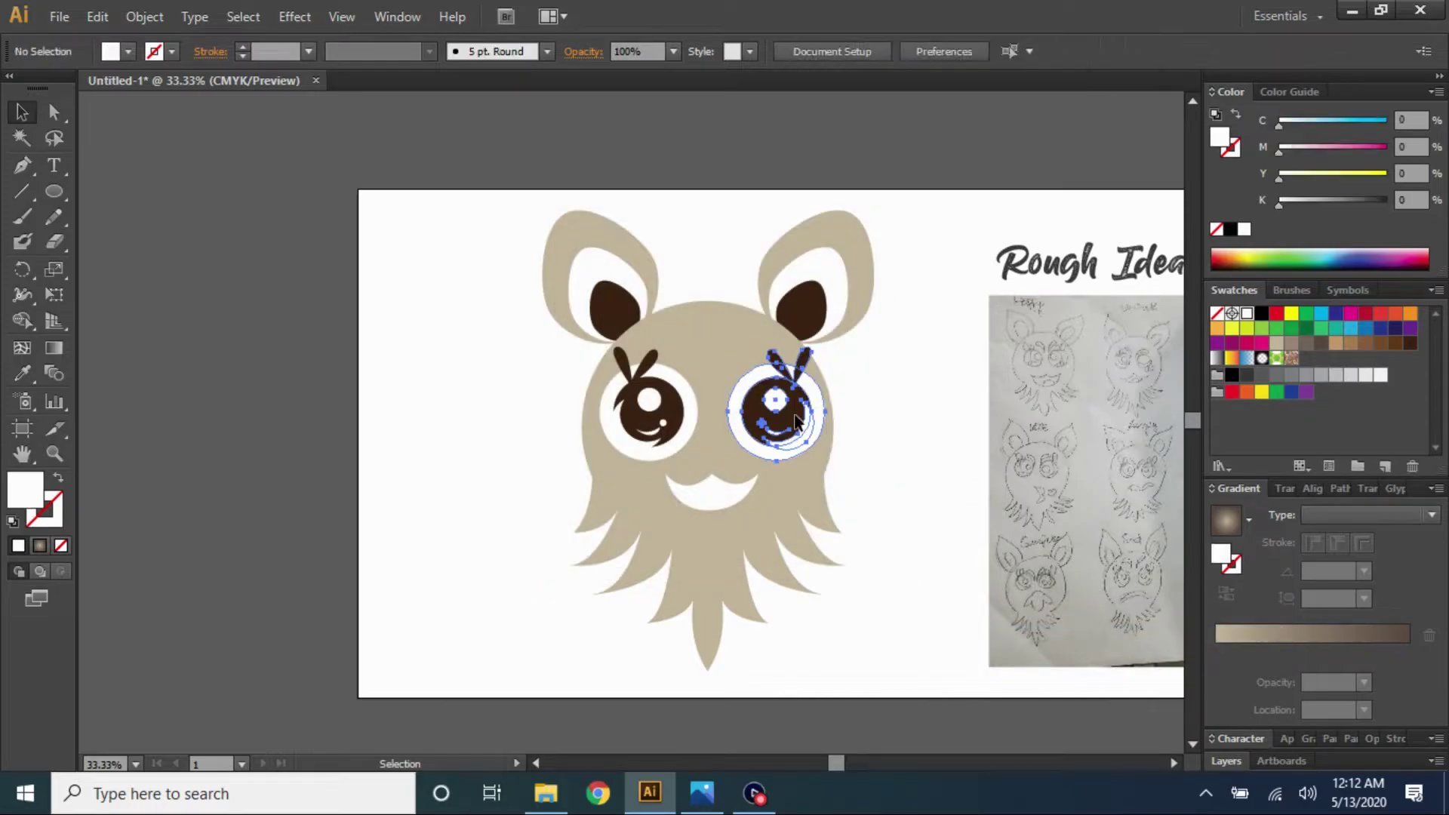
Nudge the left eye slightly left
double_click(648, 411)
key("Escape")
mouse_move(654, 409)
left_mouse_down()
mouse_move(537, 419)
mouse_move(871, 442)
left_mouse_up()
scroll(551, 382, "down", 2)
scroll(537, 419, "up", 3)
scroll(838, 431, "down", 3)
scroll(726, 506, "up", 1)
scroll(871, 442, "down", 2)
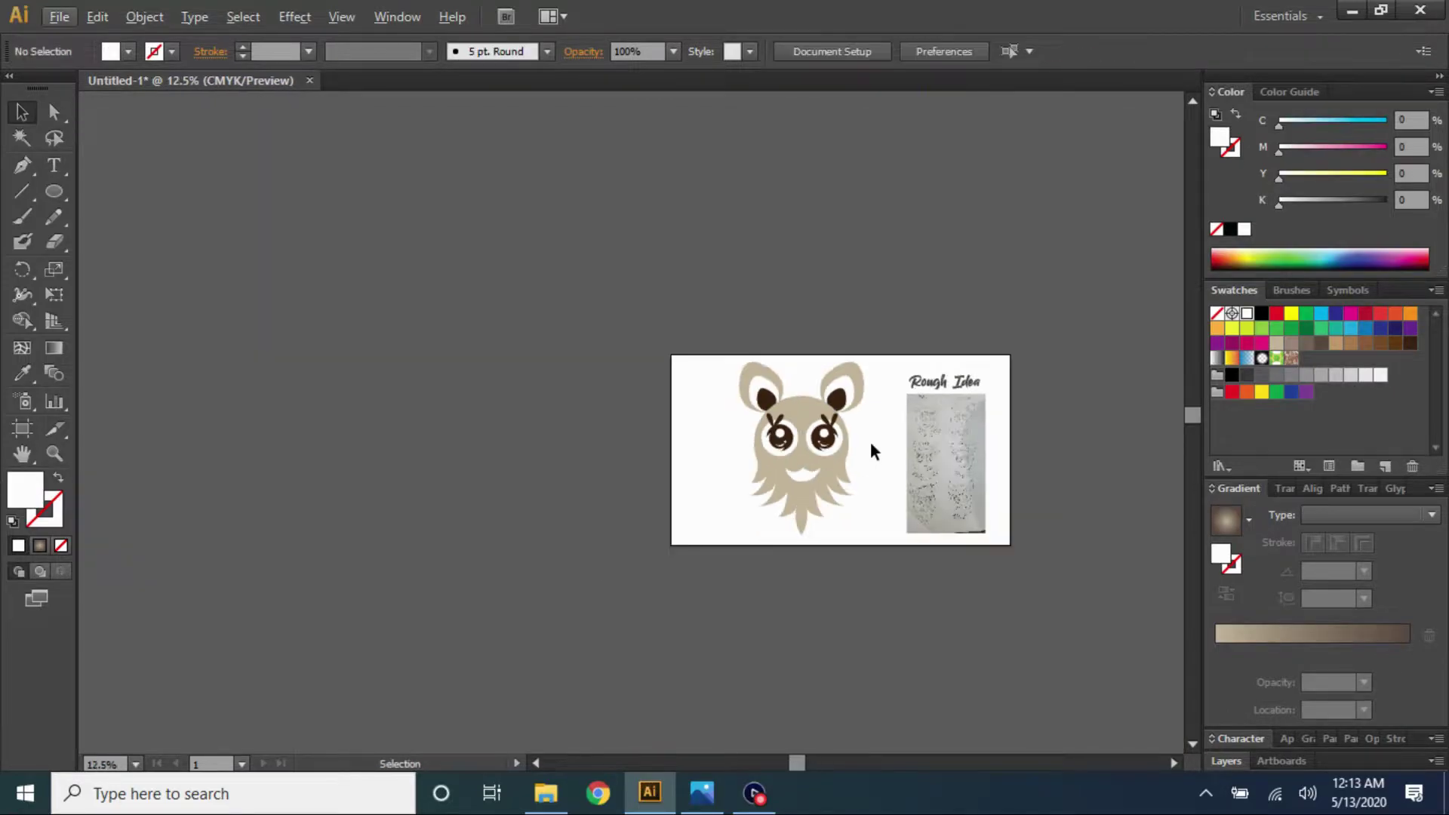
scroll(871, 442, "up", 4)
Select the whole creature head and move it to the left
key("a")
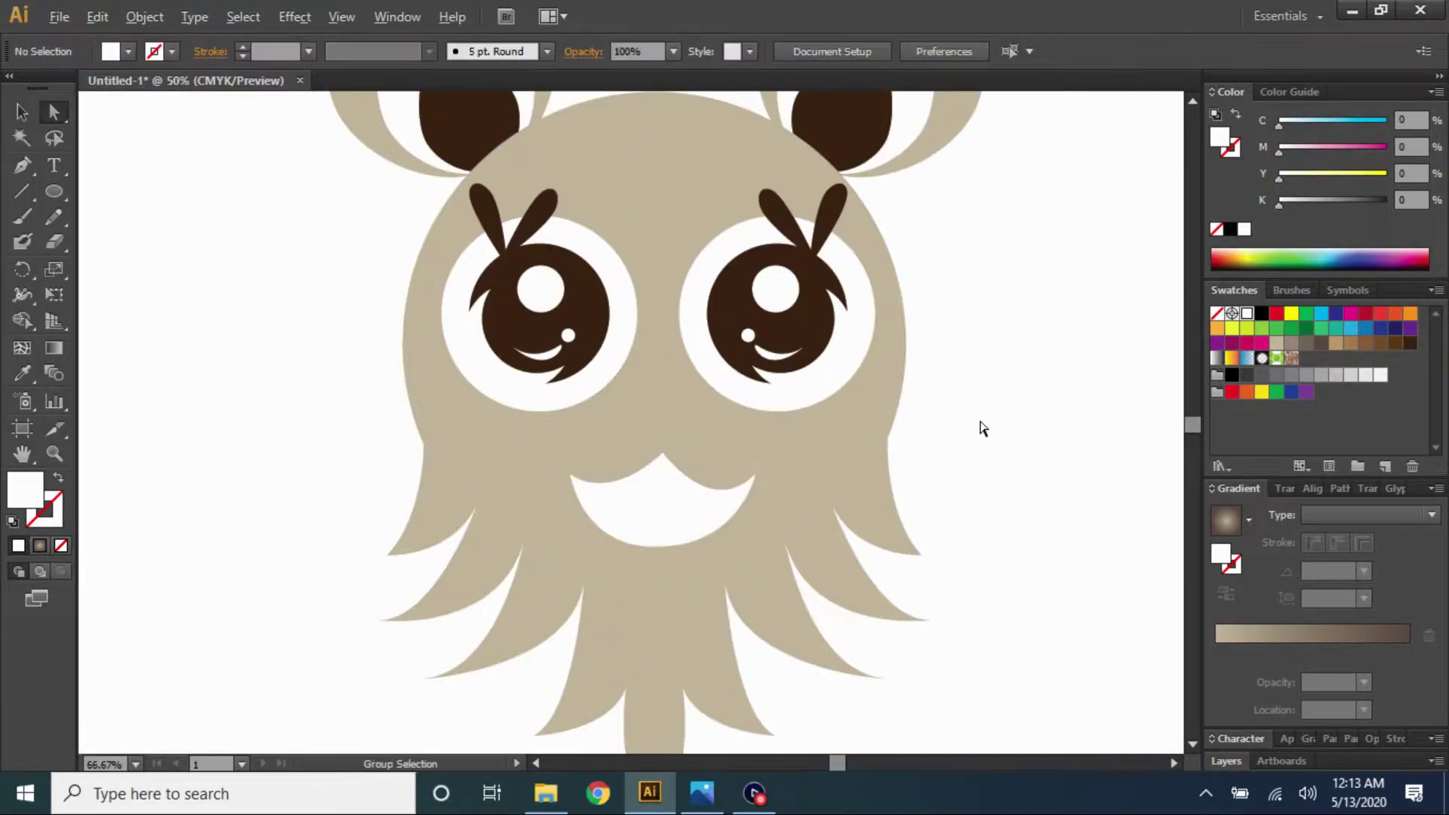
scroll(983, 428, "down", 1)
scroll(838, 257, "down", 1)
key("v")
left_click(881, 410)
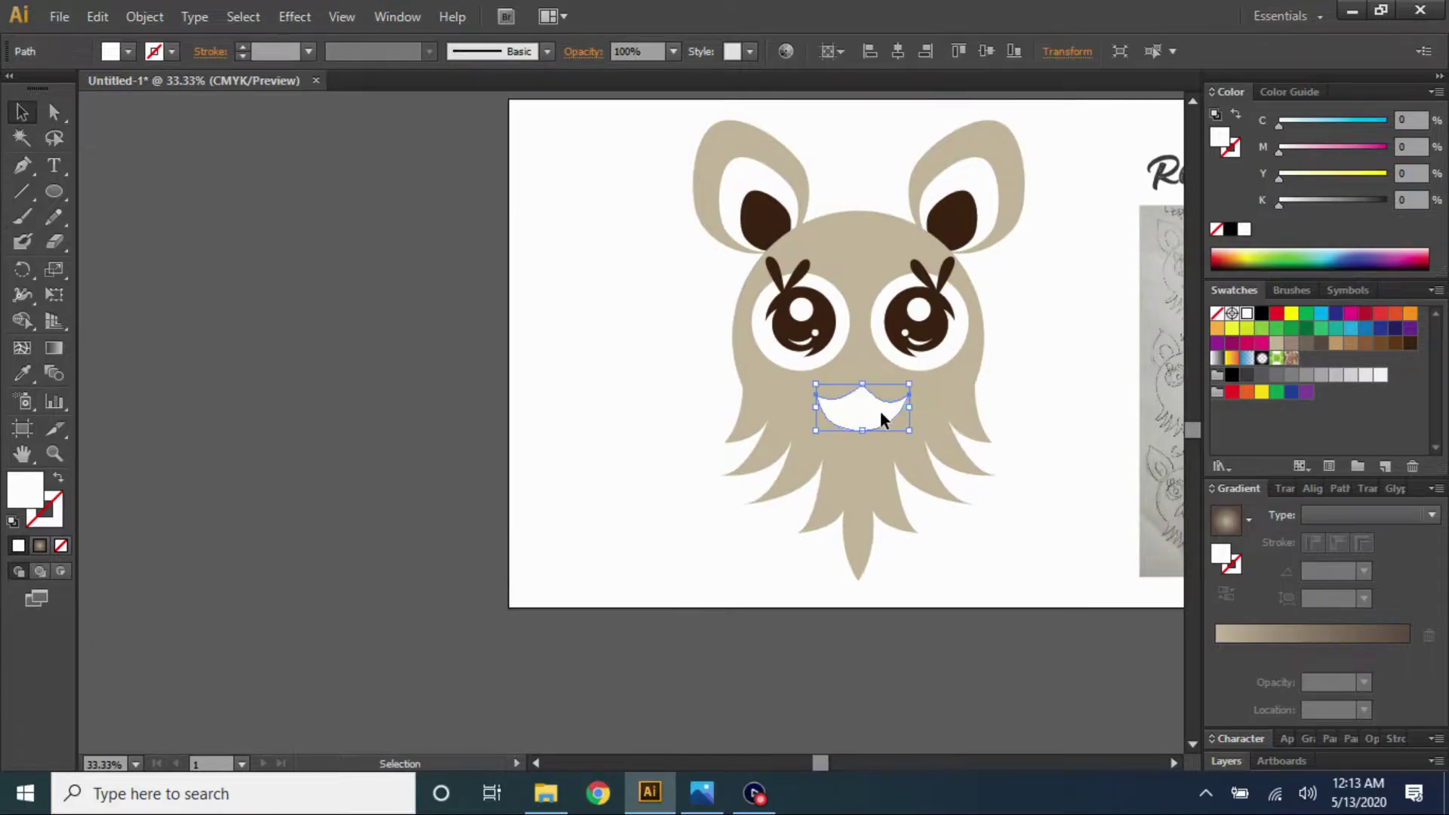
left_click(1034, 360)
scroll(1034, 360, "down", 1)
left_click_drag(1047, 577, 1047, 573)
left_click_drag(951, 378, 428, 329)
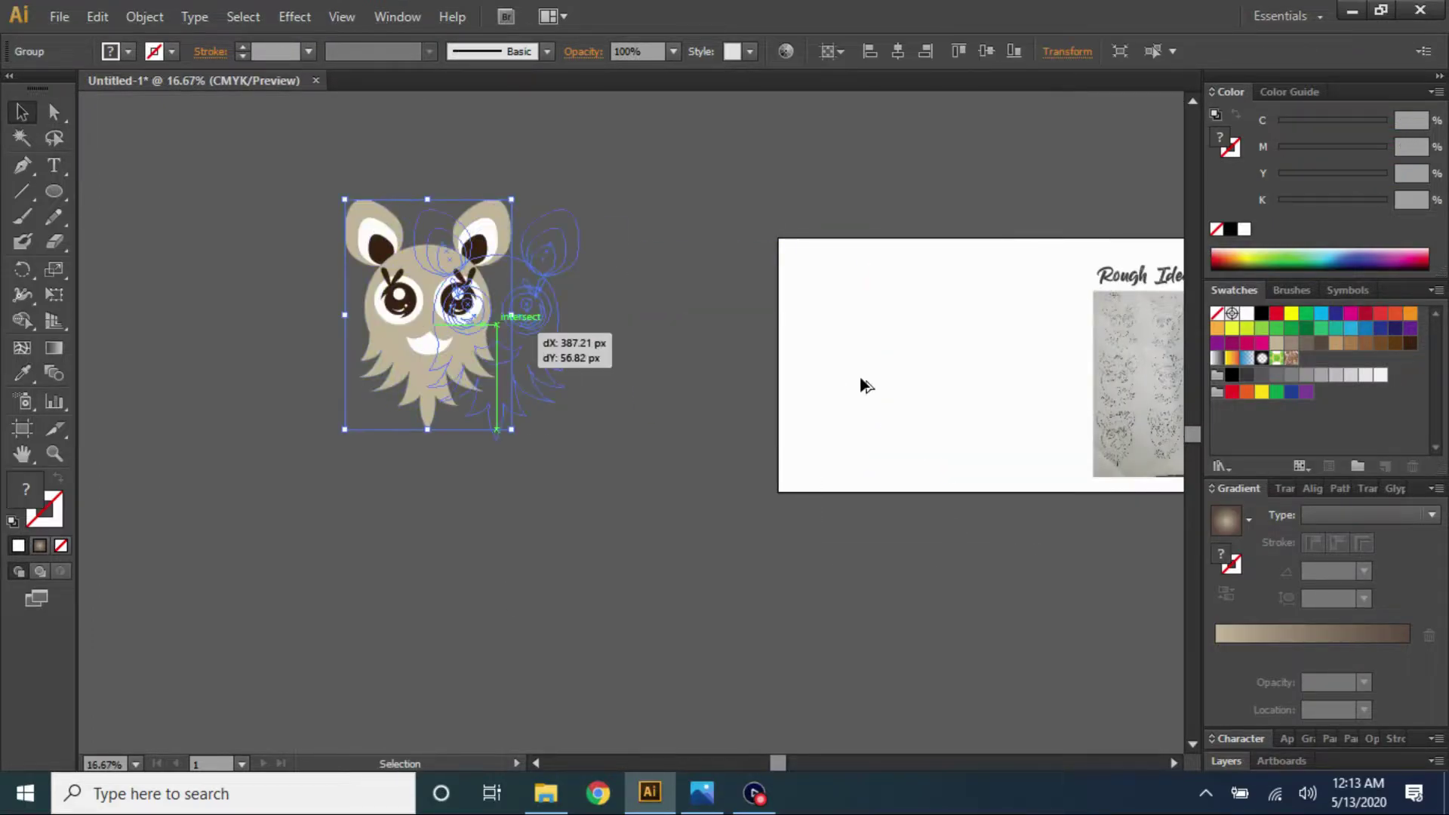
scroll(1102, 415, "up", 1)
left_click(50, 195)
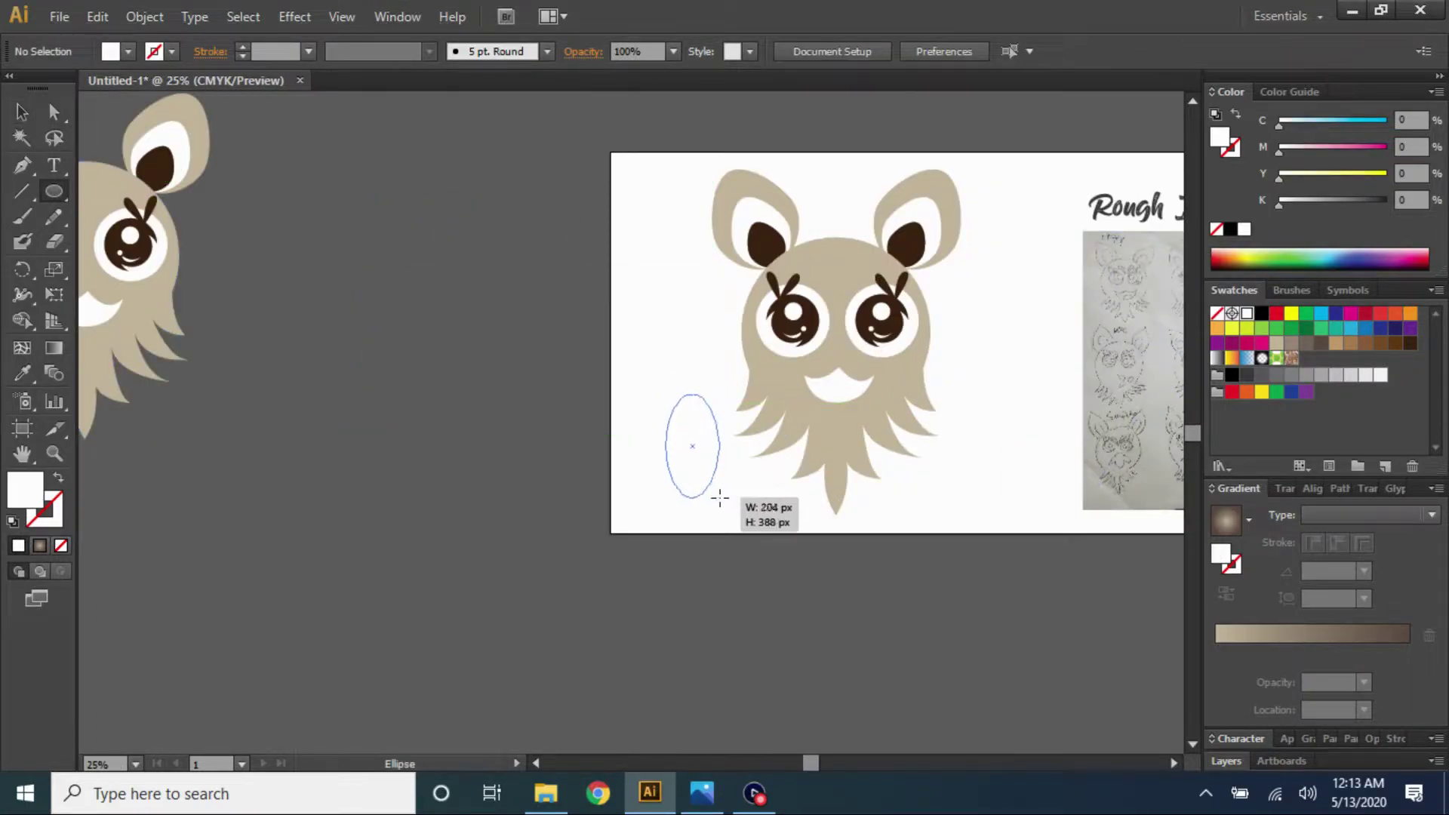
Draw a soft pink ellipse and shape it into a tongue on the creature's mouth
left_click_drag(720, 497, 724, 498)
left_click(1261, 344)
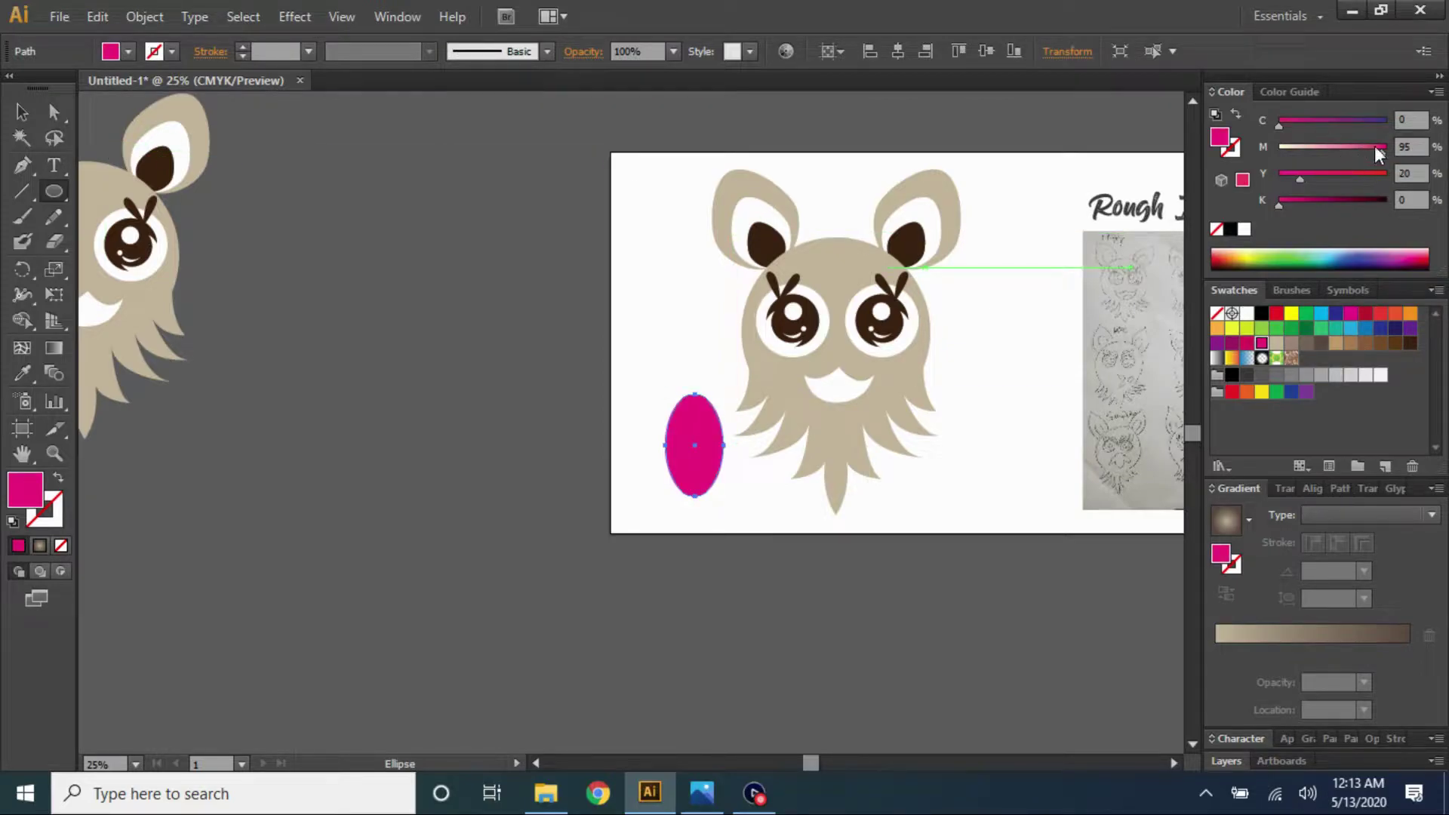
left_click_drag(1375, 148, 1372, 149)
scroll(1066, 546, "up", 1)
key("a")
left_click(552, 416)
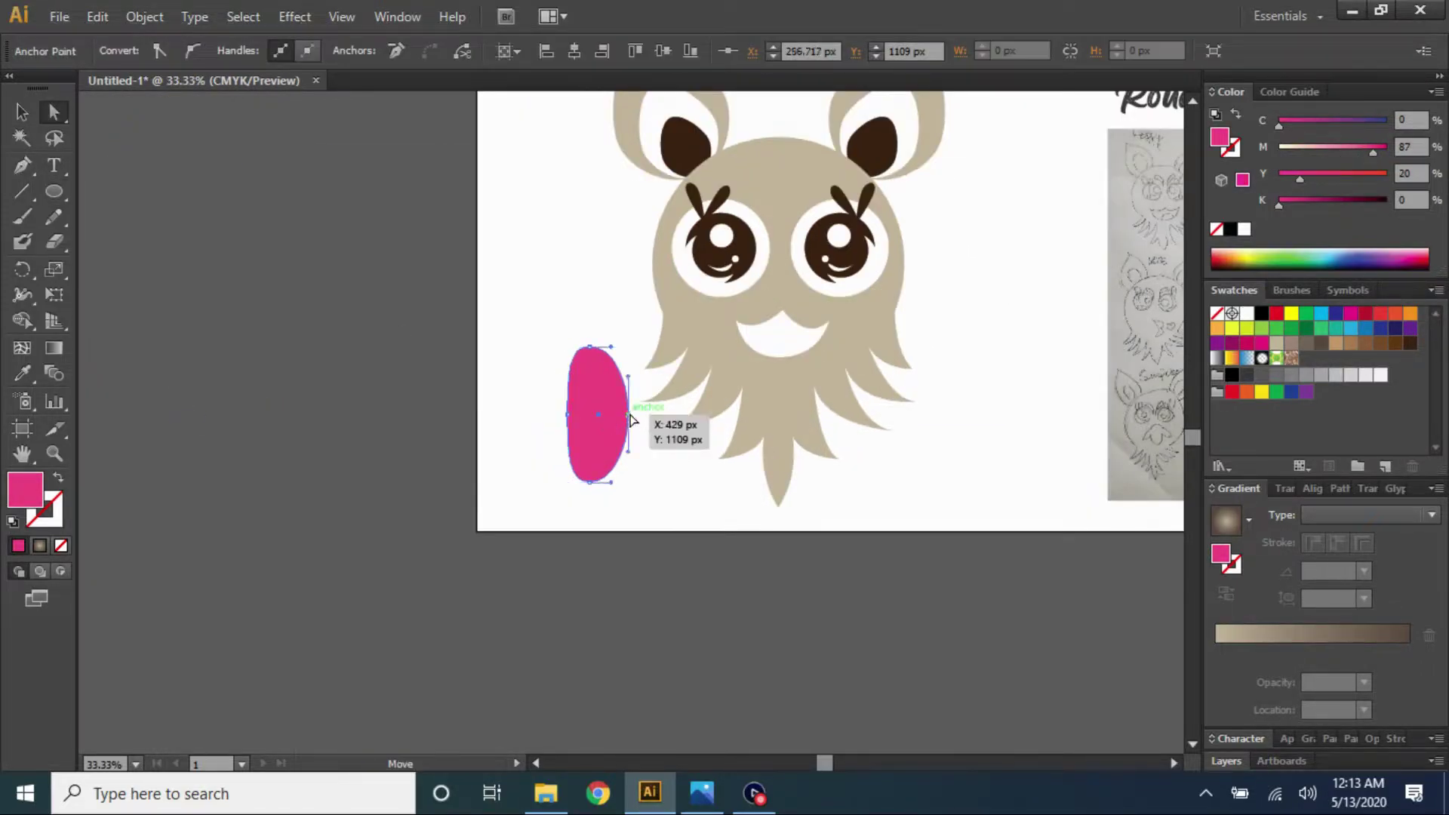
left_click(20, 113)
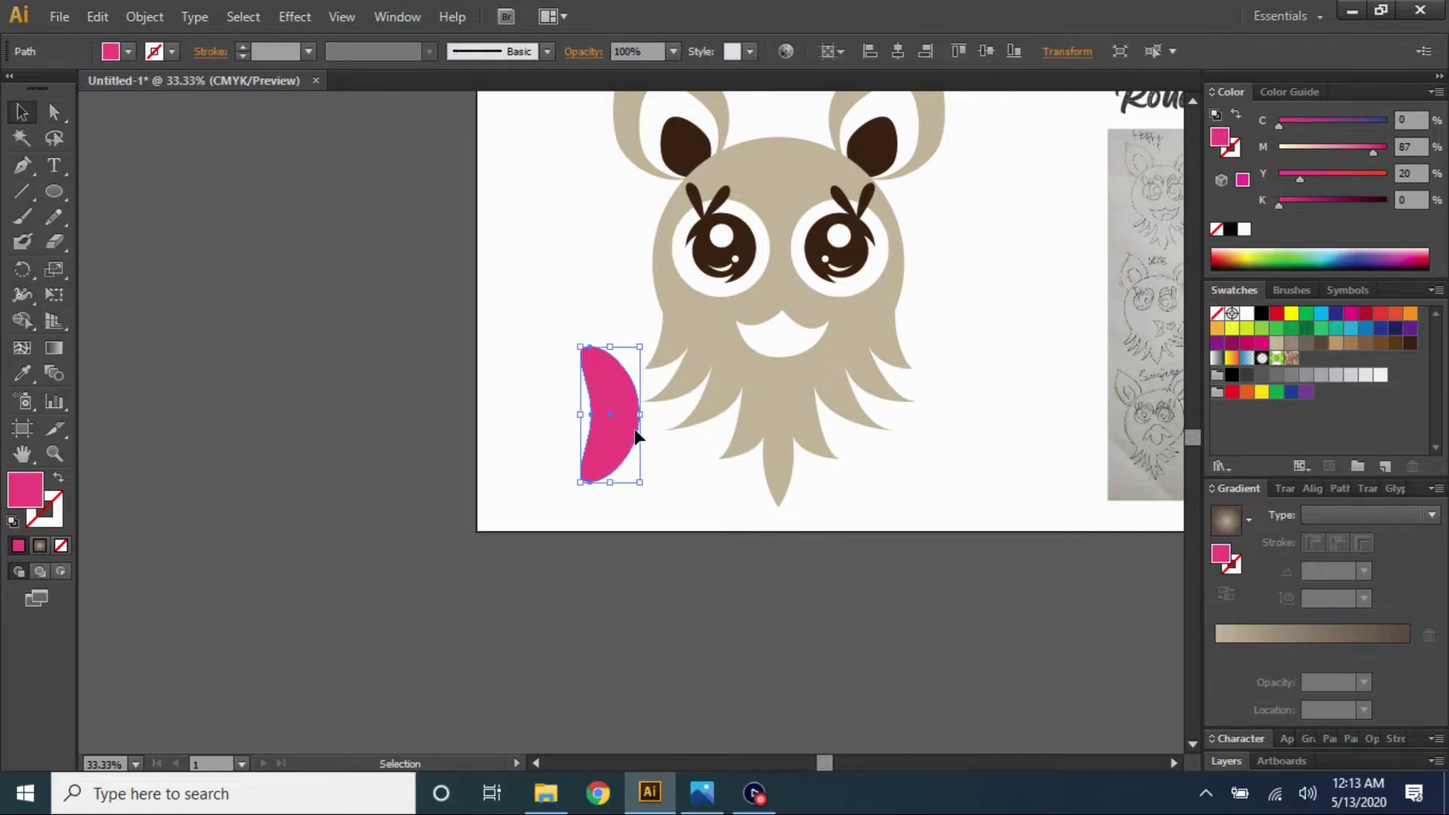
mouse_move(799, 372)
left_mouse_down()
mouse_move(752, 363)
mouse_move(786, 373)
left_mouse_up()
scroll(763, 355, "up", 2)
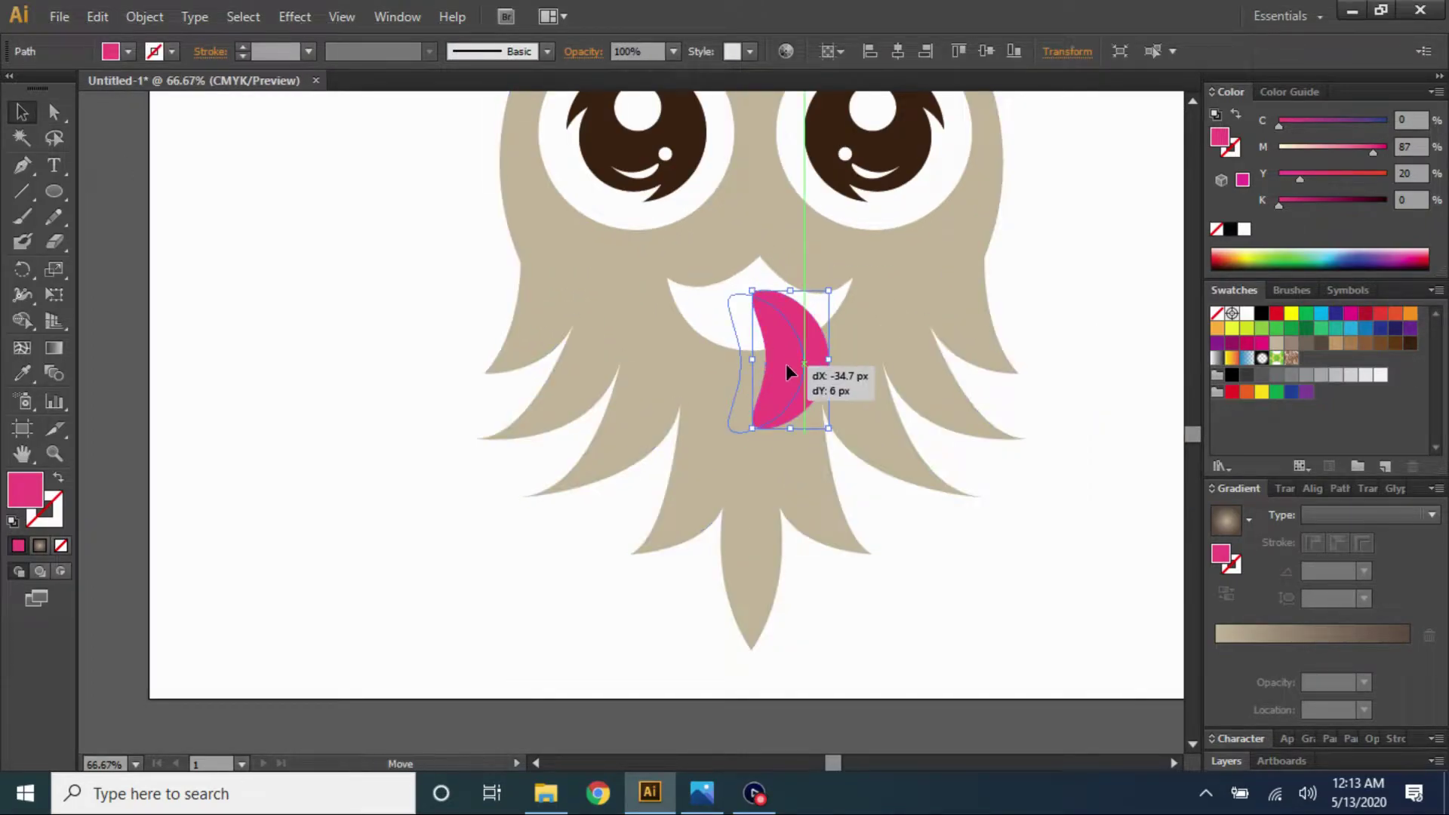
left_click(1035, 411)
Ungroup the right eye and delete its dark iris and white highlights
scroll(992, 260, "up", 2)
scroll(992, 259, "up", 2)
left_click(809, 414)
right_click(687, 351)
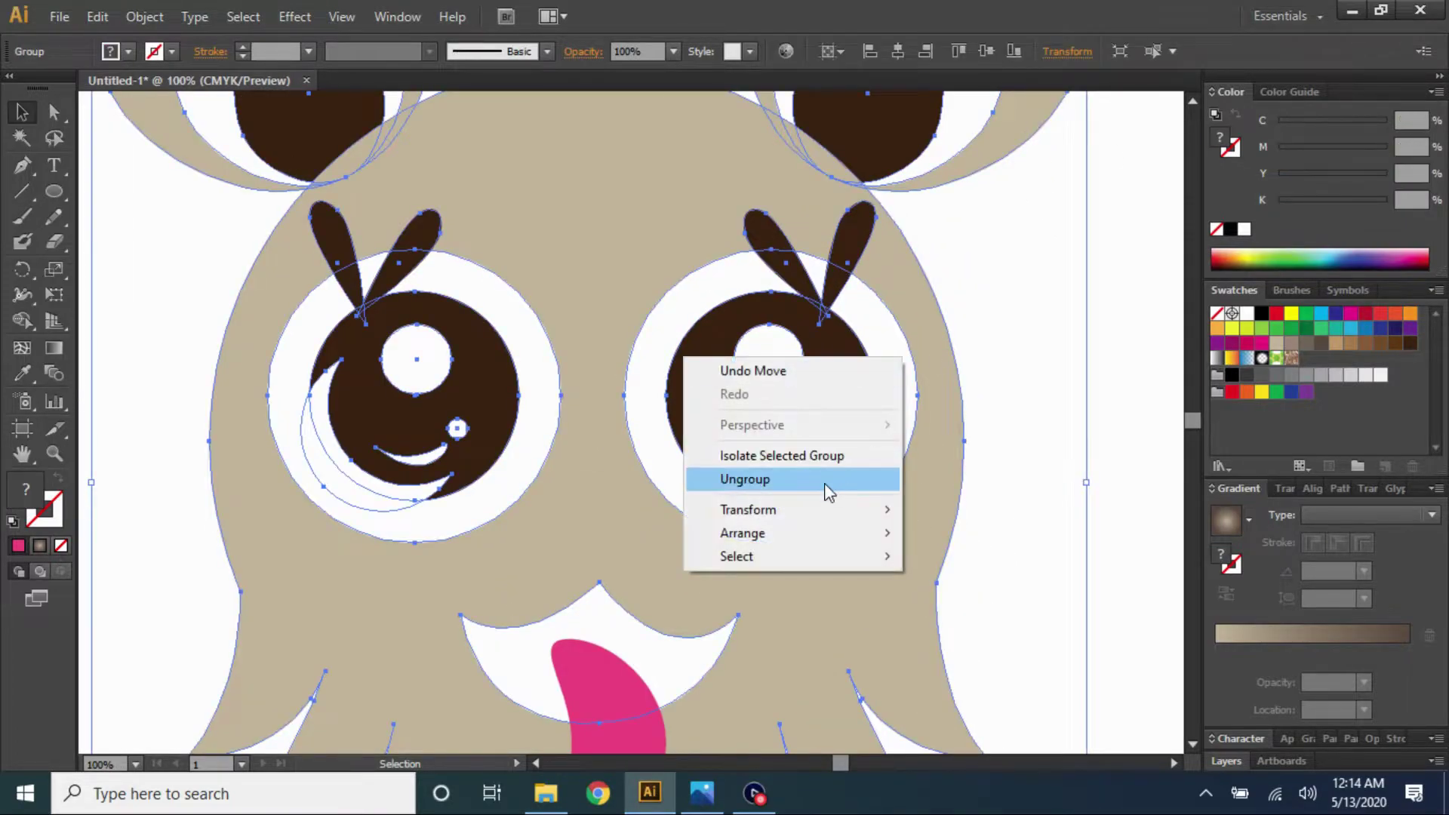
left_click(793, 452)
right_click(823, 524)
left_click(942, 532)
left_click(774, 453)
key("ctrl+shift+a")
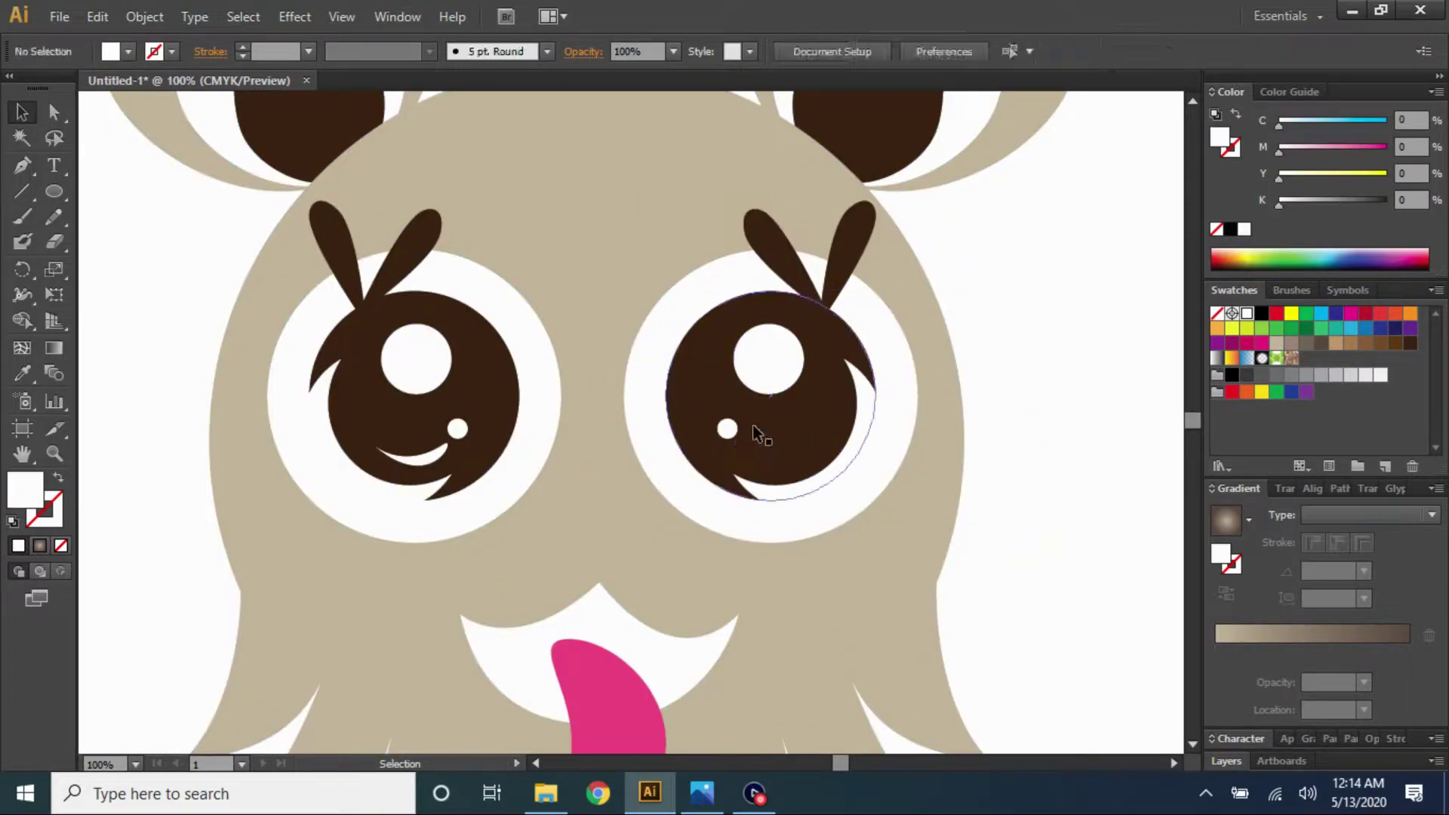
left_click(849, 468)
left_click(755, 393)
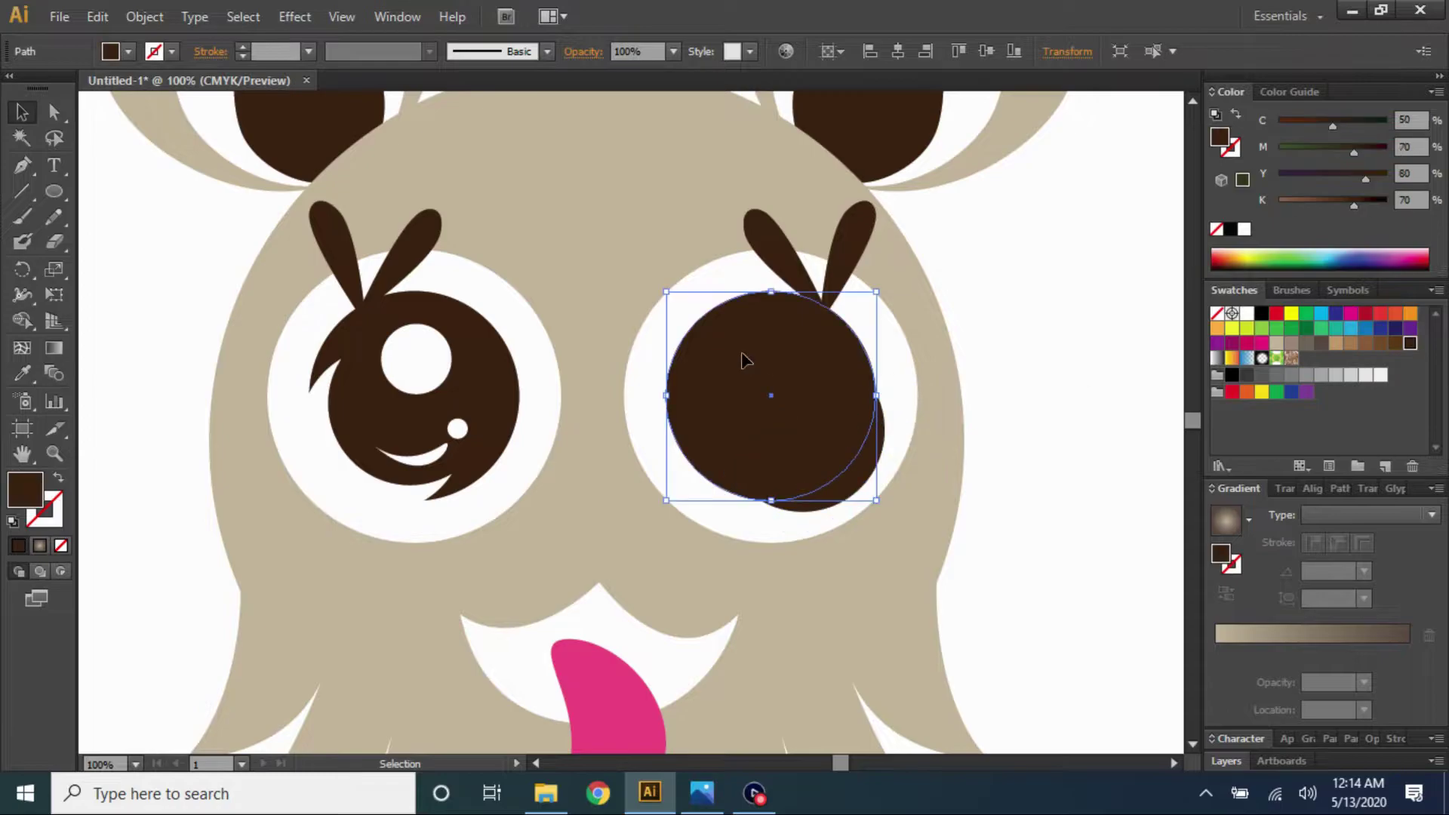
key("Delete")
Rotate the brown crescent into an eyelid arc over the right eye
left_click(846, 350)
left_click_drag(706, 422, 724, 355)
left_click_drag(853, 423, 800, 355)
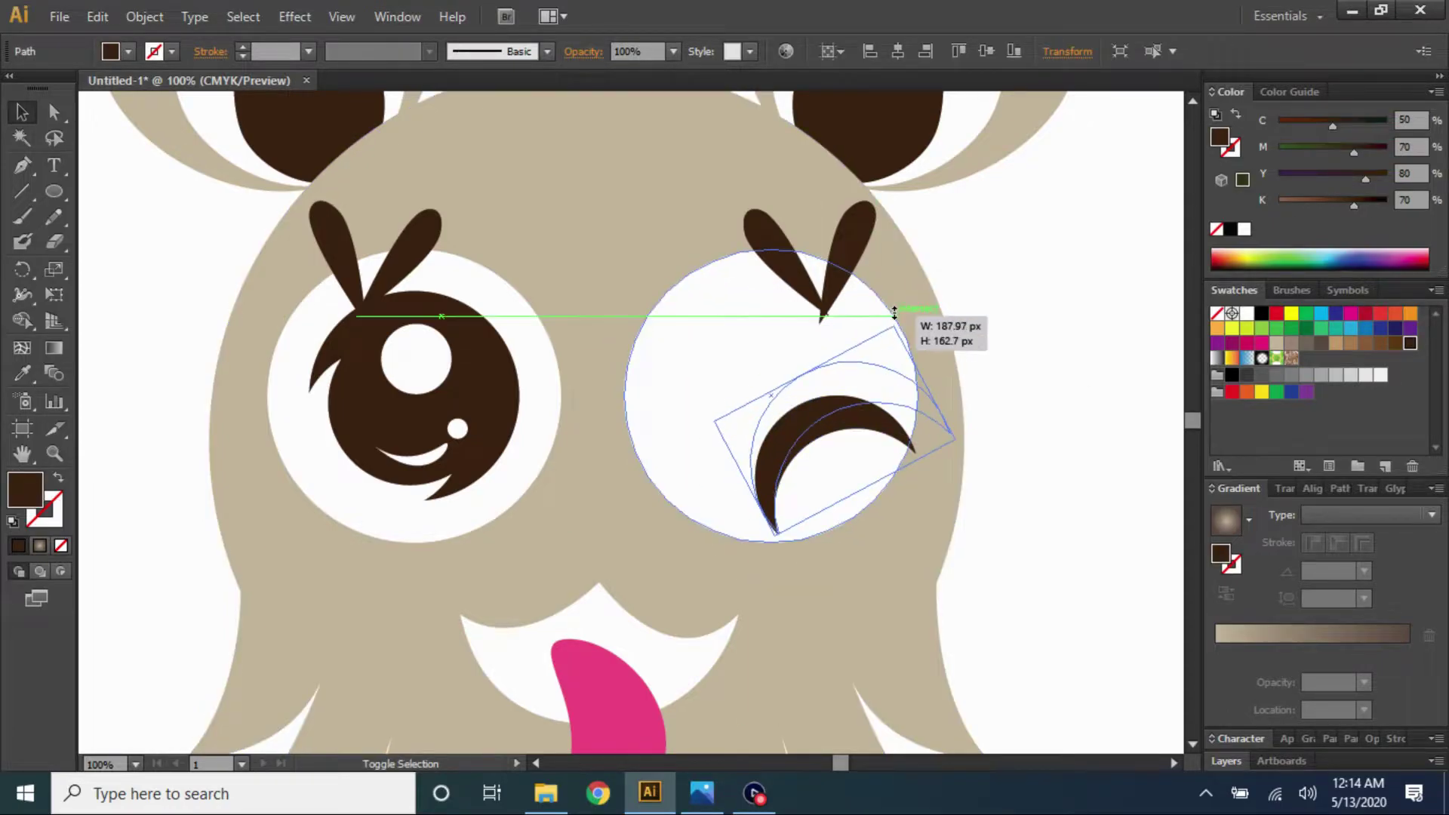
left_click(1054, 332)
Add an anchor to the right eye's white circle and reshape it to hug the eyelid
scroll(1051, 321, "down", 1)
left_click(906, 407)
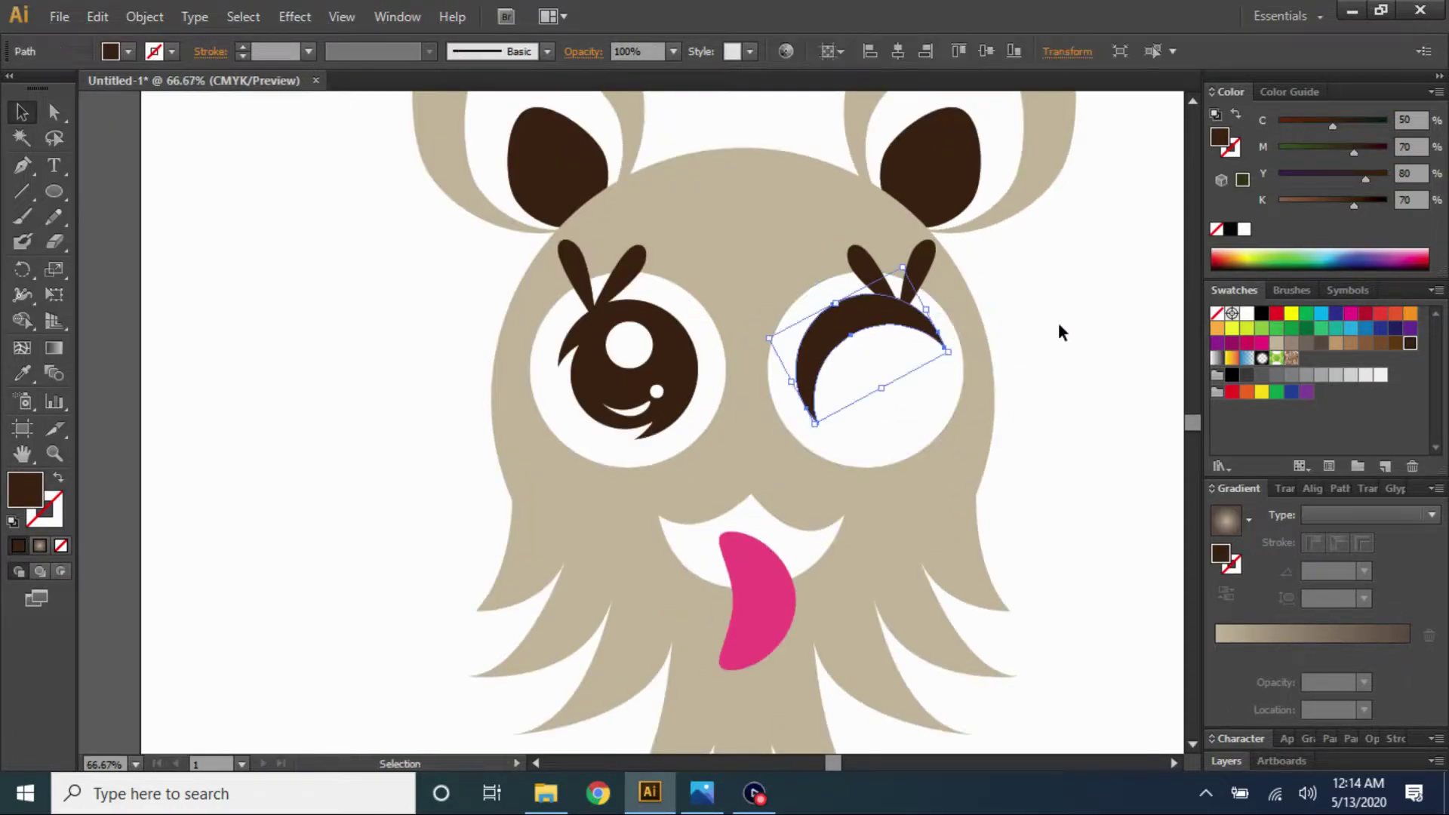
left_click(935, 438)
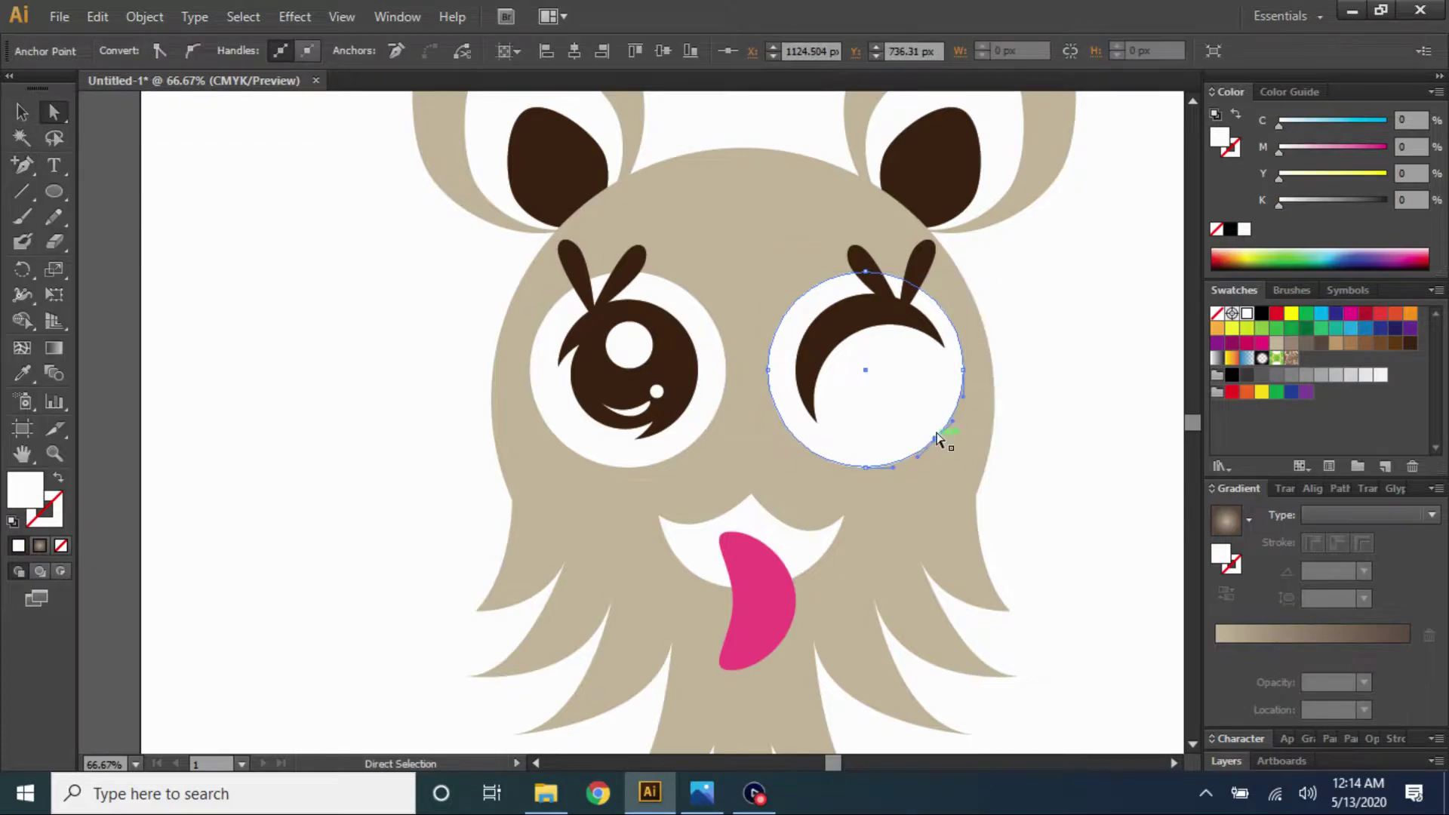
left_click_drag(935, 441, 802, 447)
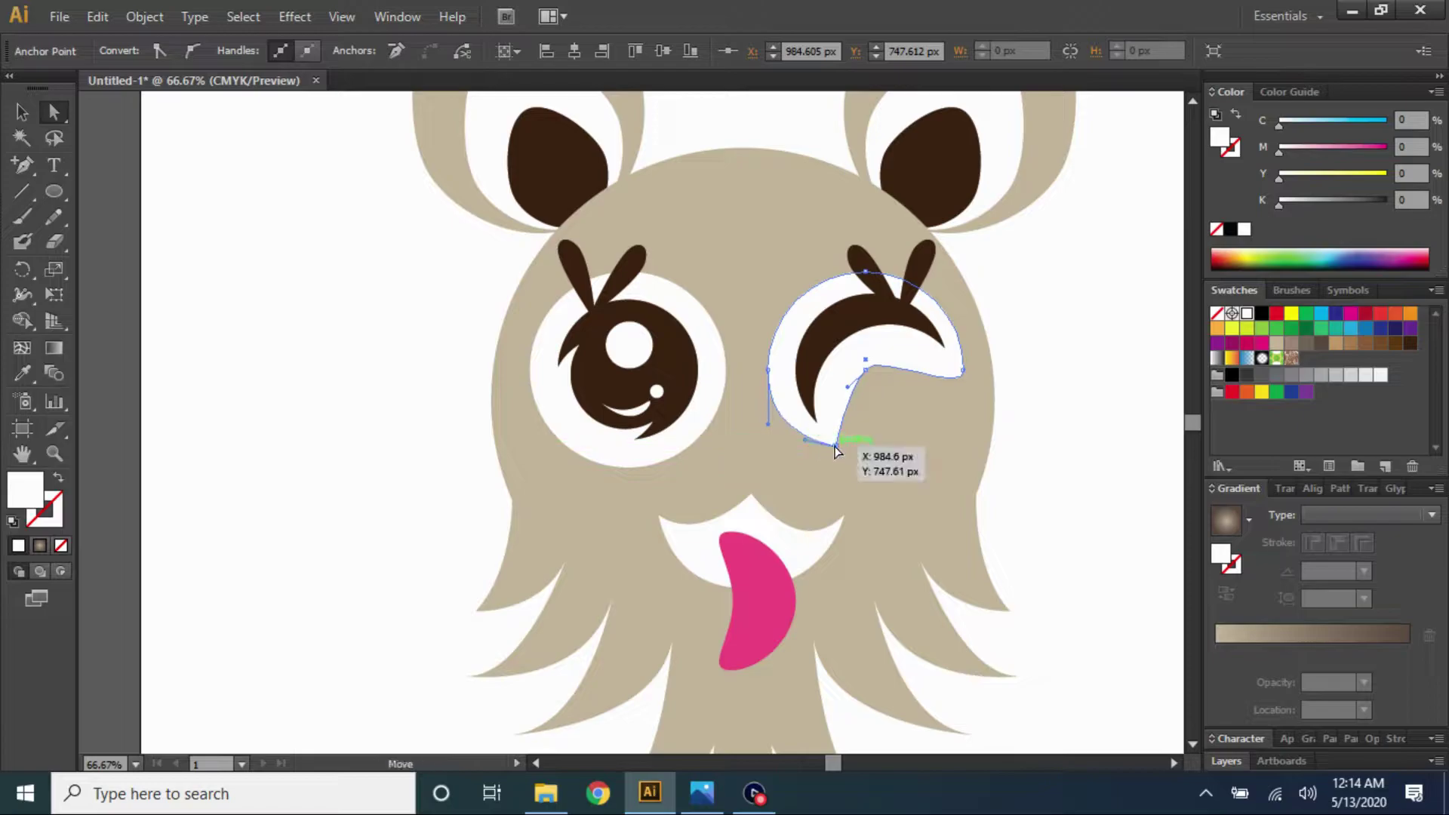
left_click_drag(835, 450, 831, 446)
left_click(963, 370)
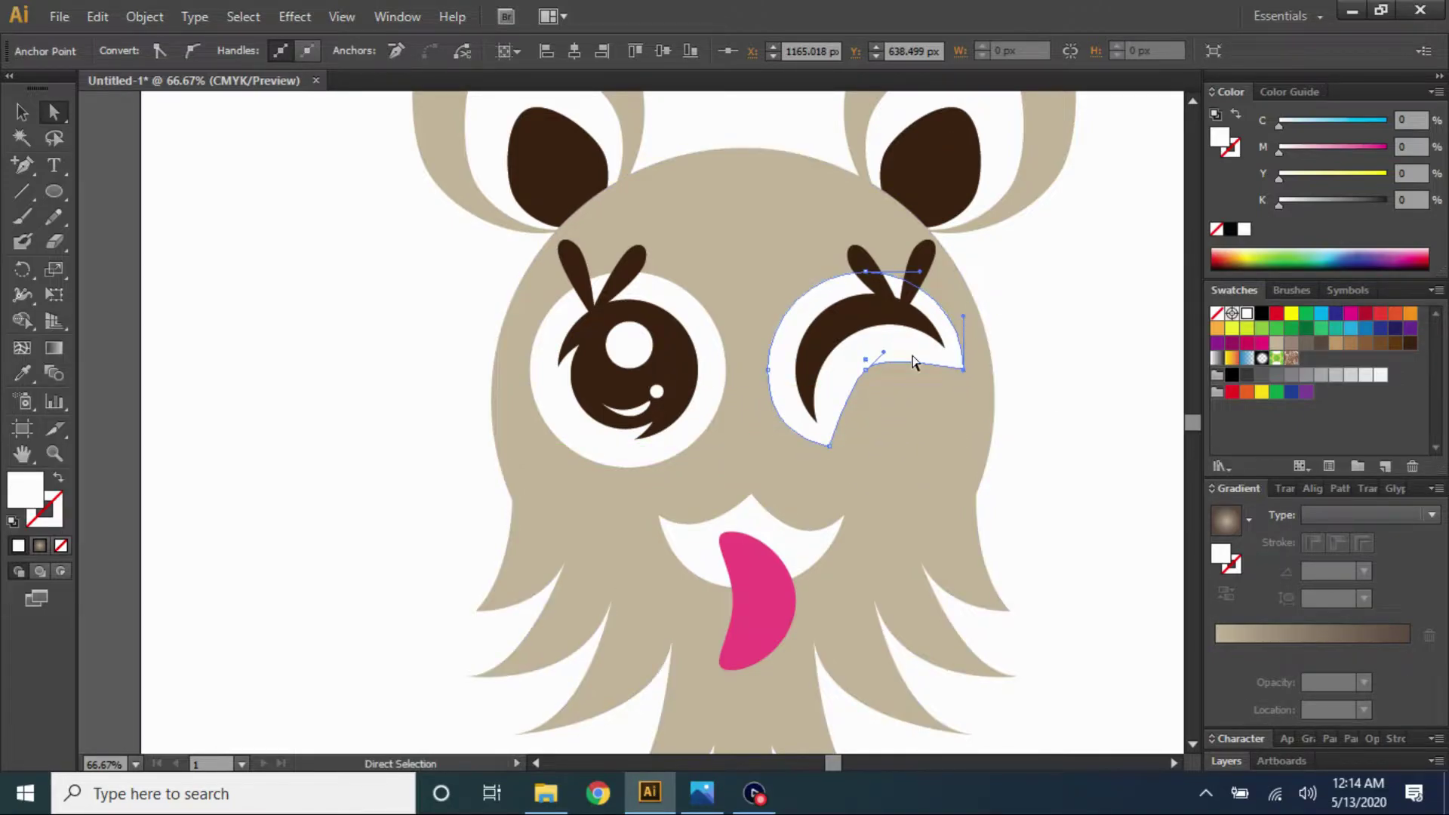
left_click_drag(915, 346, 916, 330)
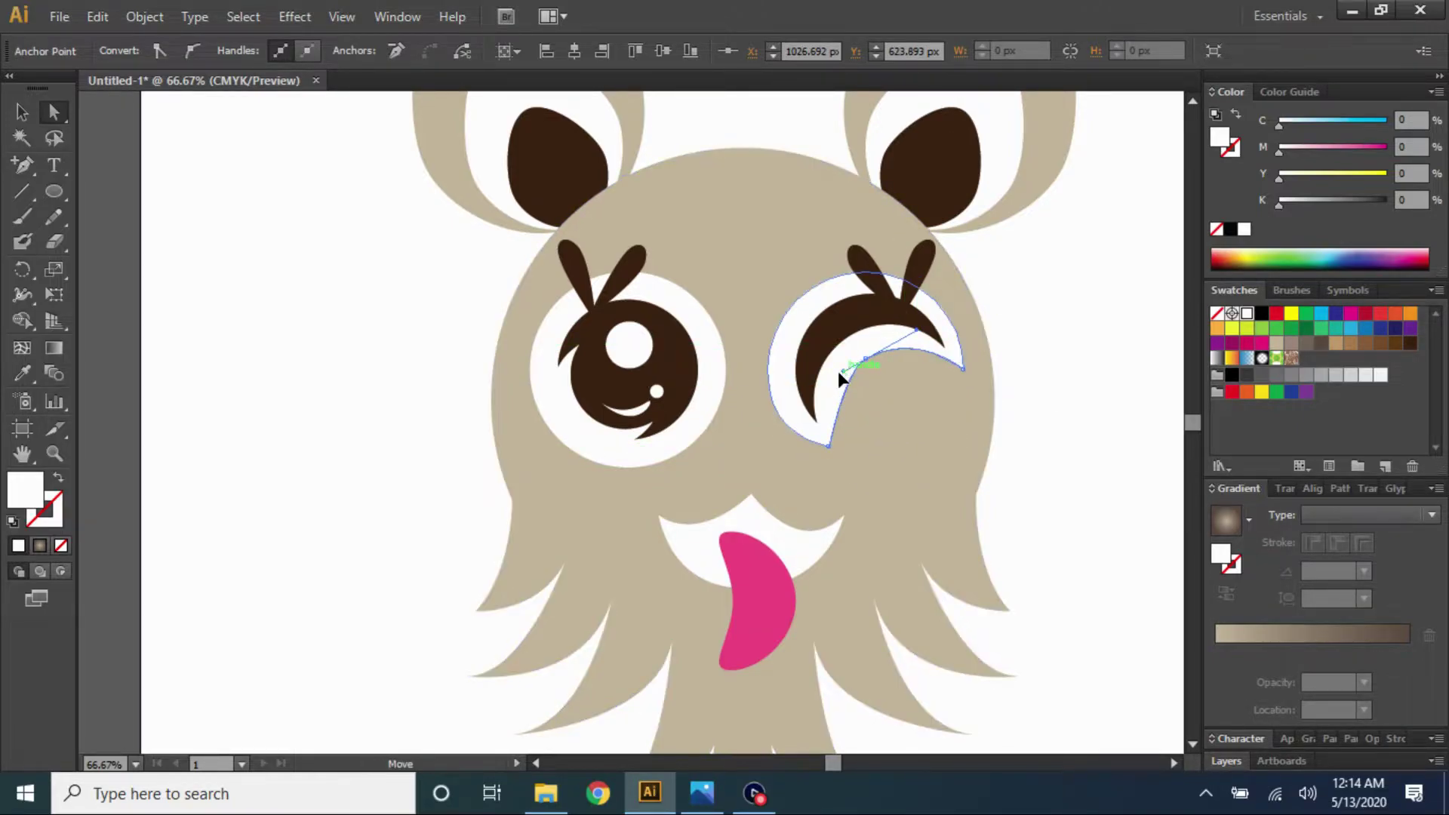
left_click(1045, 391)
Adjust the pink tongue's upper-right curve
scroll(1045, 391, "down", 2)
scroll(1012, 423, "down", 1)
scroll(1012, 424, "up", 4)
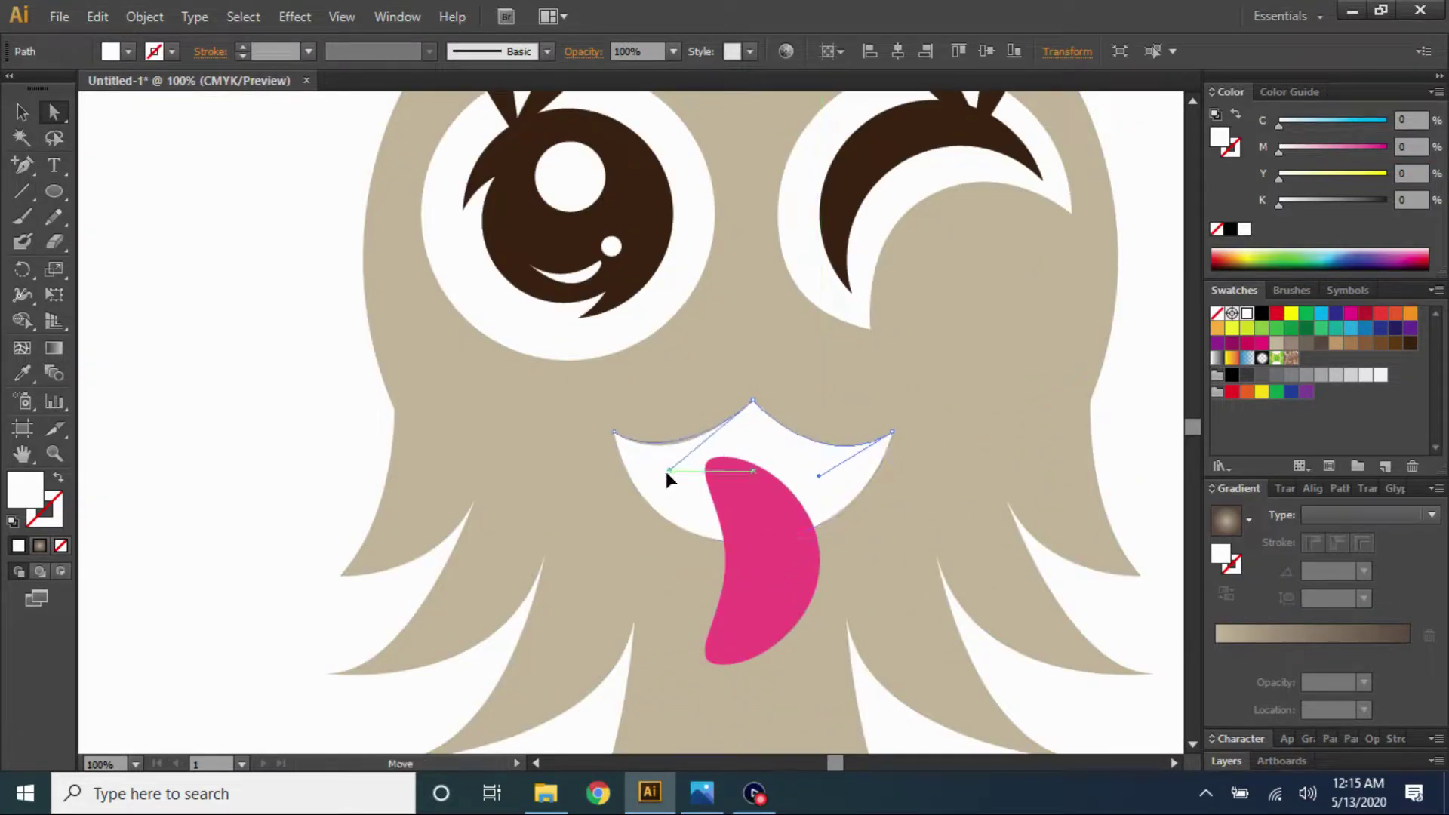
scroll(837, 451, "down", 3)
scroll(812, 432, "up", 5)
left_click(812, 432)
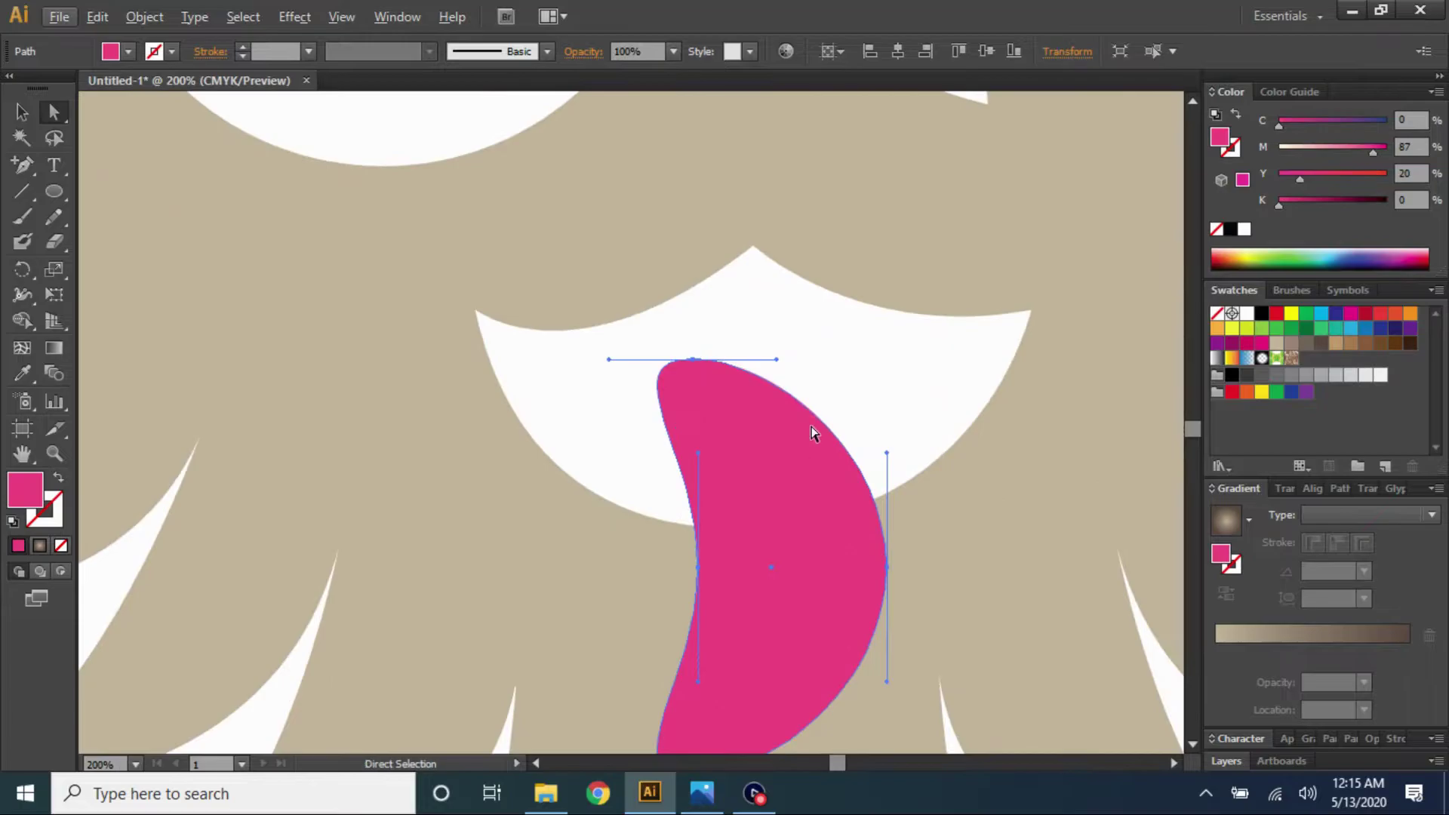
left_click_drag(826, 350, 857, 342)
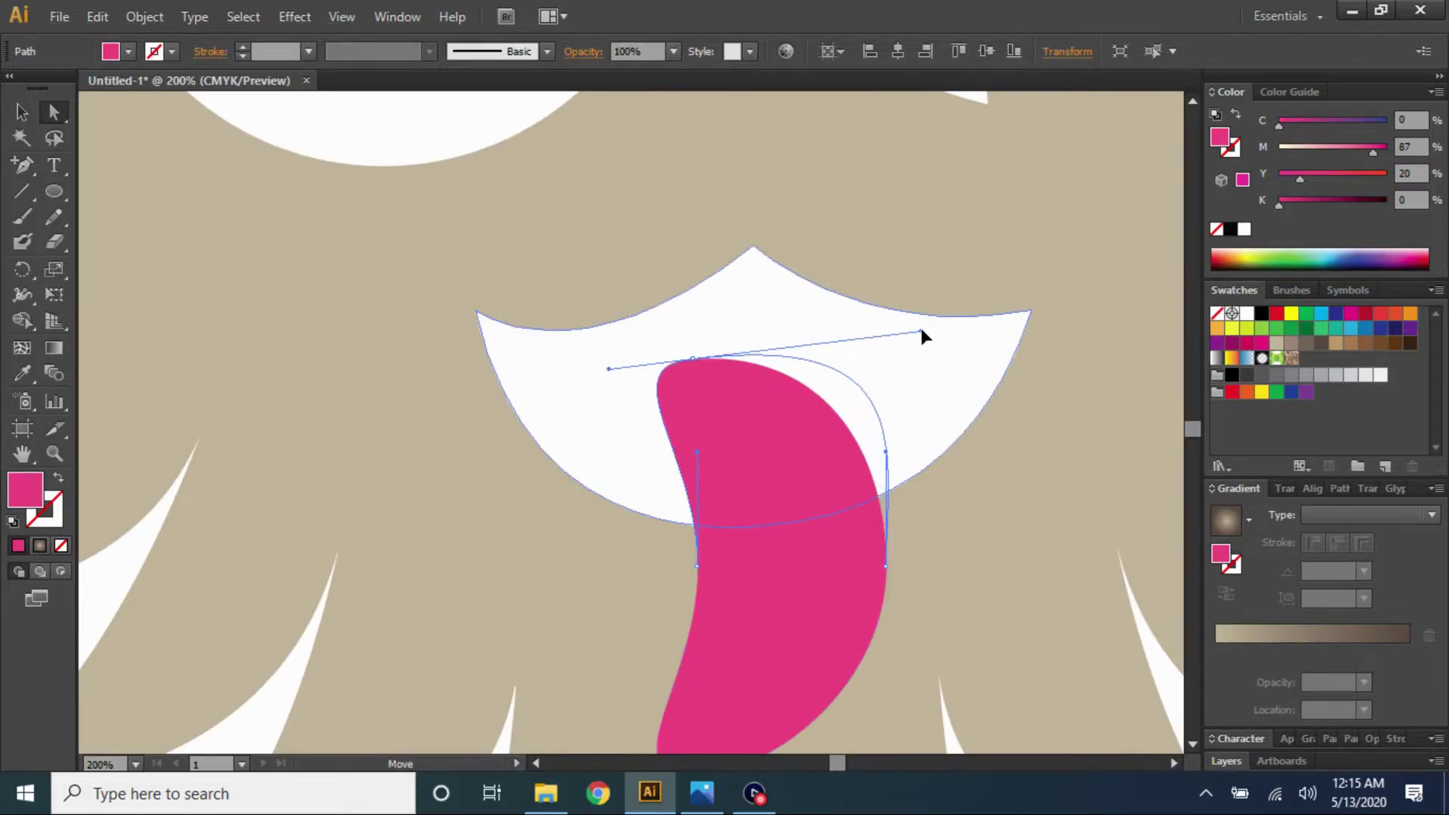
scroll(922, 335, "down", 3)
scroll(1114, 564, "down", 2)
left_click(1115, 565)
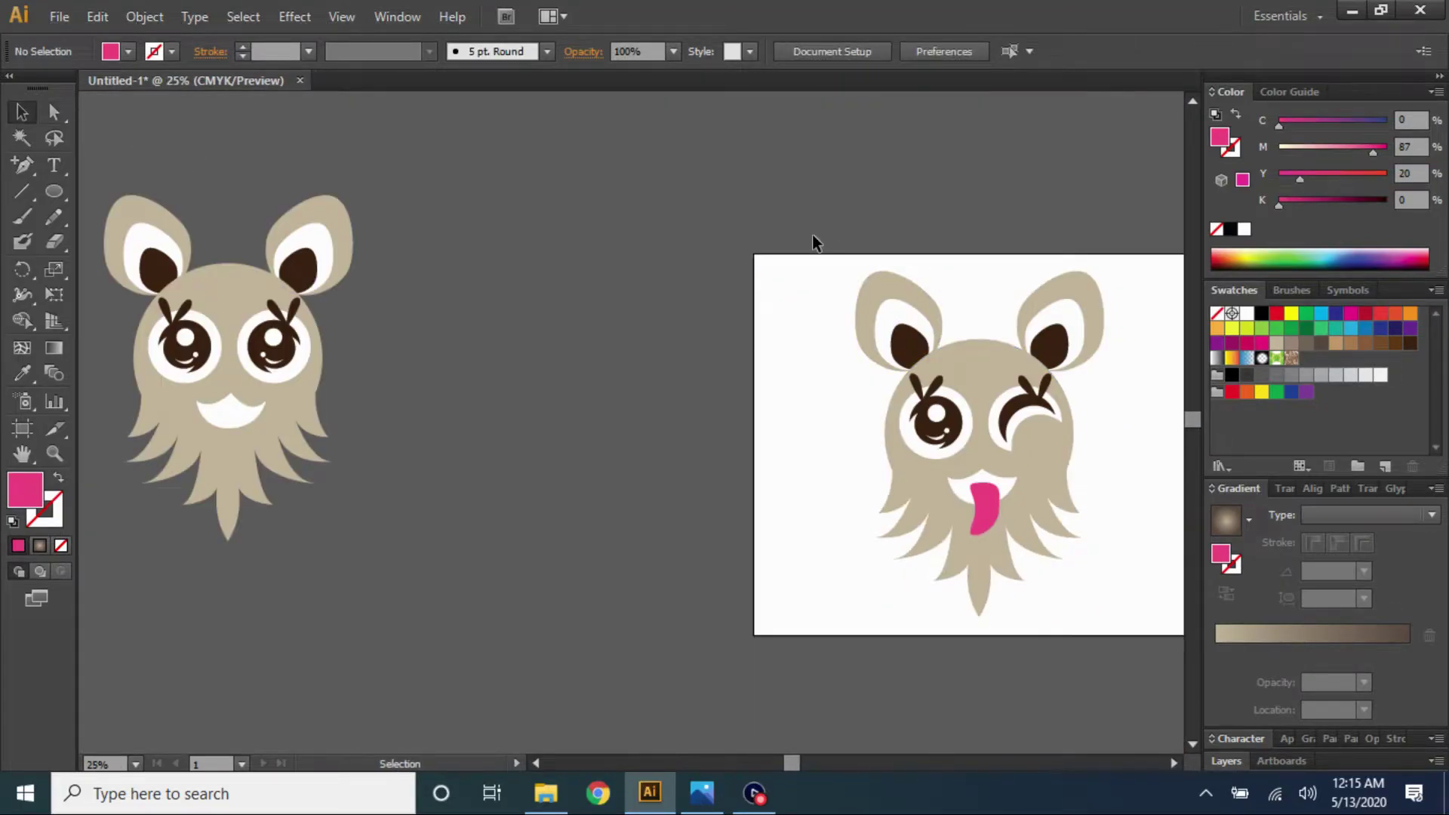
Copy the winking creature aside and delete the creature on the artboard
left_click_drag(813, 236, 1110, 598)
left_click_drag(1050, 457, 583, 382)
left_click(718, 305)
left_click(1010, 414)
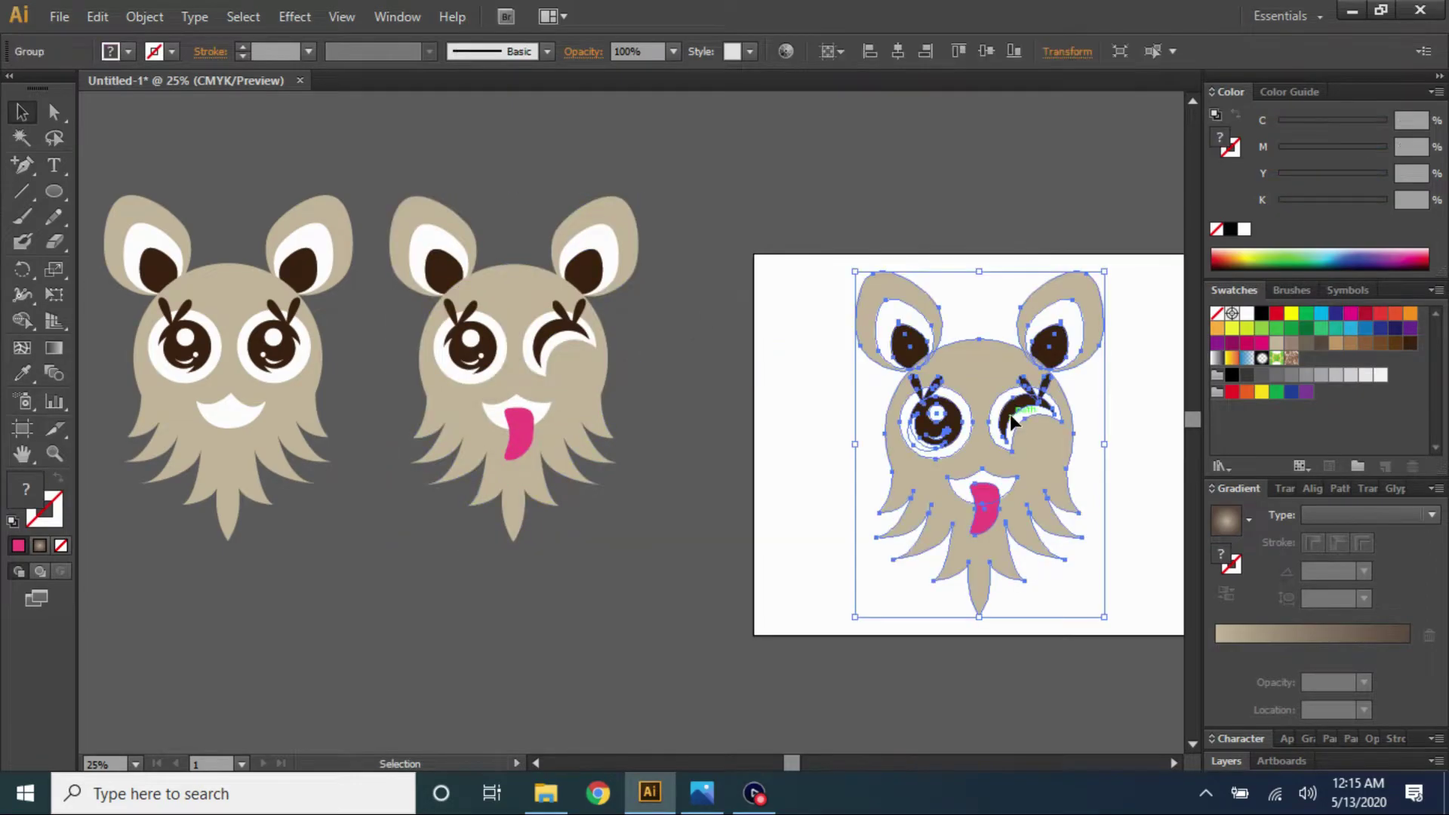
key("Delete")
Copy the happy creature onto the artboard, ungroup it, and delete its mouth
left_click_drag(226, 355, 974, 436)
key("ctrl+equal")
left_click(783, 374)
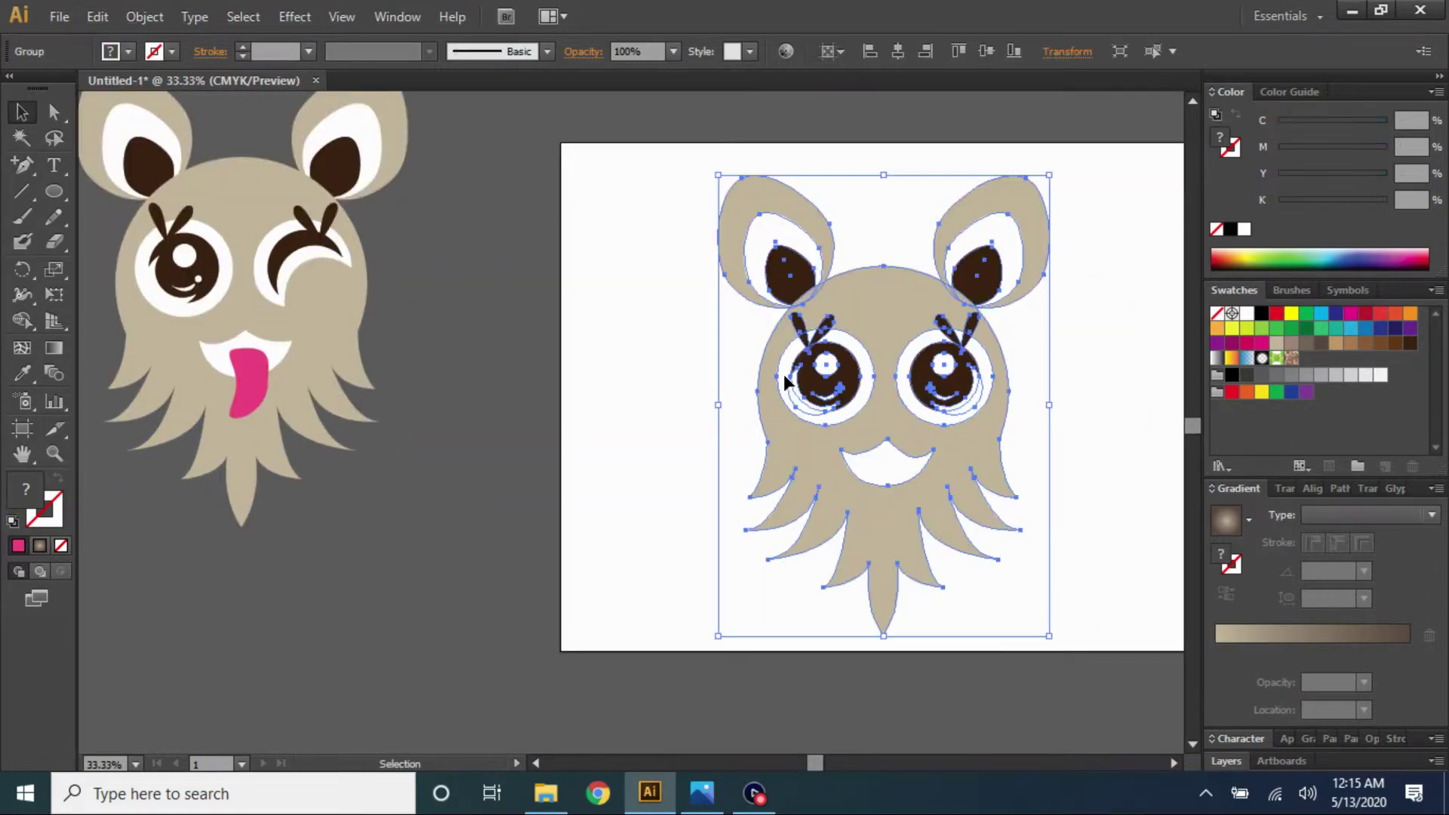
right_click(784, 374)
left_click(846, 495)
left_click(660, 536)
left_click(940, 474)
right_click(1019, 428)
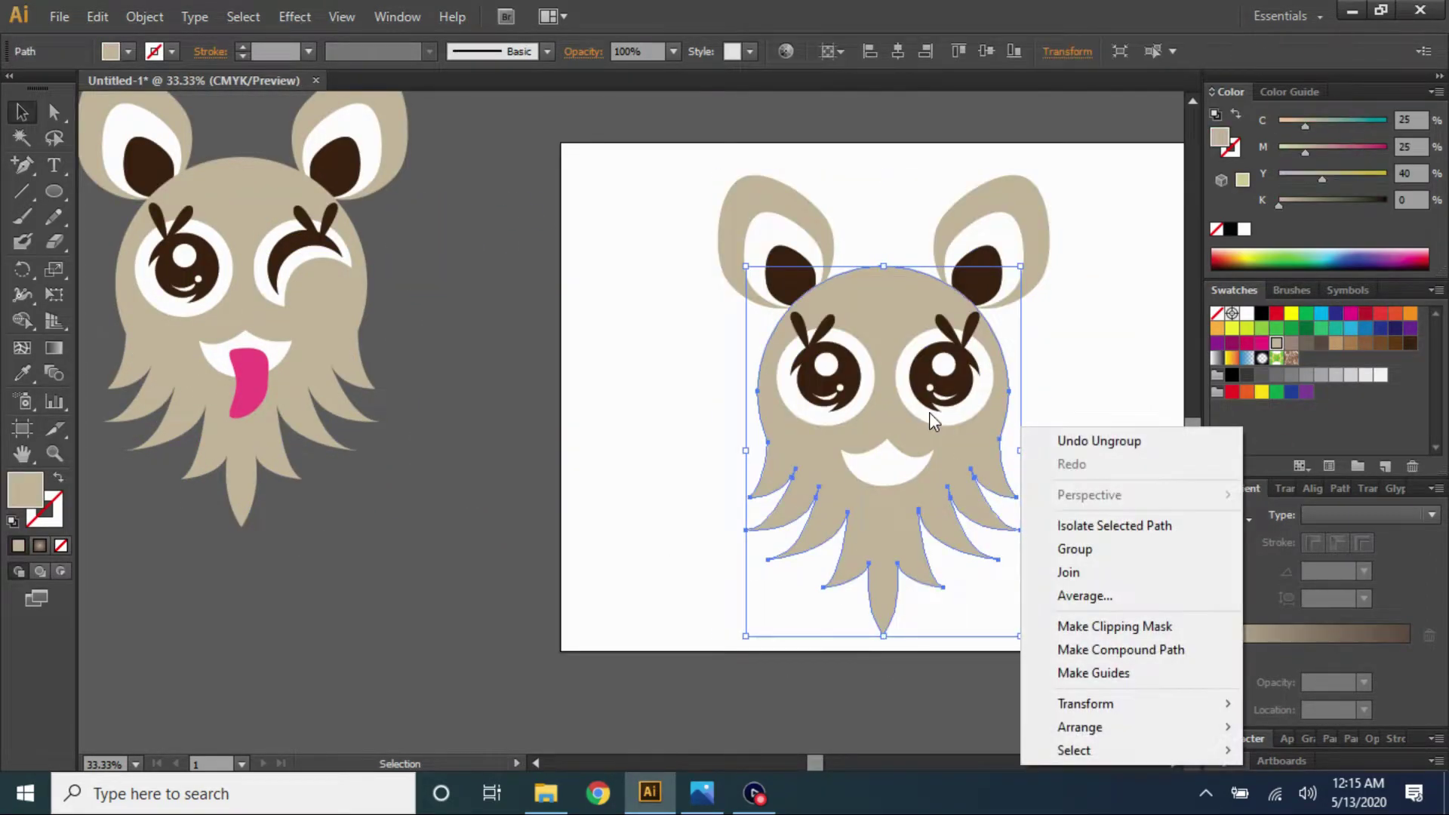
scroll(883, 453, "up", 2)
left_click(881, 545)
key("Delete")
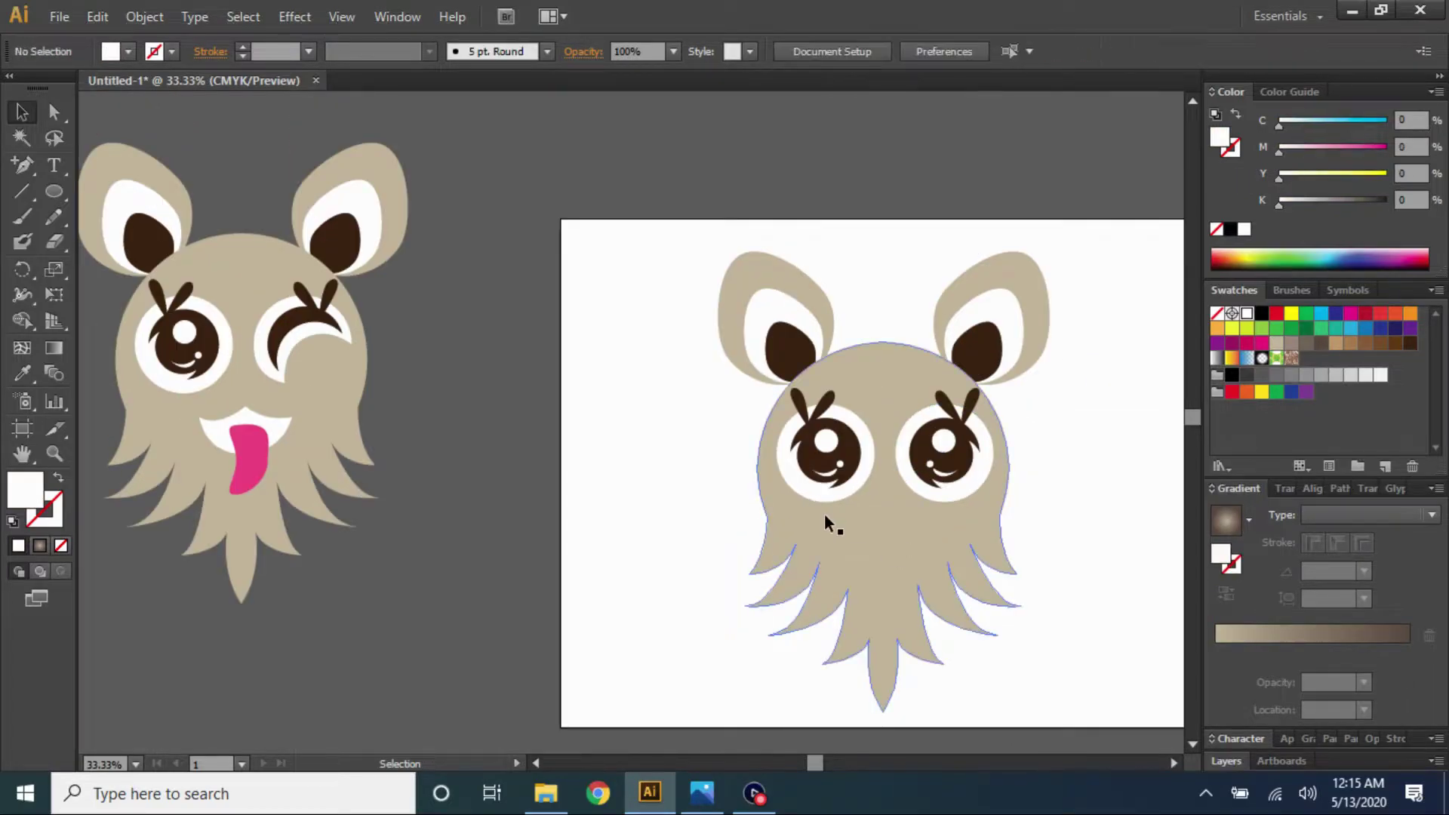
Draw a white circle mouth on the chin and move the creature up-left
key("ctrl+equal")
left_click_drag(828, 497, 977, 643)
left_click(22, 113)
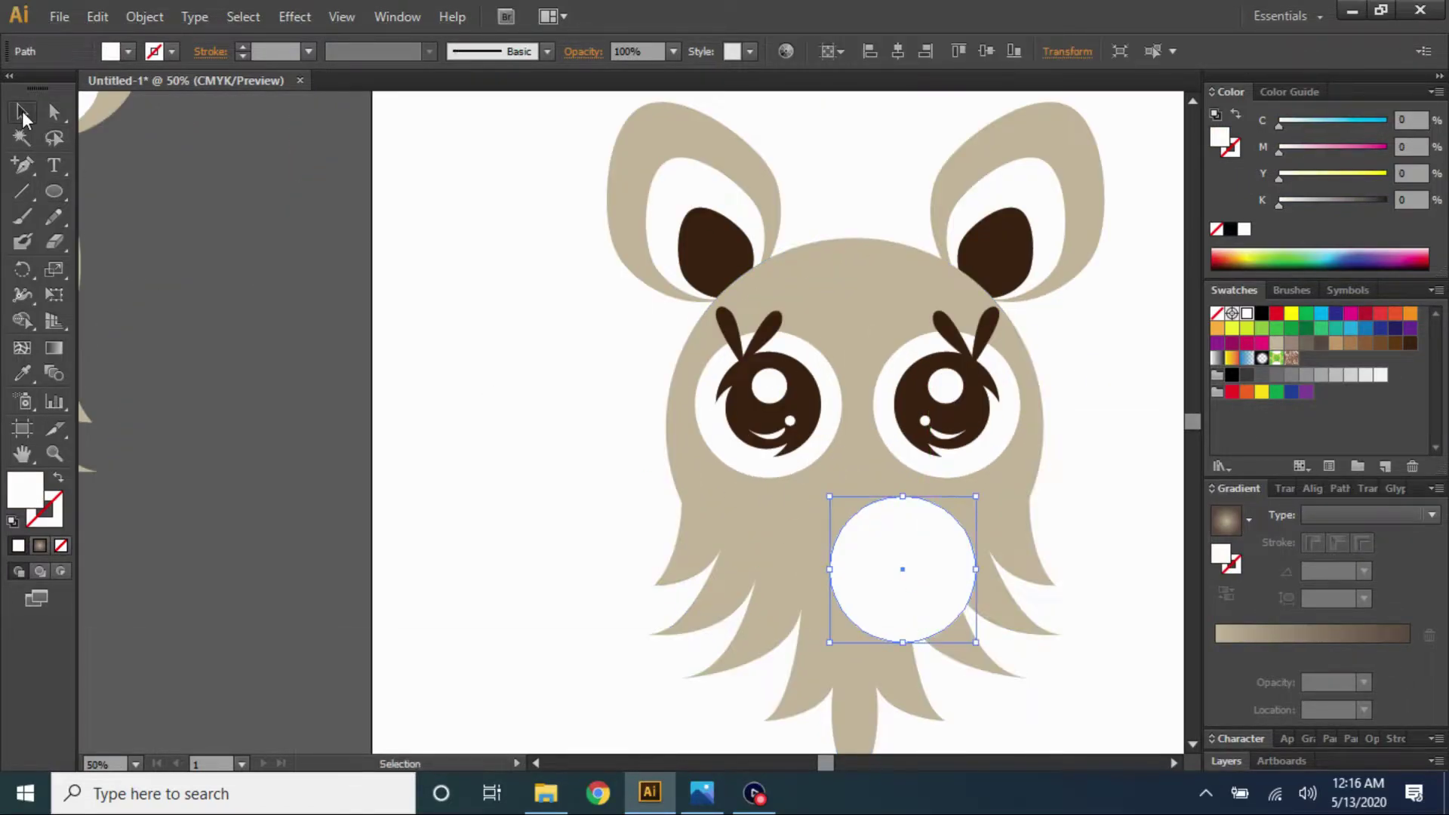
left_click_drag(894, 539, 891, 540)
left_click(1116, 570)
scroll(1116, 569, "down", 3)
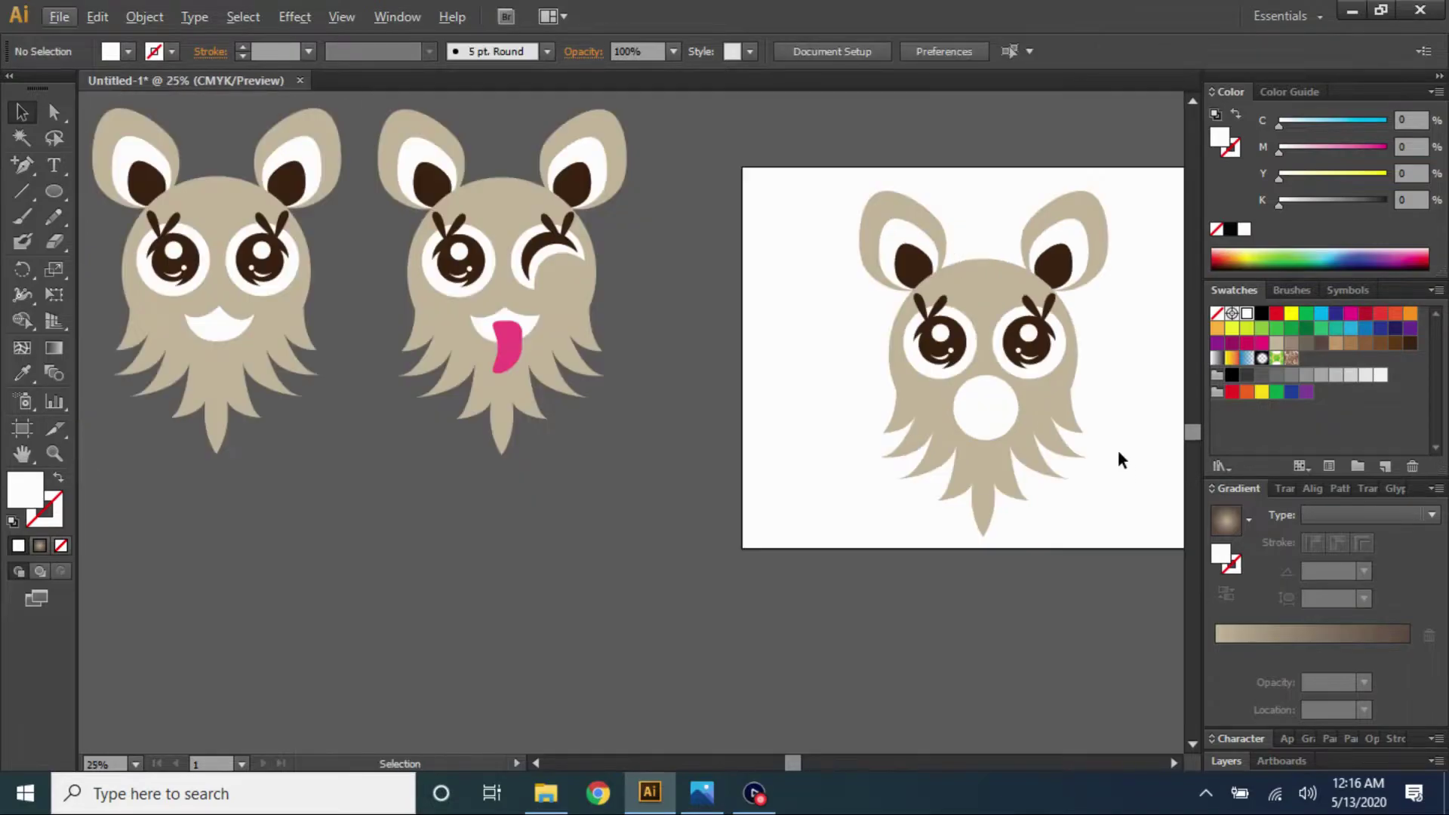
left_click_drag(1066, 575, 559, 273)
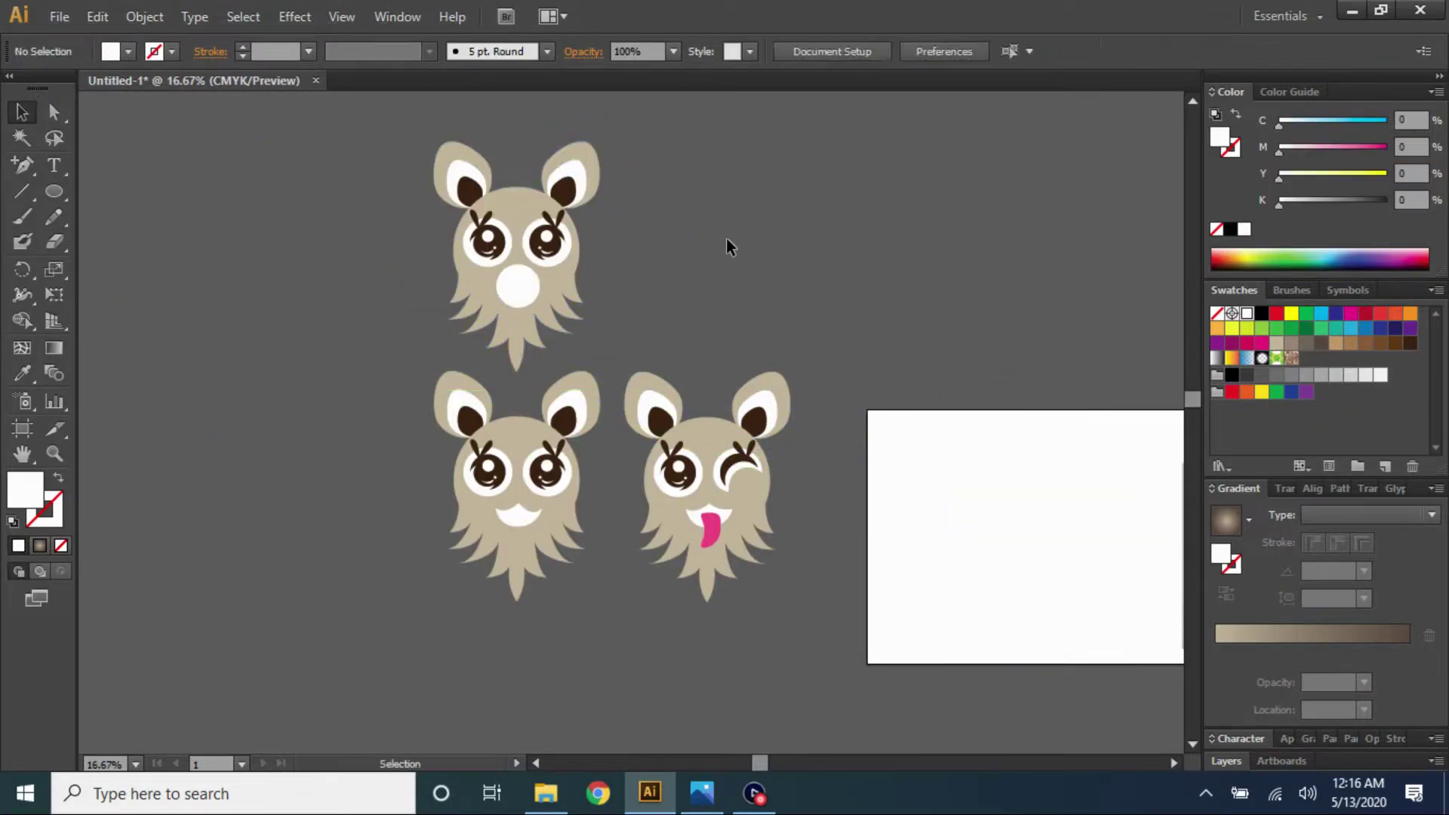
Move the winking creature onto the artboard and send its pink tongue behind the face
scroll(867, 473, "right", 3)
scroll(813, 474, "up", 1)
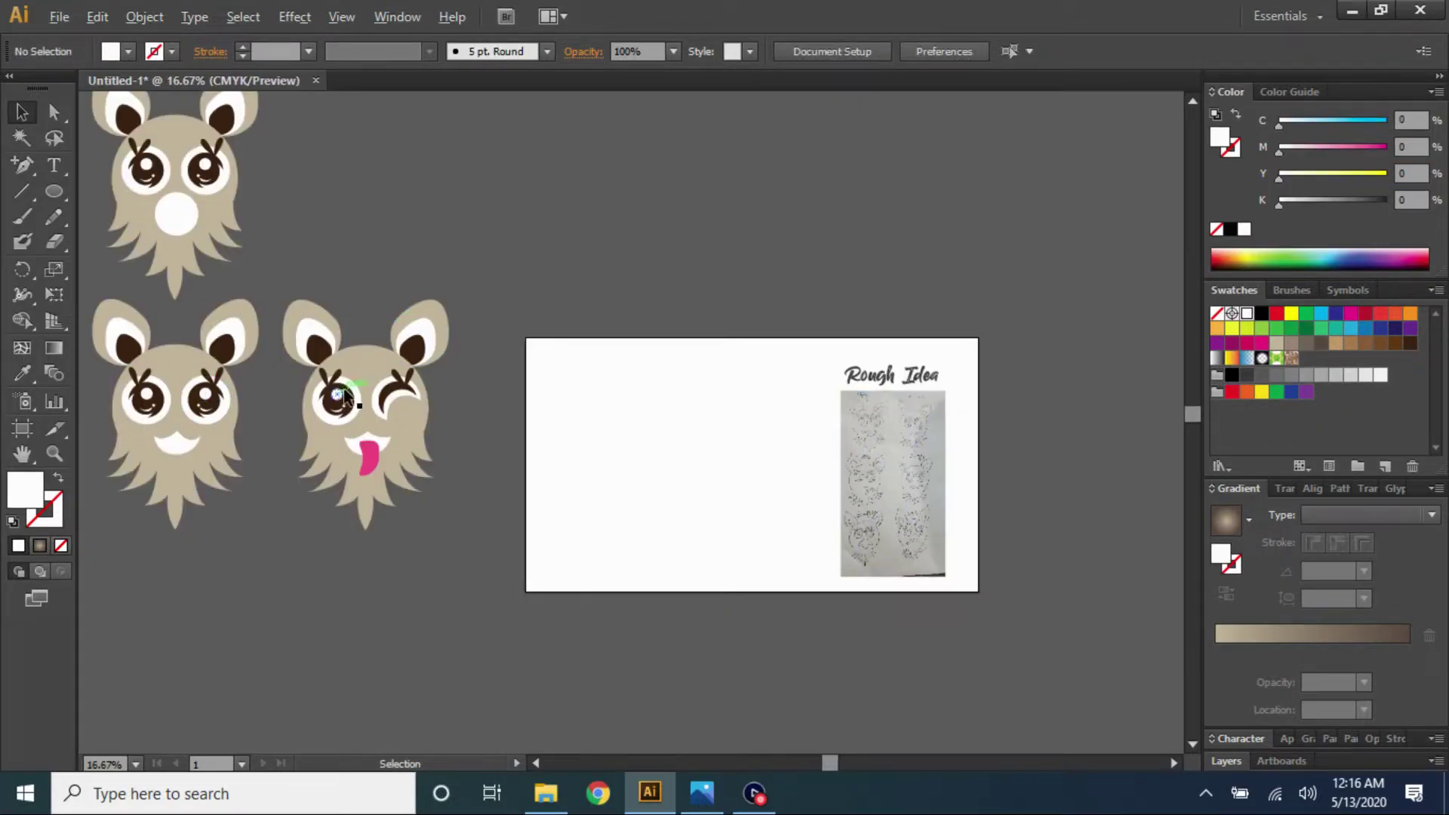
left_click_drag(343, 396, 705, 415)
scroll(702, 423, "up", 3)
right_click(696, 440)
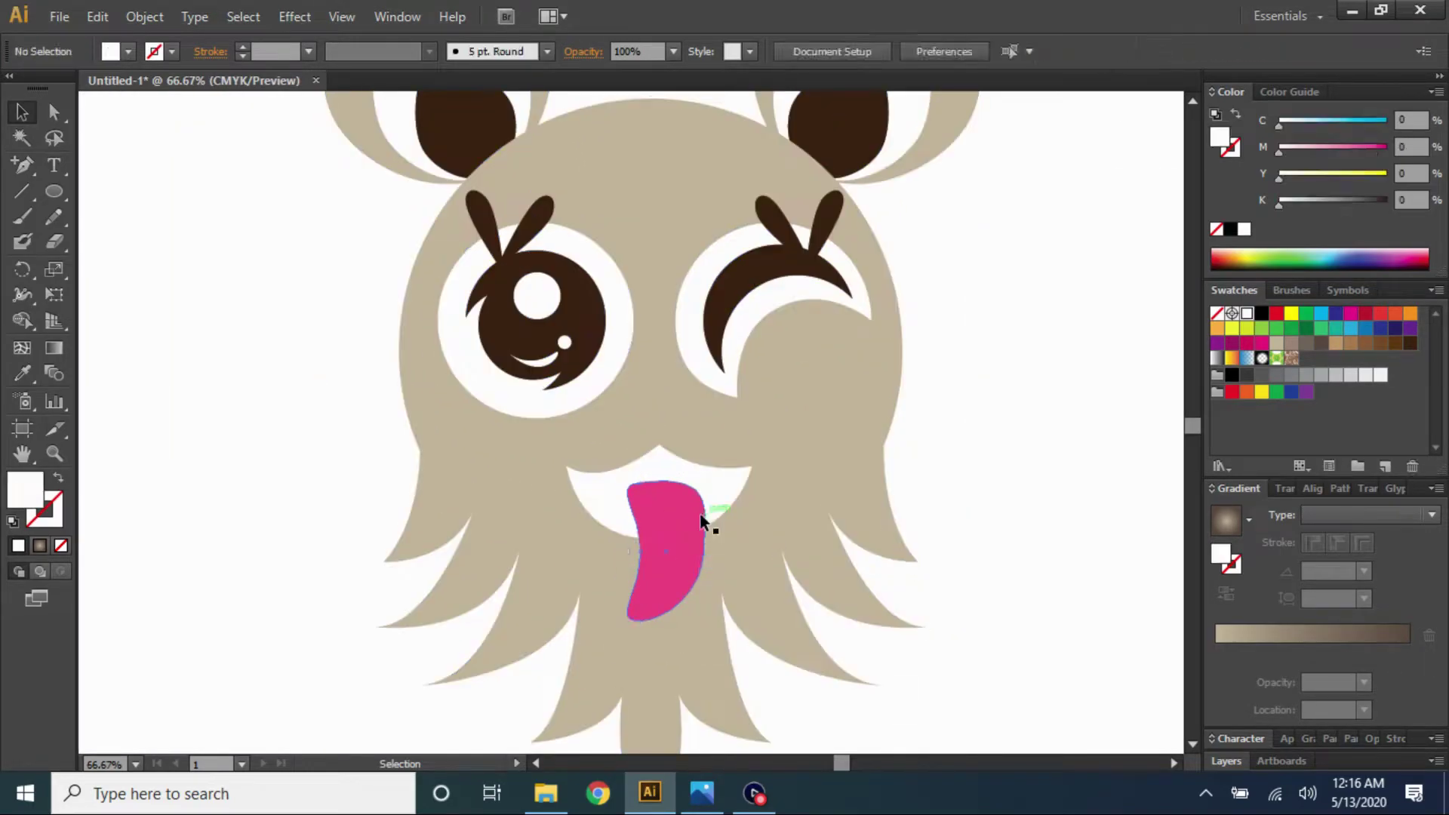
left_click(699, 514)
key("ctrl+shift+bracketleft")
Reshape the mouth into a smaller, pointed vertical white crescent
left_click_drag(597, 495, 696, 492)
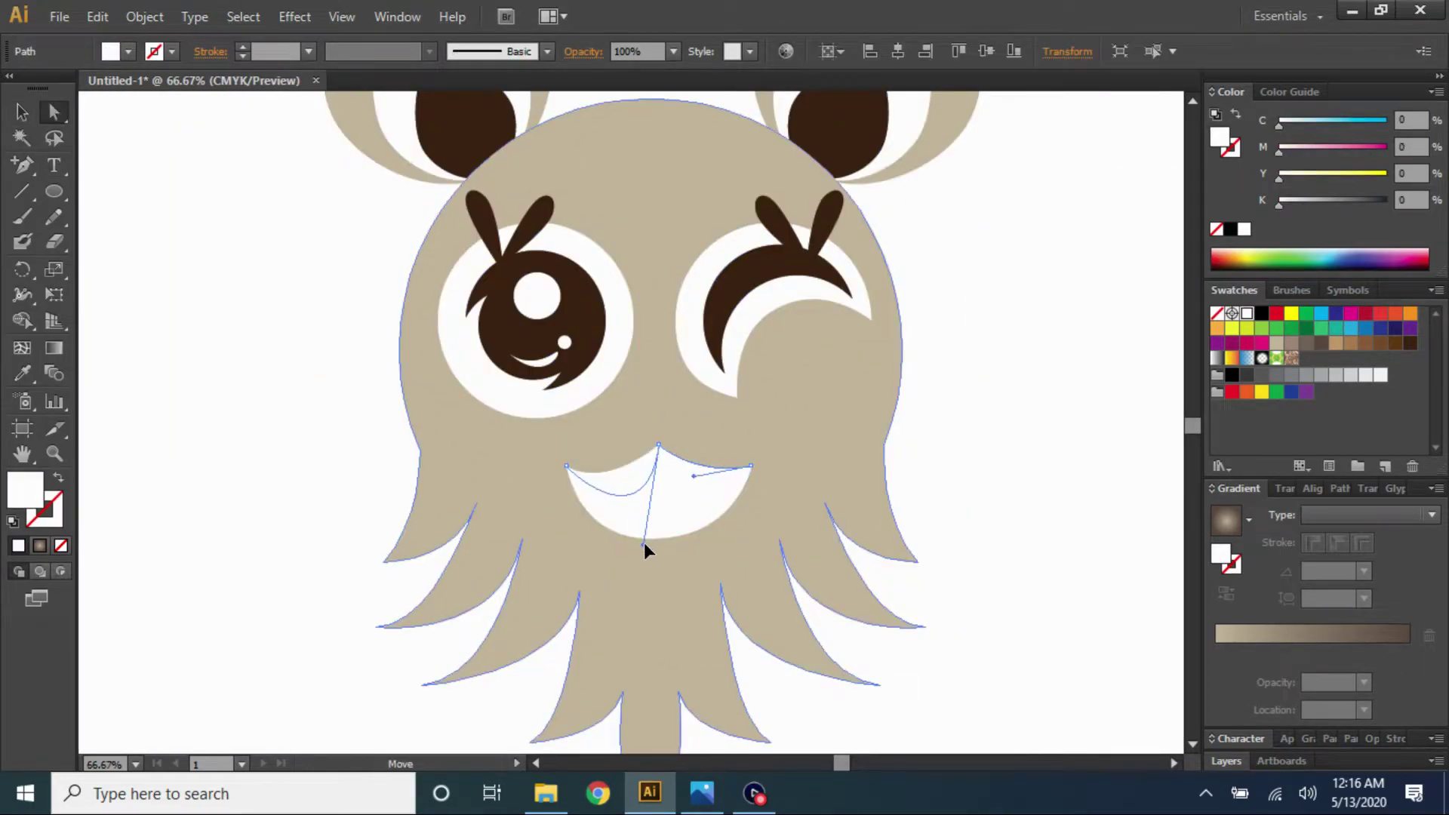
left_click(22, 113)
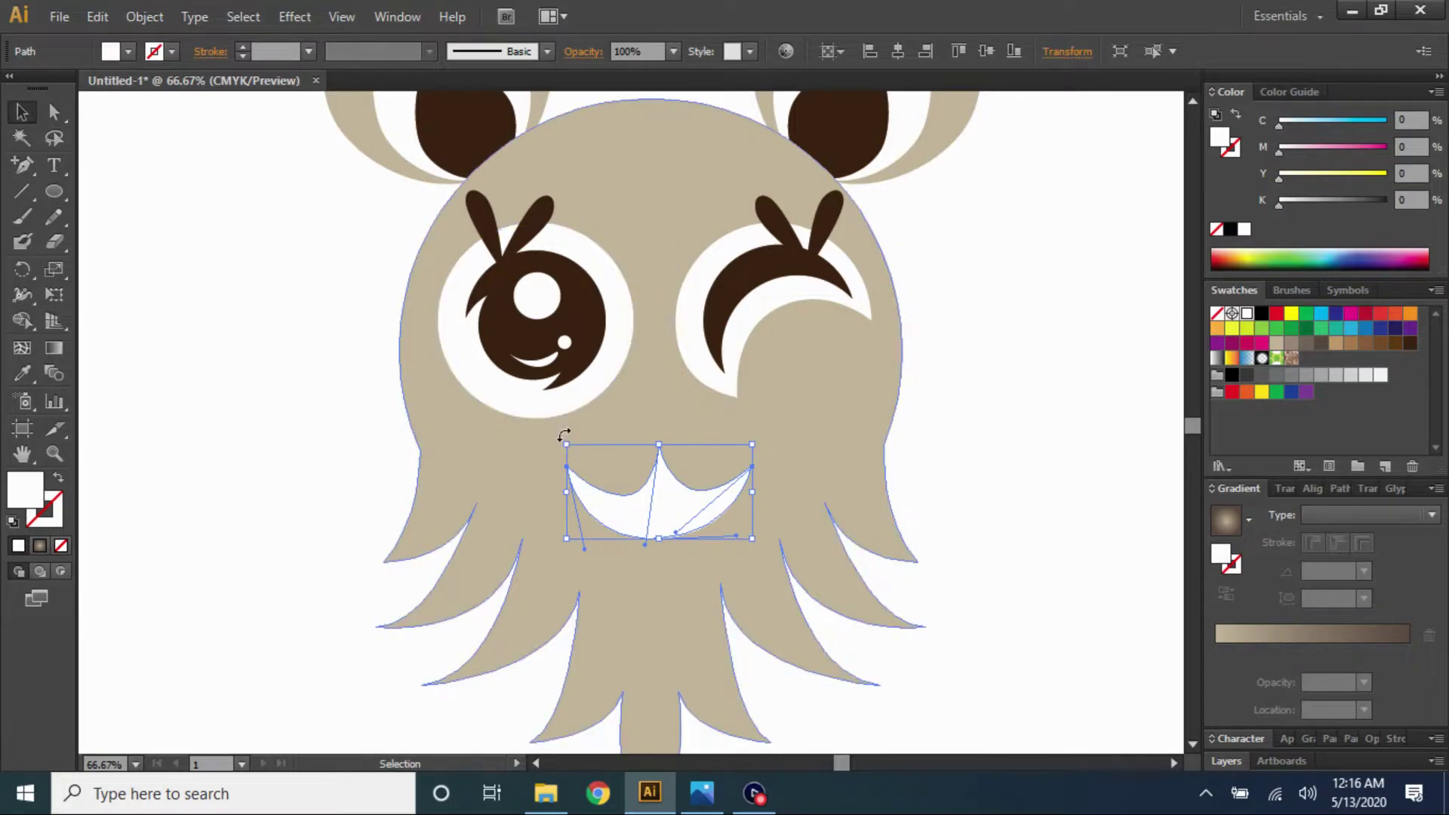
mouse_move(563, 432)
left_mouse_down()
mouse_move(615, 566)
mouse_move(644, 571)
mouse_move(688, 522)
left_mouse_up()
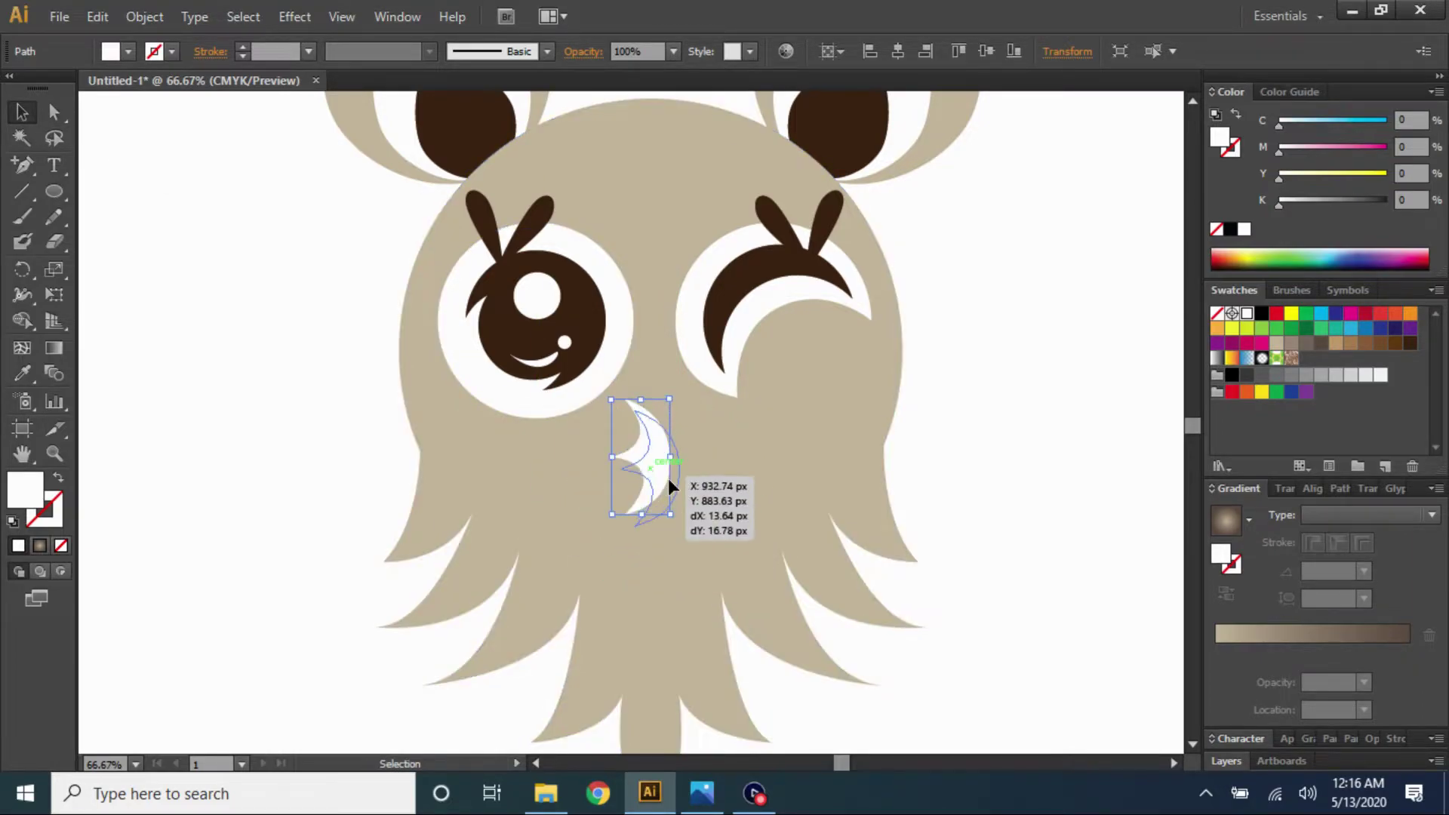
left_click(994, 470)
key("ctrl+minus")
key("ctrl+minus")
left_click(53, 198)
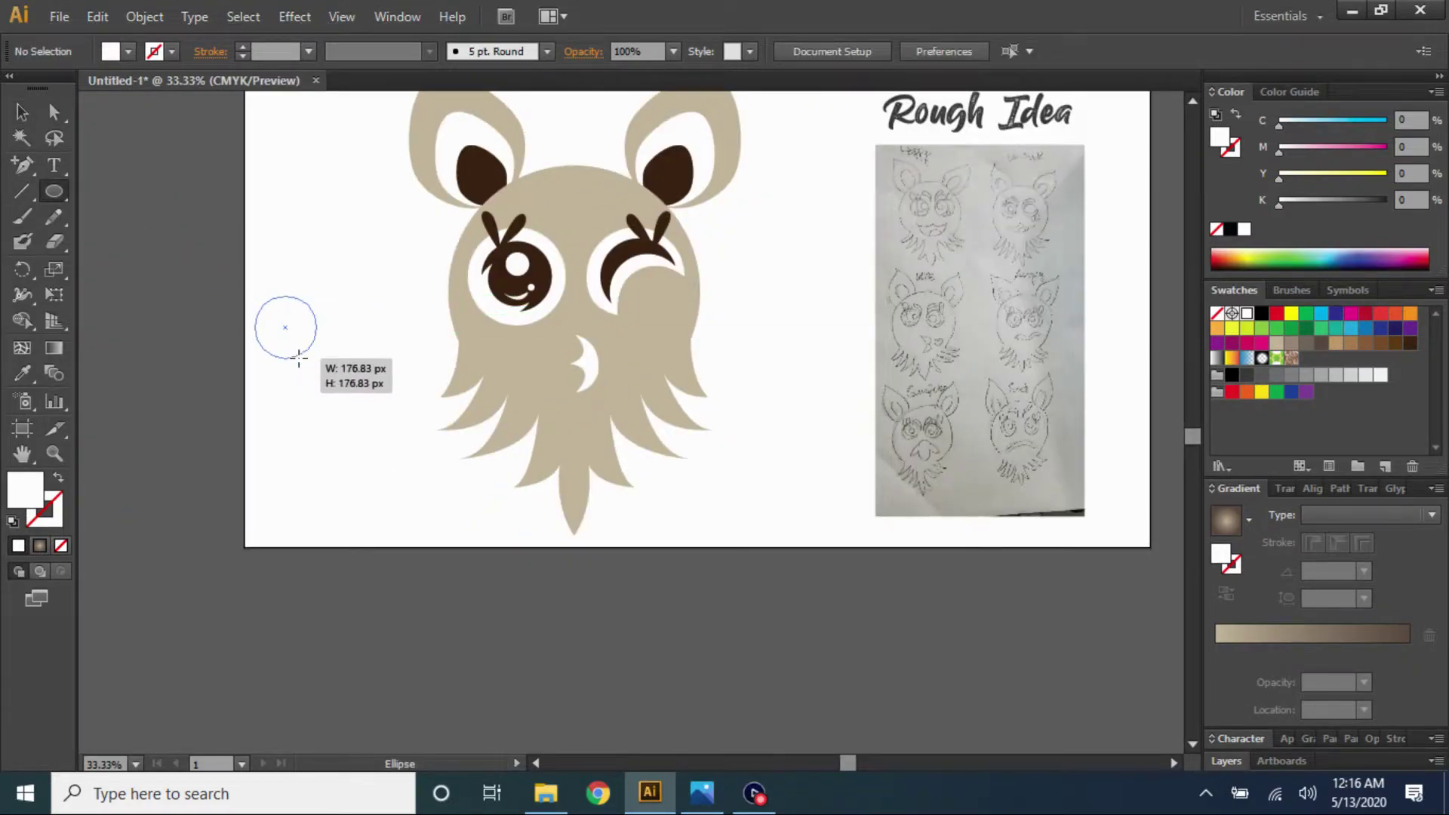
Draw two overlapping circles left of the owl as outlines with no fill
left_click_drag(299, 359, 299, 359)
key("v")
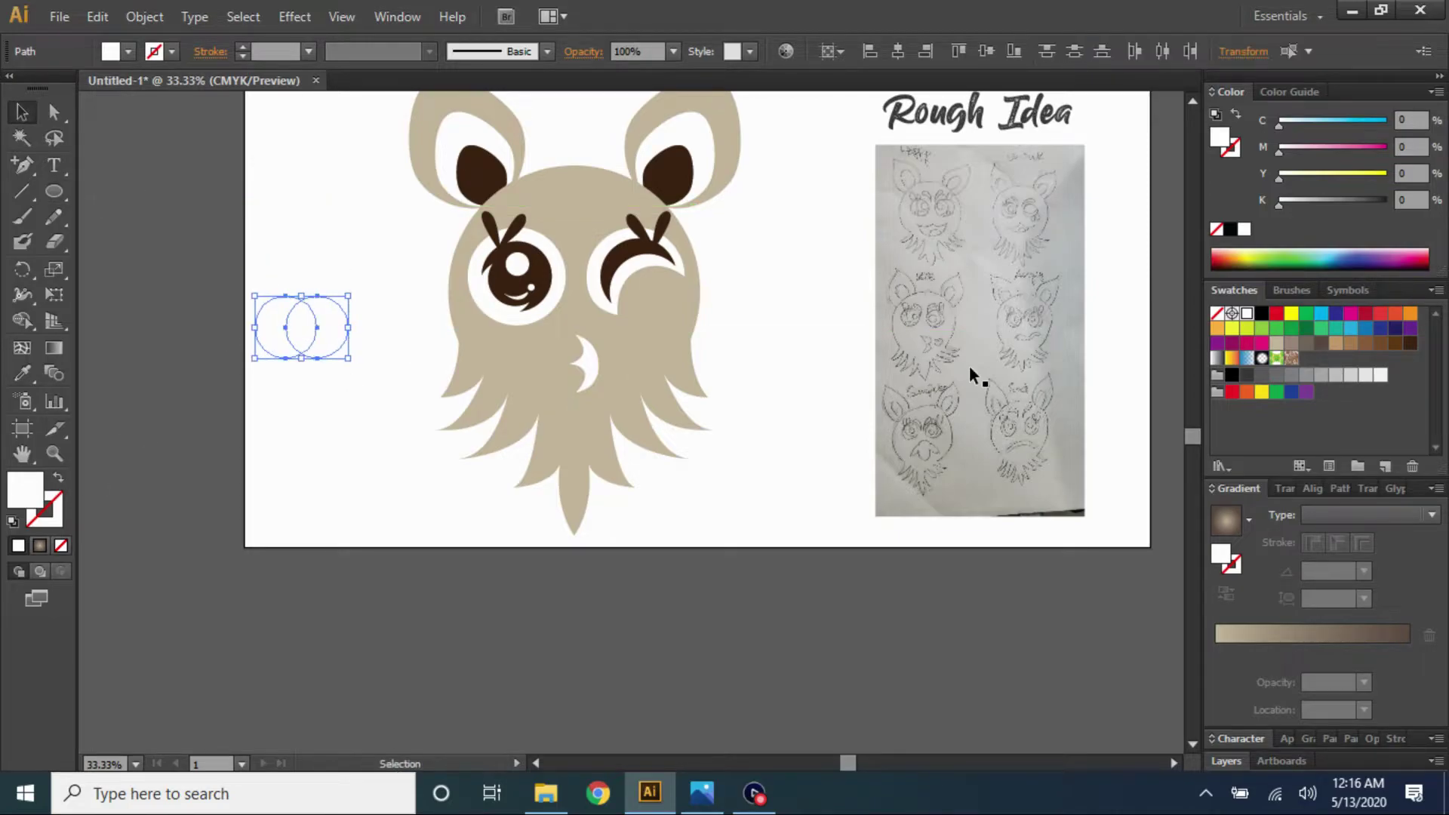
left_click(1262, 314)
key("shift+x")
left_click(282, 269)
key("ctrl+plus")
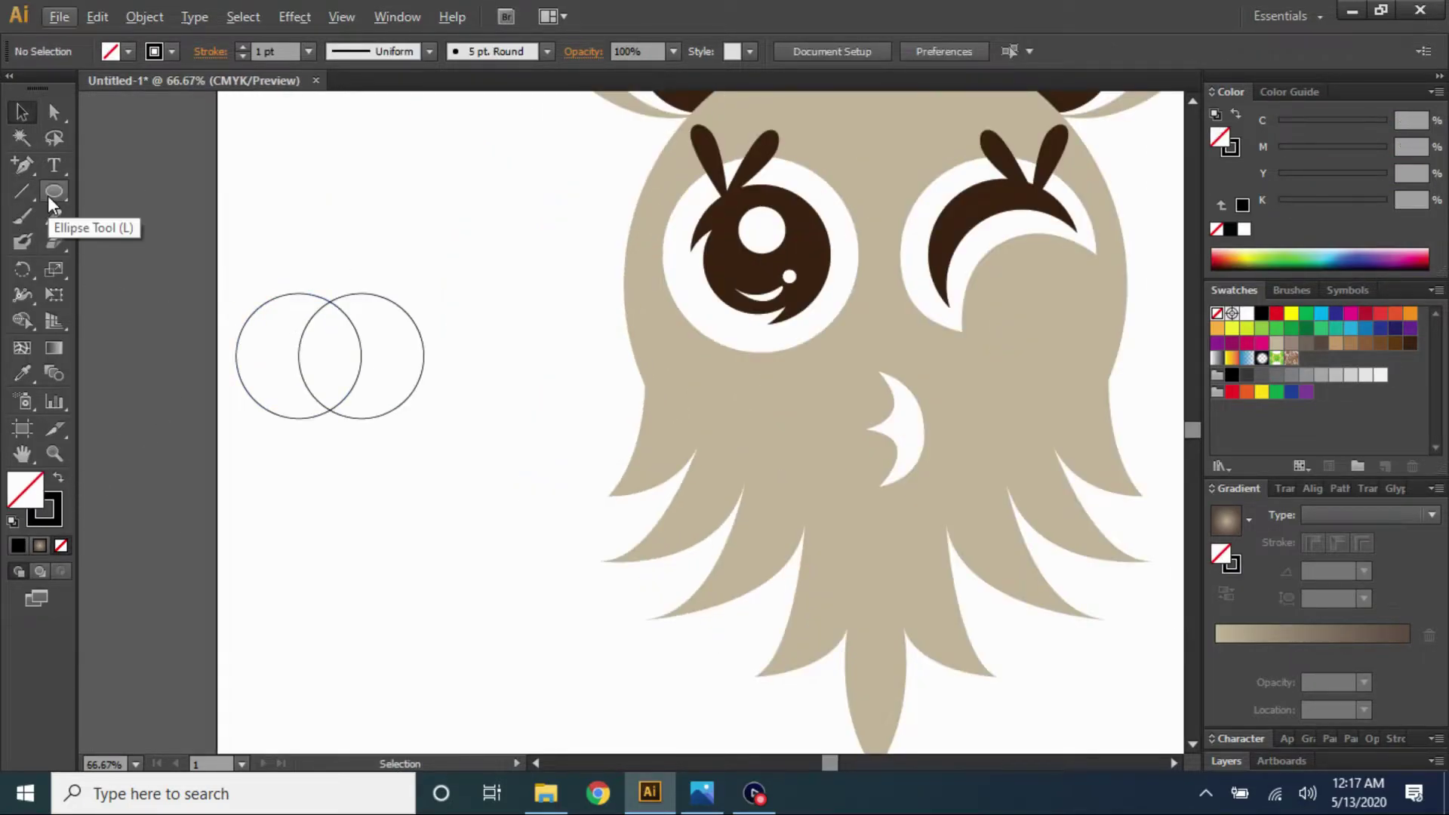
Add a 3-point star triangle sized to span both circles
left_click(53, 193)
left_click(145, 292)
left_click(278, 230)
key("Return")
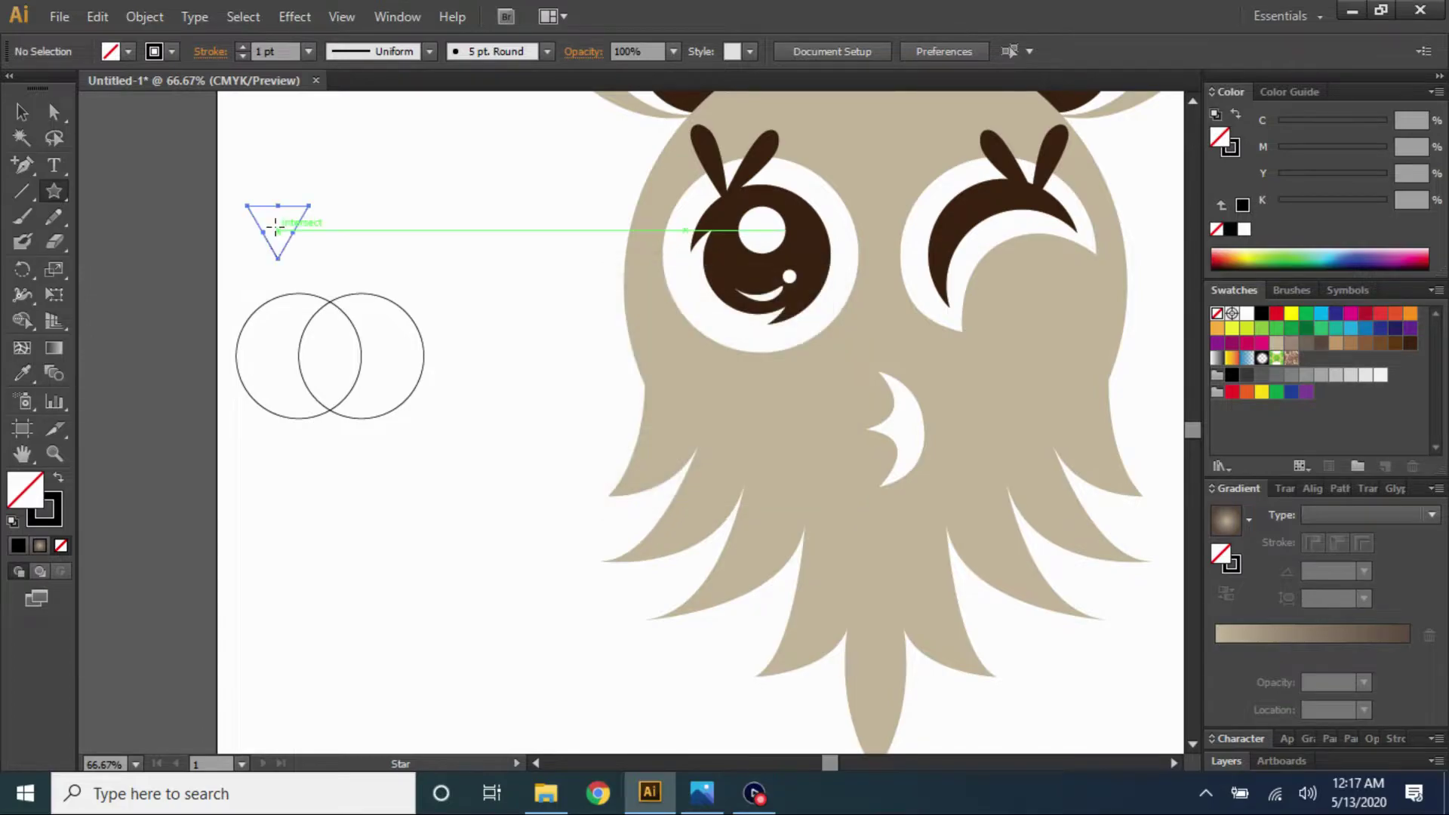
key("v")
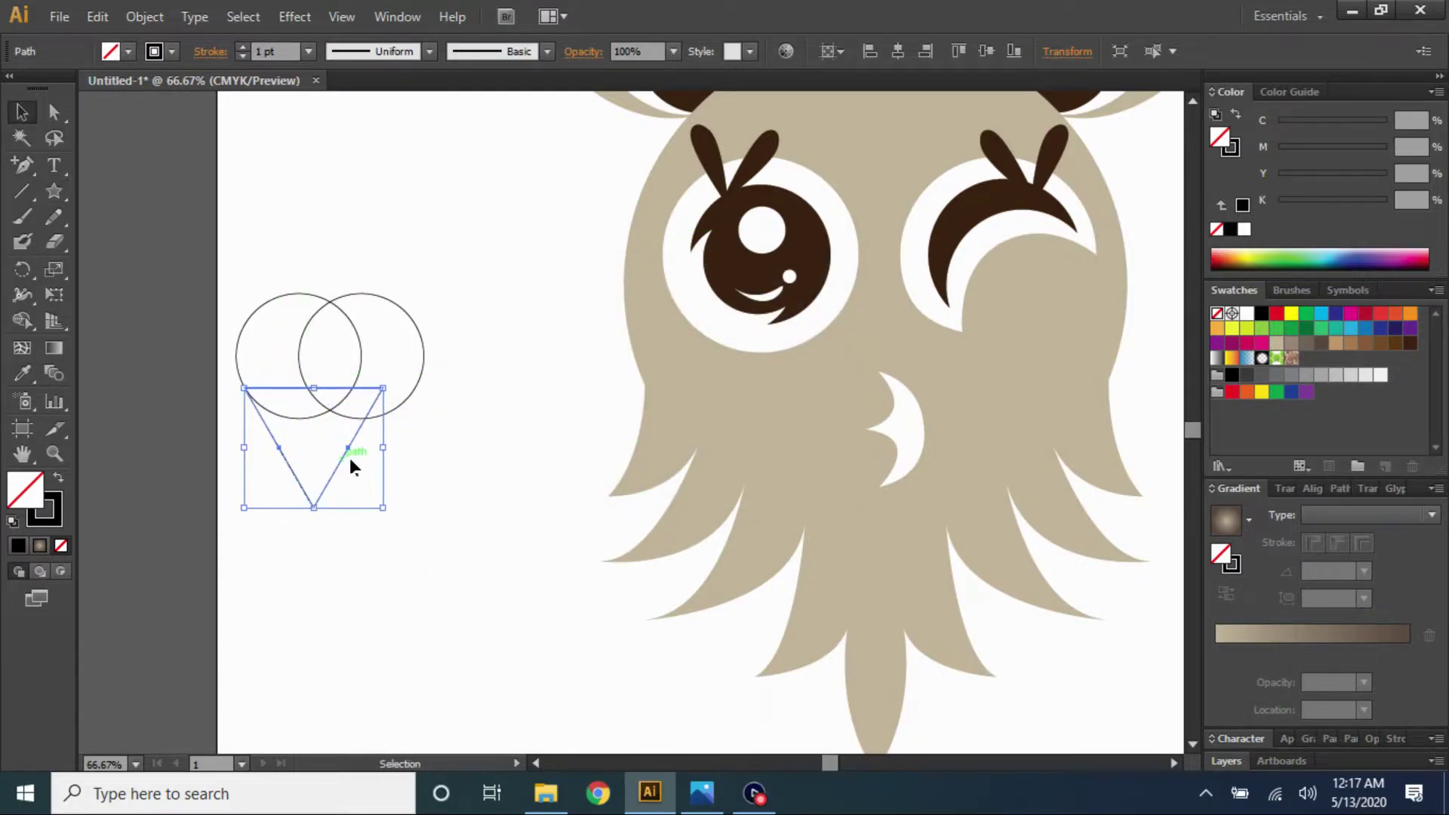
left_click_drag(417, 450, 417, 450)
left_click(293, 377)
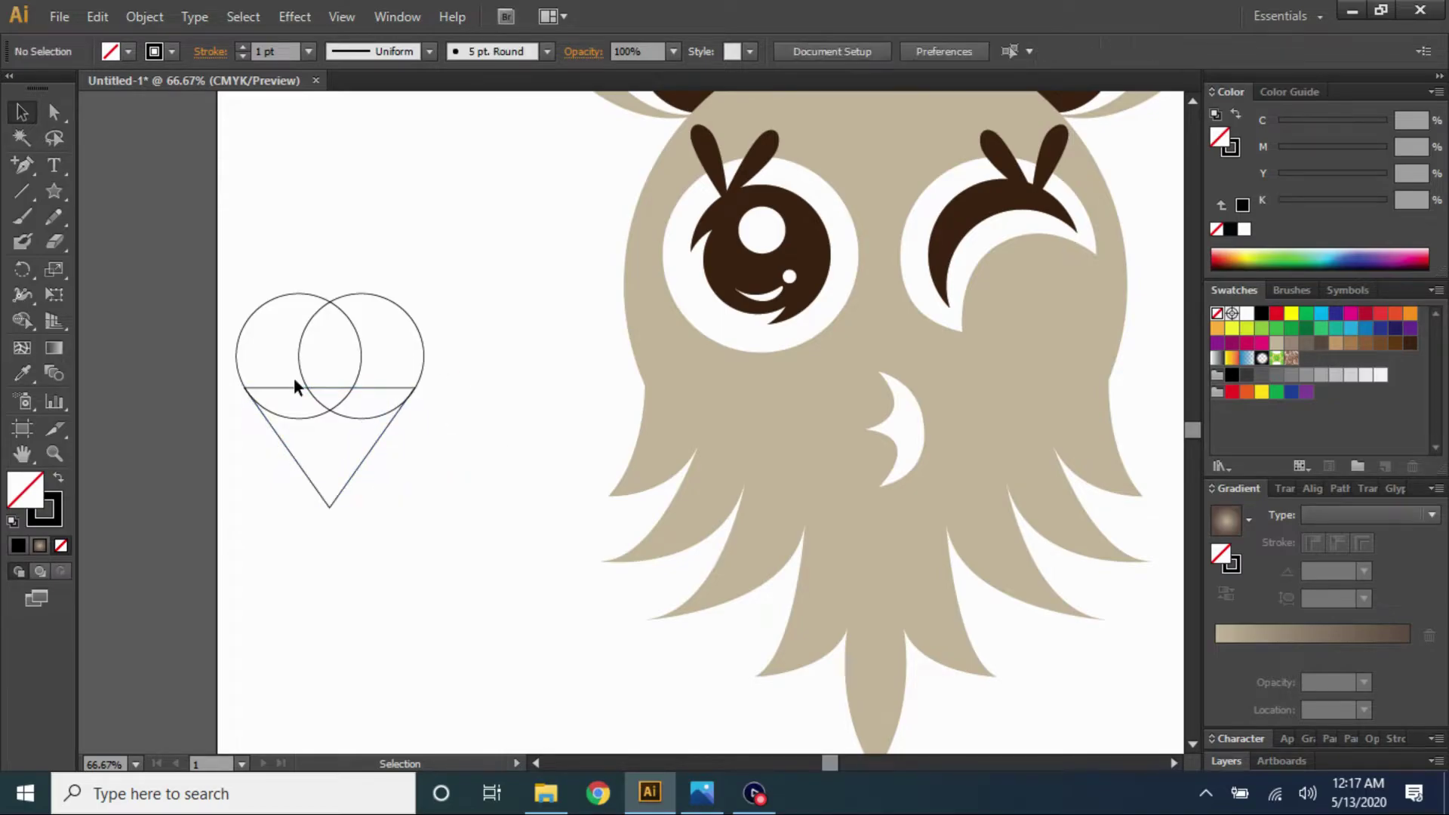
left_click(387, 390)
Select both circles and the triangle and merge them into a heart with Shape Builder
left_click(287, 254)
key("a")
left_click_drag(288, 262, 376, 334)
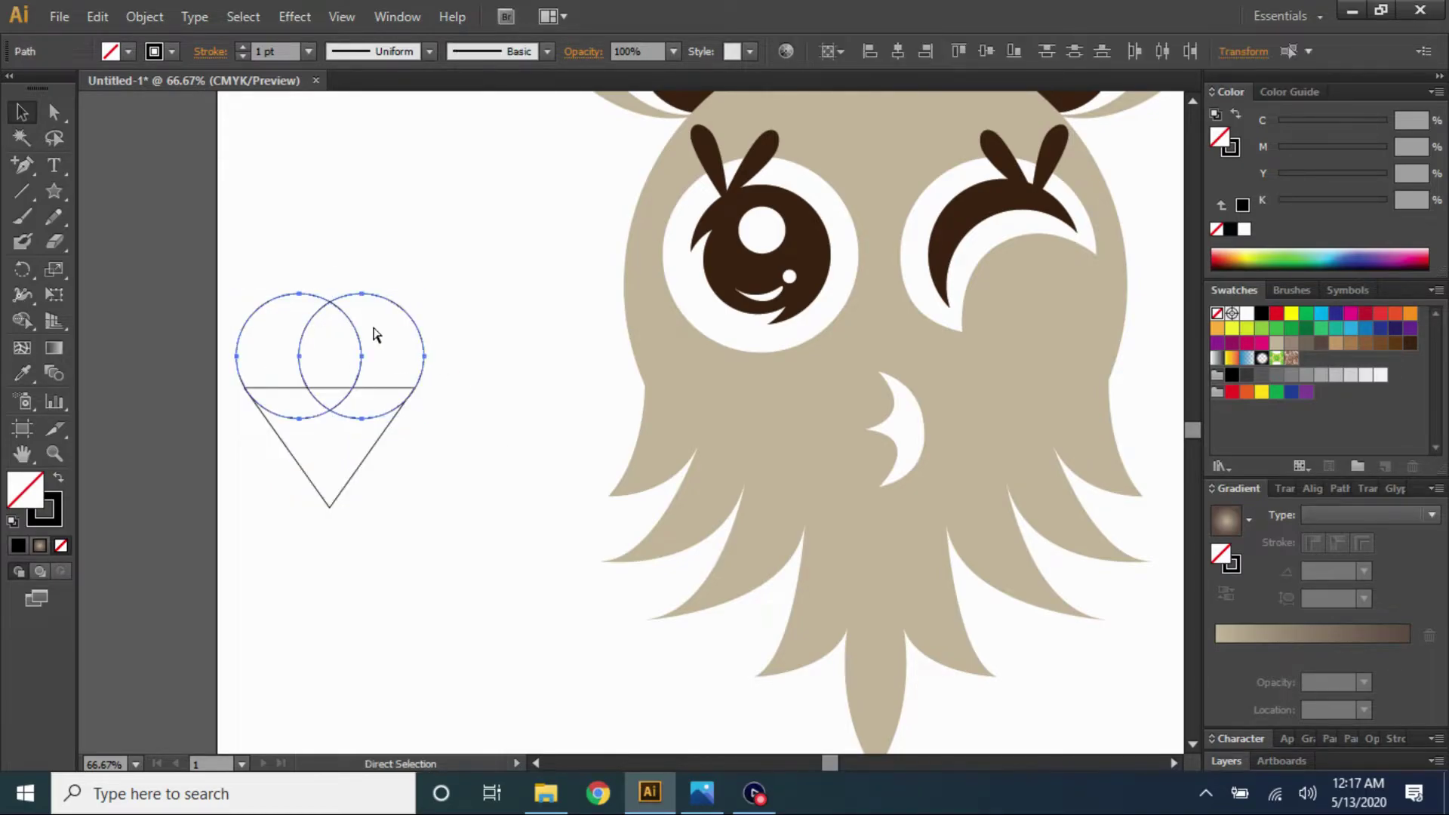
double_click(374, 452)
double_click(146, 136)
left_click(326, 306)
left_click(377, 453, "shift")
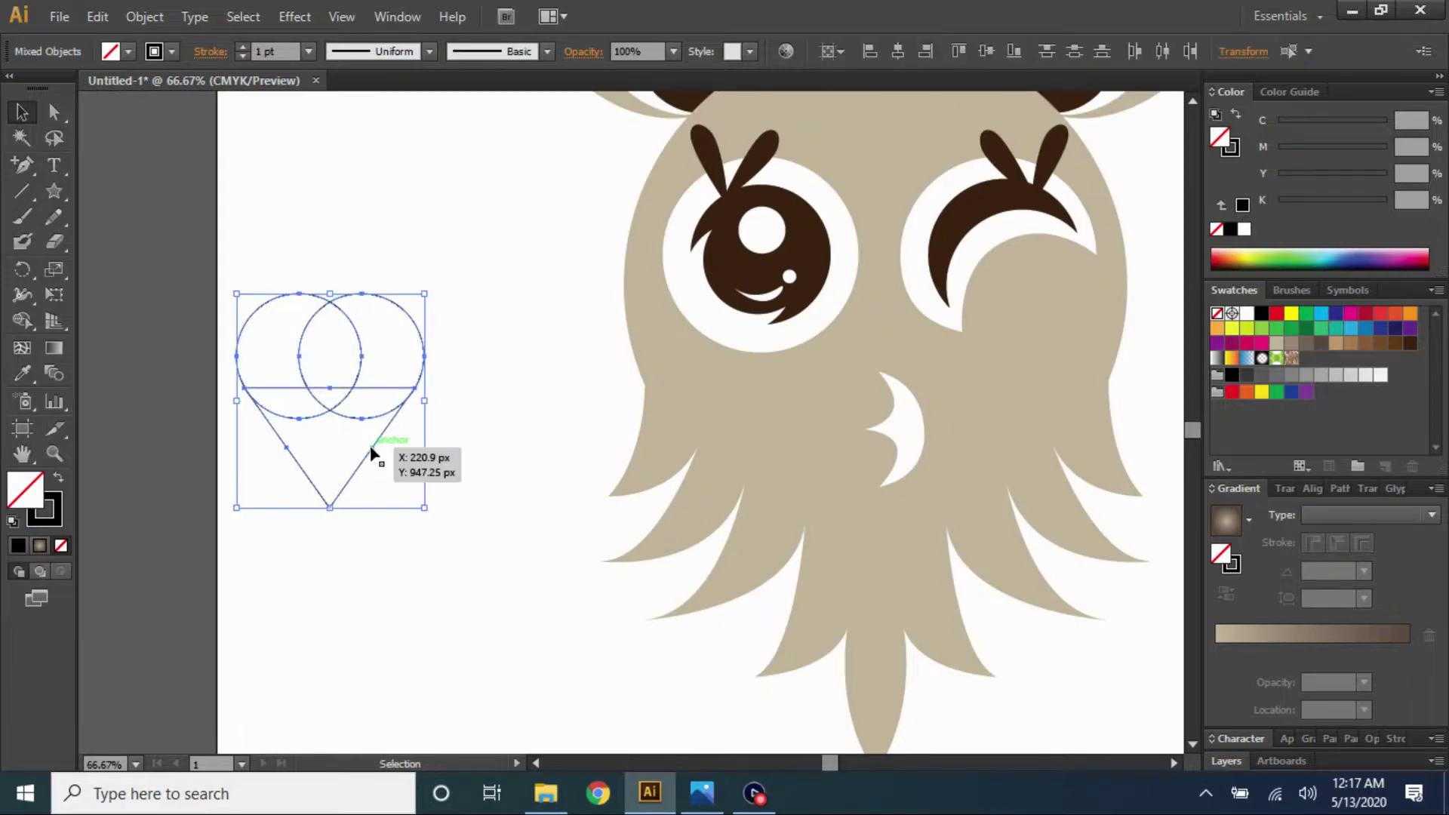
left_click_drag(249, 246, 354, 555)
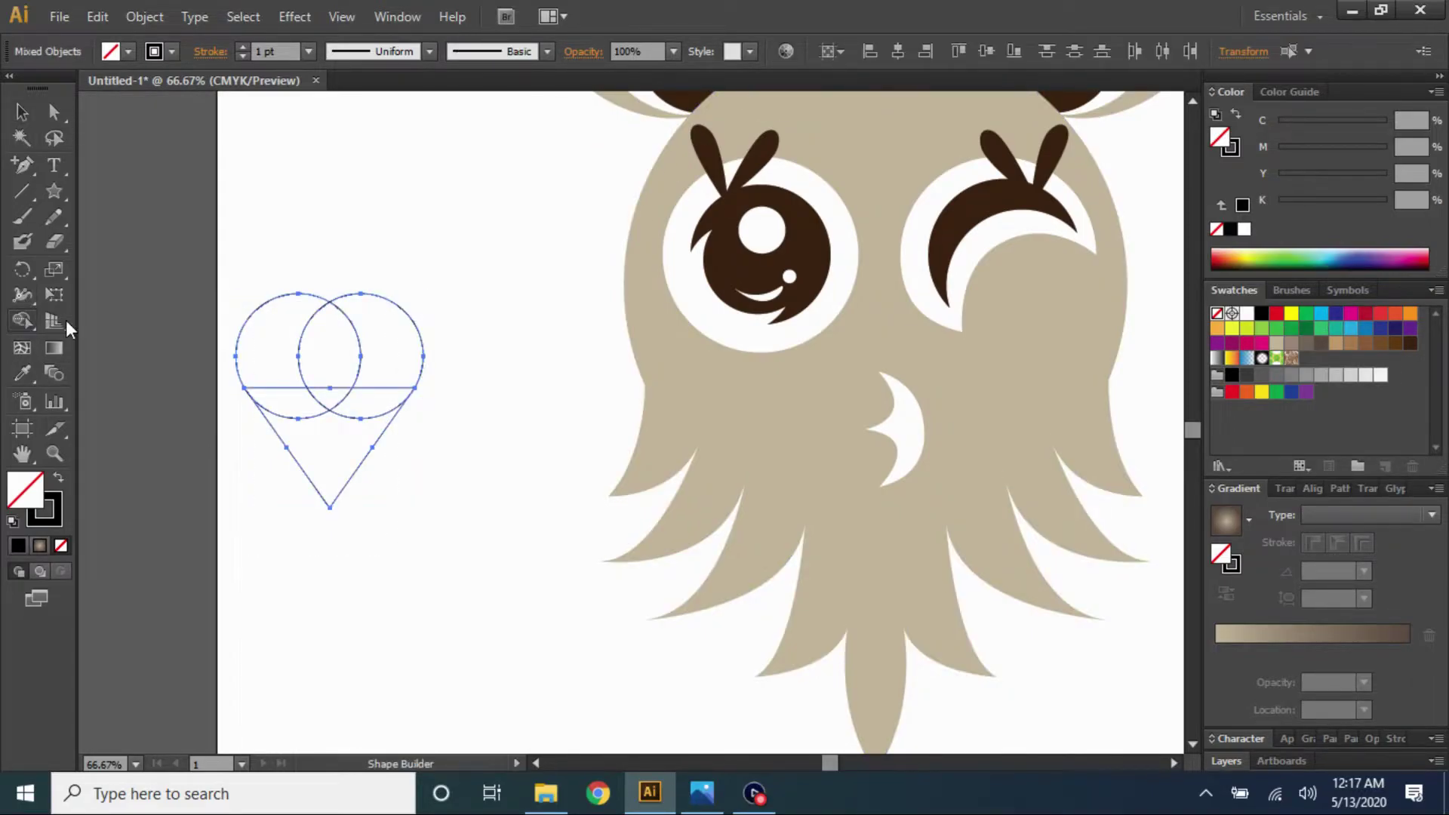
left_click_drag(264, 363, 396, 362)
Lower the heart's top notch and reshape its left and right lobes
key("ctrl+plus")
key("ctrl+plus")
key("ctrl+plus")
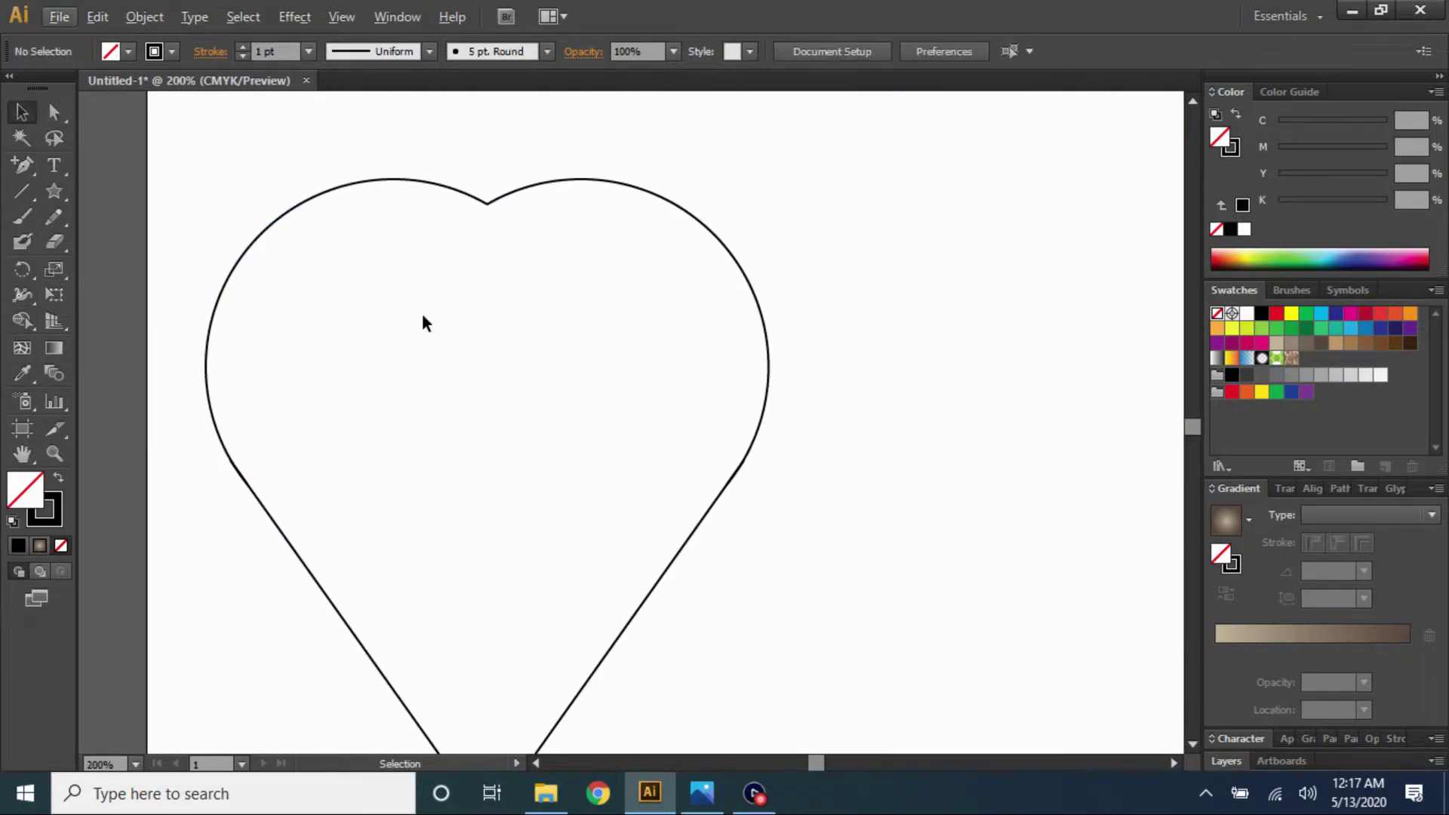
left_click(528, 256)
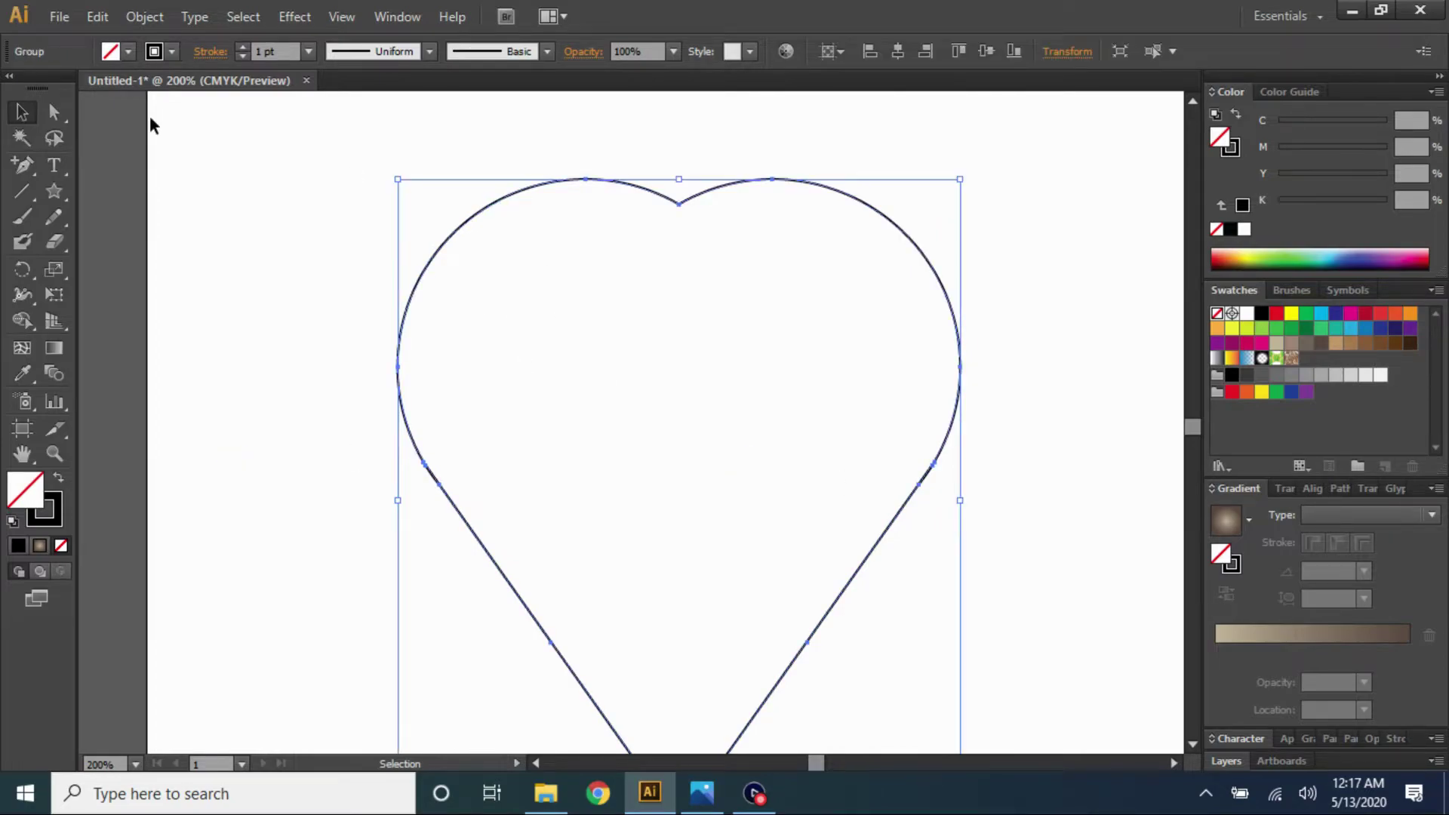
key("a")
left_click_drag(679, 204, 679, 264)
left_click(585, 179)
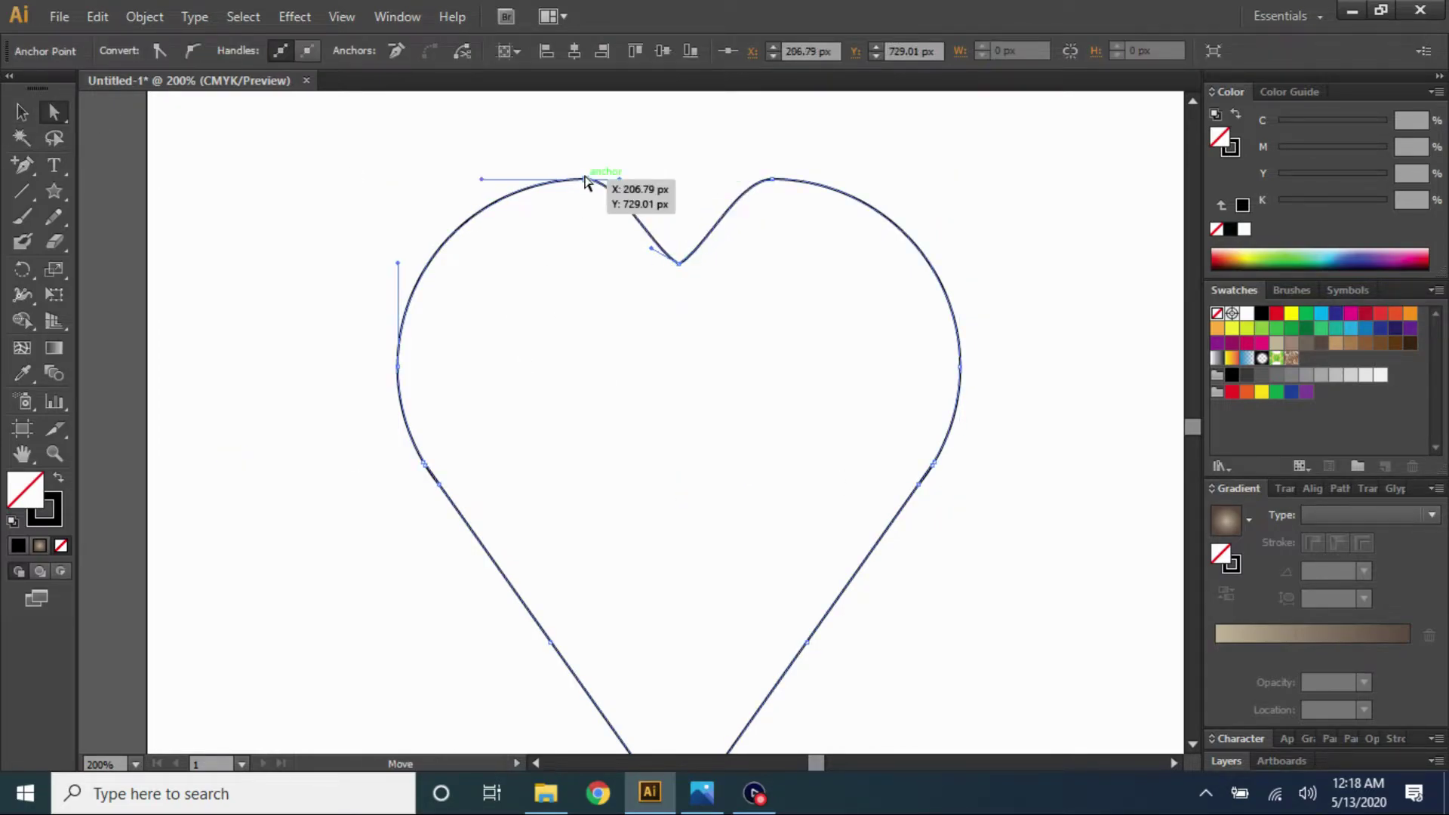
left_click_drag(548, 186, 549, 183)
mouse_move(780, 189)
left_mouse_down()
mouse_move(815, 184)
mouse_move(783, 204)
left_mouse_up()
left_click(768, 257)
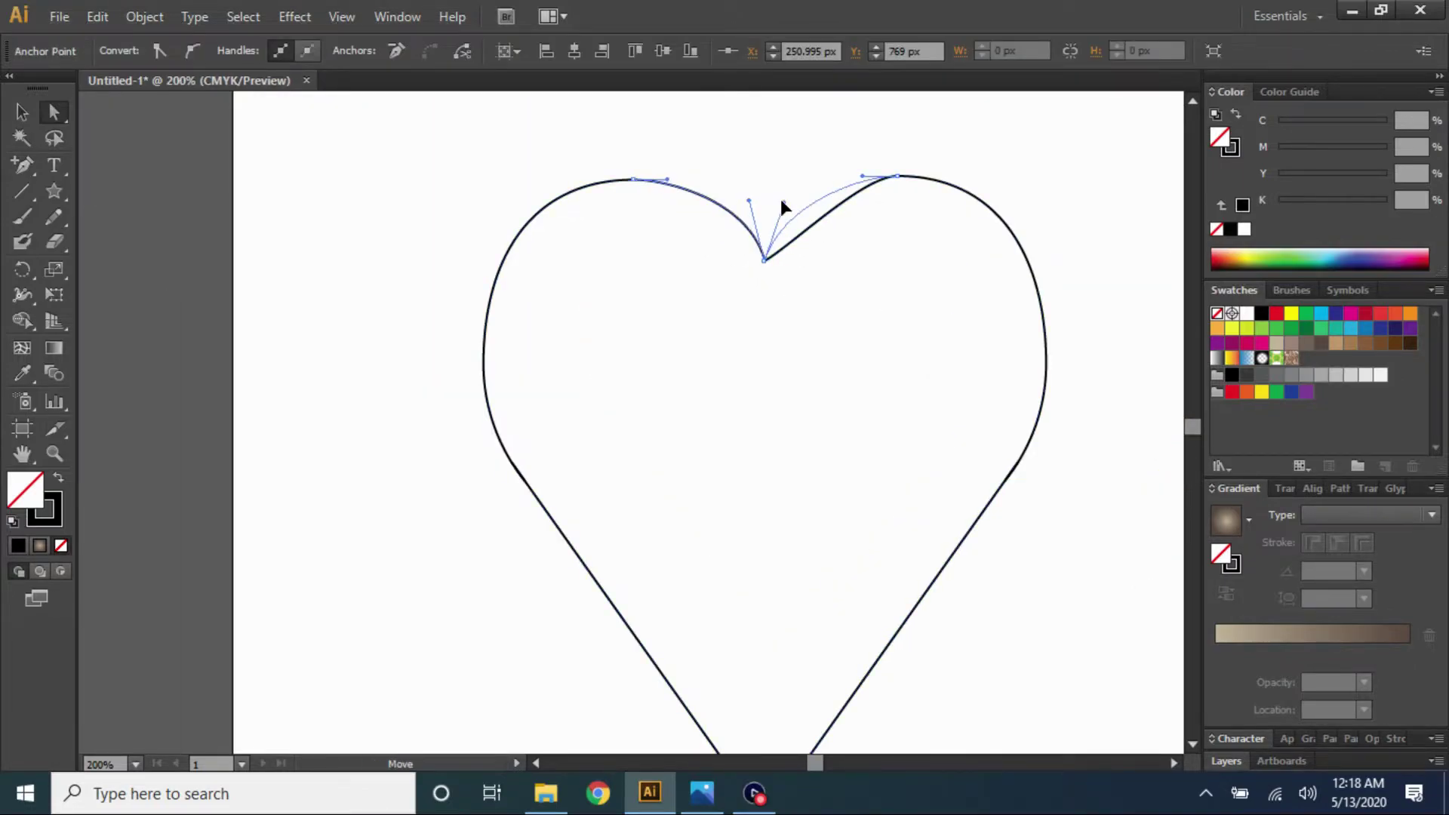
left_click(786, 145)
Adjust the heart's bottom point and lower-left edge, then fill it red
key("ctrl+minus")
key("ctrl+minus")
key("ctrl+minus")
left_click(778, 387)
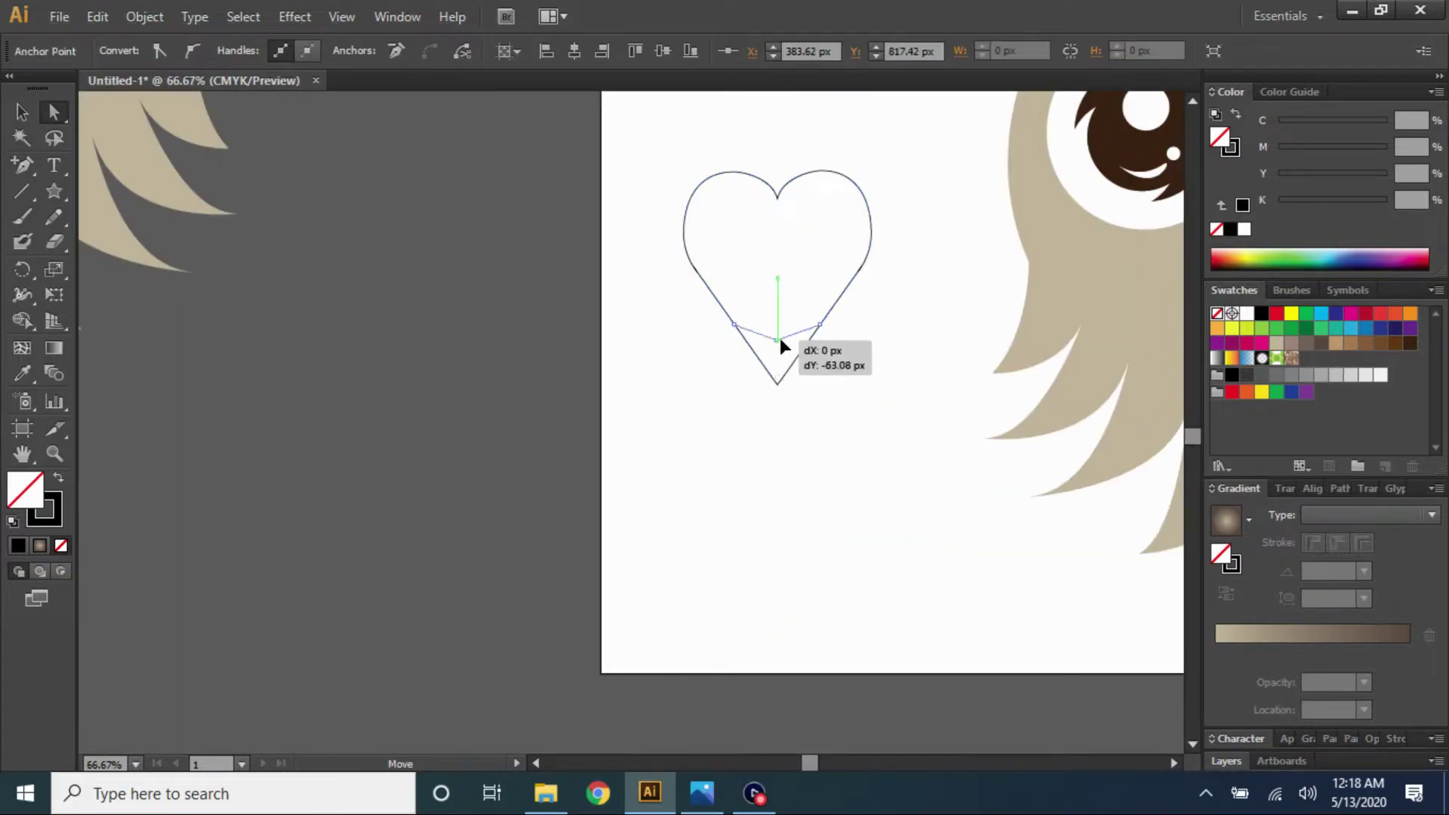
left_click_drag(778, 386, 782, 387)
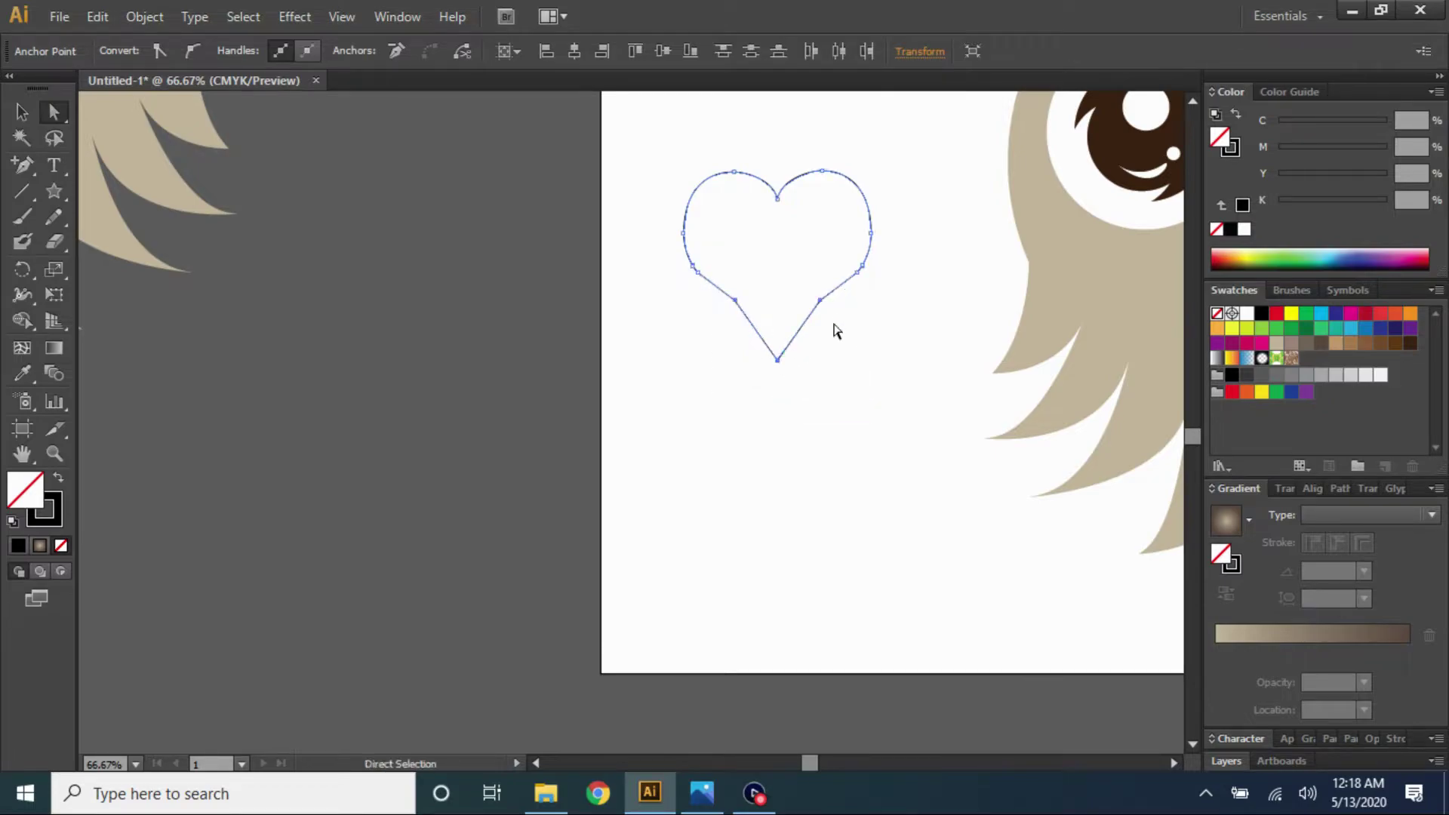
key("ctrl+plus")
left_click(679, 299)
left_click(857, 414)
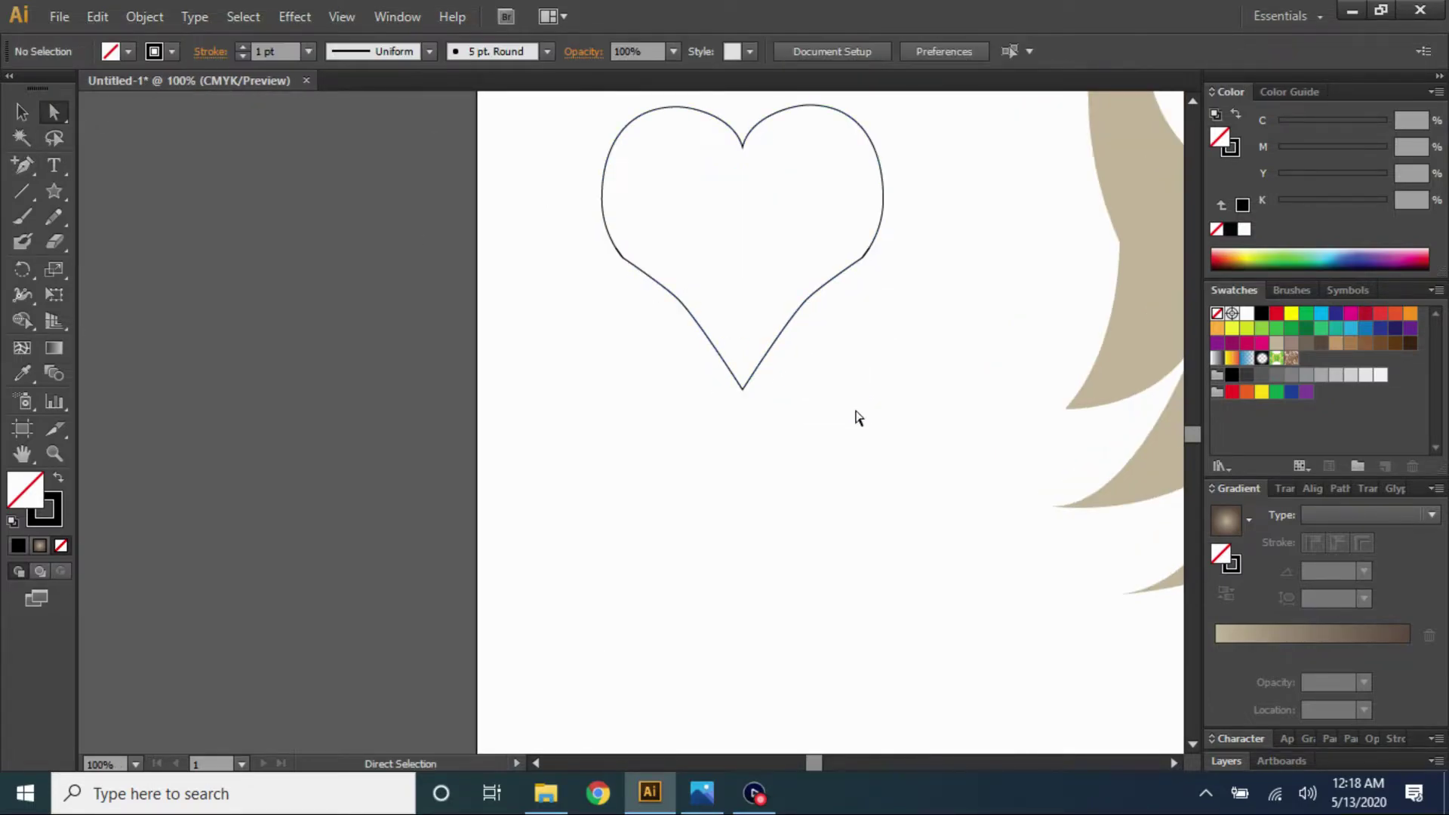
left_click(638, 269)
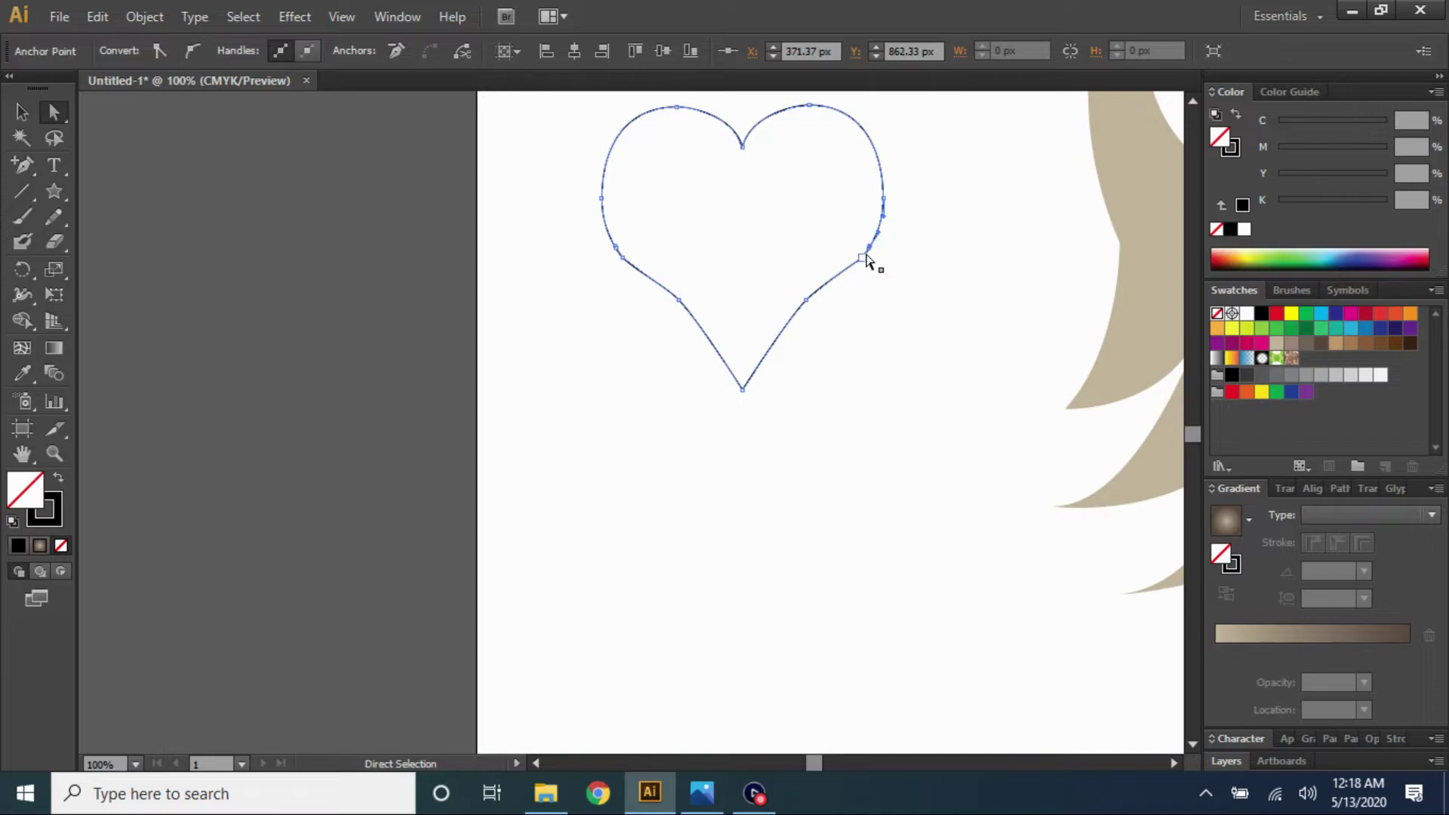
left_click(650, 272)
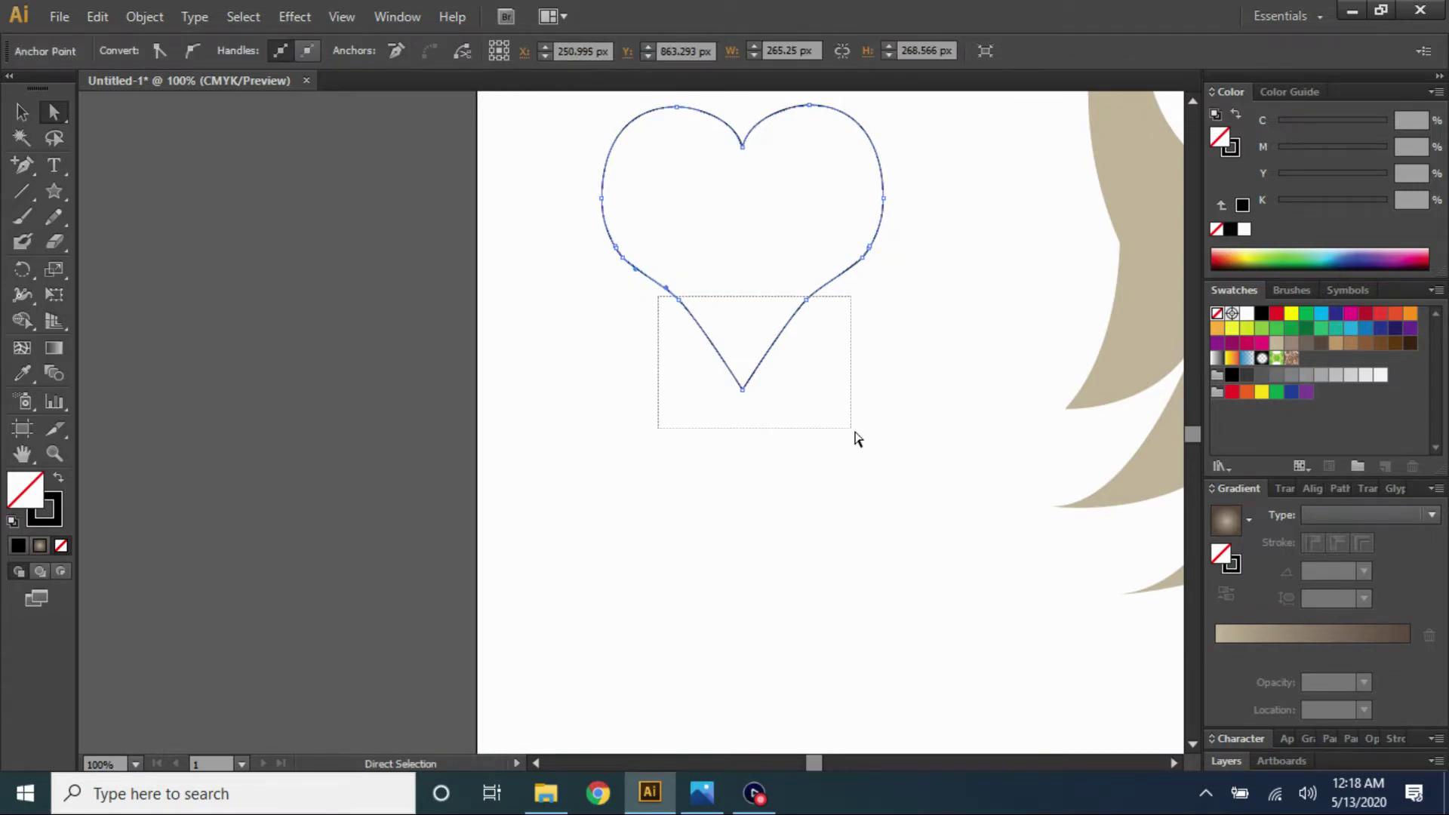
left_click_drag(858, 439, 858, 434)
left_click(703, 110)
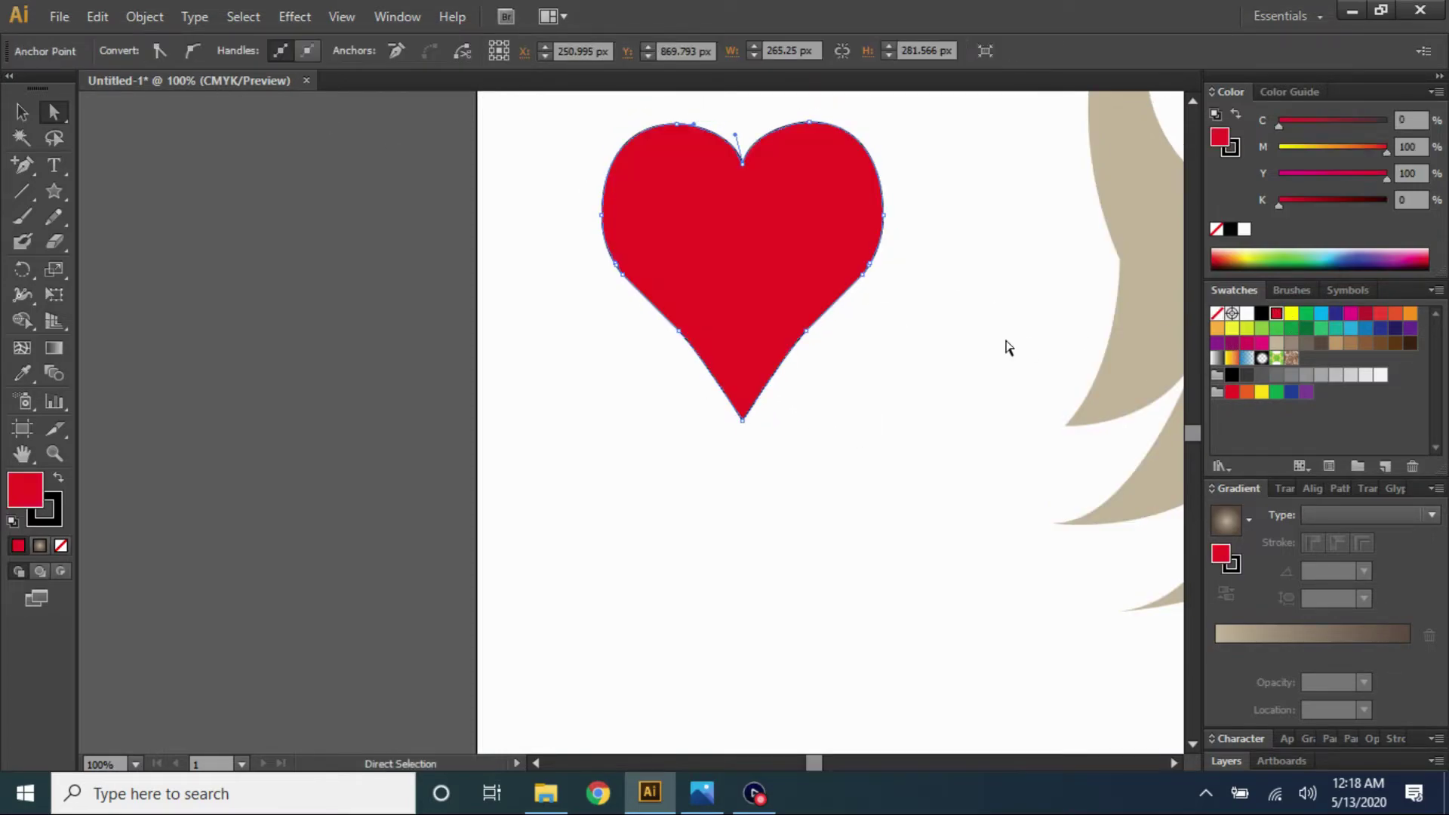
Remove the heart's outline and draw a white crescent highlight on its upper-left lobe
left_click(45, 510)
left_click(61, 545)
left_click(22, 165)
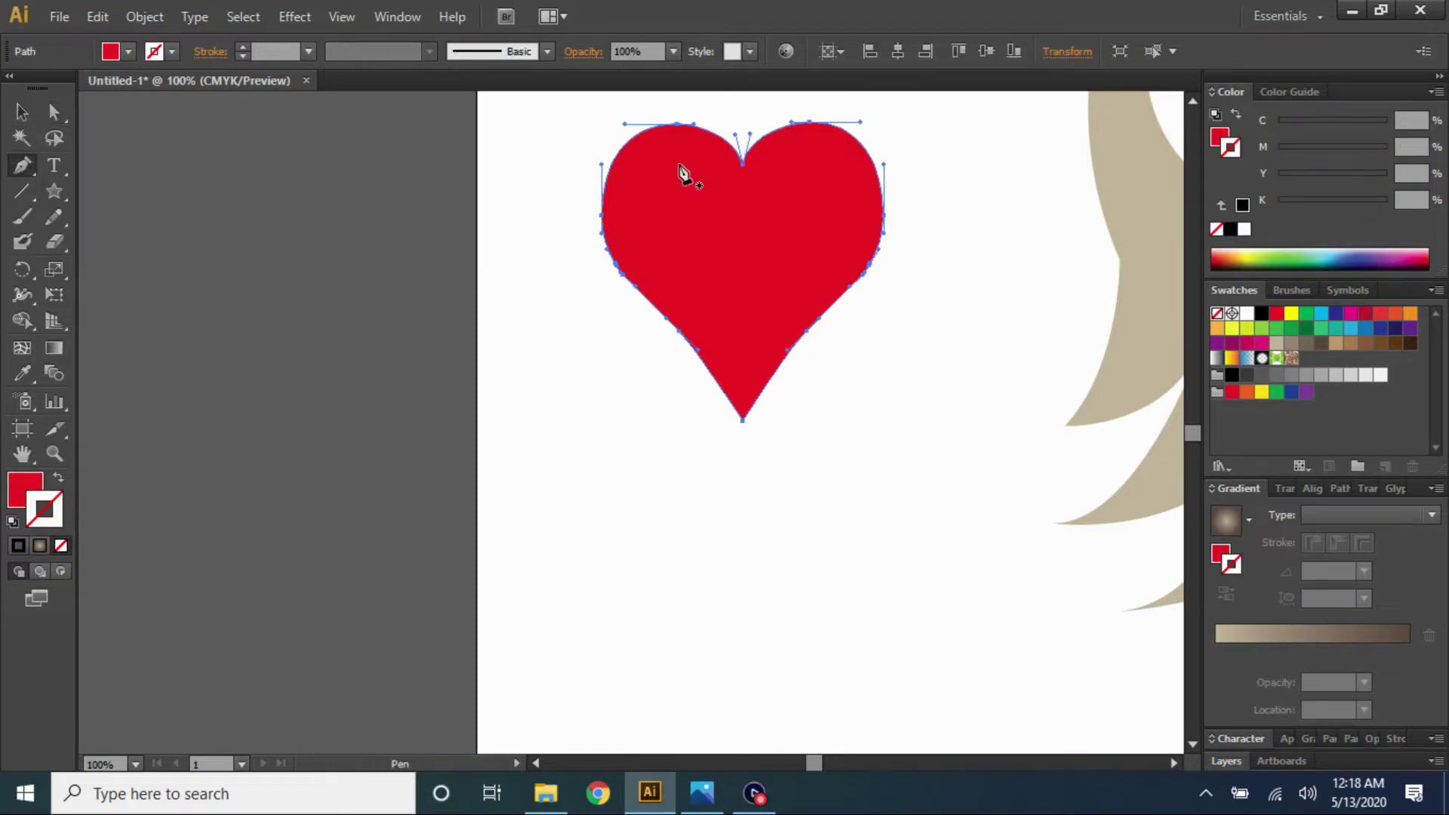
left_click_drag(759, 326, 747, 326)
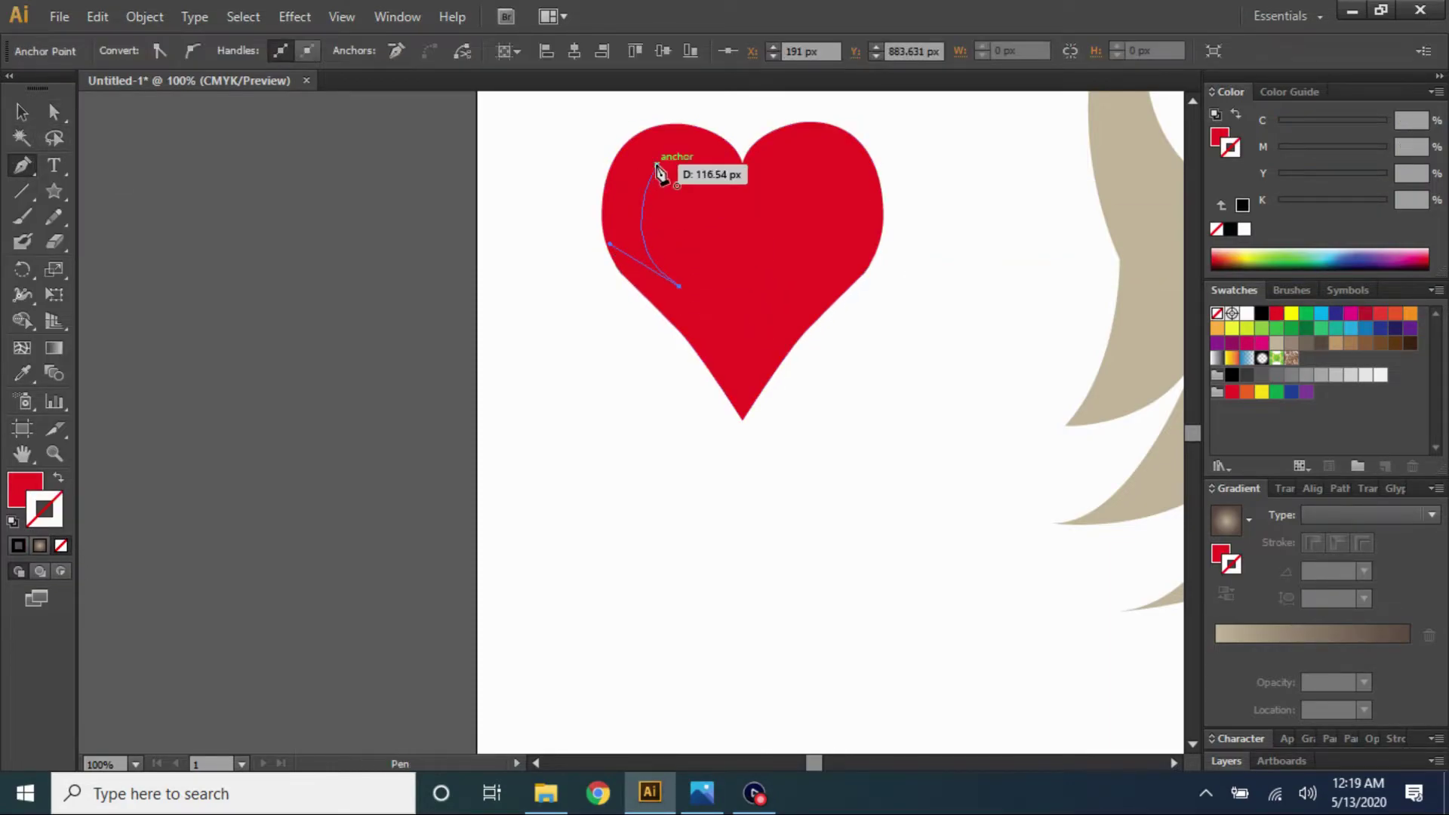
left_click_drag(658, 172, 678, 178)
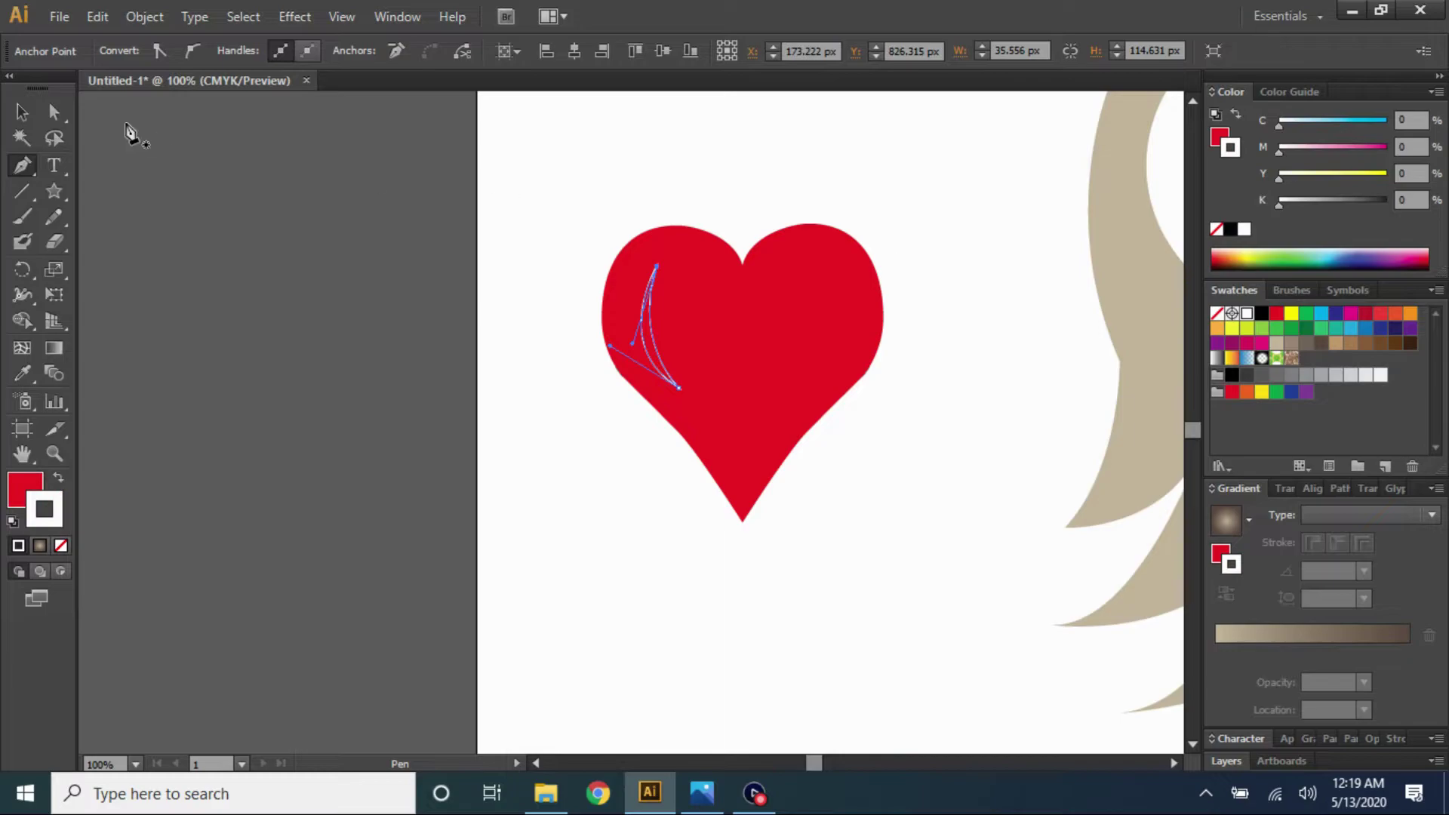
left_click(58, 479)
left_click(23, 112)
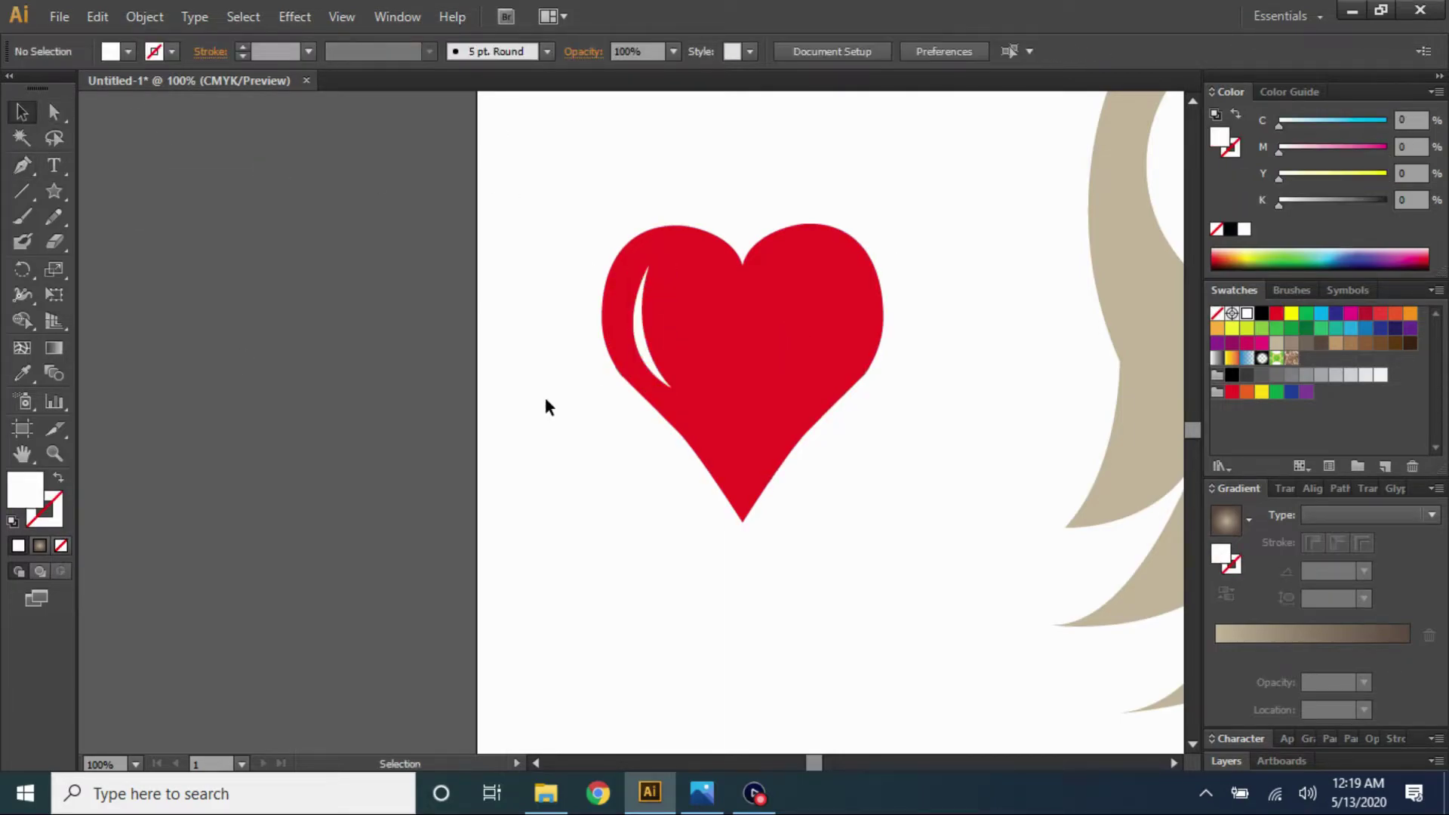
Draw a small white circle and move it to the right
left_click(53, 191)
left_click(143, 239)
mouse_move(424, 225)
left_mouse_down()
mouse_move(458, 259)
mouse_move(665, 262)
left_mouse_up()
left_click(23, 113)
Move the red heart with its highlight onto the winking creature's cheek and resize it
scroll(681, 252, "down", 3)
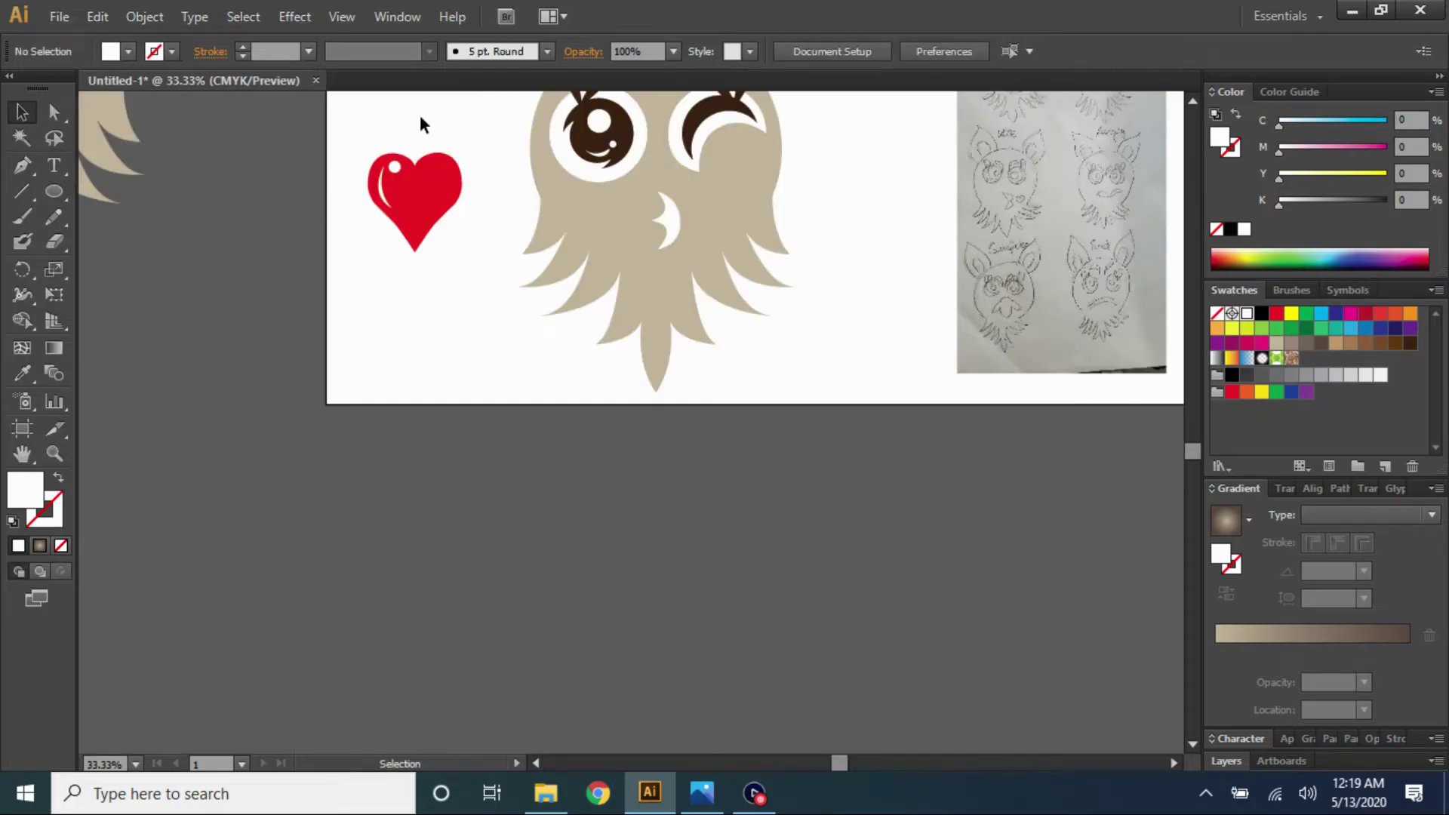
scroll(420, 115, "up", 3)
key("Delete")
left_click(335, 315)
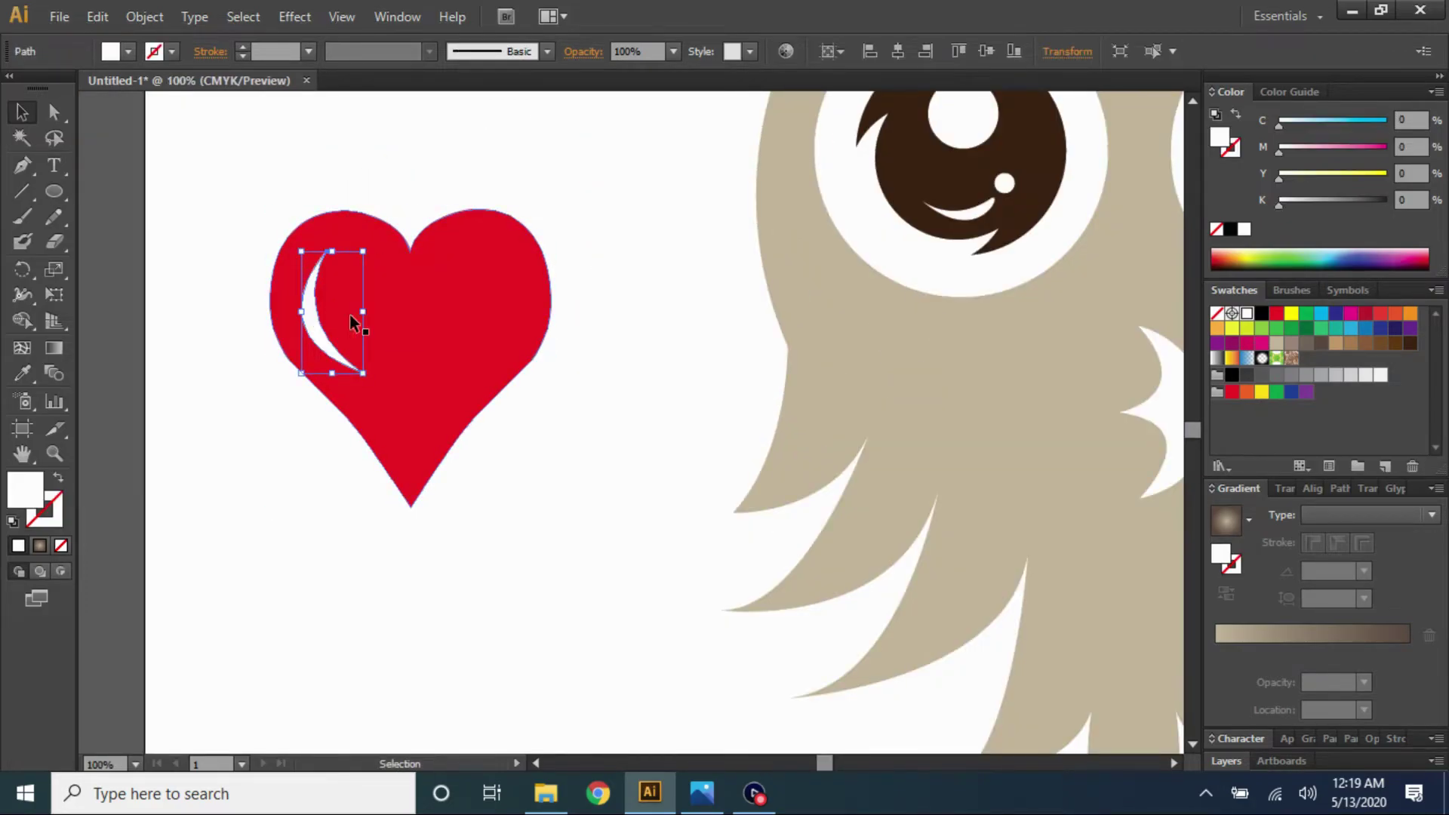
left_click(188, 274)
scroll(188, 275, "down", 3)
mouse_move(236, 223)
left_mouse_down()
mouse_move(314, 302)
mouse_move(592, 278)
left_mouse_up()
scroll(579, 224, "up", 2)
left_click_drag(638, 422, 666, 436)
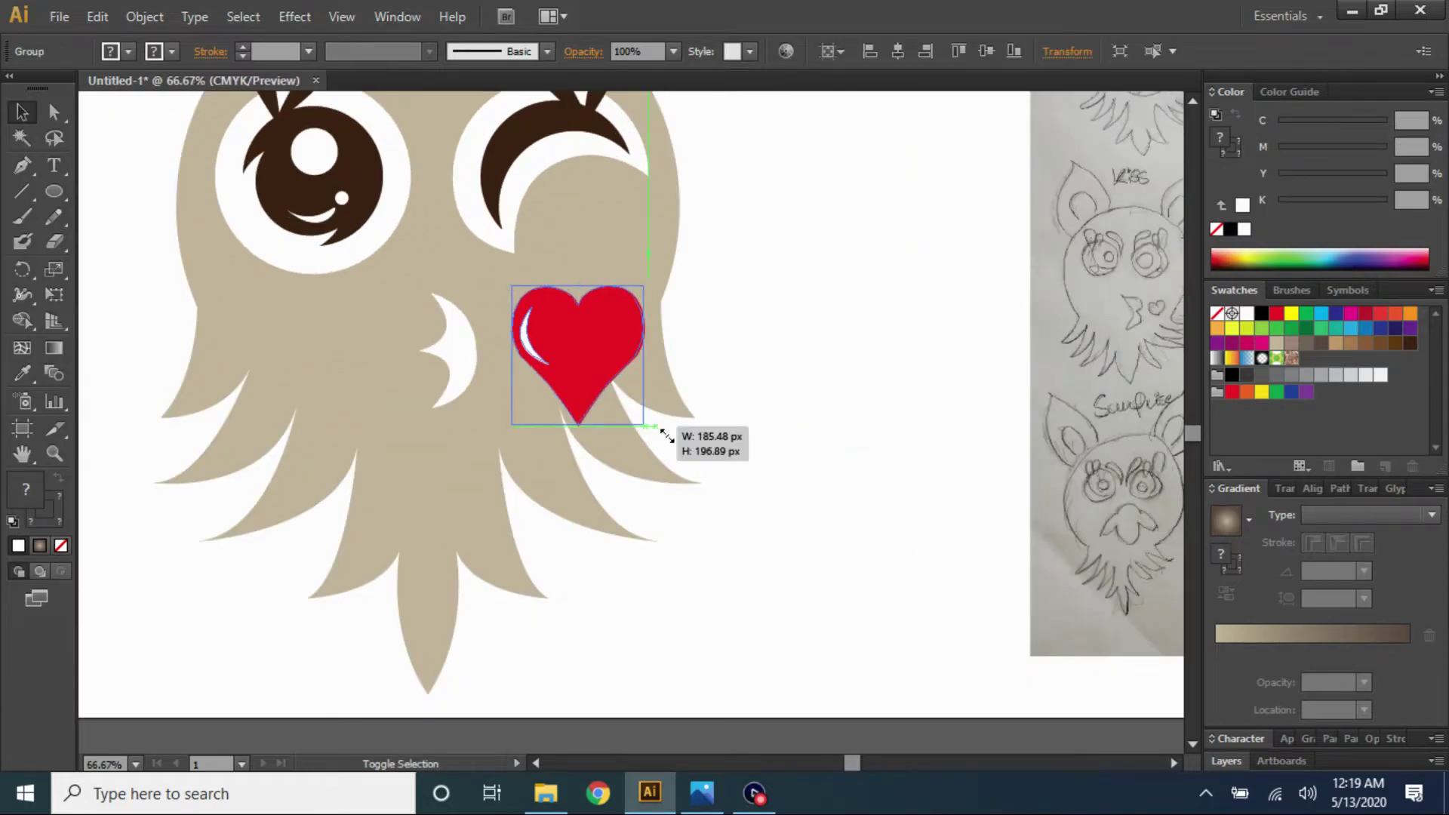
left_click(690, 315)
Smooth the heart's edge where it overlaps the fur
scroll(690, 315, "up", 3)
scroll(640, 450, "down", 2)
scroll(406, 324, "up", 5)
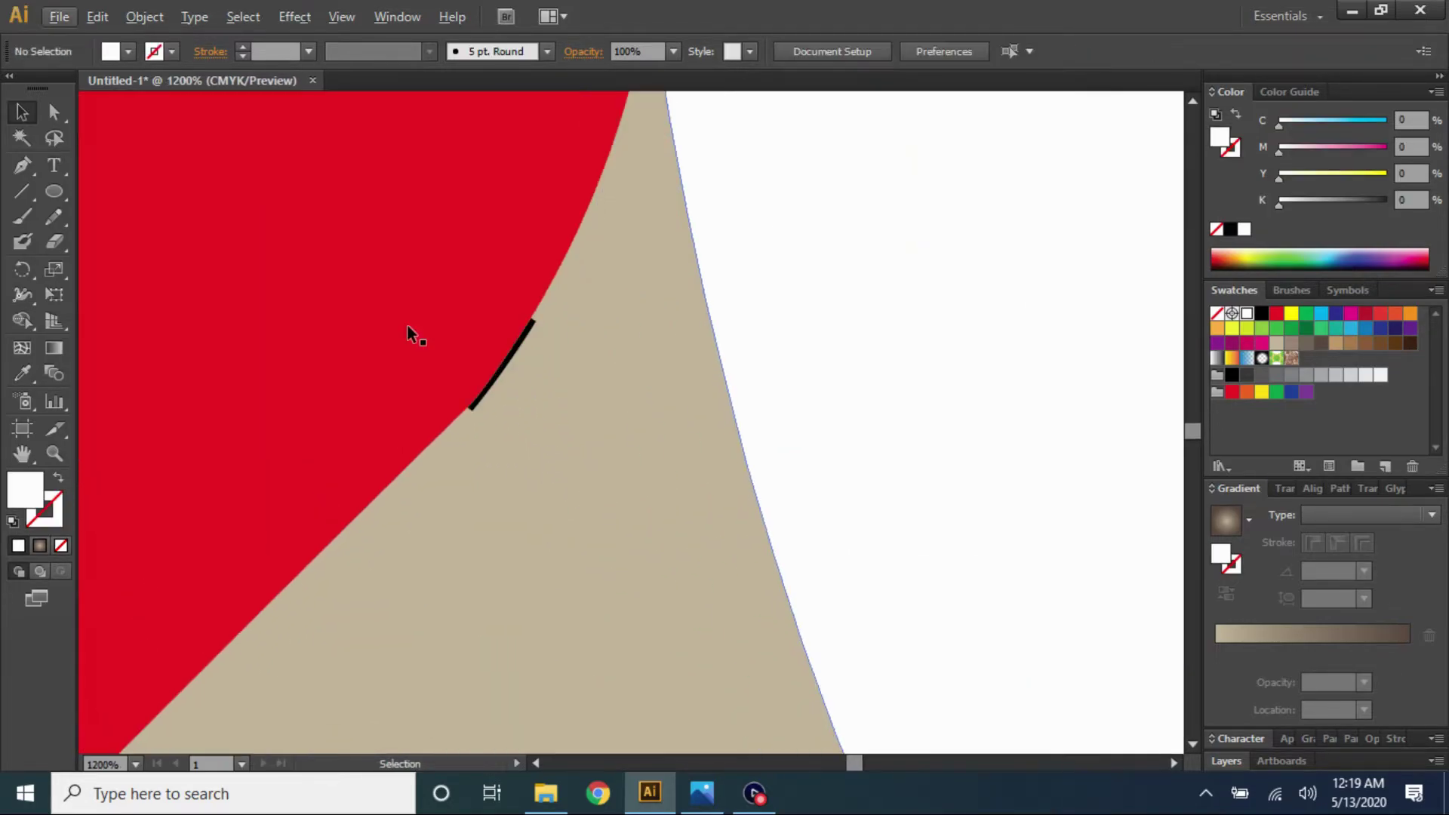
left_click(499, 380)
left_click_drag(494, 408, 503, 397)
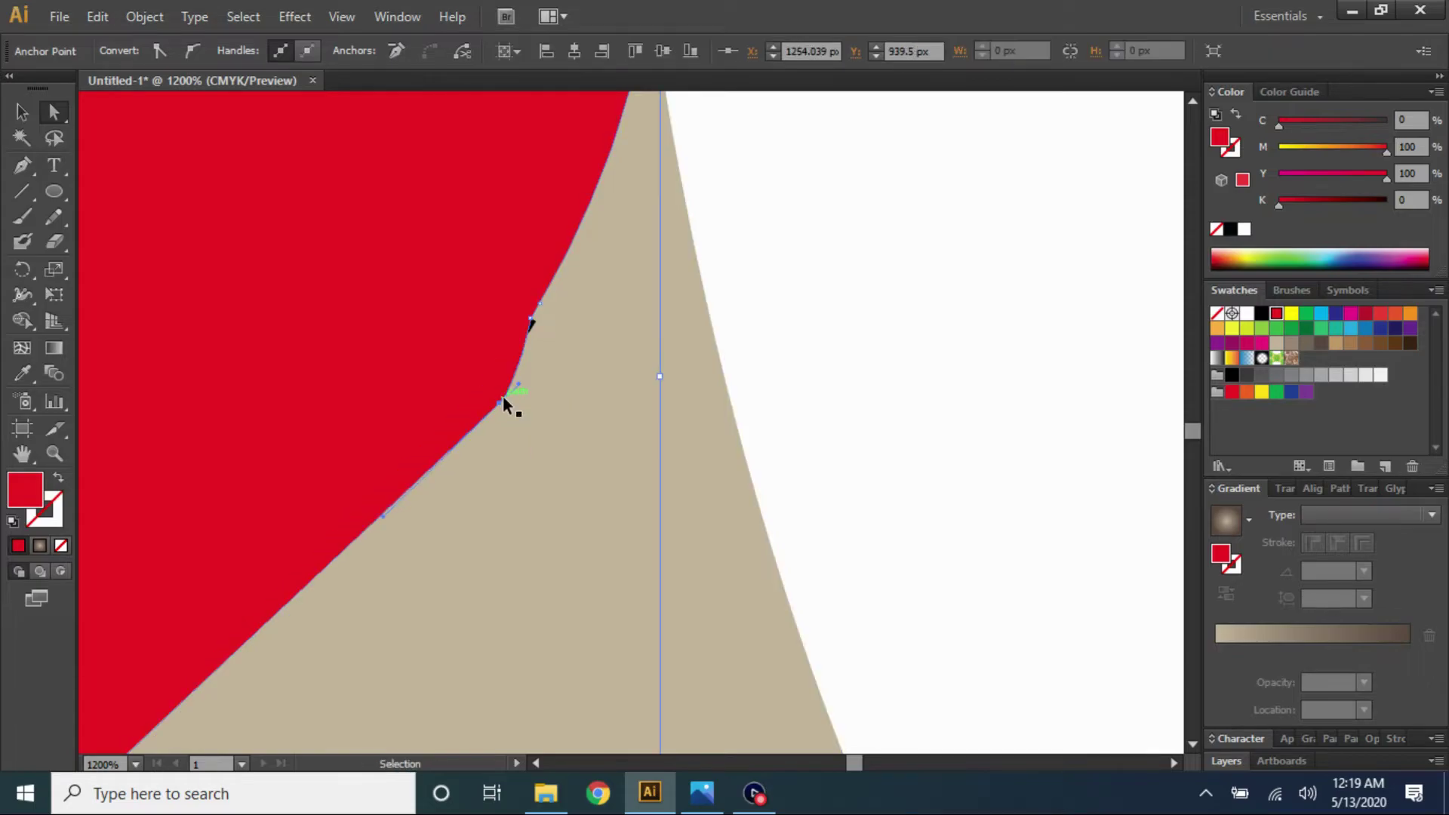
scroll(593, 337, "down", 7)
Reselect the whole heart and set it beside the creature's puckered mouth
key("v")
left_click_drag(563, 324, 909, 307)
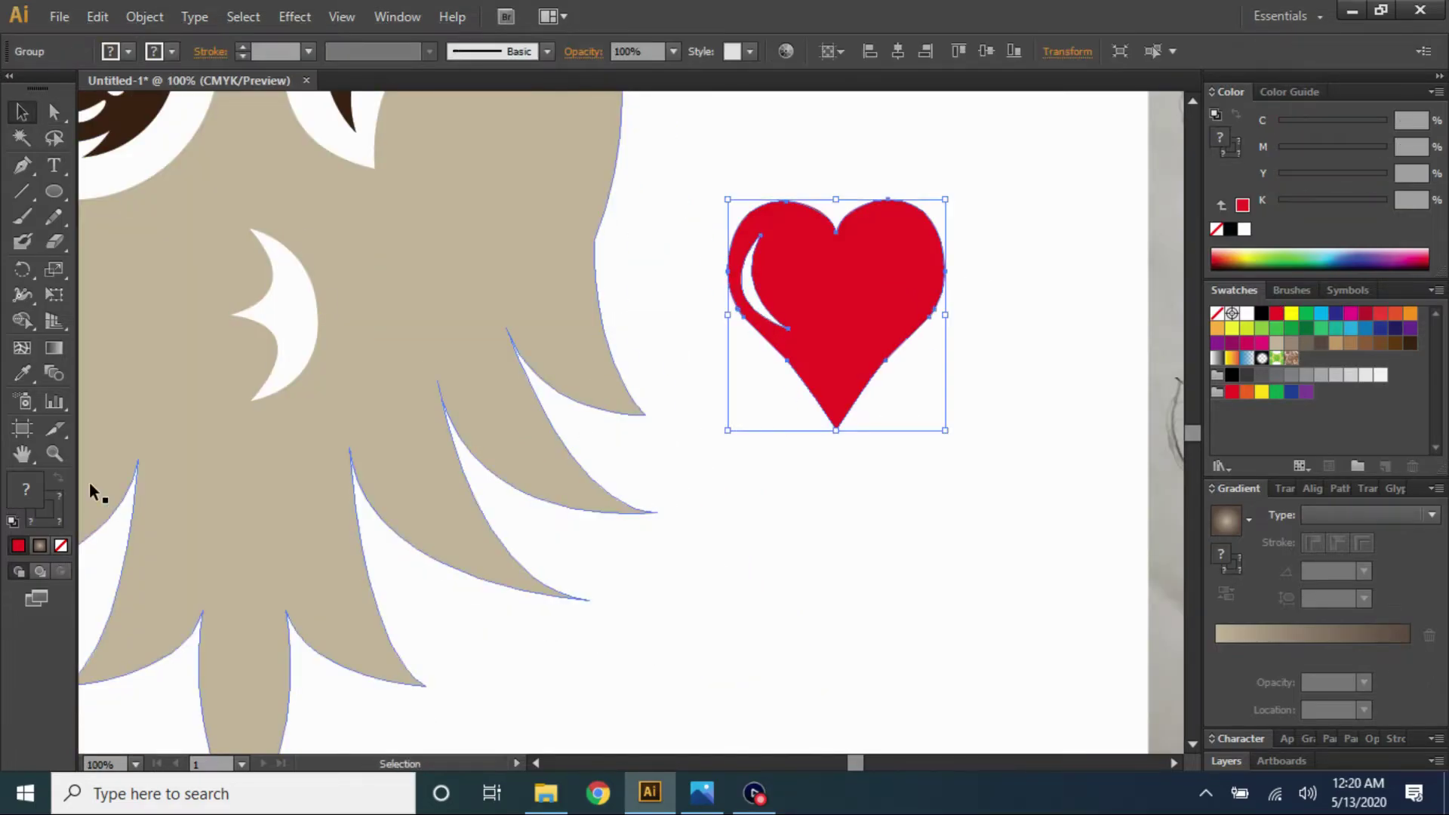
right_click(915, 321)
left_click(917, 316)
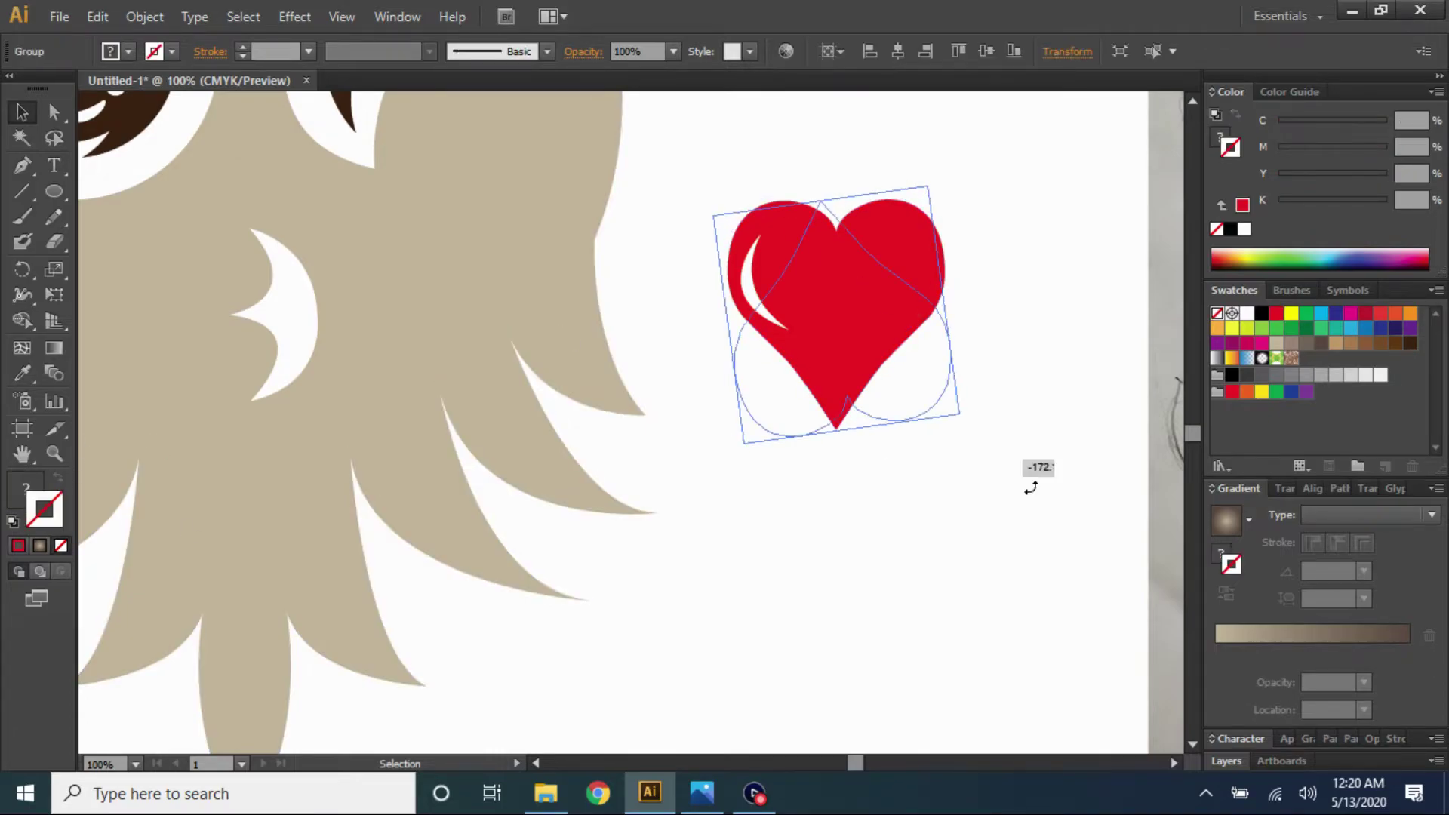
left_click_drag(748, 167, 943, 483)
left_click_drag(863, 339, 512, 347)
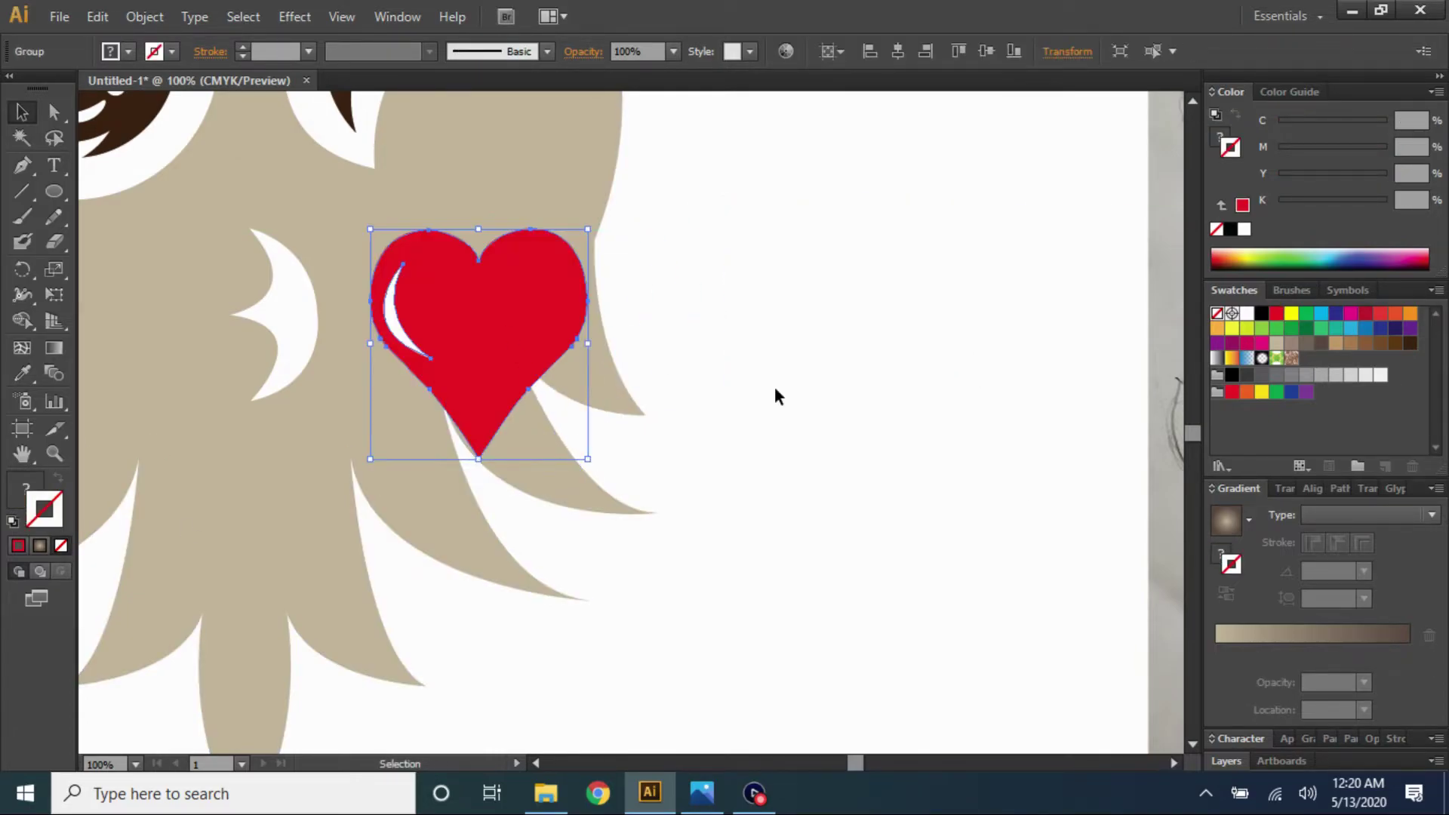
scroll(781, 383, "down", 4)
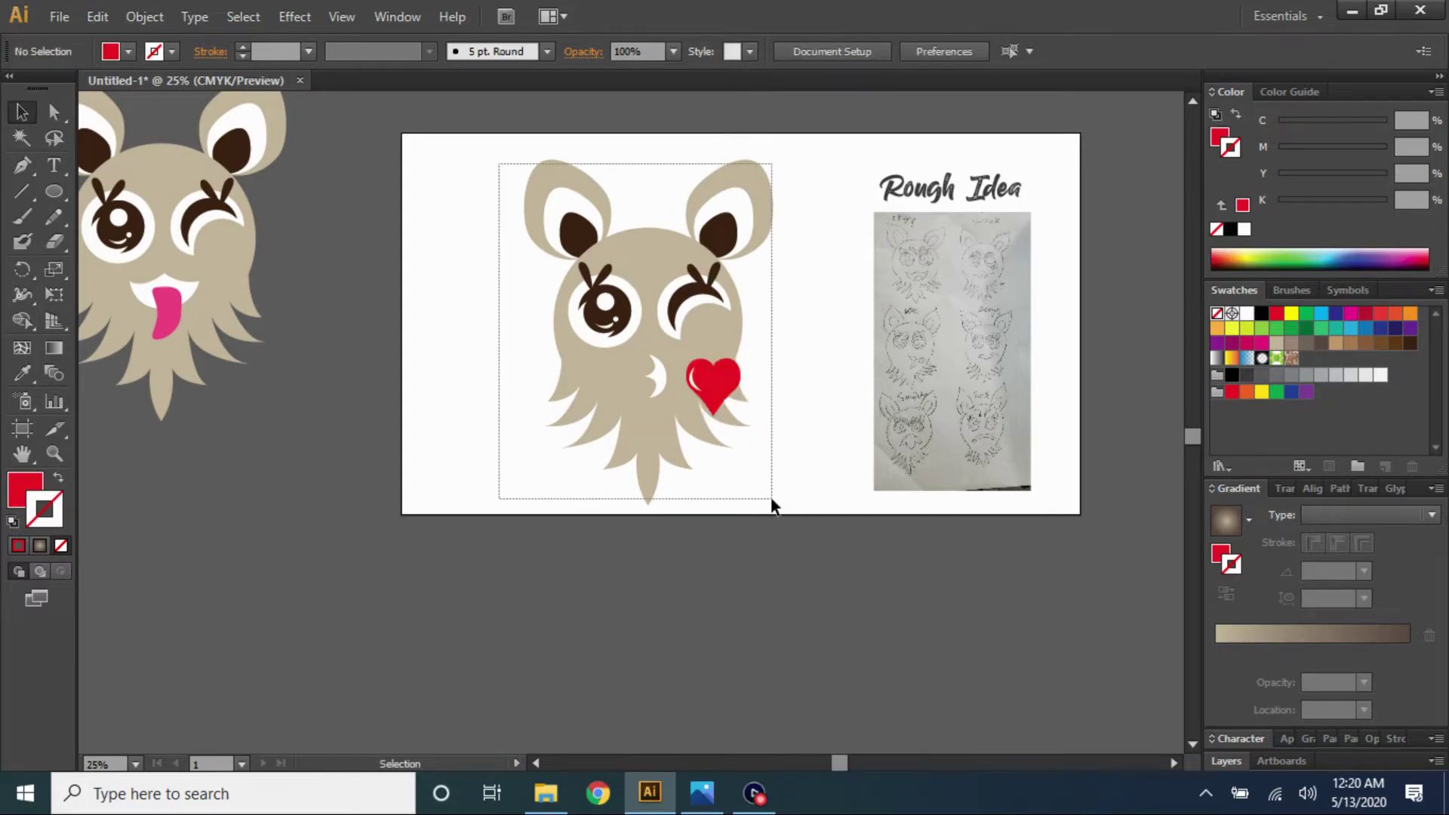
Move the finished kissing creature beside the other creatures
left_click_drag(772, 505, 774, 506)
scroll(773, 506, "down", 2)
left_click_drag(679, 325, 574, 210)
scroll(574, 209, "up", 5)
left_click(665, 453)
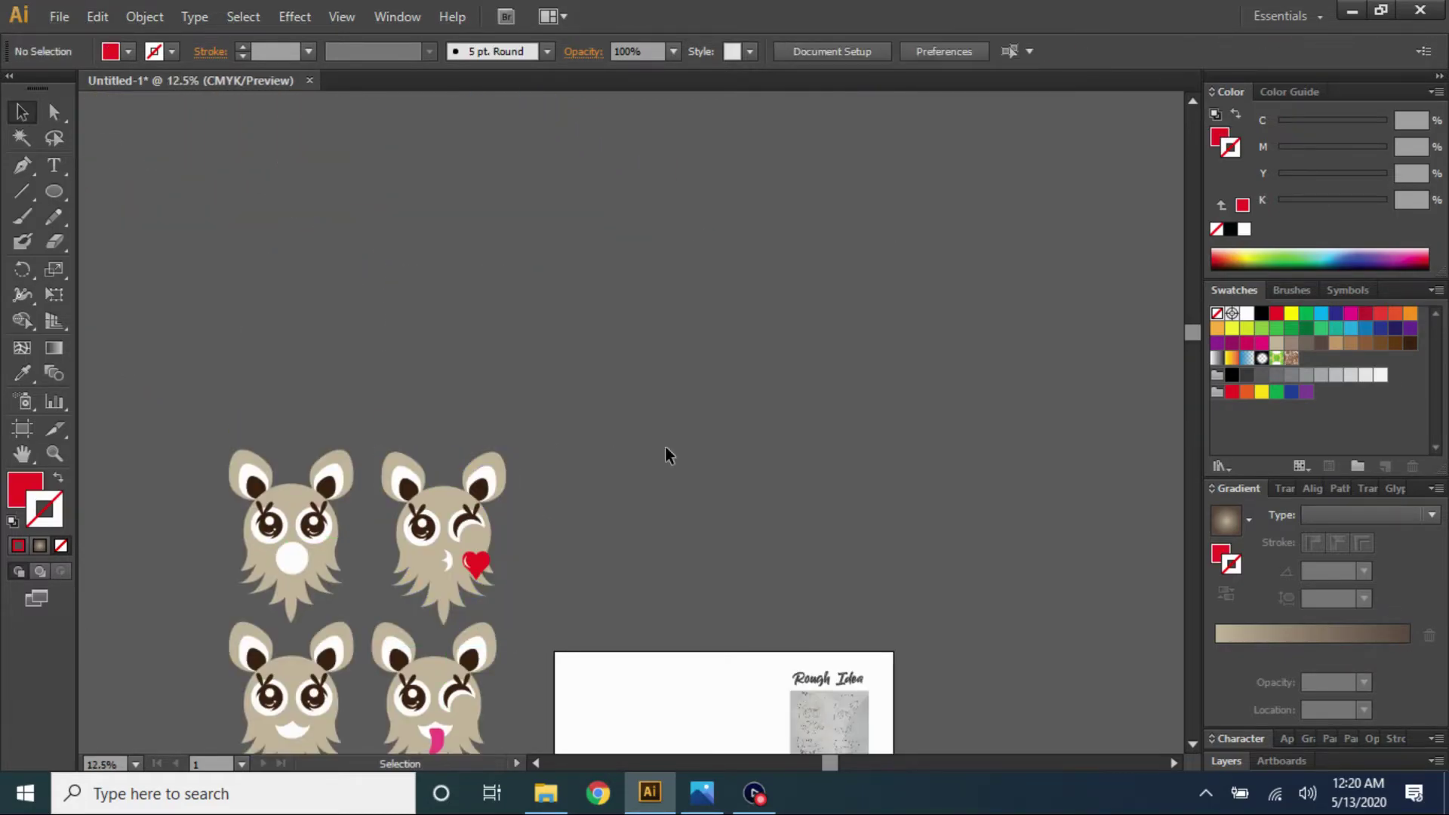
scroll(679, 468, "down", 3)
scroll(731, 496, "up", 4)
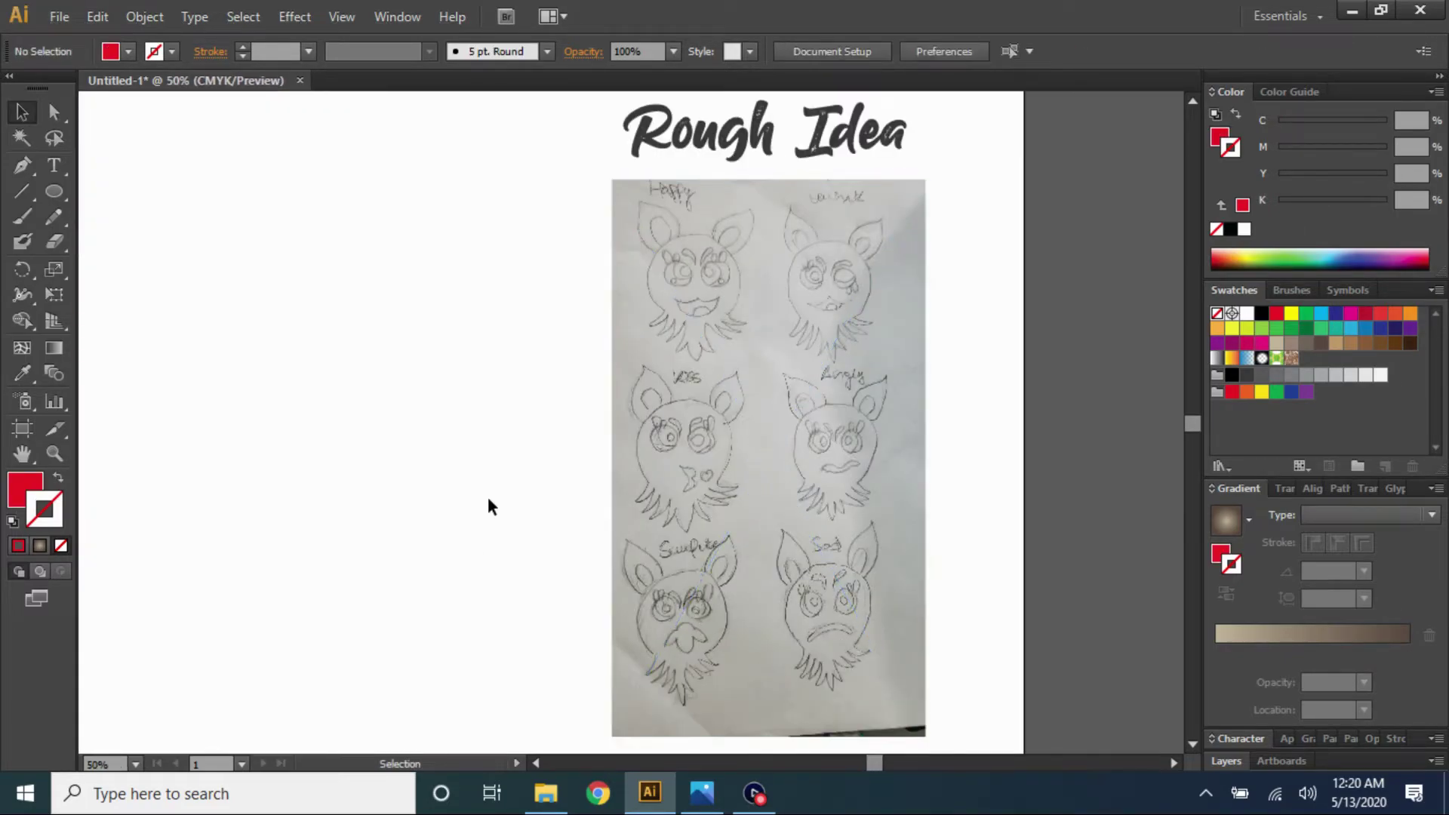
scroll(488, 497, "down", 3)
scroll(223, 456, "down", 1)
scroll(219, 502, "up", 1)
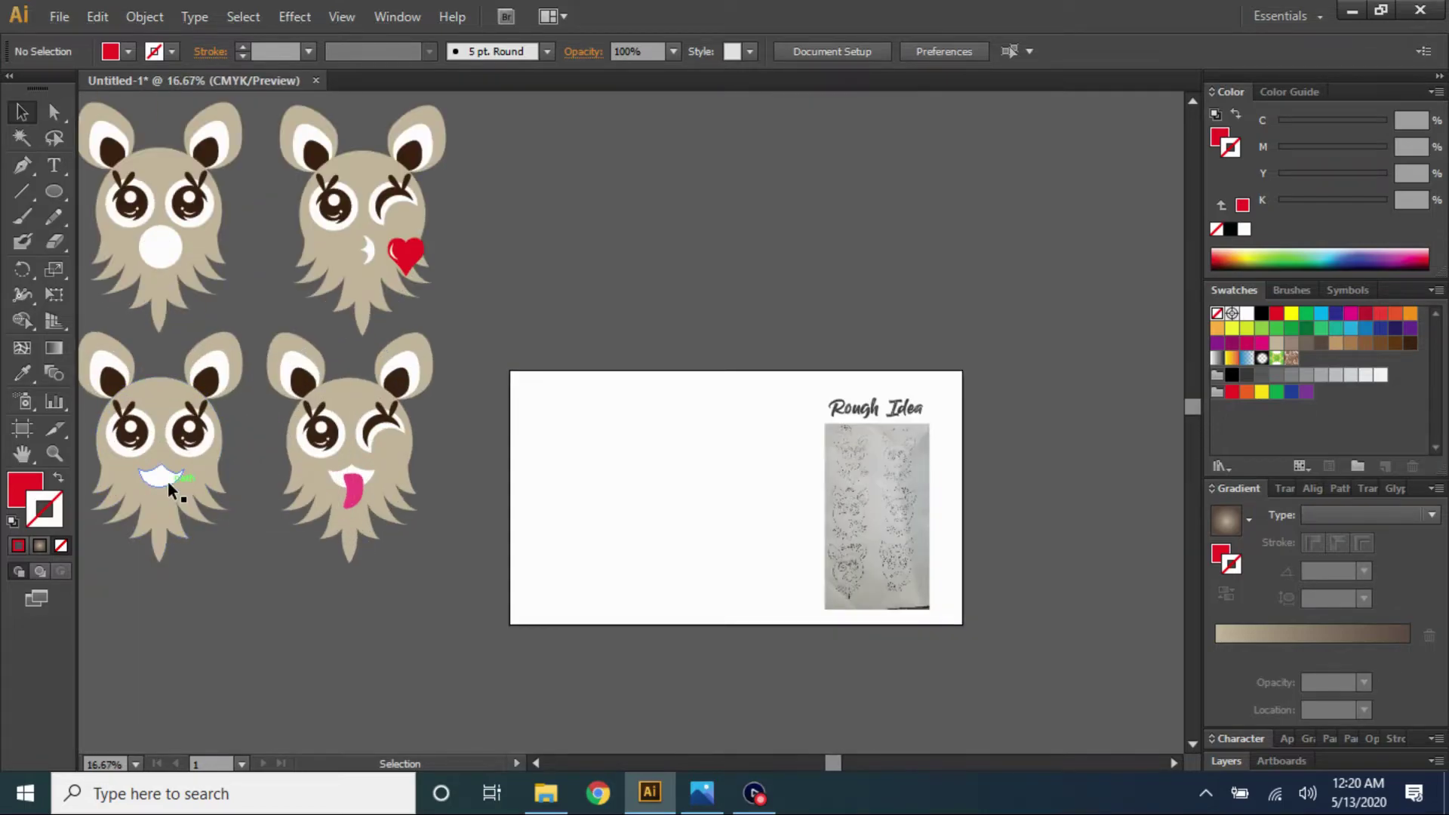
Place a copy of the smiling creature on the artboard and select its mouth
left_click_drag(167, 482, 650, 527)
key("ctrl+shift+a")
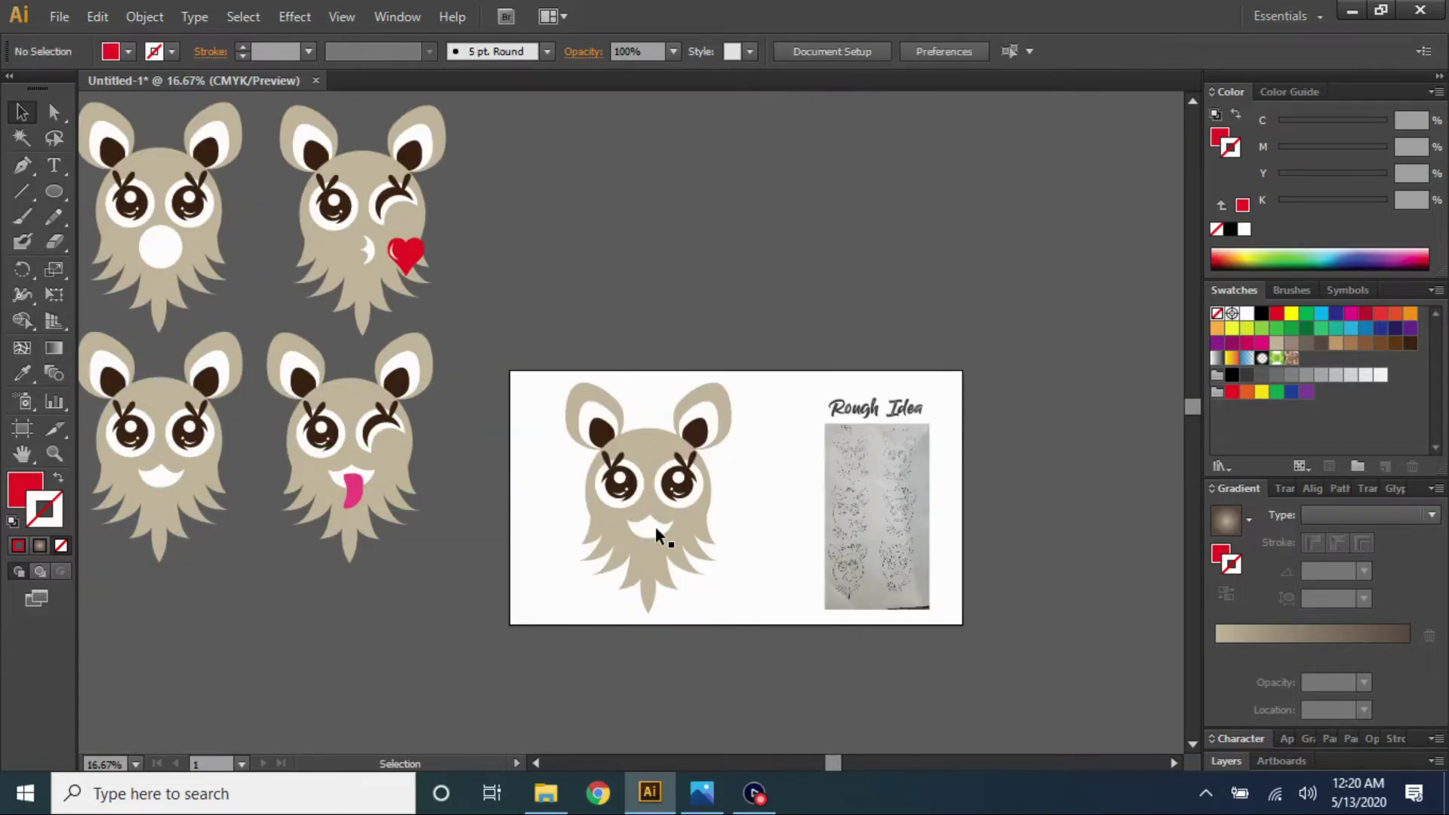
left_click(655, 526)
scroll(679, 528, "up", 3)
left_click_drag(692, 484, 708, 588)
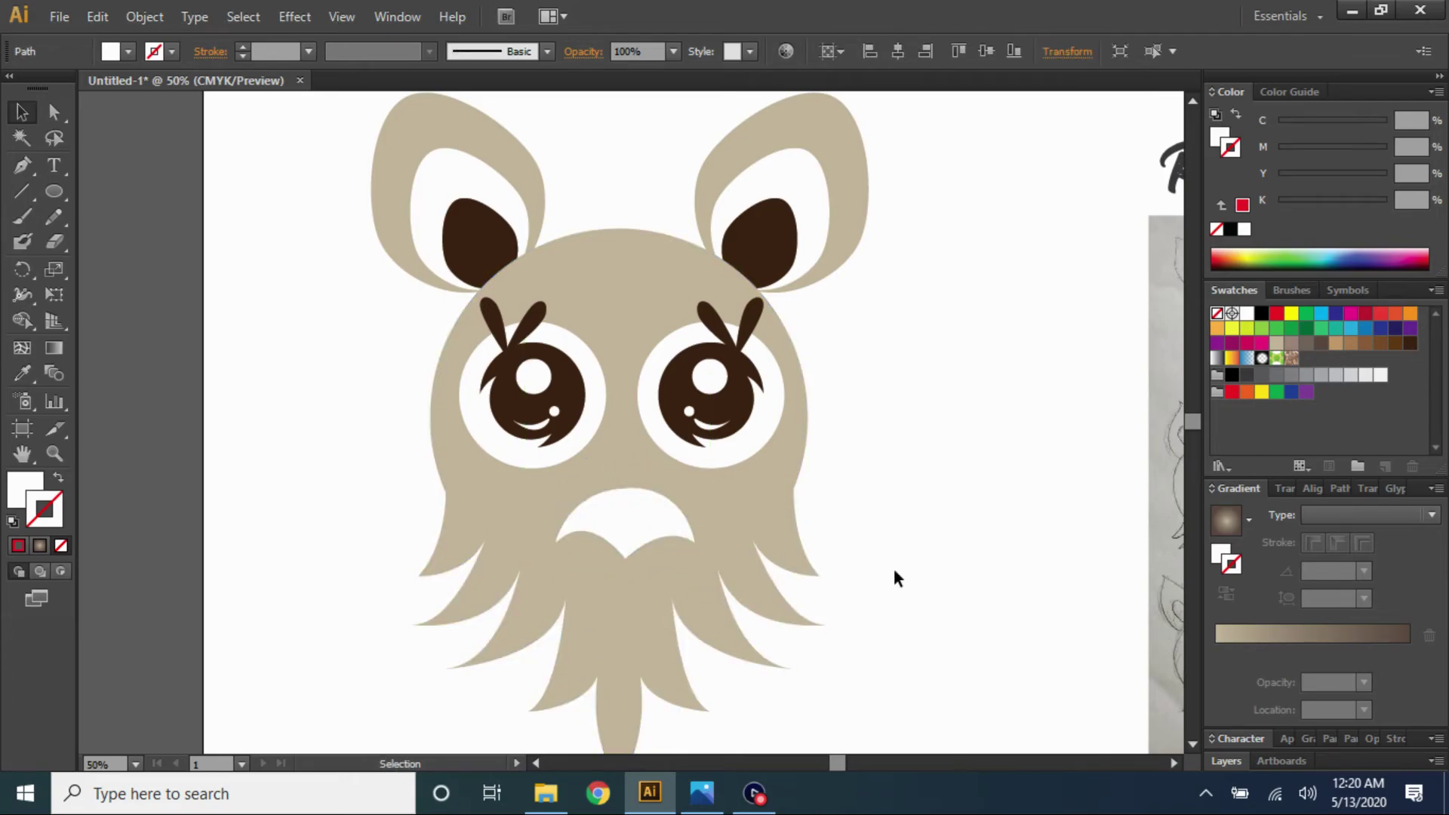
scroll(673, 550, "down", 1)
scroll(666, 528, "up", 1)
scroll(649, 536, "up", 1)
Drag the mouth's anchor points and curves down into a frown
key("a")
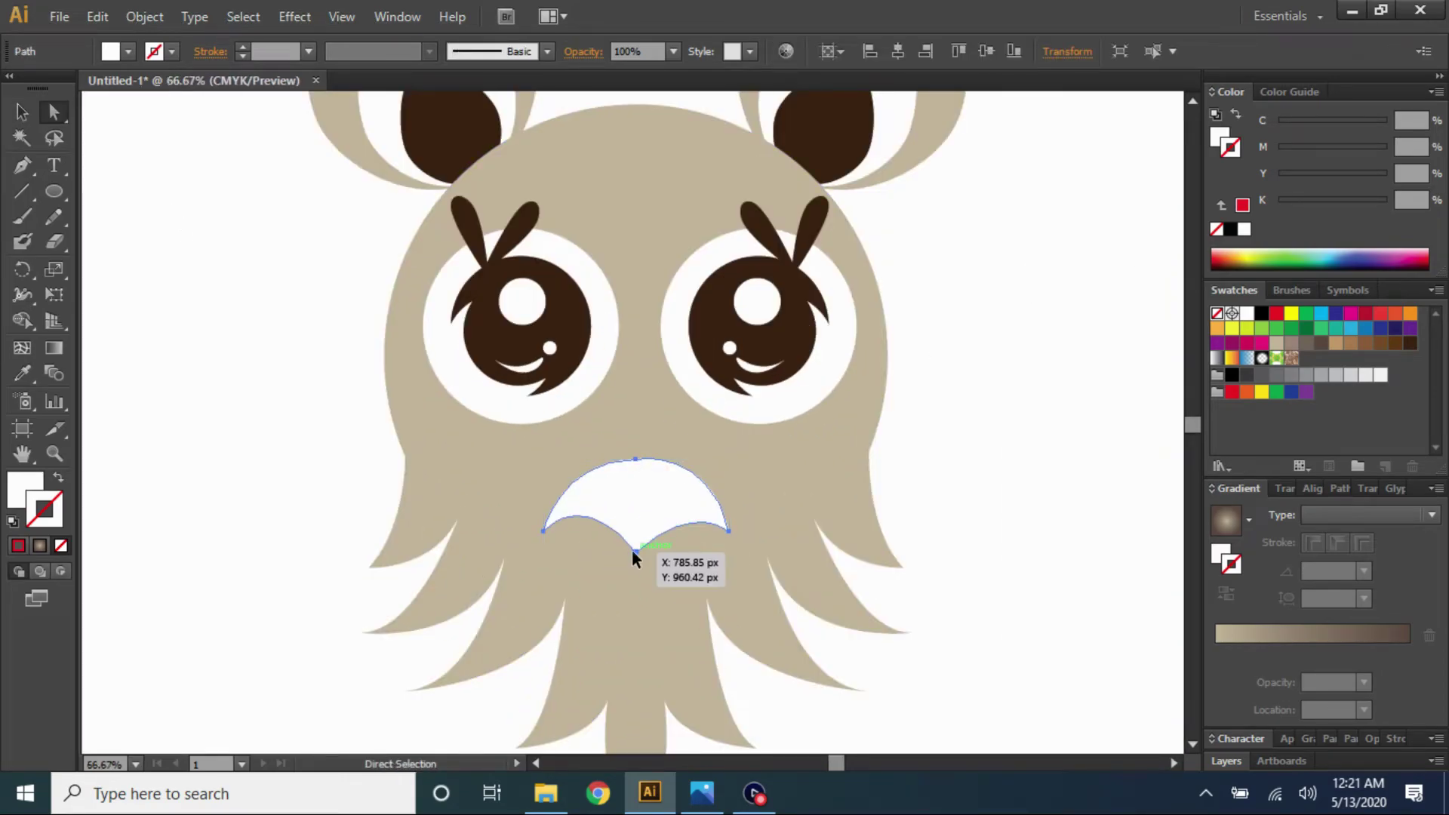
left_click_drag(634, 551, 636, 510)
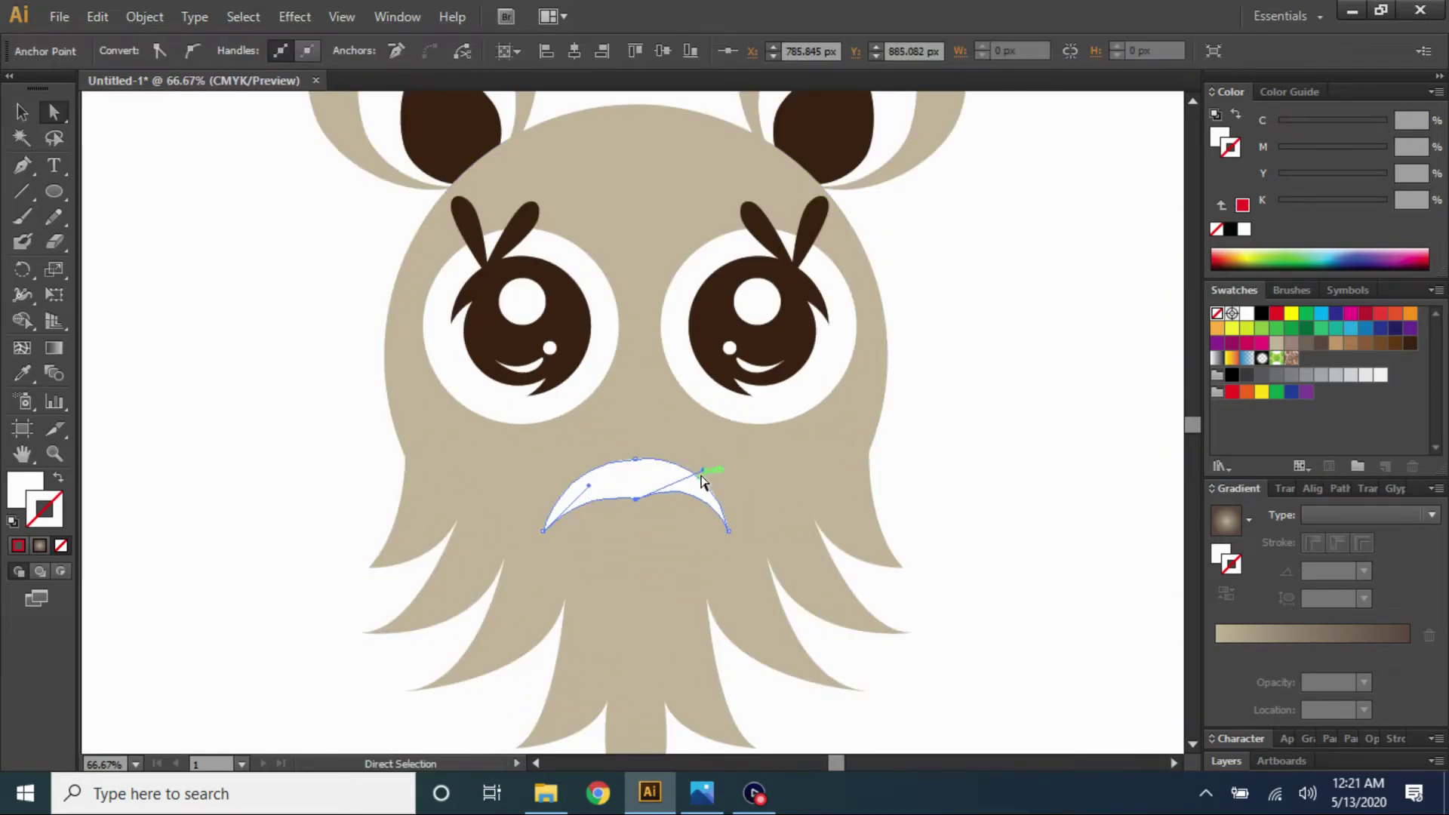
left_click_drag(702, 471, 705, 495)
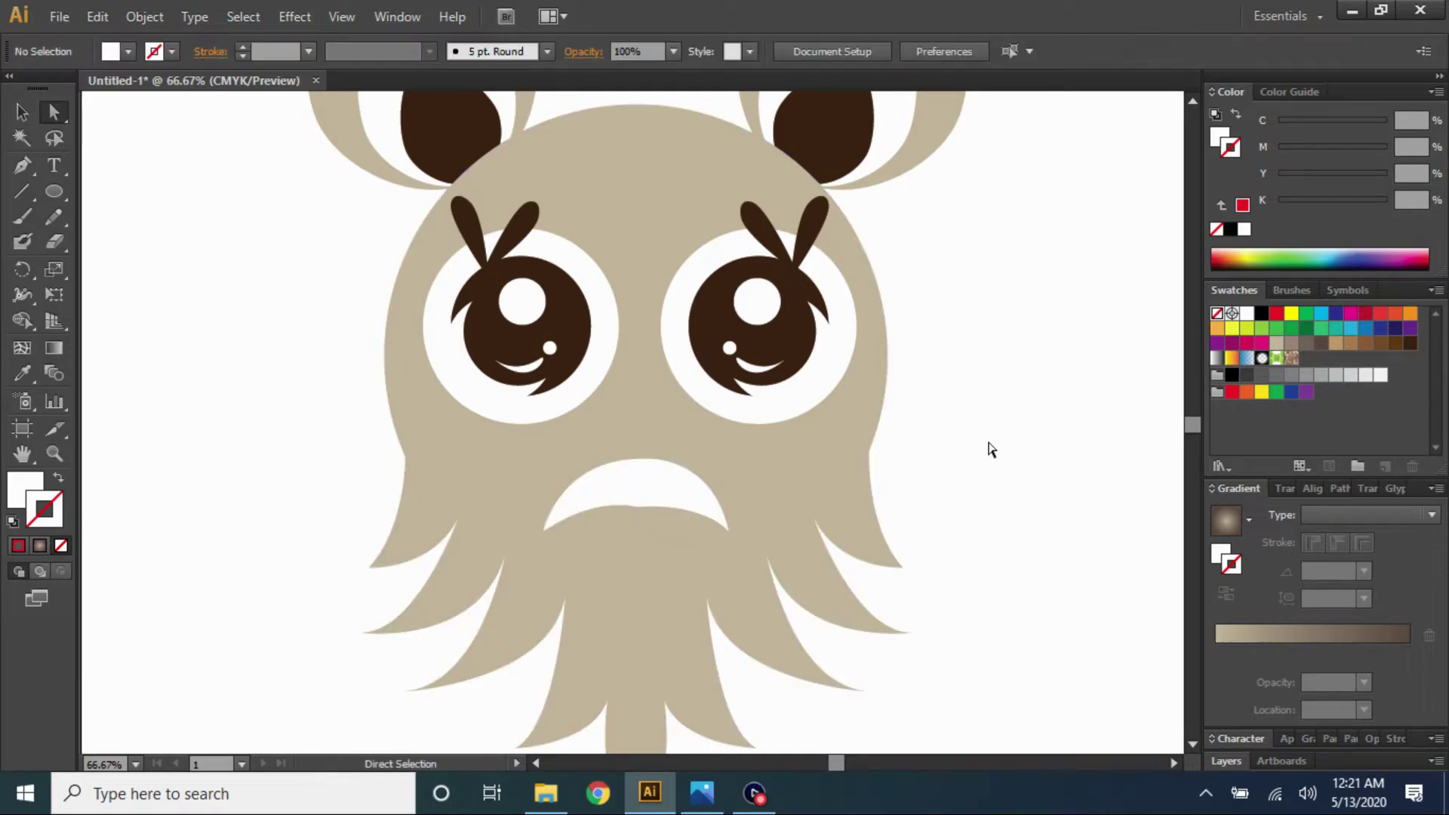
scroll(996, 453, "down", 3)
scroll(893, 456, "up", 5)
left_click_drag(879, 443, 880, 451)
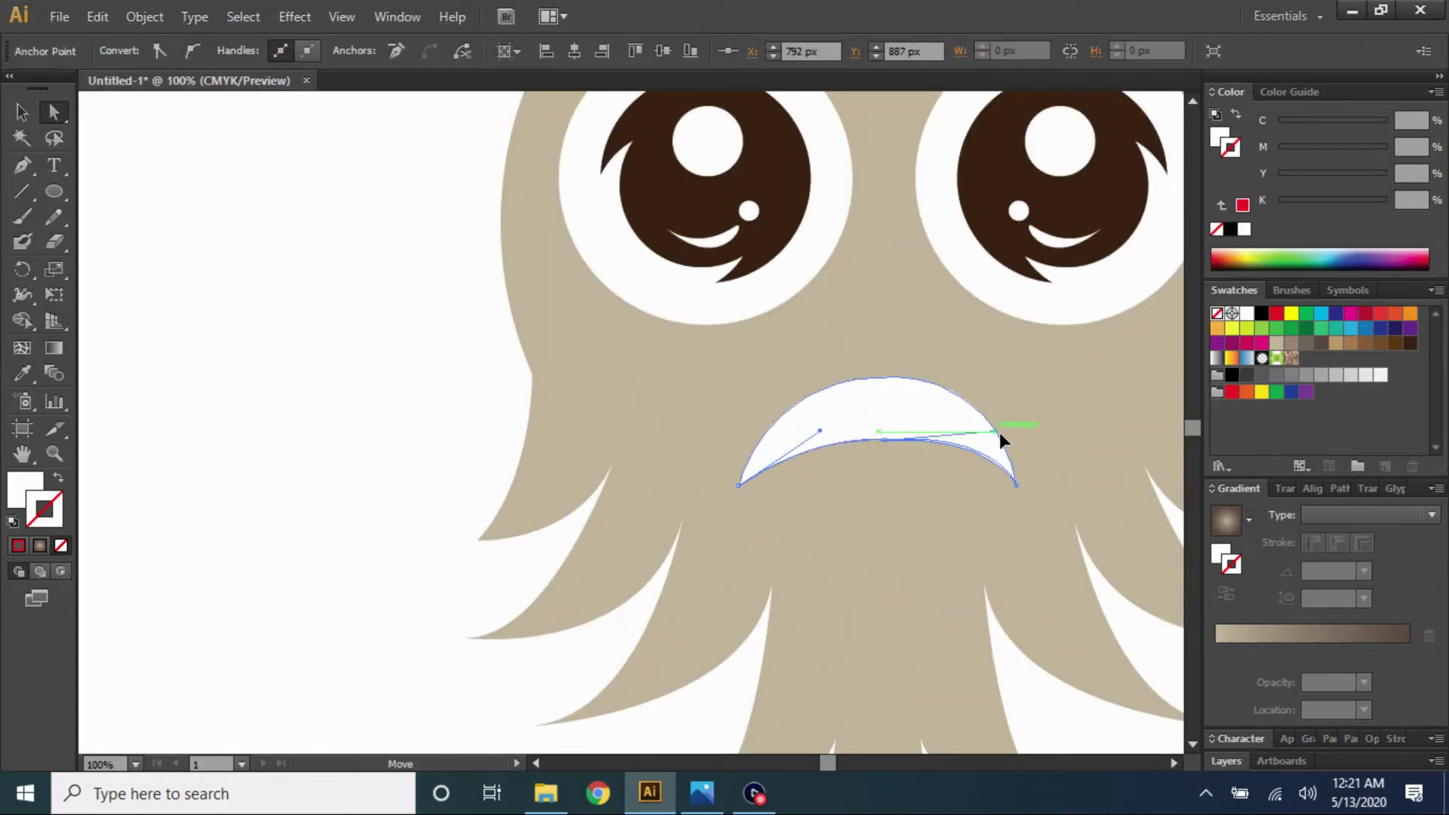
scroll(1000, 436, "down", 2)
scroll(1054, 423, "down", 2)
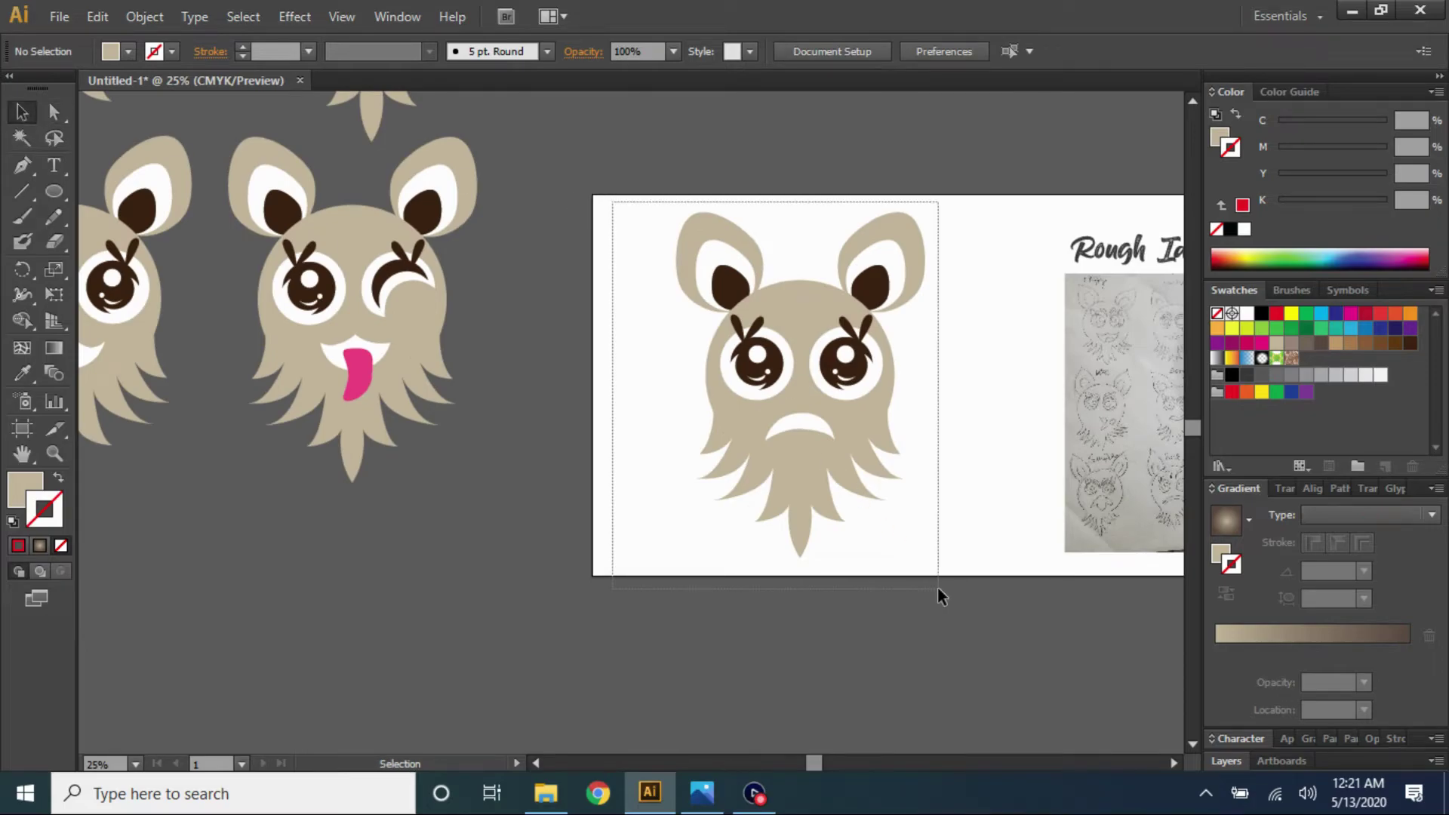
scroll(939, 482, "down", 2)
Move the frowning creature into the top row
left_click_drag(910, 487, 861, 272)
scroll(1057, 528, "up", 3)
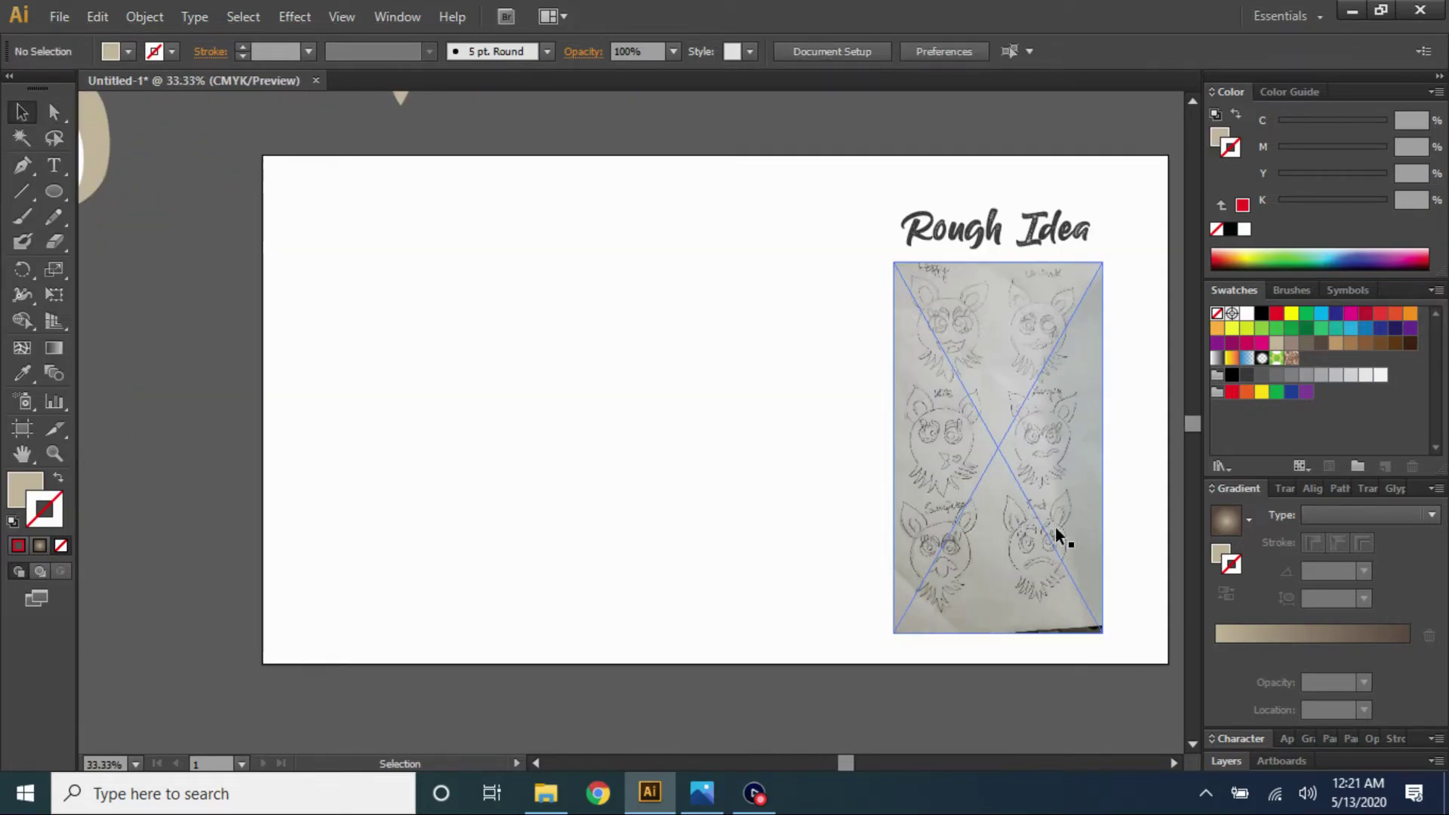
scroll(1057, 532, "up", 1)
Bring the grinning creature onto the artboard
scroll(1055, 531, "down", 2)
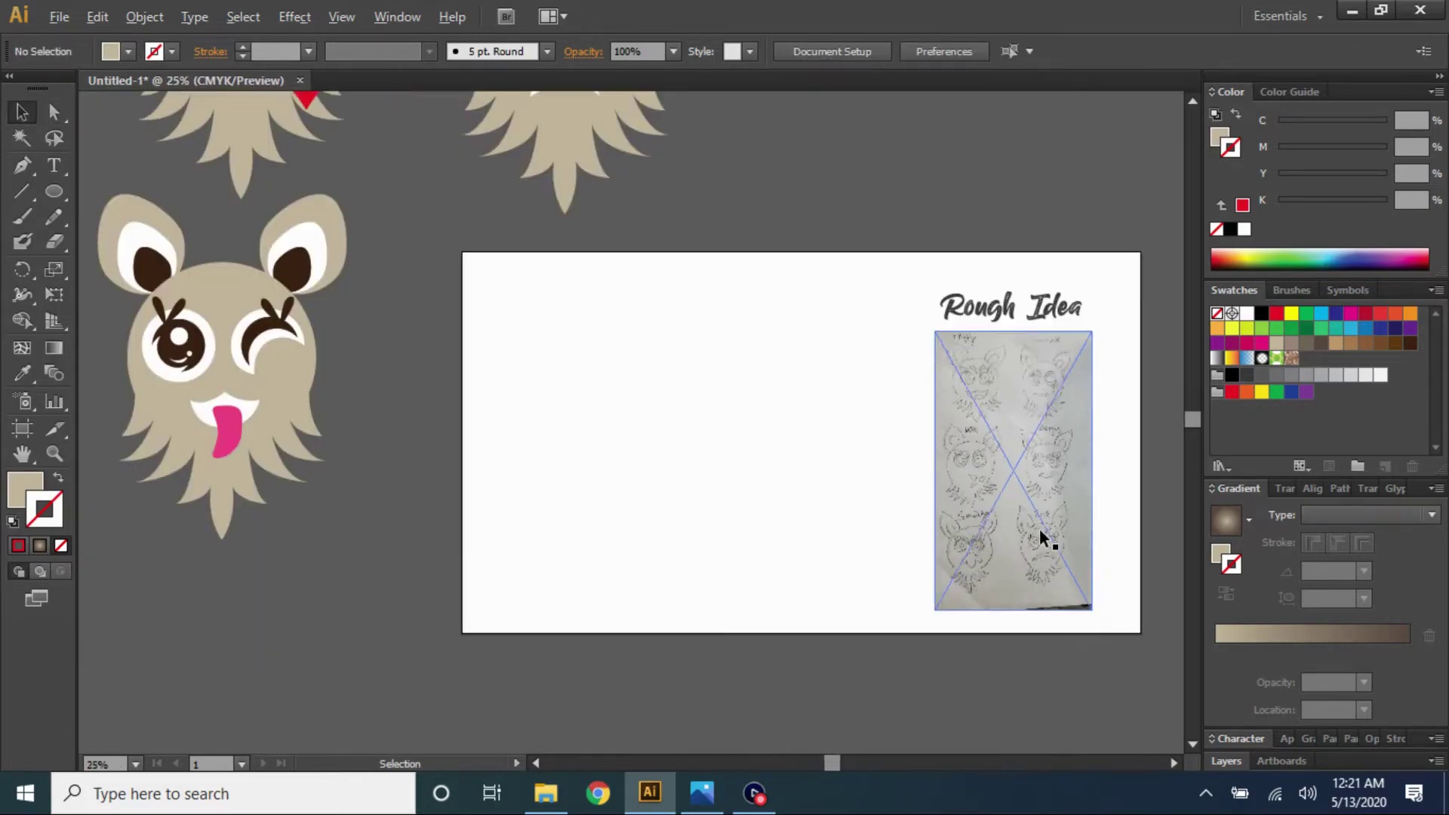
scroll(504, 473, "down", 2)
scroll(174, 437, "up", 2)
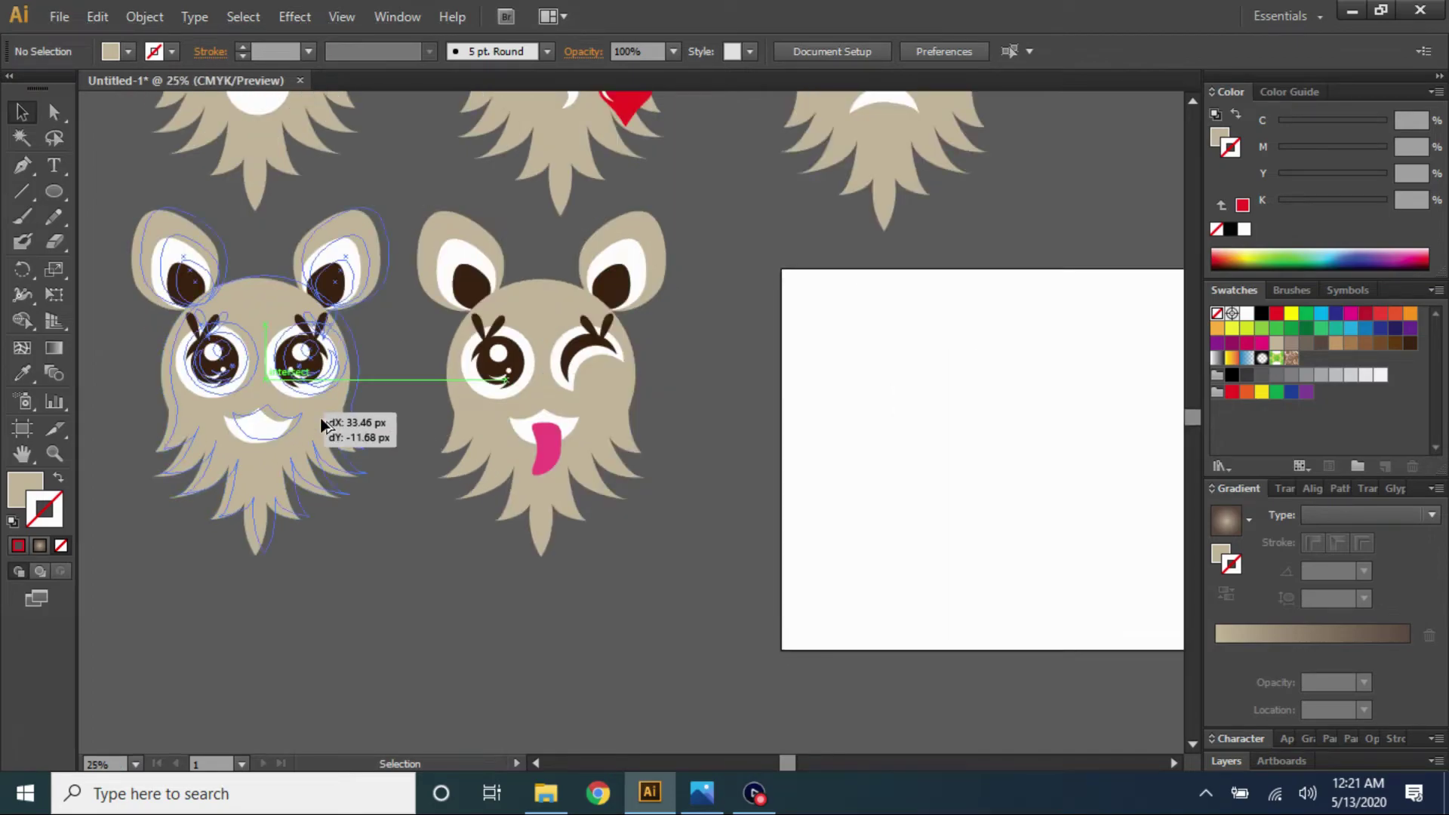
left_click_drag(332, 416, 1076, 498)
scroll(904, 514, "up", 2)
left_click(903, 391)
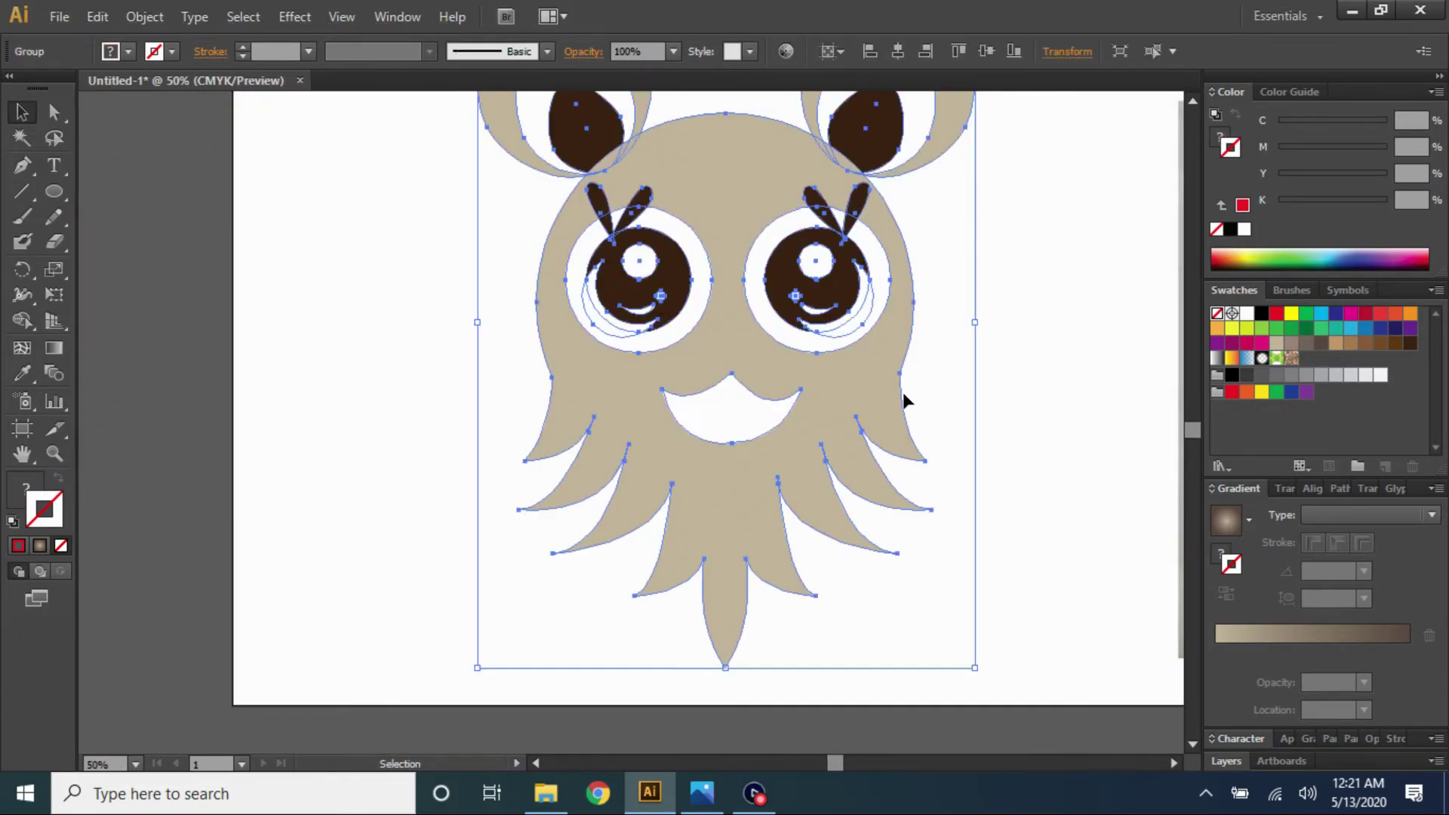
Fill the creature's white mouth with the dark brown swatch
left_click_drag(656, 396, 427, 358)
key("a")
left_click(478, 368)
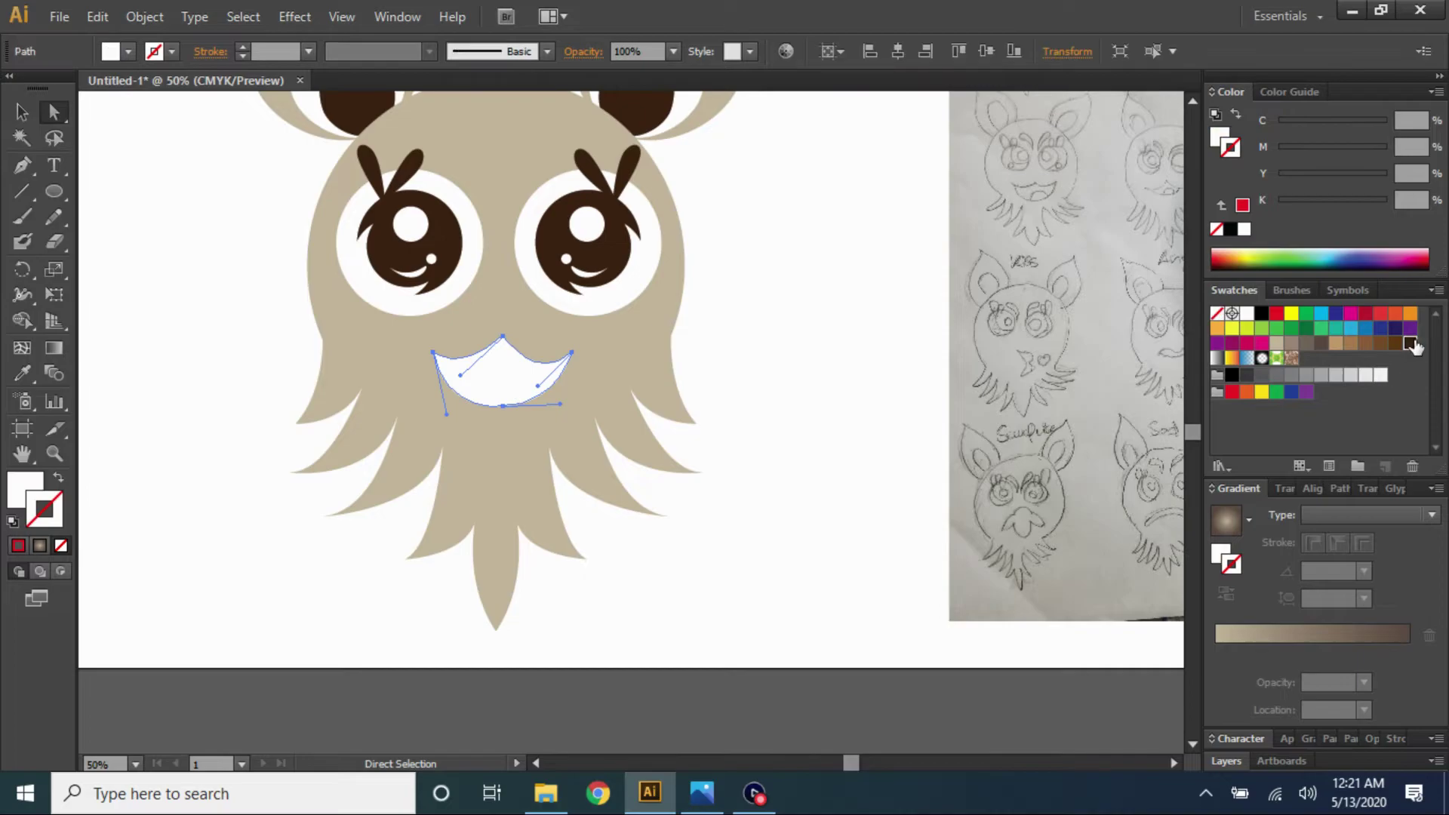
left_click(1410, 343)
scroll(582, 431, "down", 4)
scroll(532, 389, "up", 6)
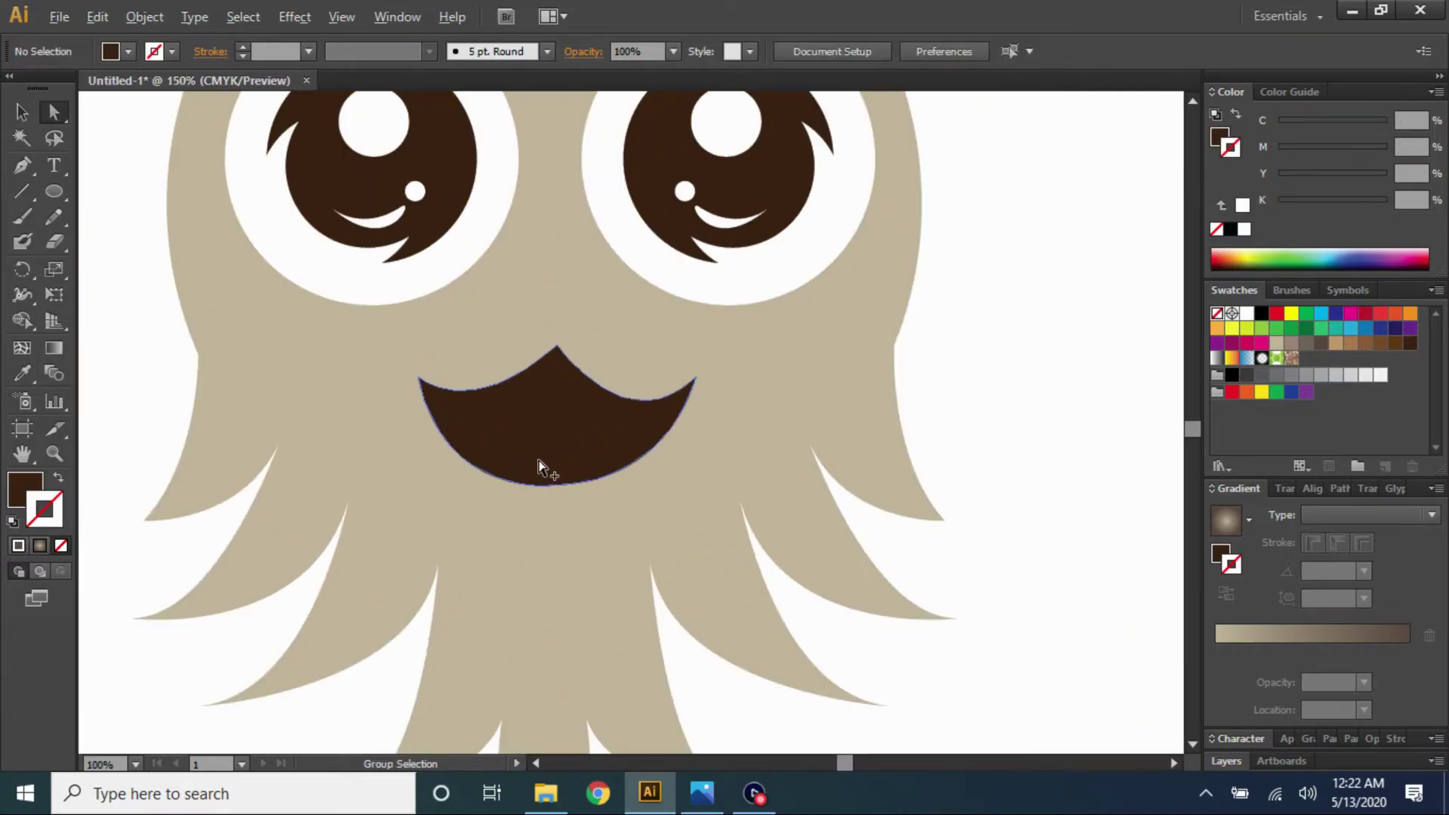
scroll(544, 469, "up", 2)
Draw an oval tongue in the lower mouth and sample the pink tongue colour onto it
left_click(53, 192)
left_click_drag(443, 380, 615, 487)
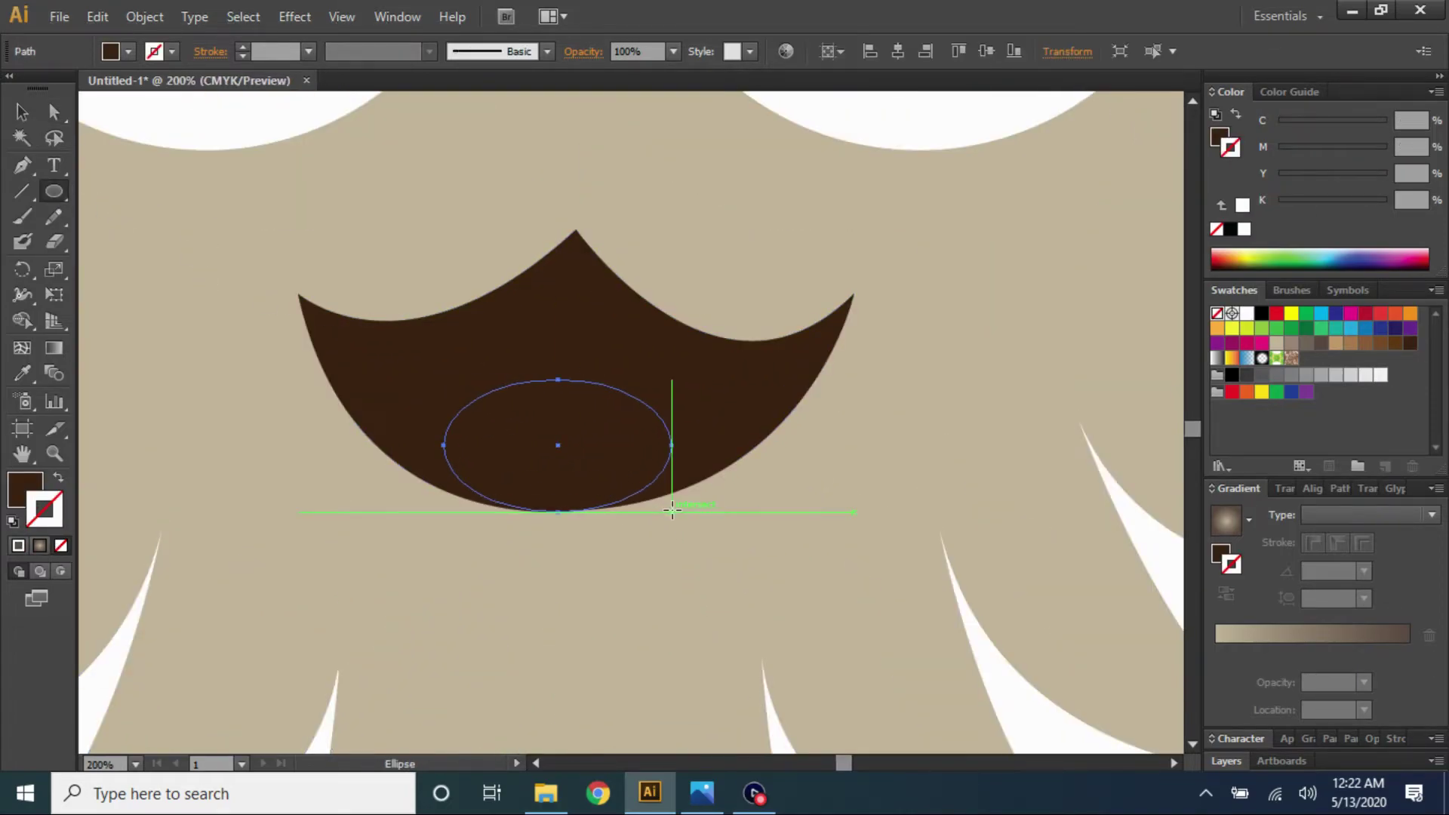
scroll(528, 434, "down", 5)
left_click(22, 372)
scroll(145, 398, "down", 3)
left_click(259, 414)
scroll(259, 414, "up", 4)
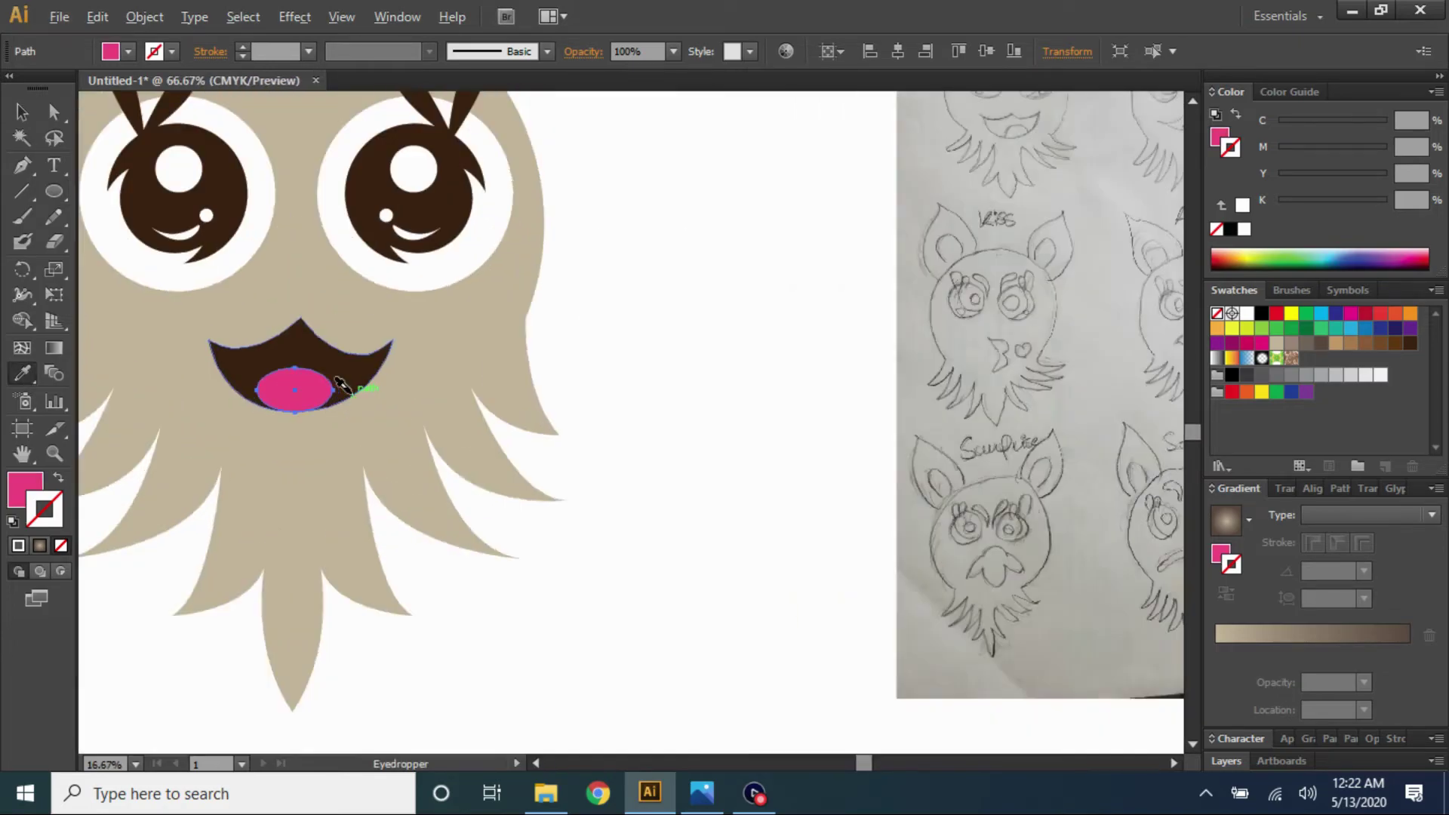
key("a")
Draw a tooth outline with the Pen tool, white fill and no stroke
key("ctrl+shift+a")
scroll(736, 361, "left", 3)
left_click(775, 312)
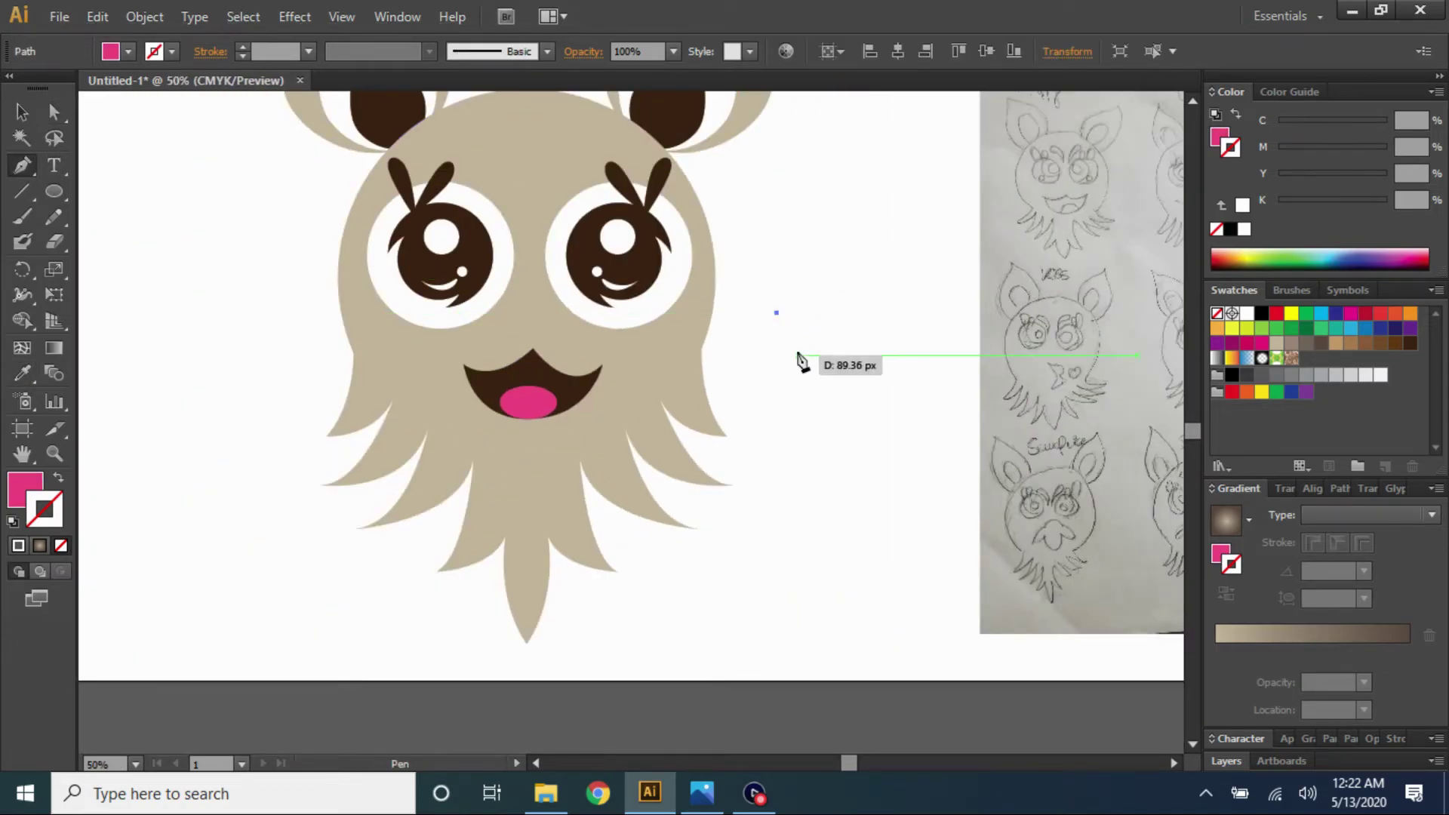
left_click_drag(797, 354, 818, 367)
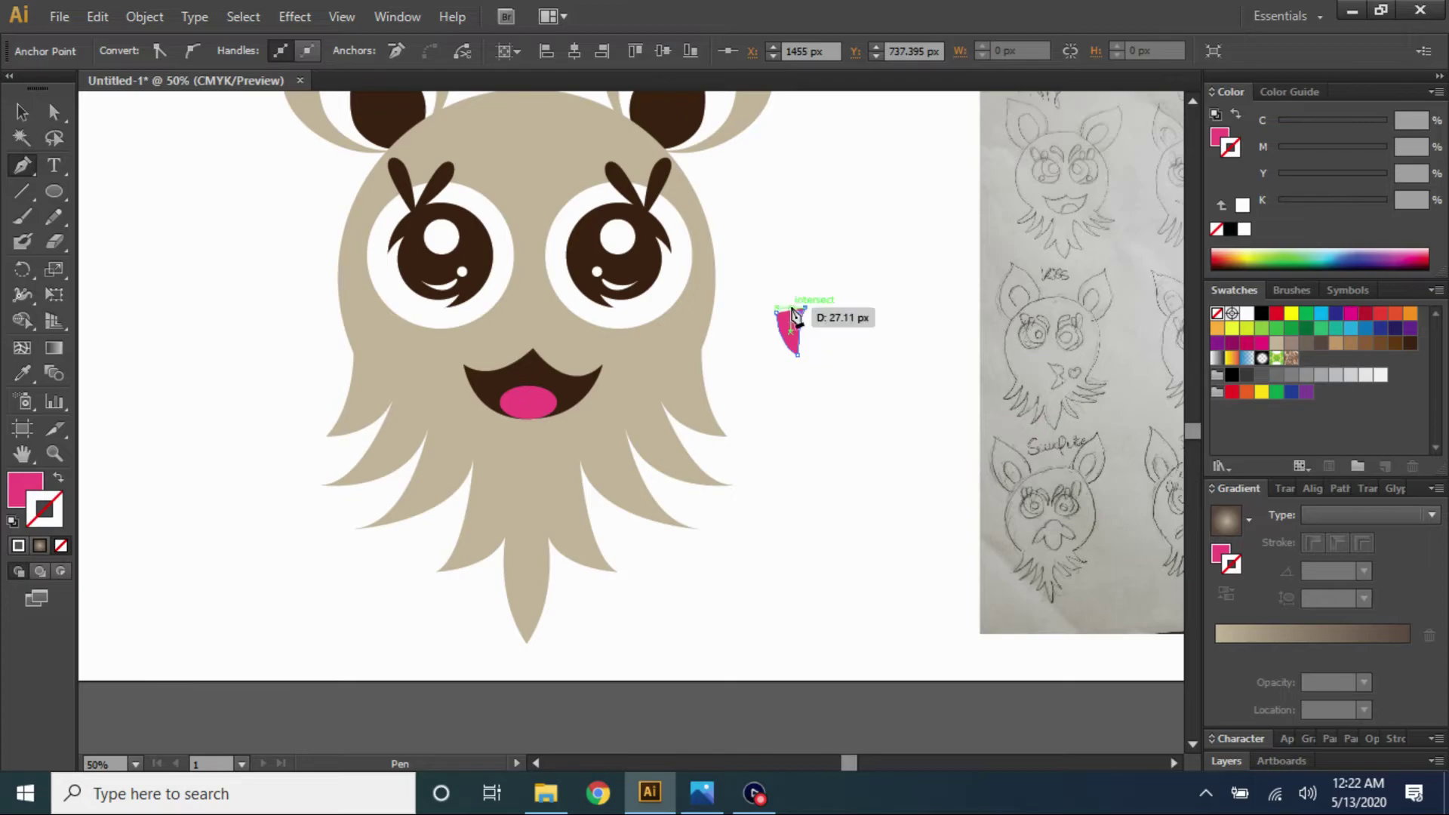
left_click(1247, 313)
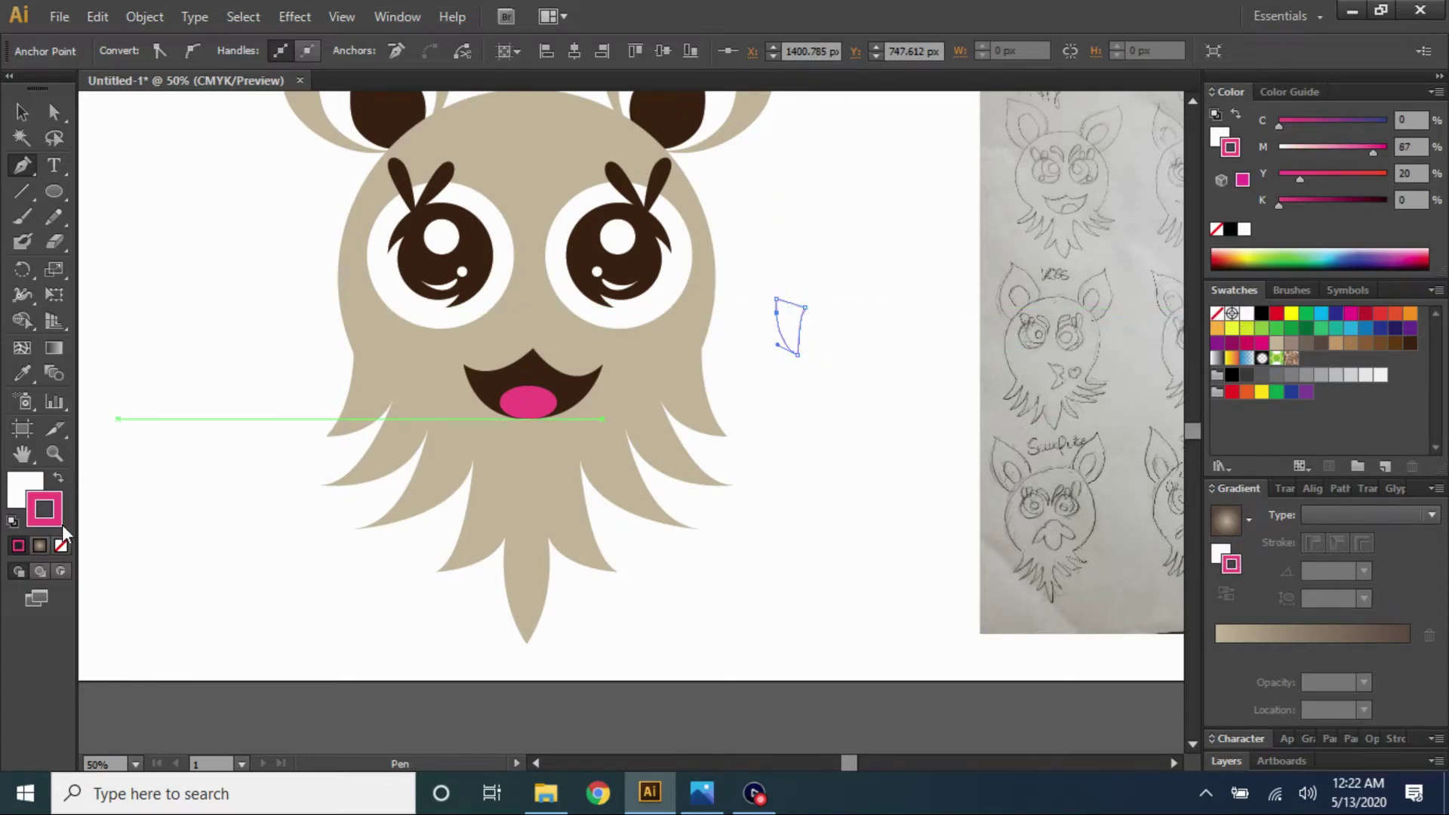
key("x")
key("slash")
Move the white tooth into the open mouth and shrink it to fit
key("v")
left_click_drag(790, 340, 494, 408)
scroll(494, 408, "up", 4)
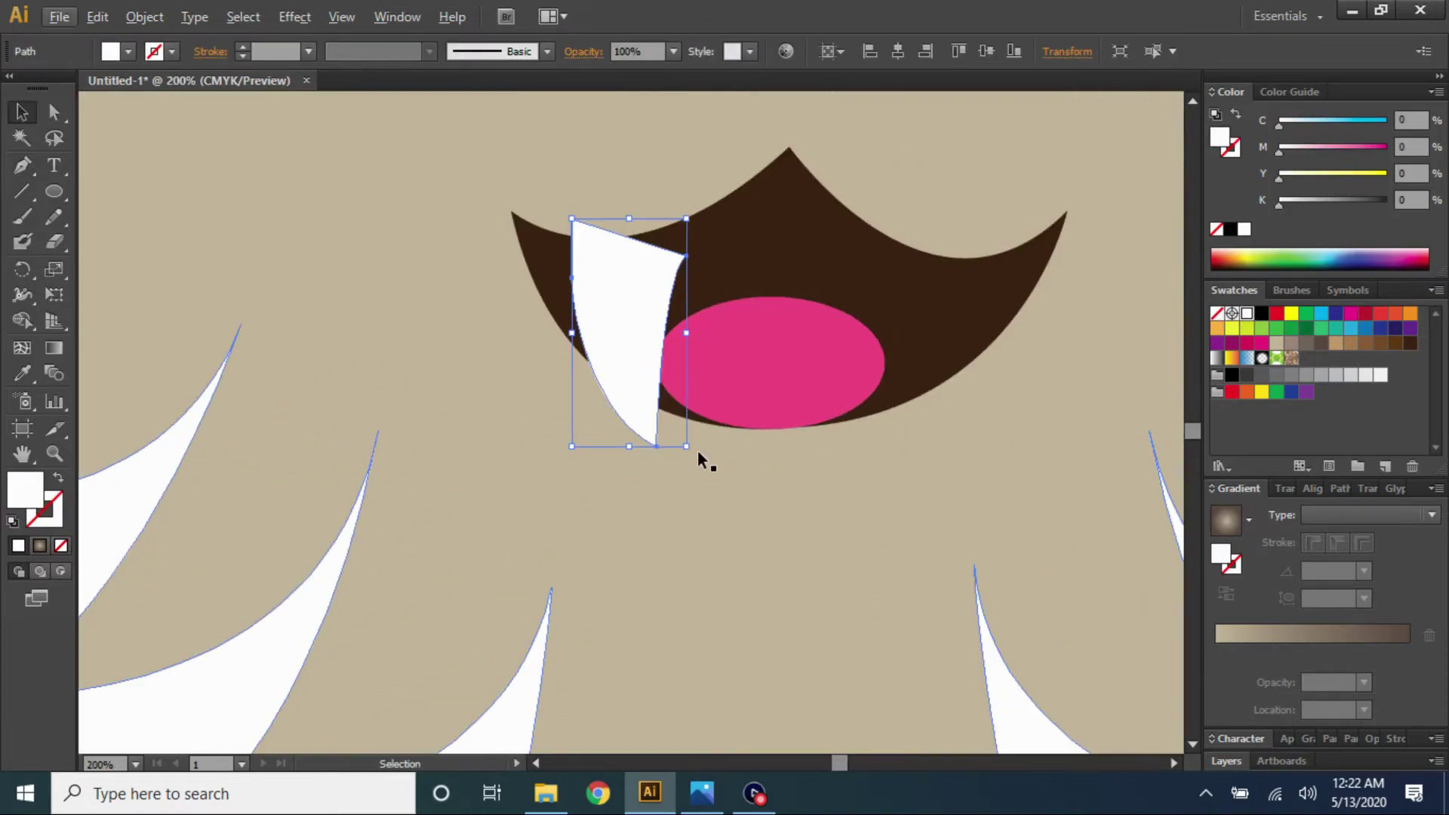
left_click_drag(656, 370, 640, 301)
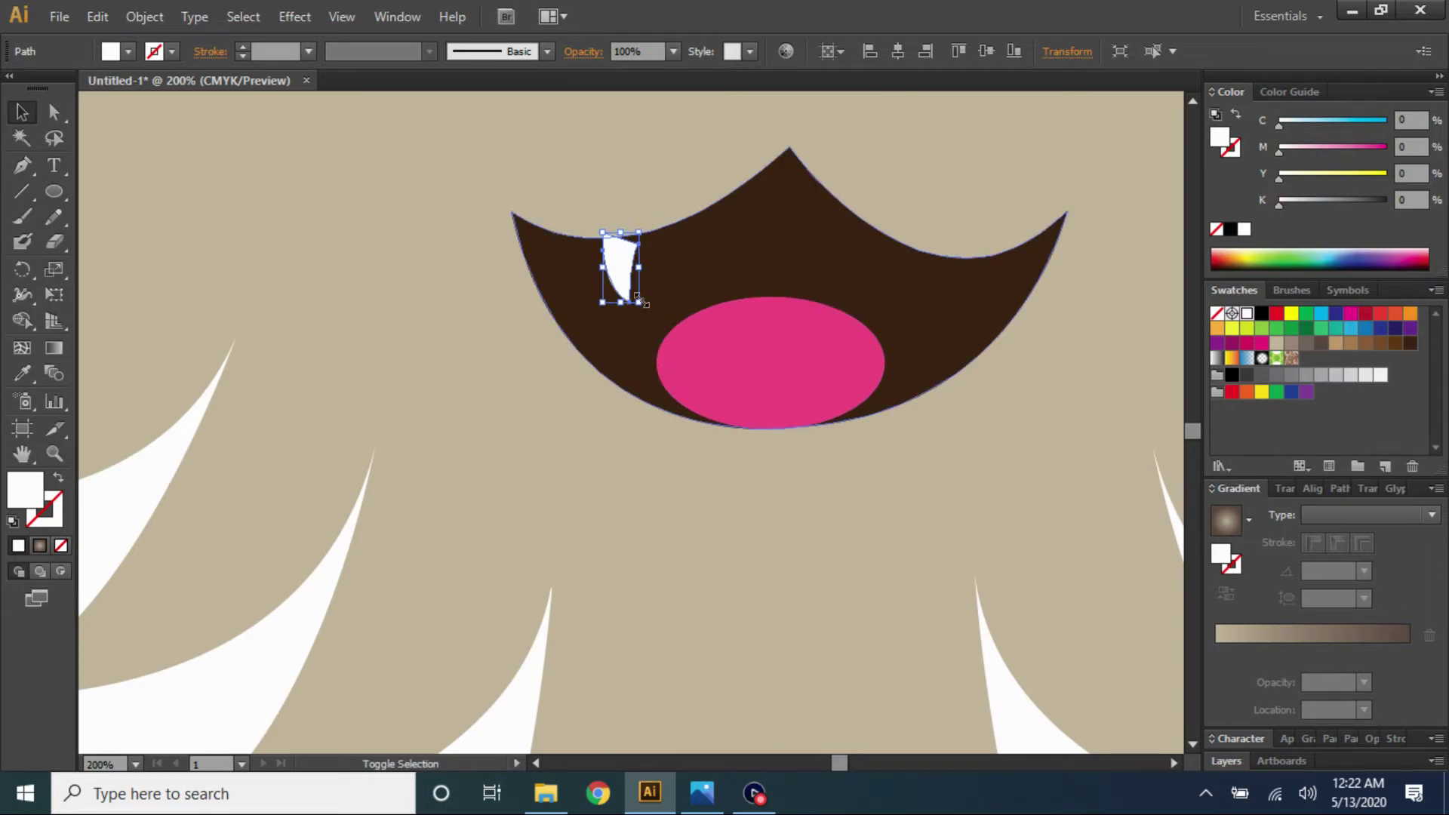
left_click_drag(640, 381, 648, 355)
scroll(659, 237, "up", 3)
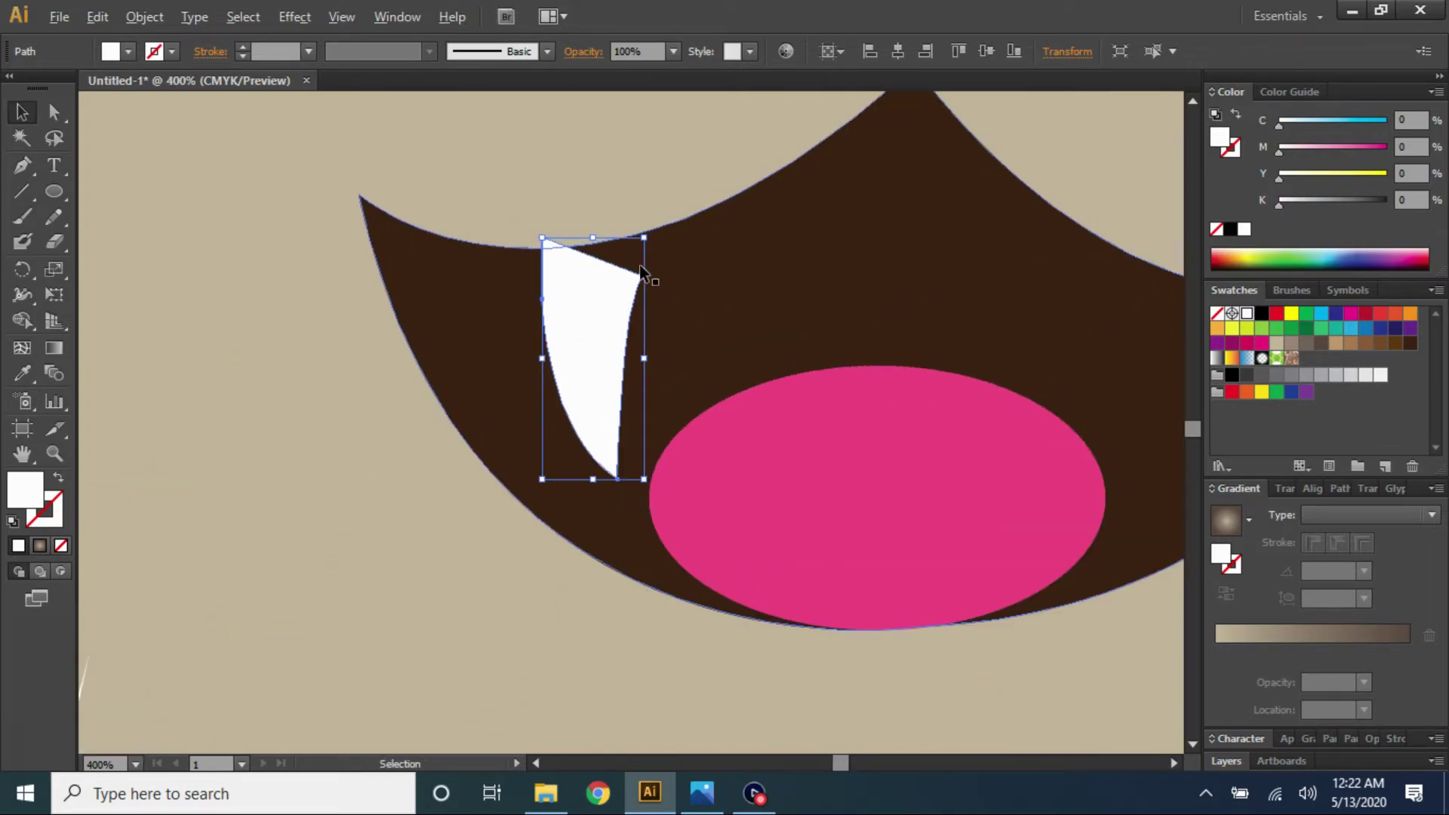
Reshape the tooth's top edge to follow the lip, adding an anchor point
left_click(55, 112)
left_click_drag(478, 226, 470, 238)
left_click_drag(628, 286, 636, 216)
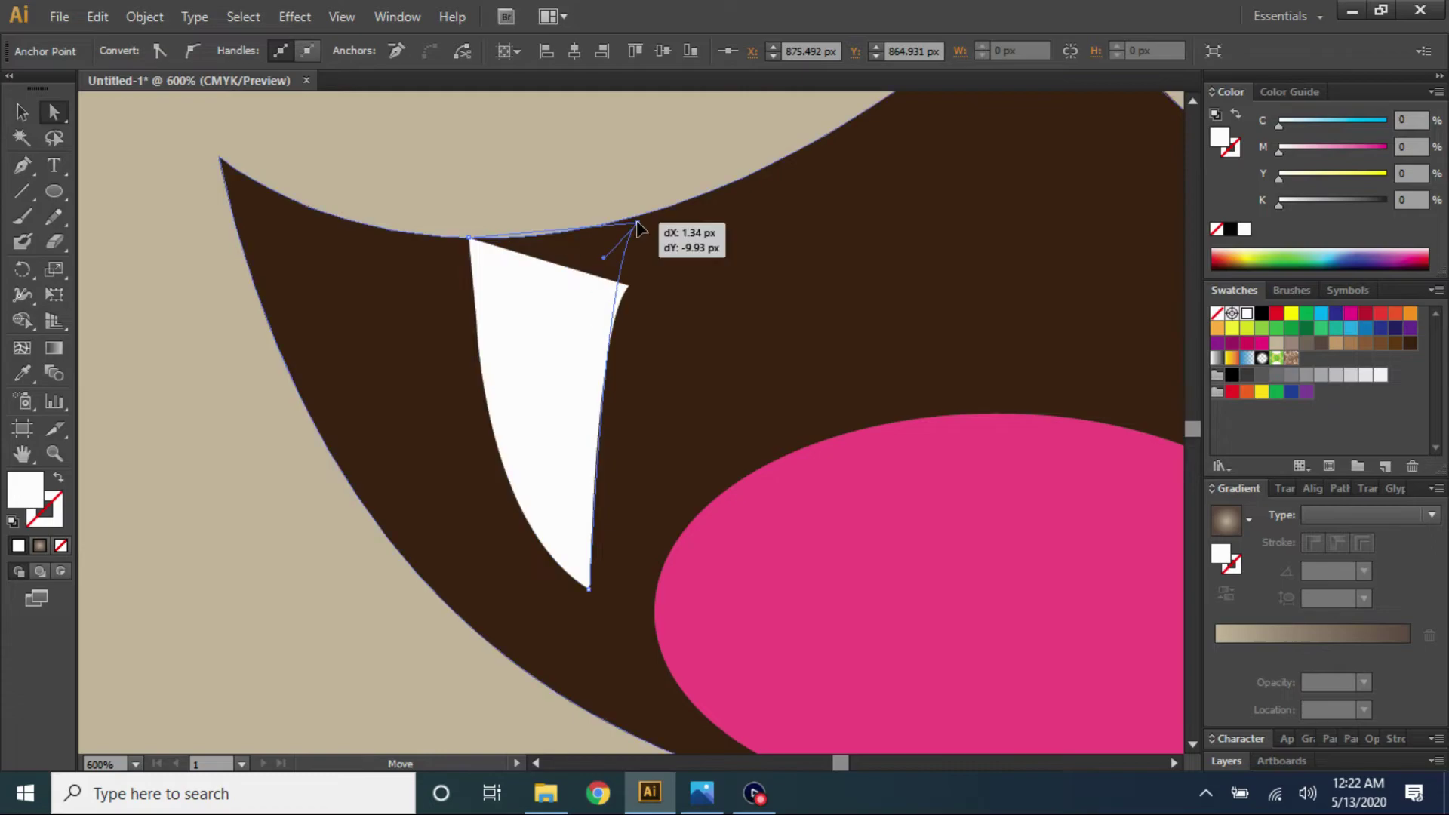
left_click_drag(30, 176, 47, 166)
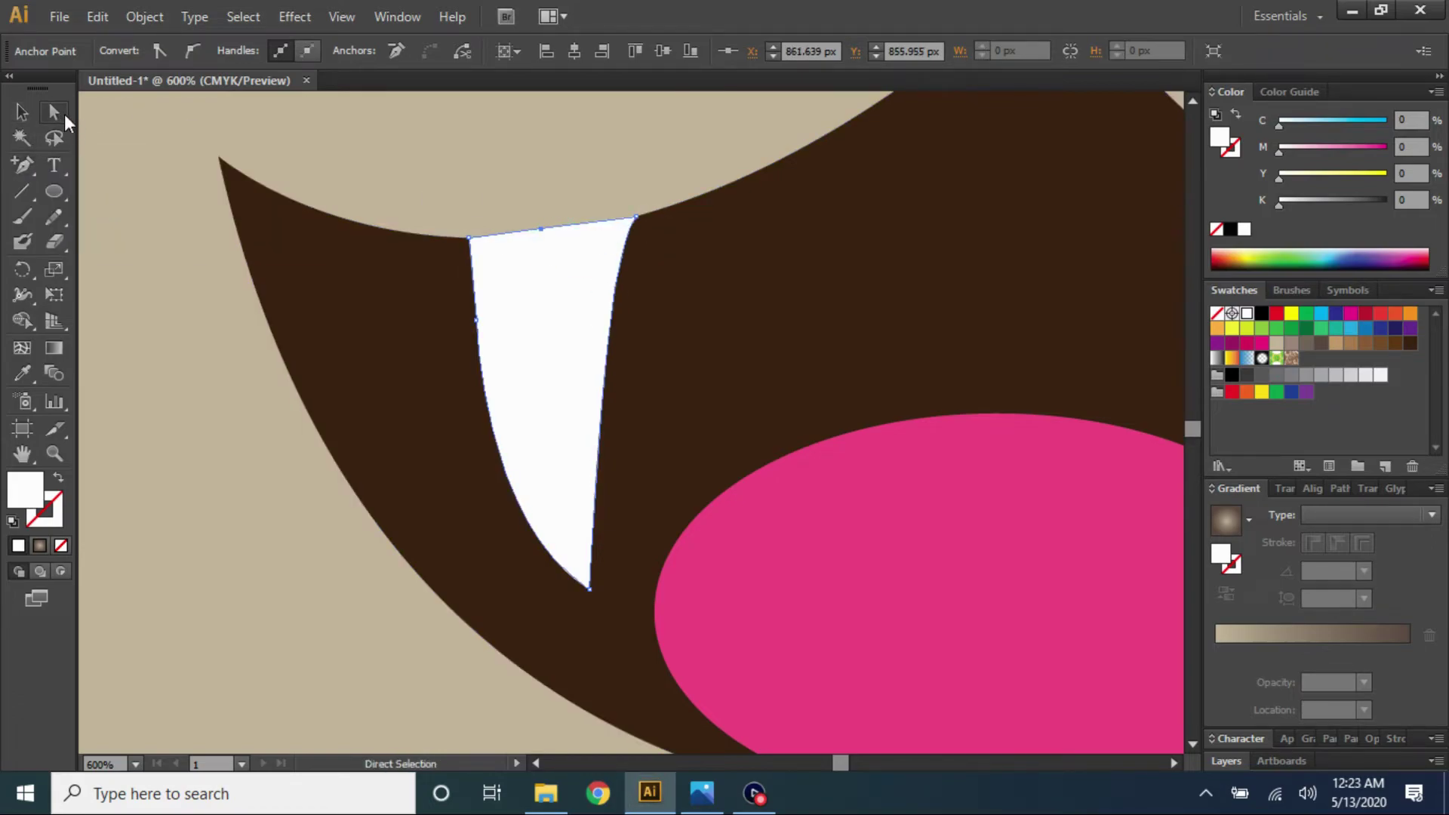
left_click_drag(540, 229, 539, 235)
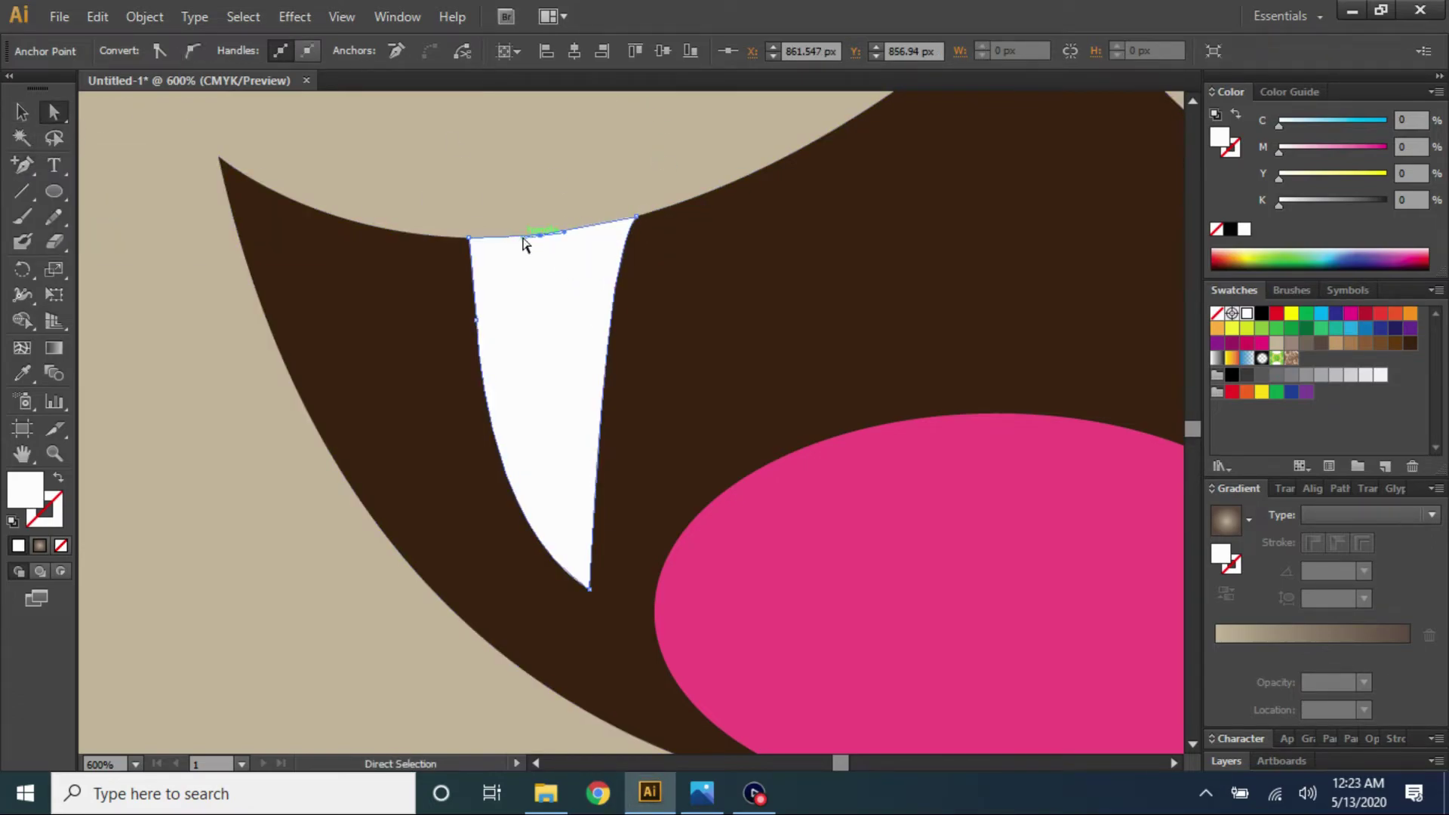
left_click(589, 235)
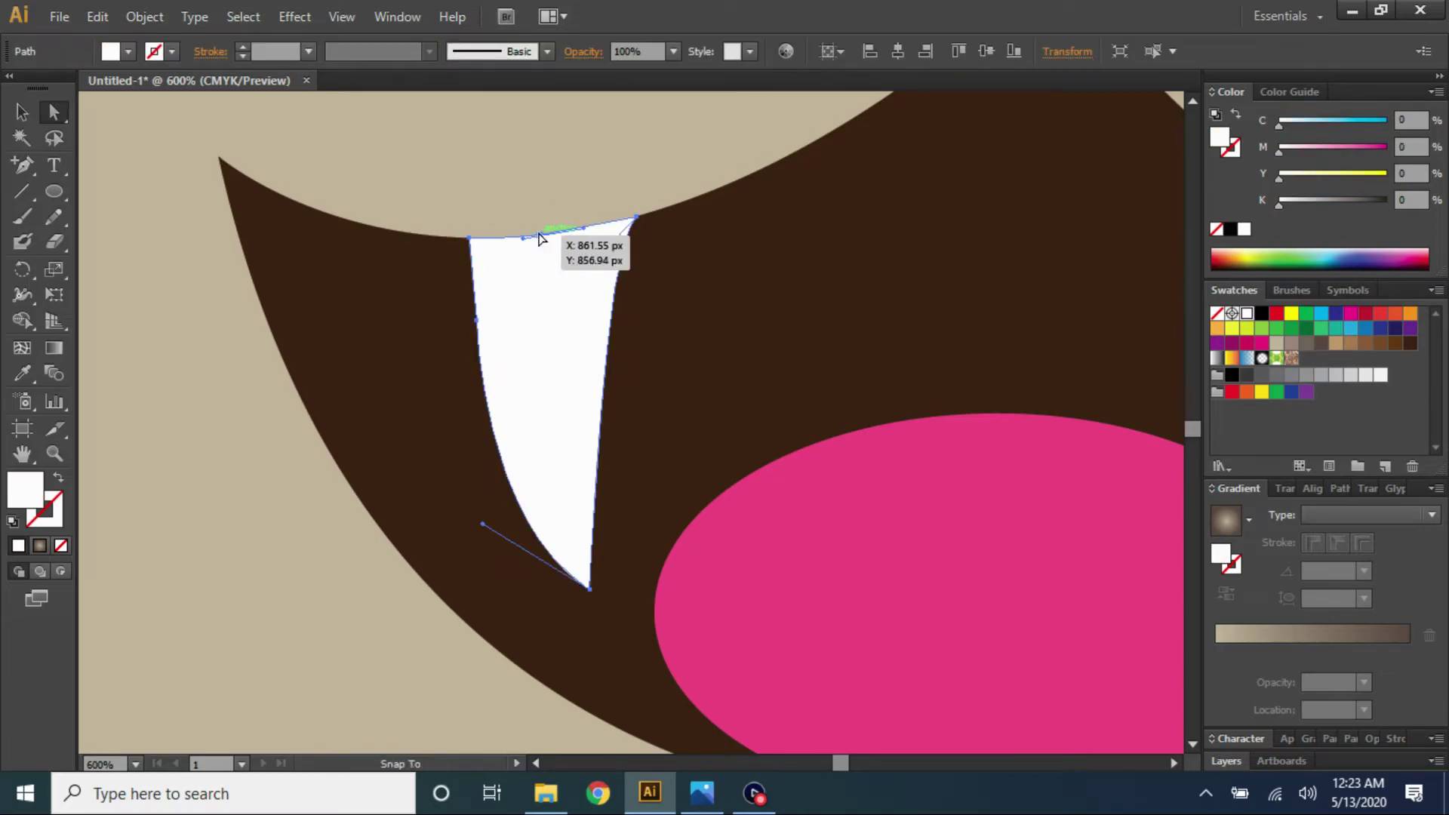
left_click(663, 272)
key("ctrl+1")
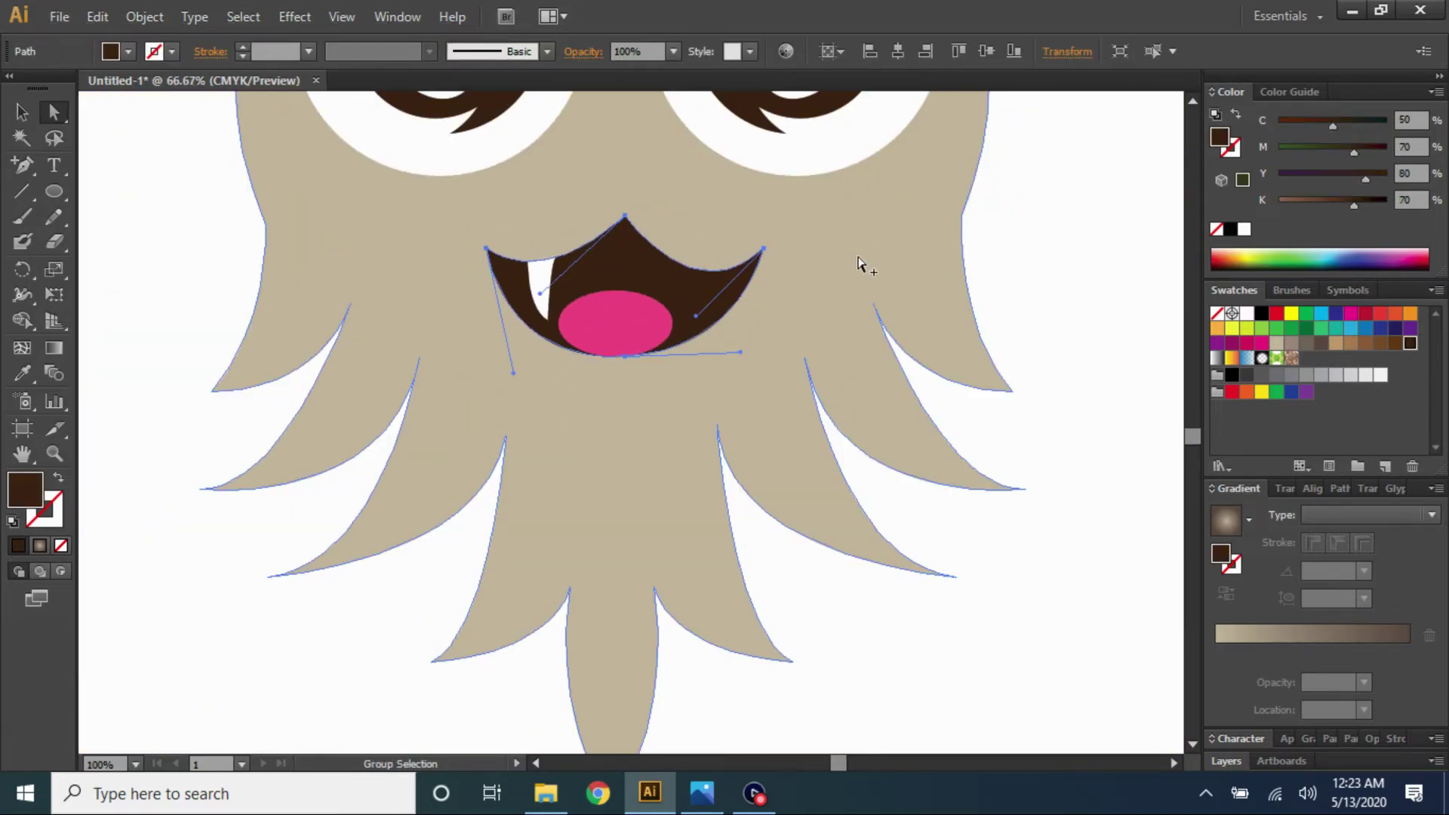
key("ctrl+equal")
key("ctrl+equal")
Copy the tooth to the mouth's right side and lower its top points to the mouth edge
left_click_drag(385, 355, 627, 347)
right_click(637, 374)
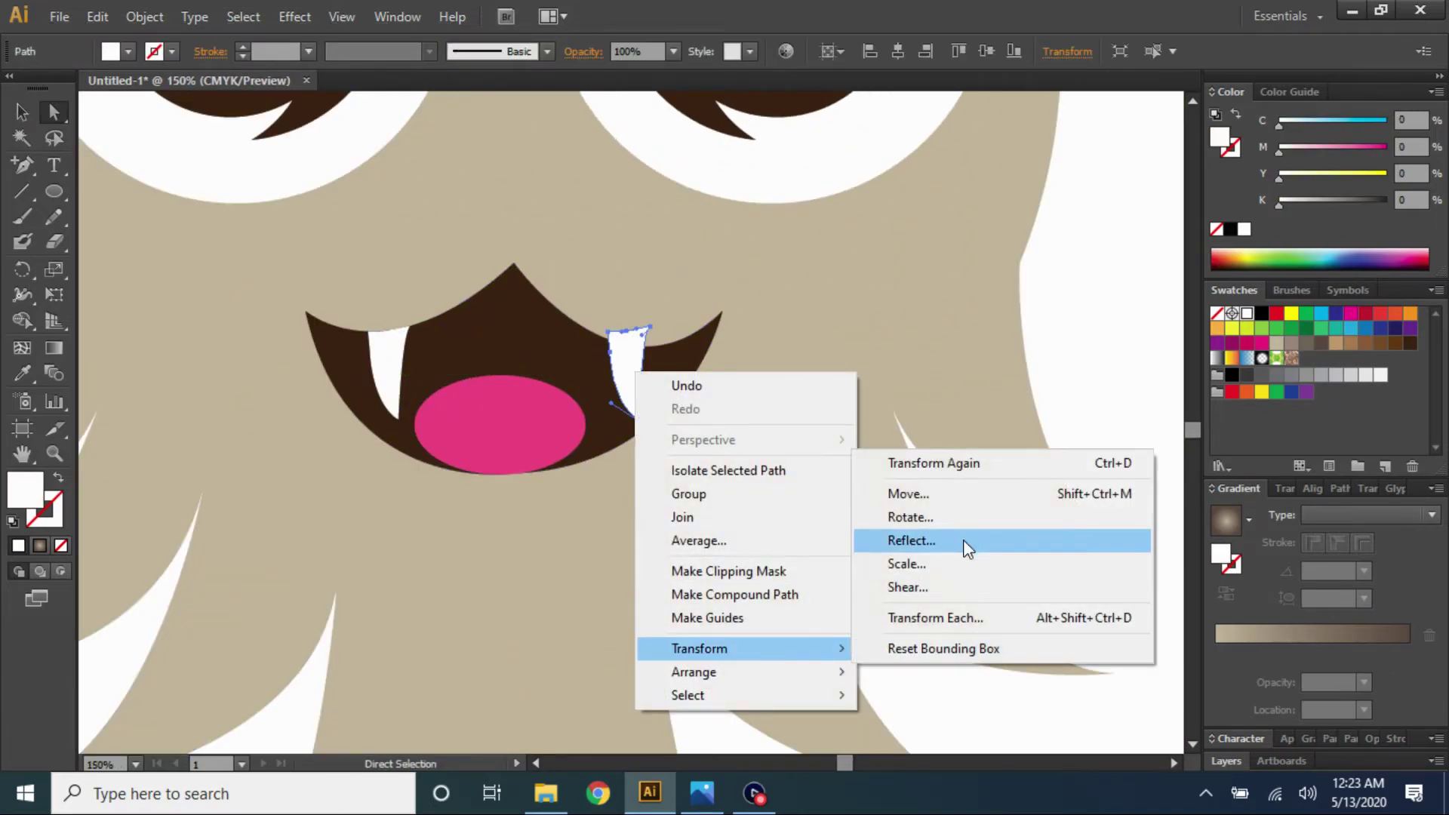
key("Escape")
key("ctrl+equal")
key("ctrl+equal")
key("ctrl+equal")
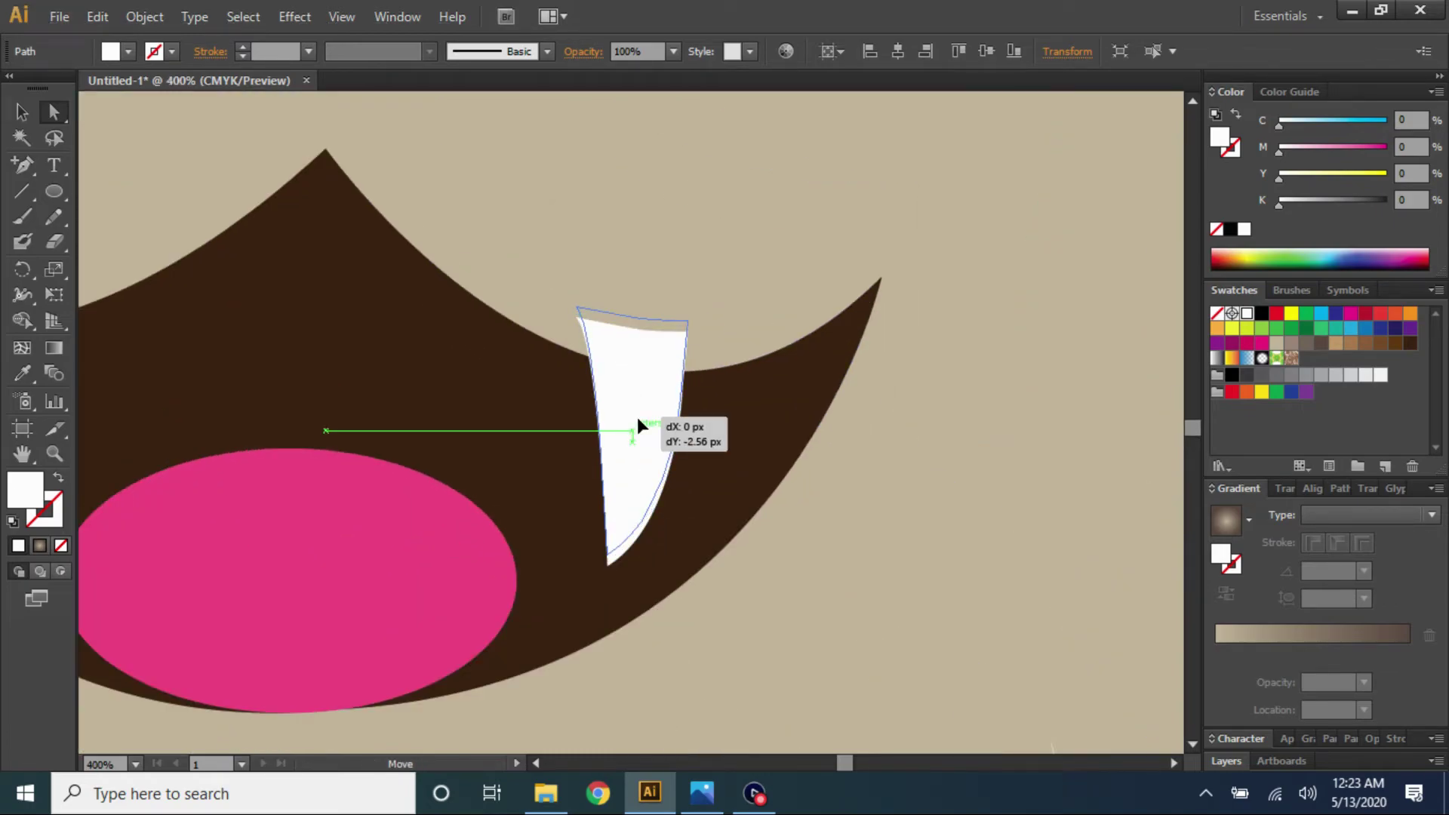
mouse_move(577, 315)
left_mouse_down()
mouse_move(582, 354)
mouse_move(644, 374)
left_mouse_up()
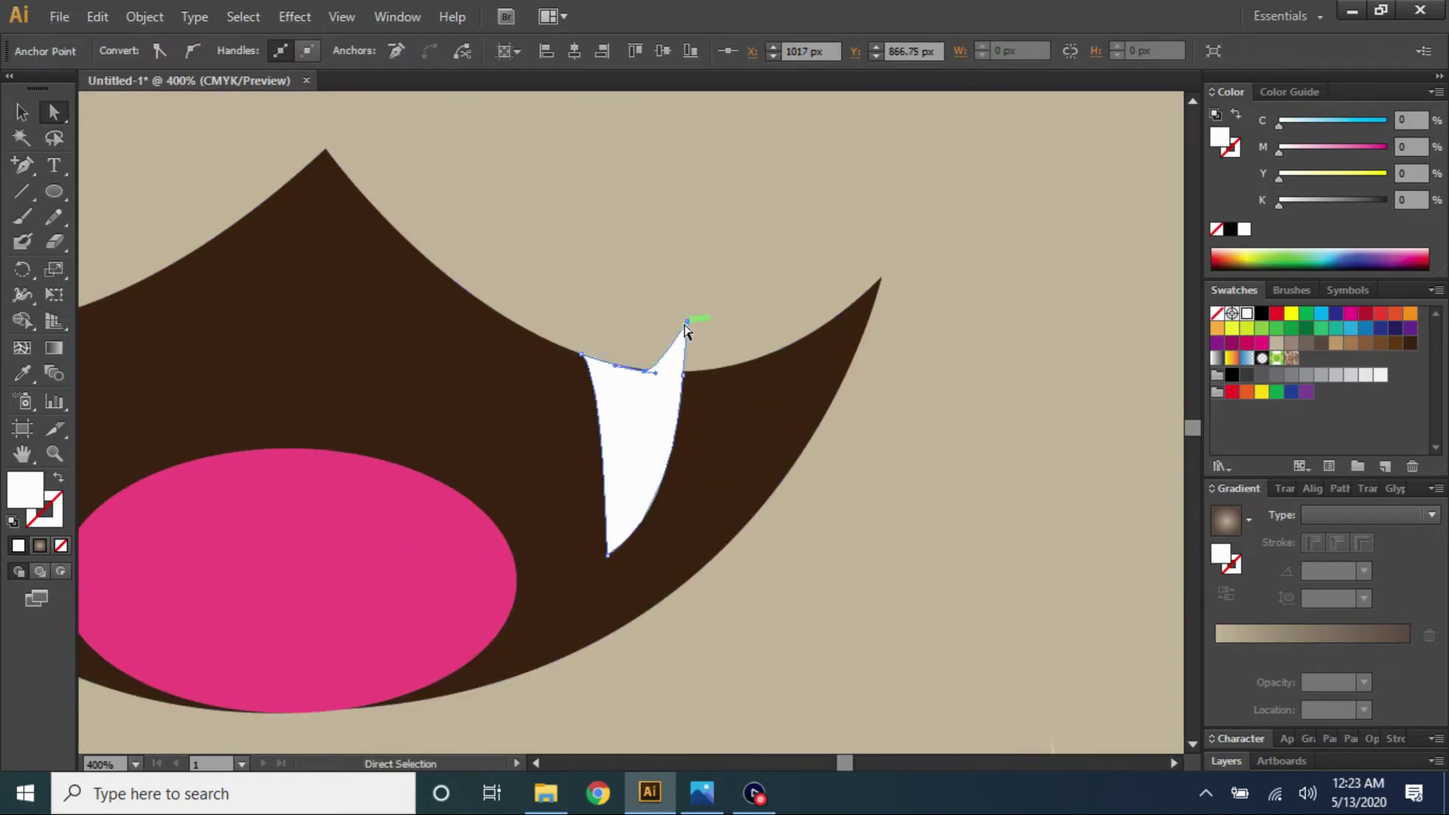
left_click_drag(687, 321, 683, 370)
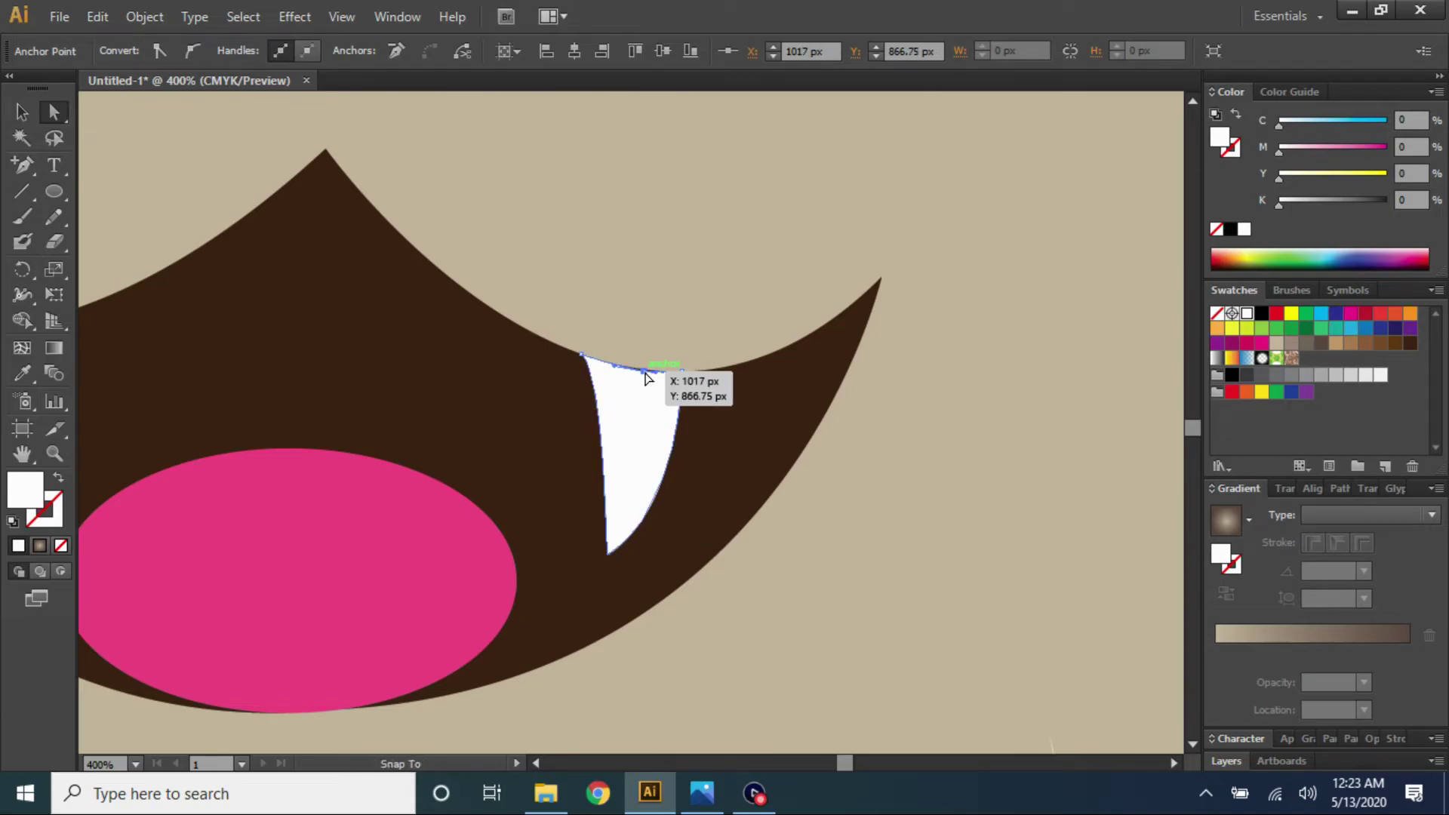
scroll(645, 377, "up", 5)
scroll(597, 347, "down", 4)
Select the finished face as a group and move the rough sketch image aside
scroll(755, 332, "down", 5)
left_click(1004, 316)
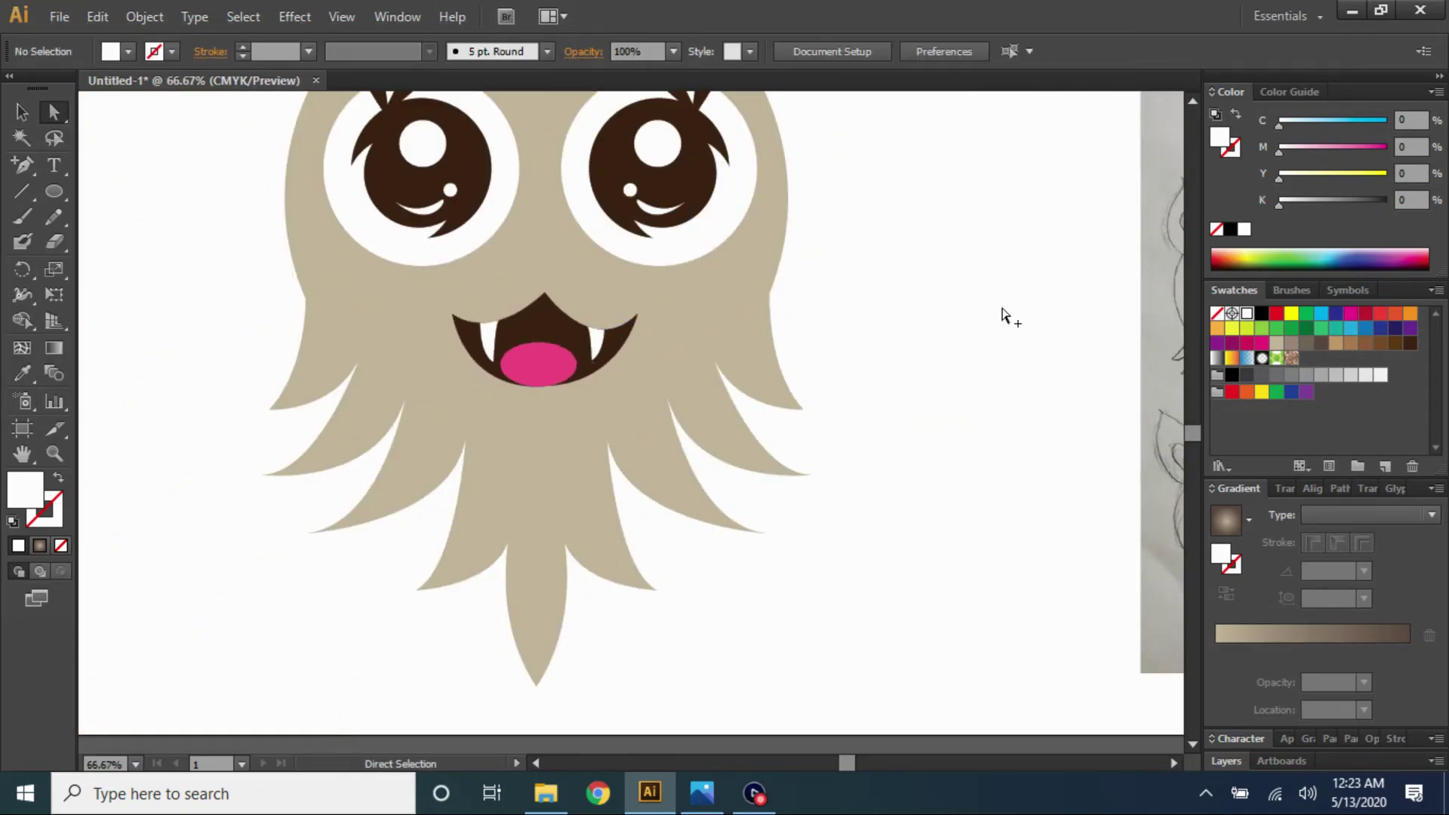
scroll(1004, 316, "down", 3)
left_click(816, 542)
left_click(658, 610)
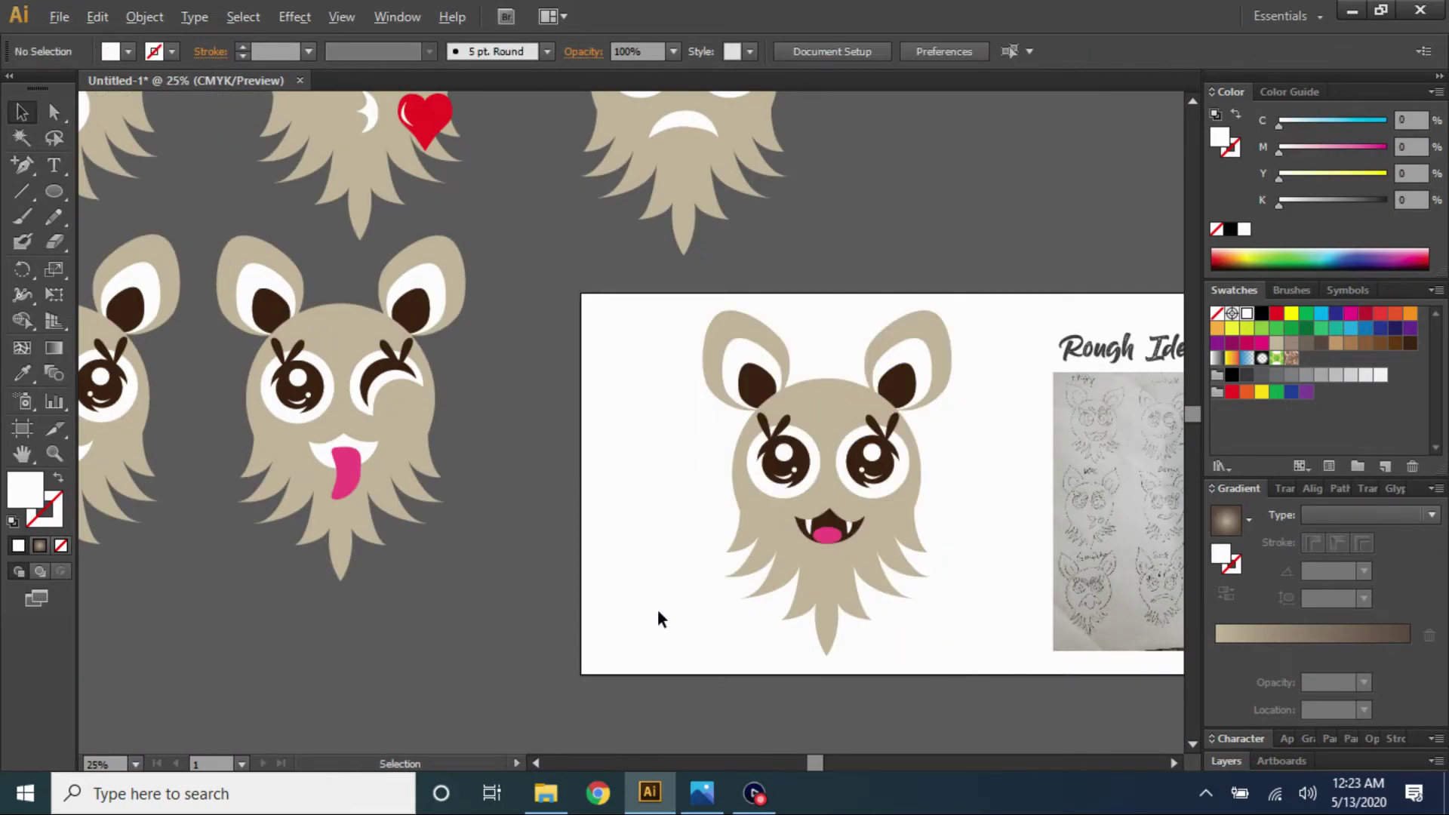
scroll(659, 596, "down", 2)
left_click_drag(755, 559, 228, 434)
left_click_drag(915, 510, 1049, 278)
Place the new face at the end of the bottom row
left_click_drag(226, 430, 811, 555)
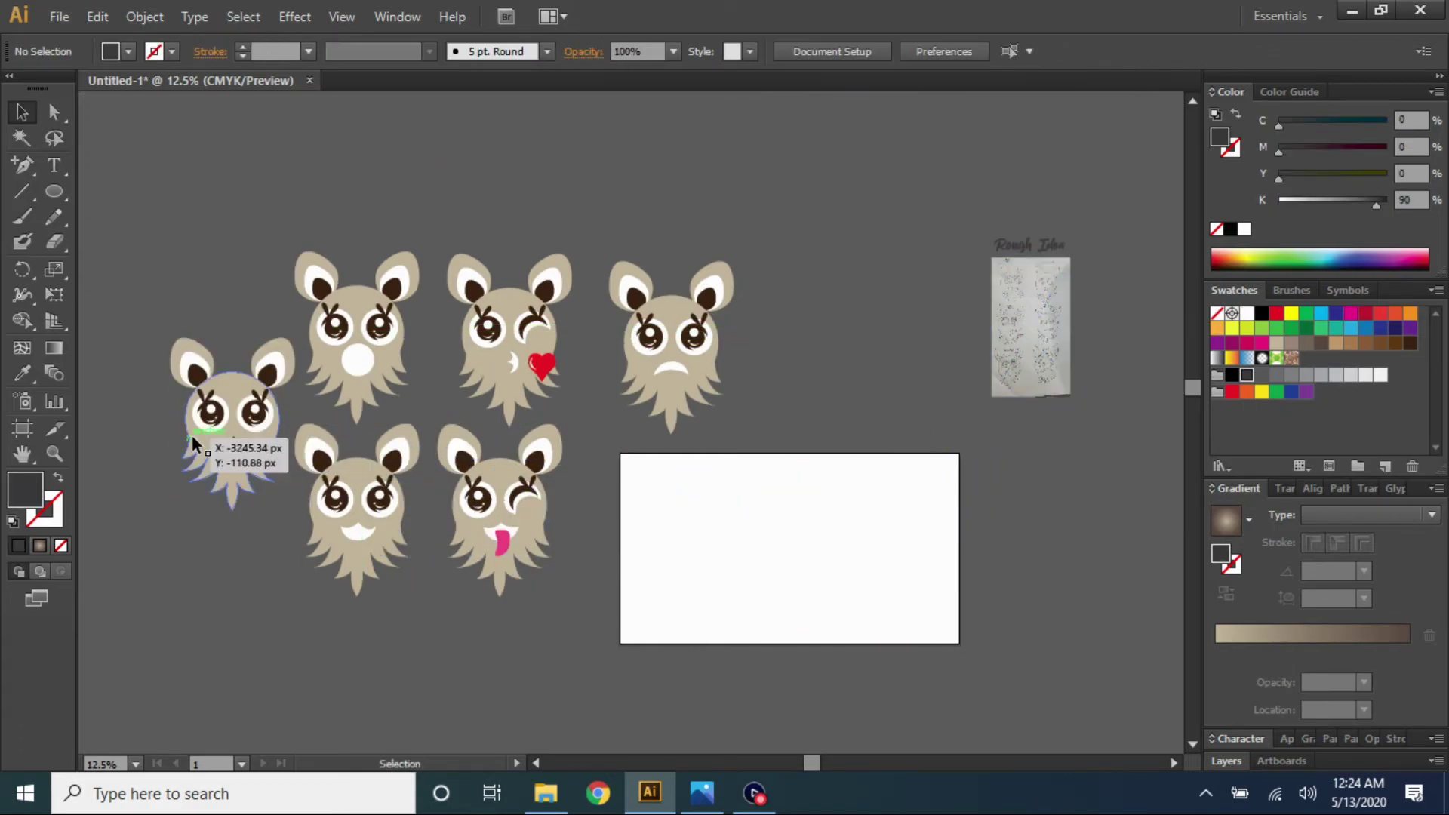
scroll(838, 581, "up", 1)
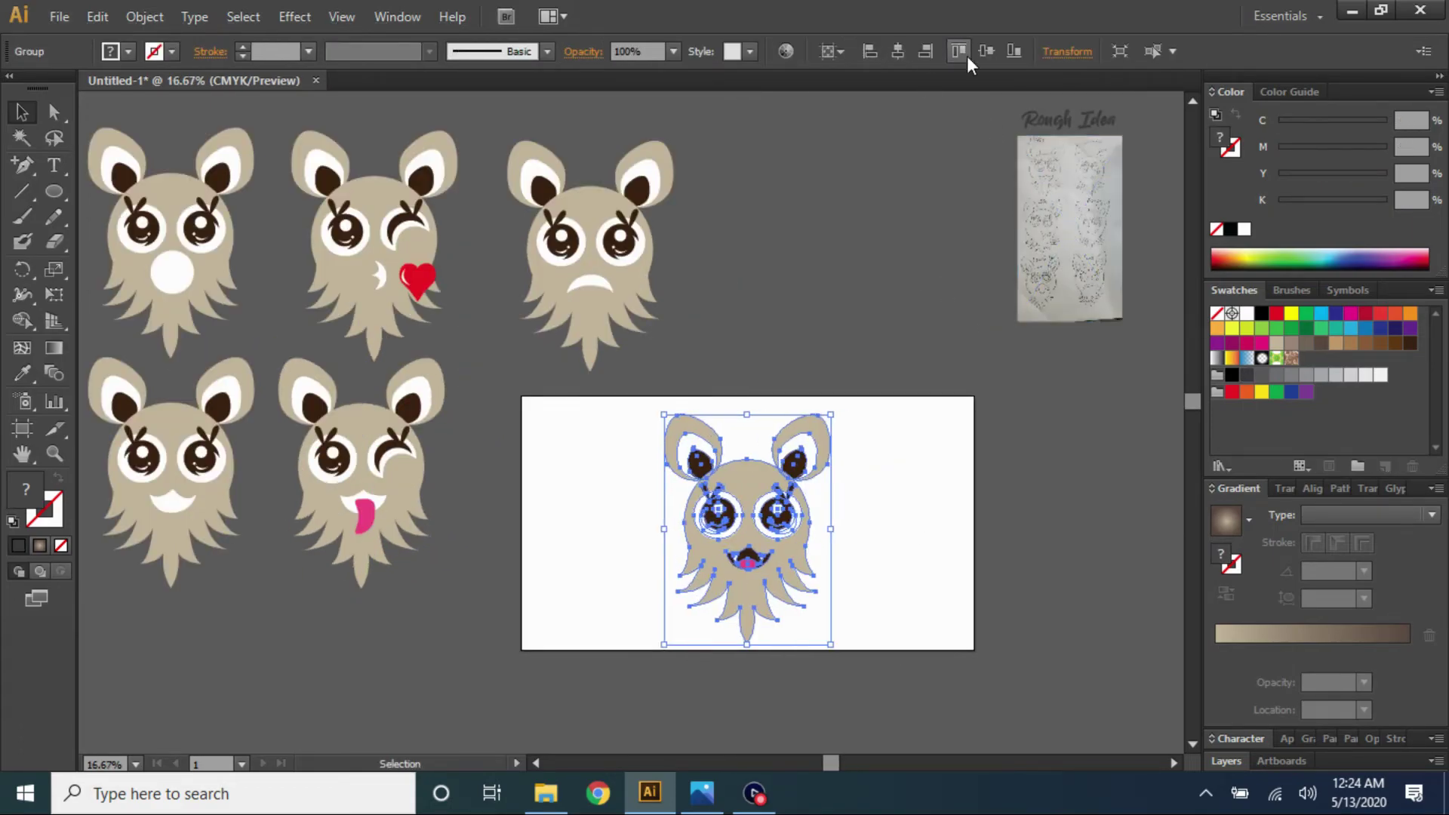
left_click_drag(838, 581, 648, 534)
left_click(718, 359)
scroll(718, 359, "down", 2)
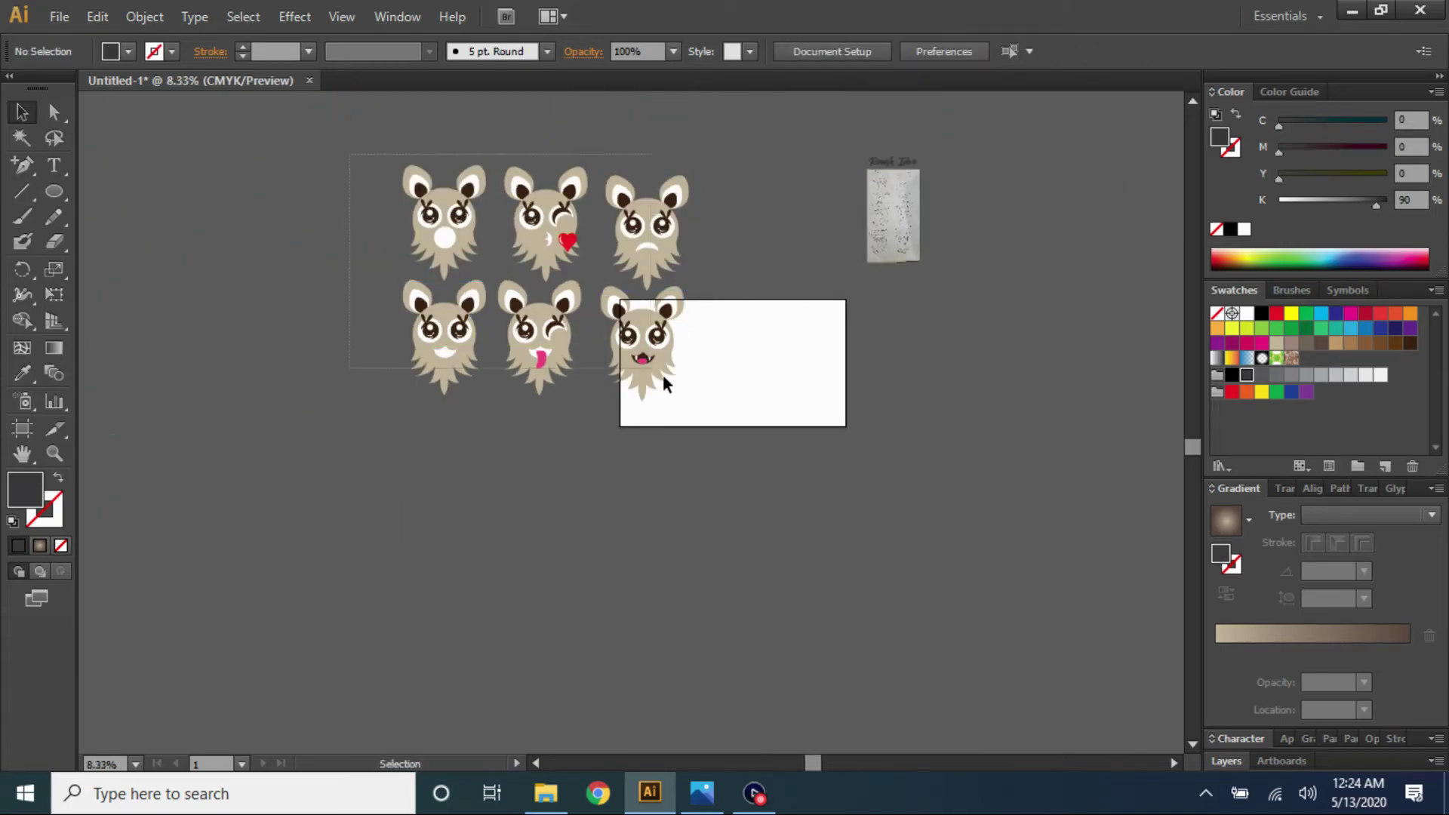
mouse_move(653, 236)
left_mouse_down()
mouse_move(510, 238)
mouse_move(849, 346)
left_mouse_up()
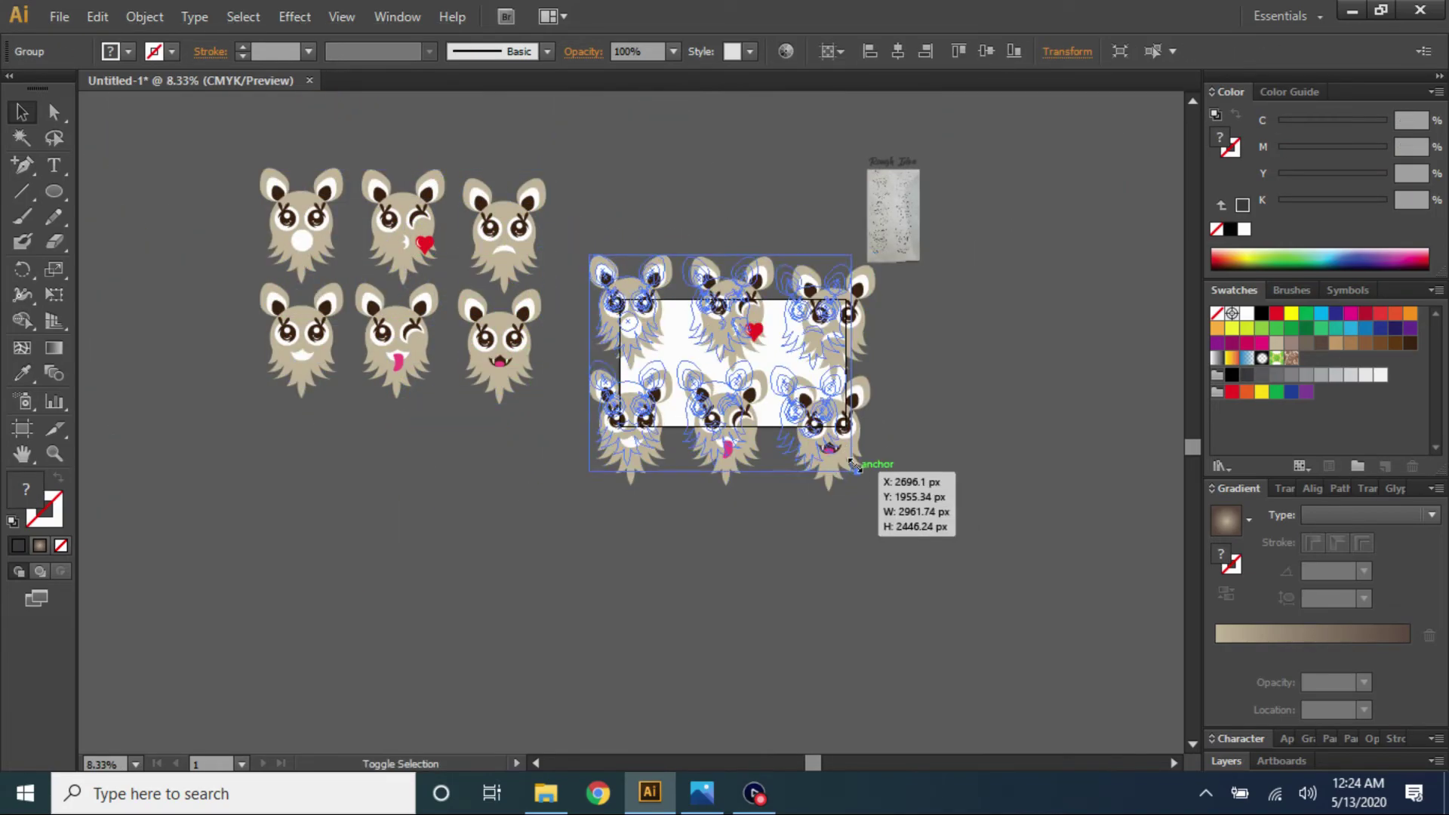
Drag the six faces onto the artboard and scale them to fit
left_click_drag(886, 512, 762, 385)
left_click(884, 361)
scroll(884, 360, "up", 2)
left_click(754, 456)
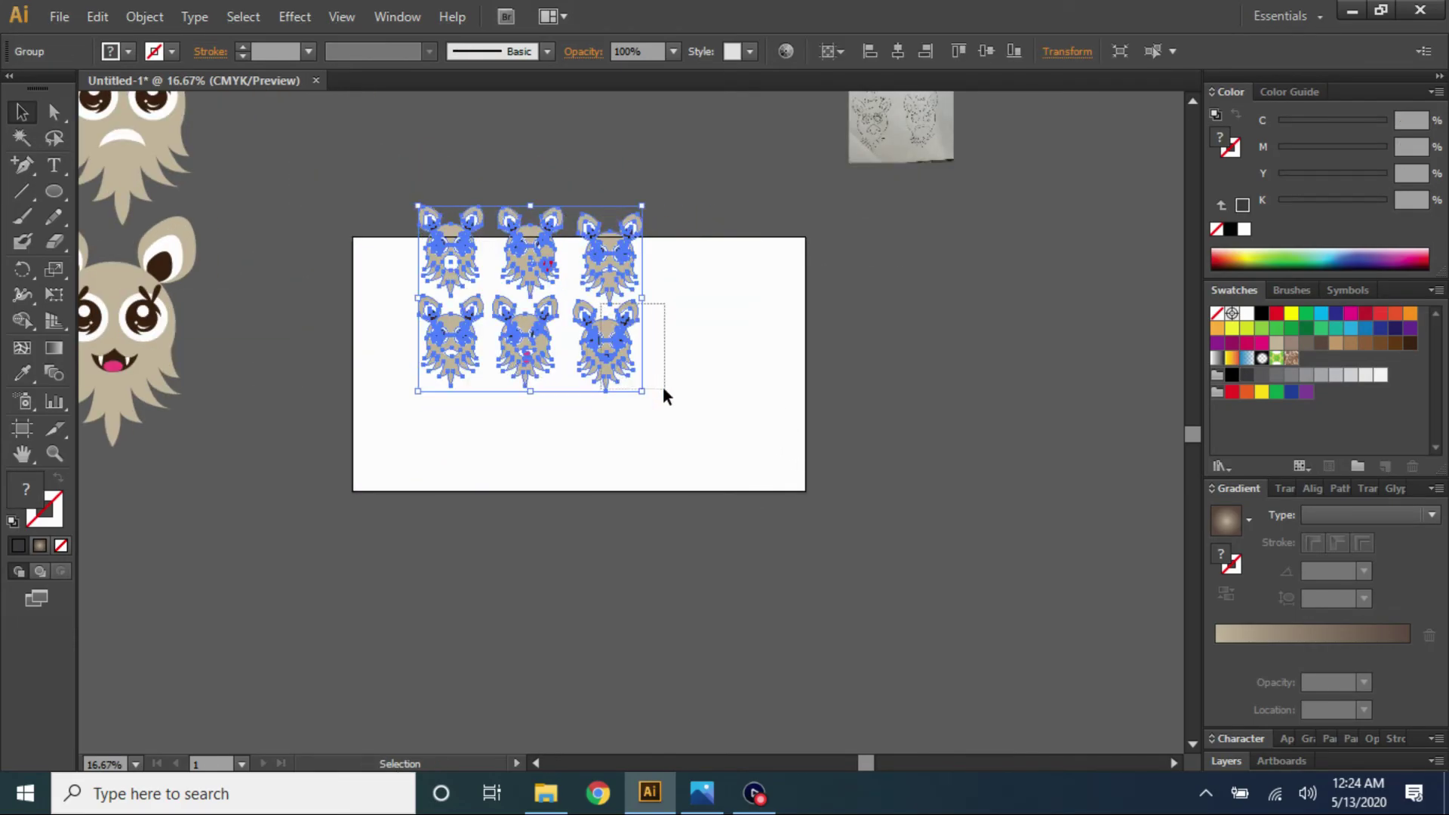
left_click_drag(754, 456, 664, 400)
key("ctrl+shift+a")
scroll(658, 415, "up", 1)
scroll(868, 304, "up", 3)
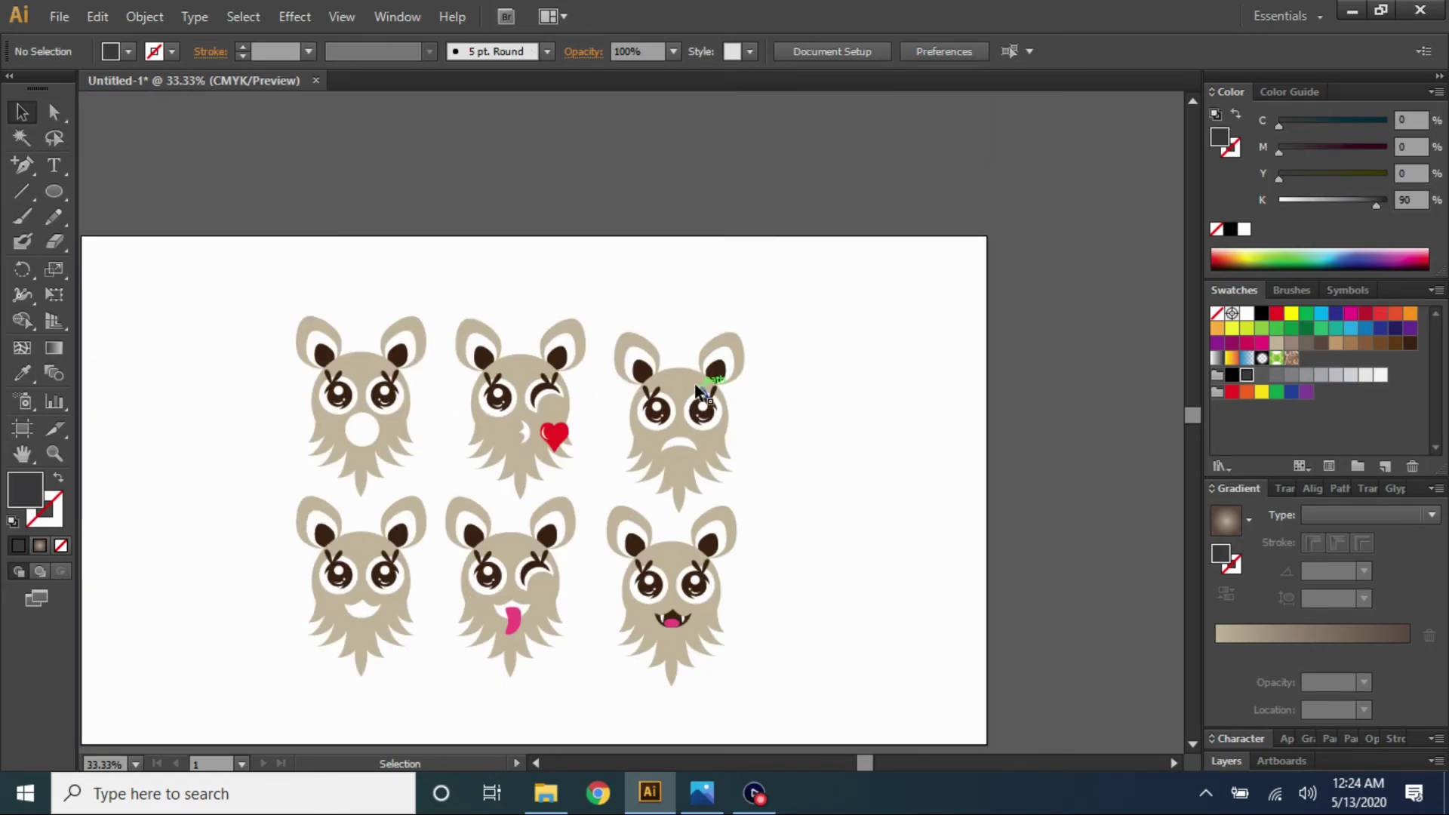
scroll(849, 351, "down", 1)
Enlarge all six faces, move them up, and apply Vertical Align Center
key("ctrl+a")
left_click_drag(753, 602, 809, 646)
left_click_drag(731, 421, 731, 363)
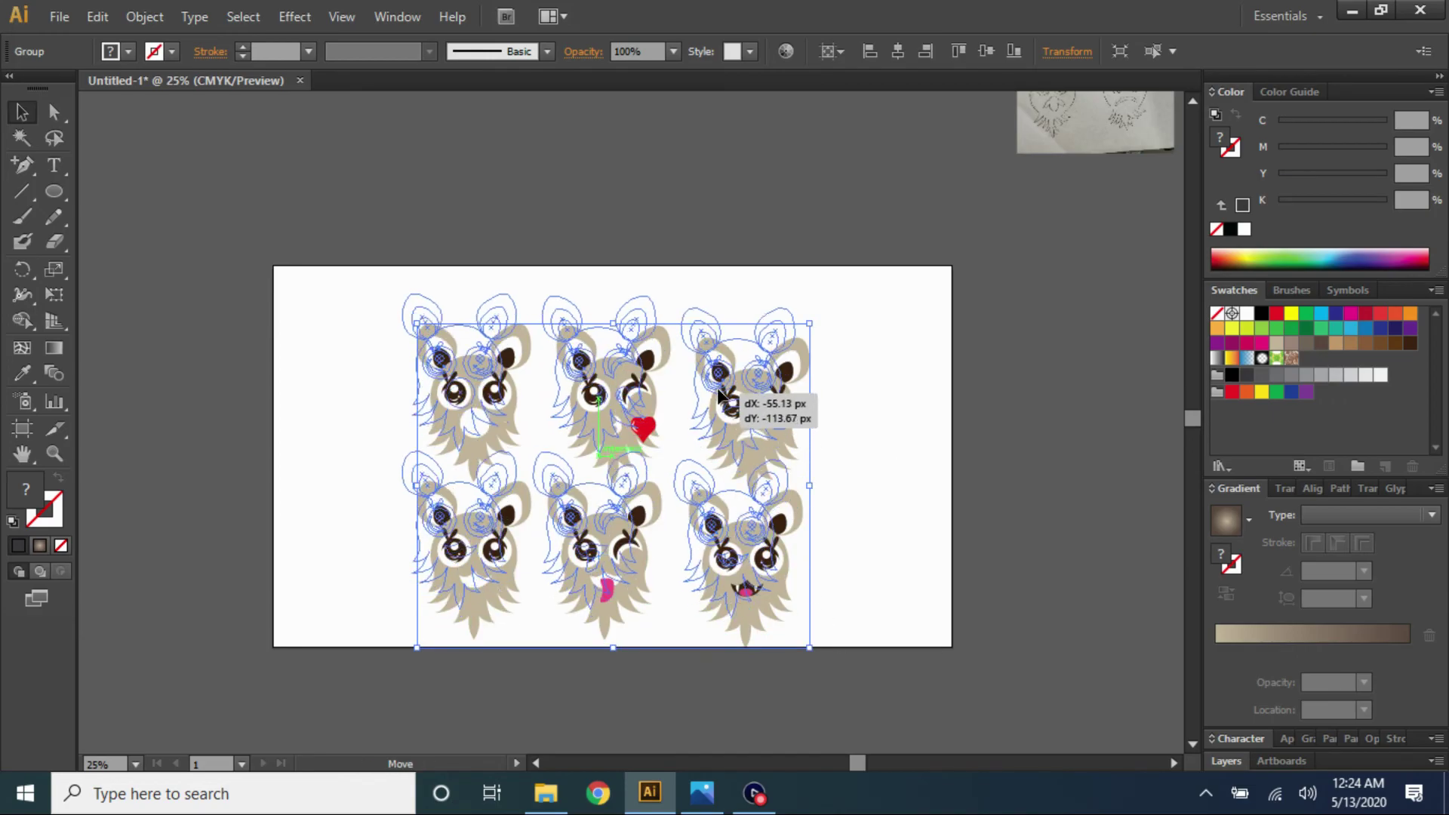
left_click(986, 50)
left_click(972, 352)
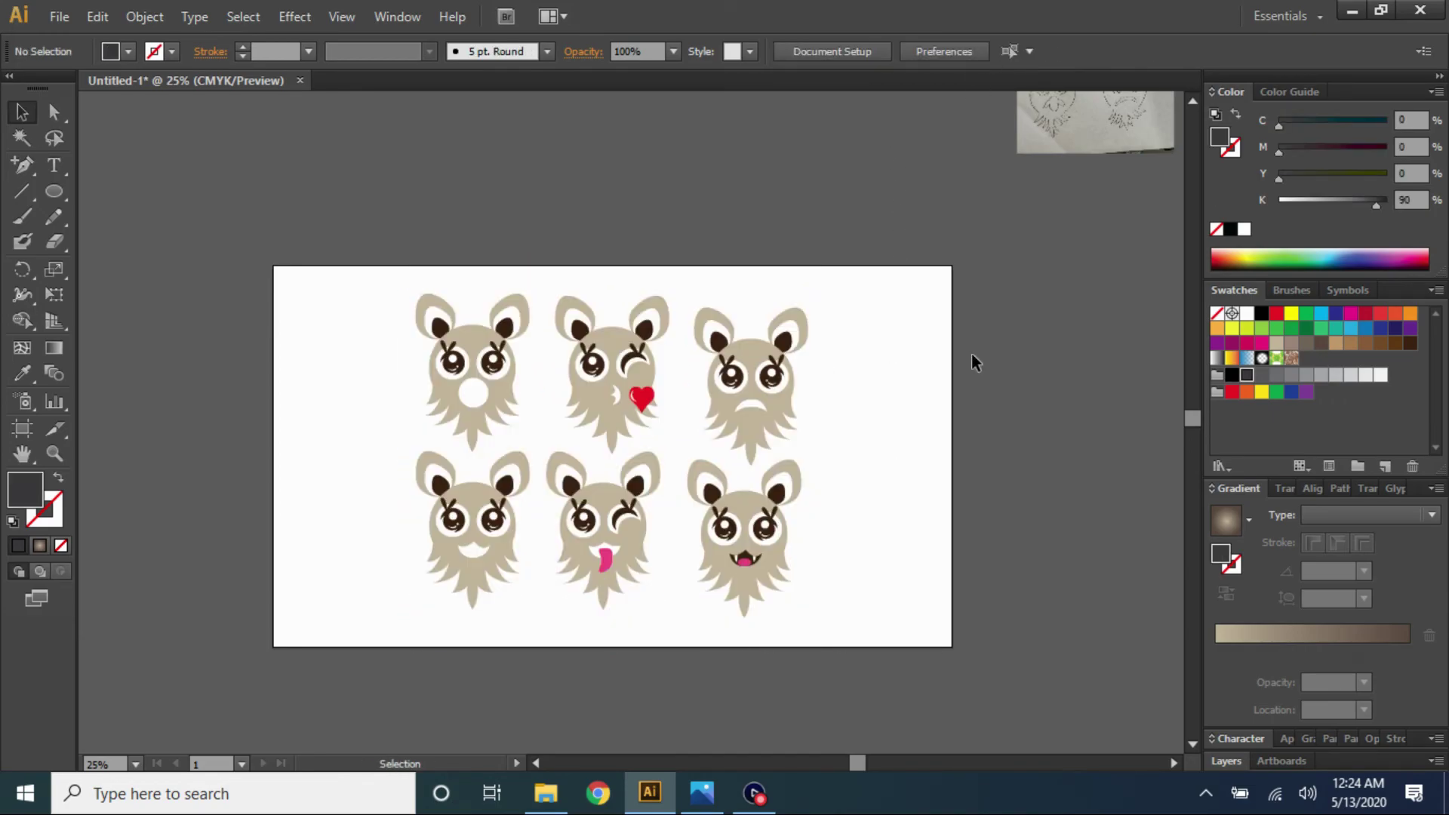
scroll(960, 406, "down", 1)
Fill the white mouths of the first group of faces with dark brown
scroll(921, 403, "up", 1)
scroll(918, 407, "up", 1)
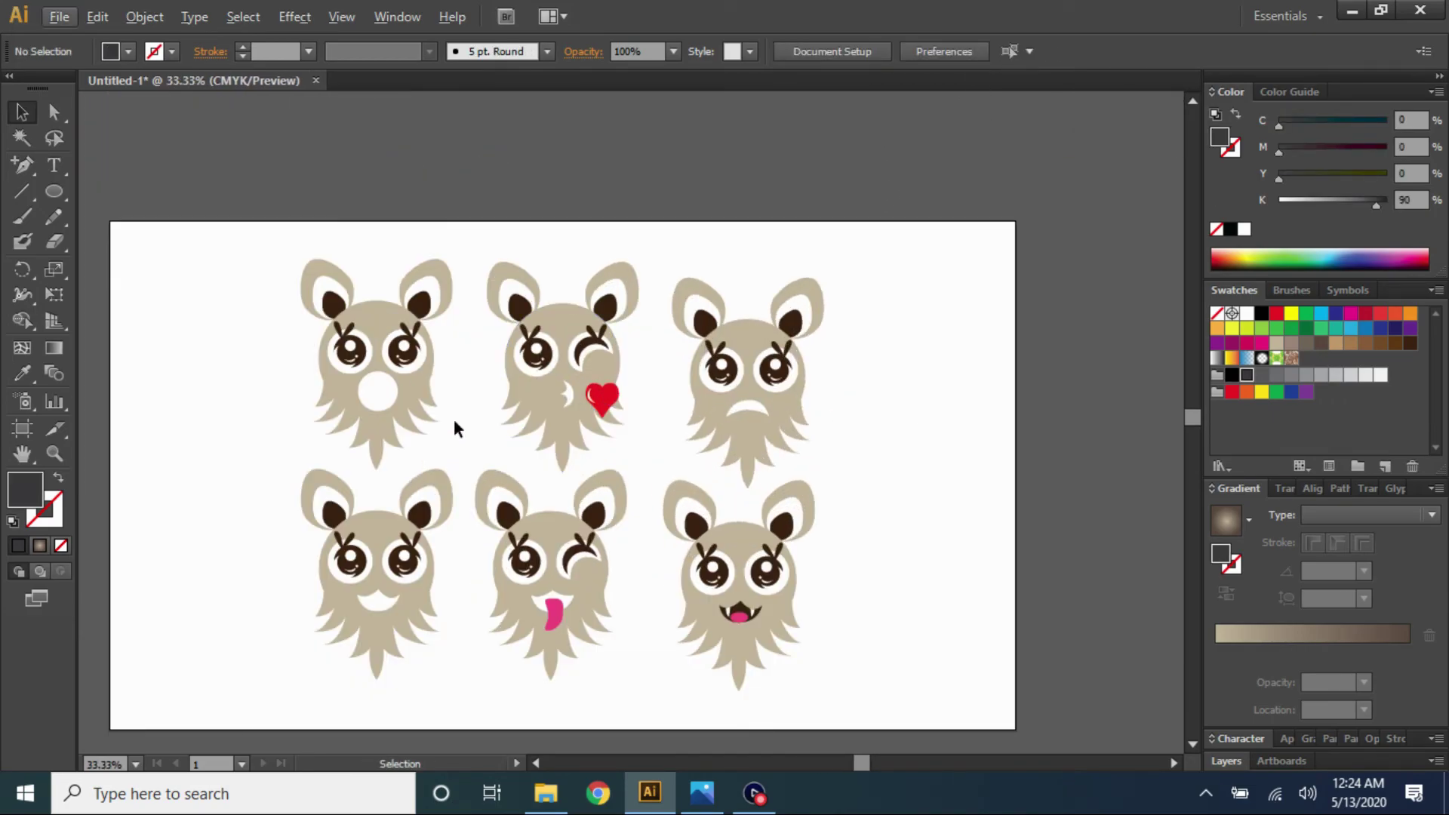
scroll(325, 198, "up", 4)
scroll(602, 255, "down", 2)
left_click(1175, 761)
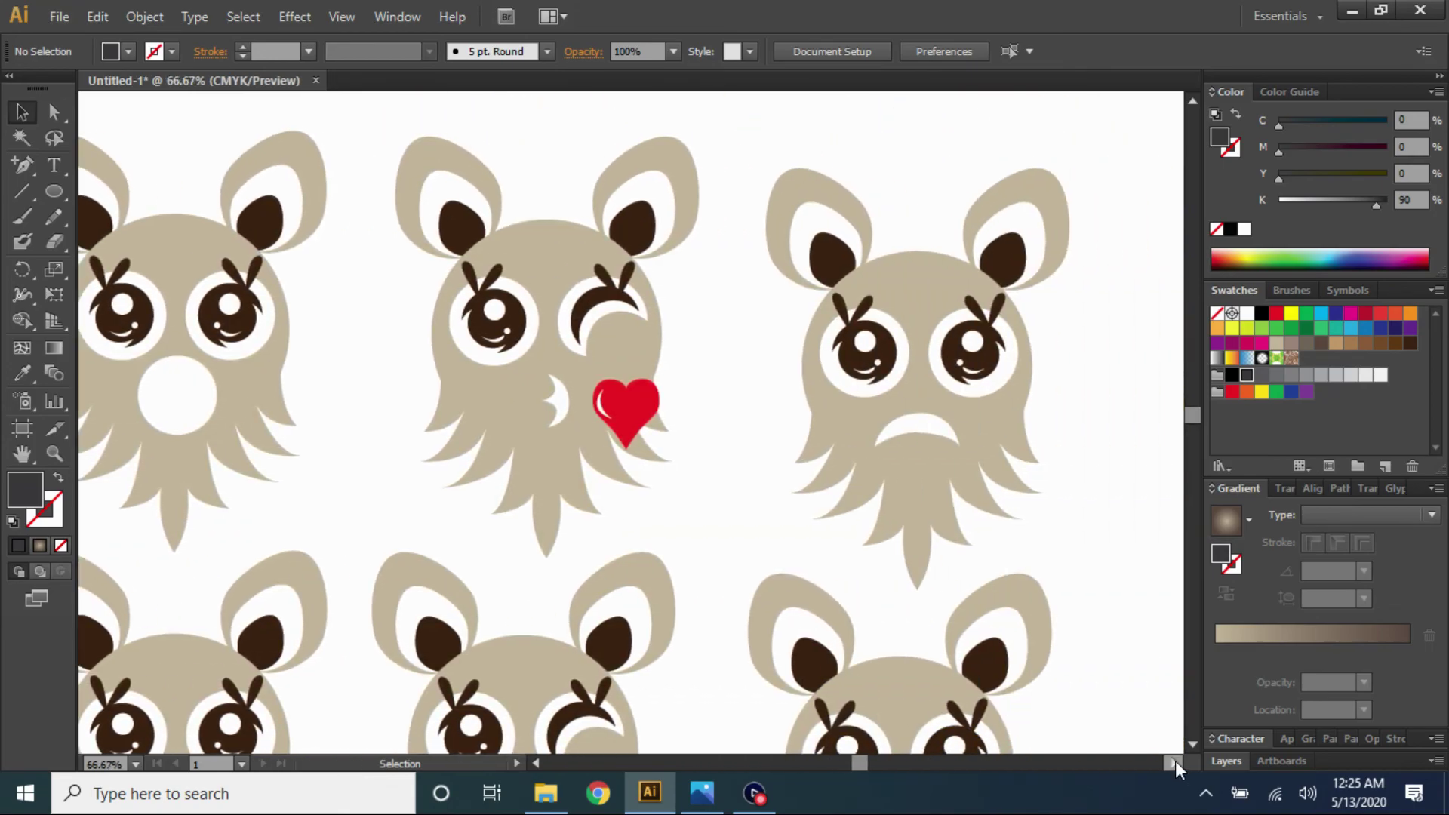
scroll(1020, 589, "down", 5)
scroll(1021, 588, "down", 1)
scroll(453, 528, "down", 1)
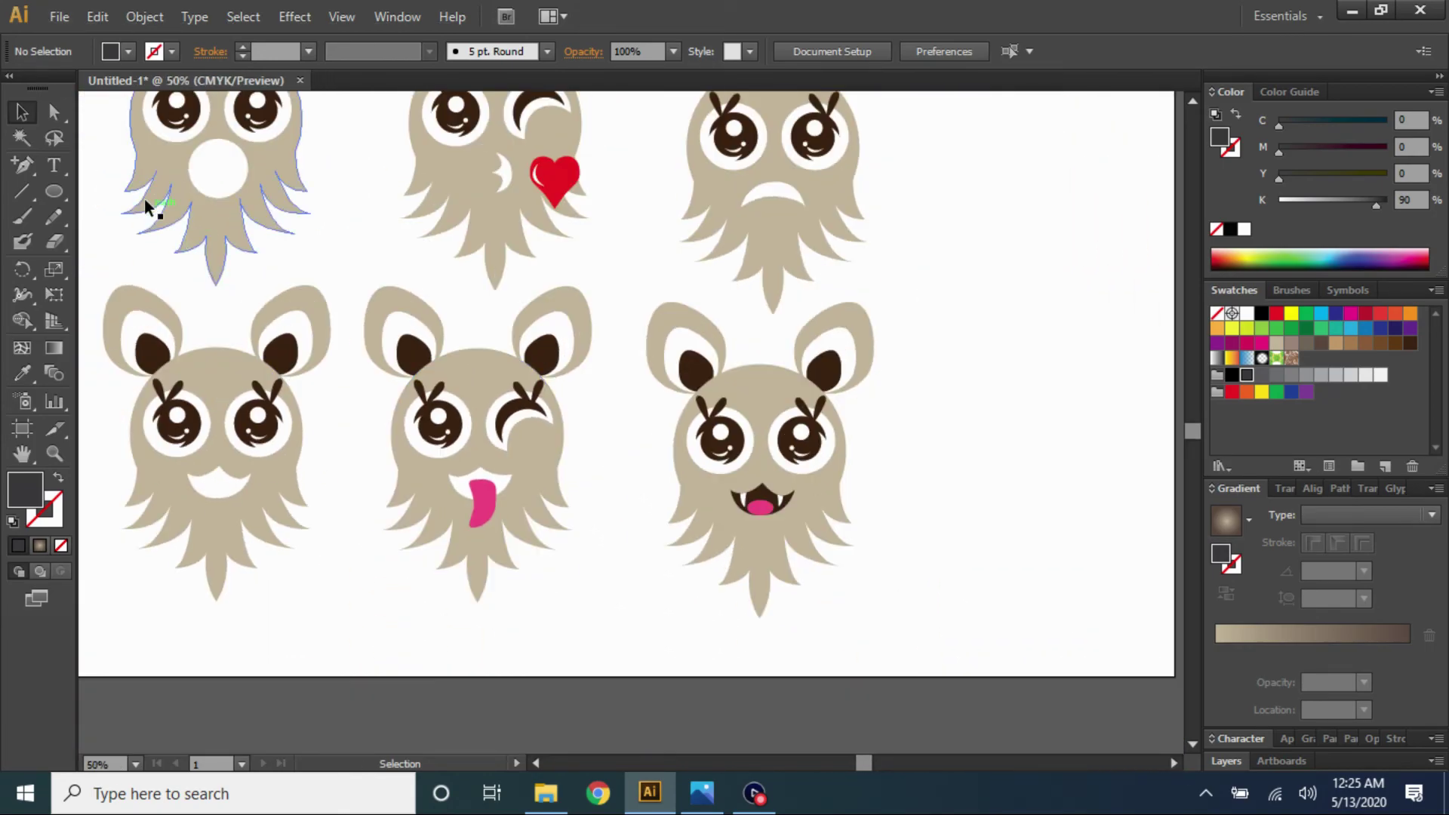
left_click(236, 490)
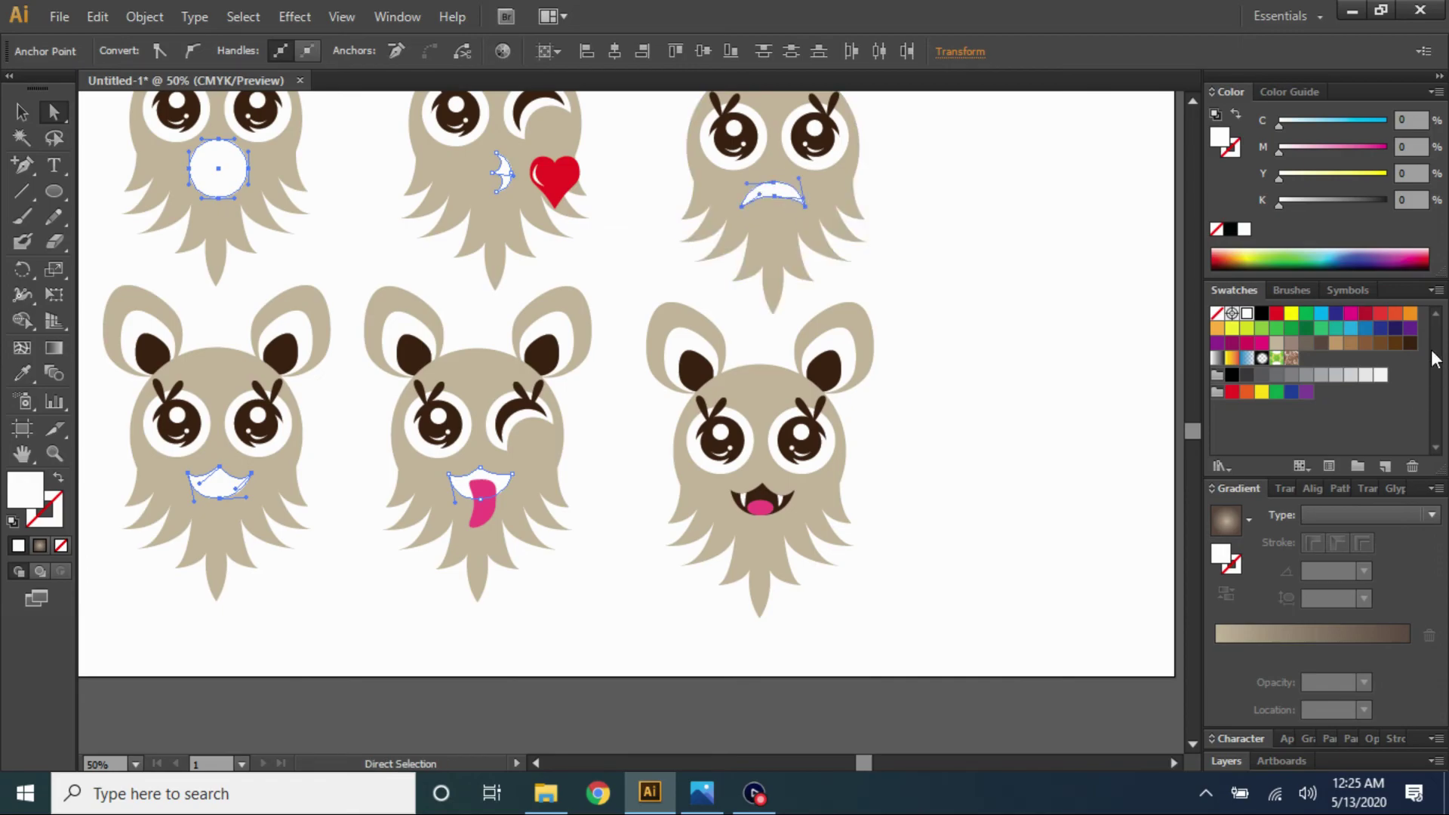
left_click(1410, 344)
left_click(1035, 323)
Fill the white mouths on the faces beside the artboard with dark brown
scroll(1051, 317, "down", 1)
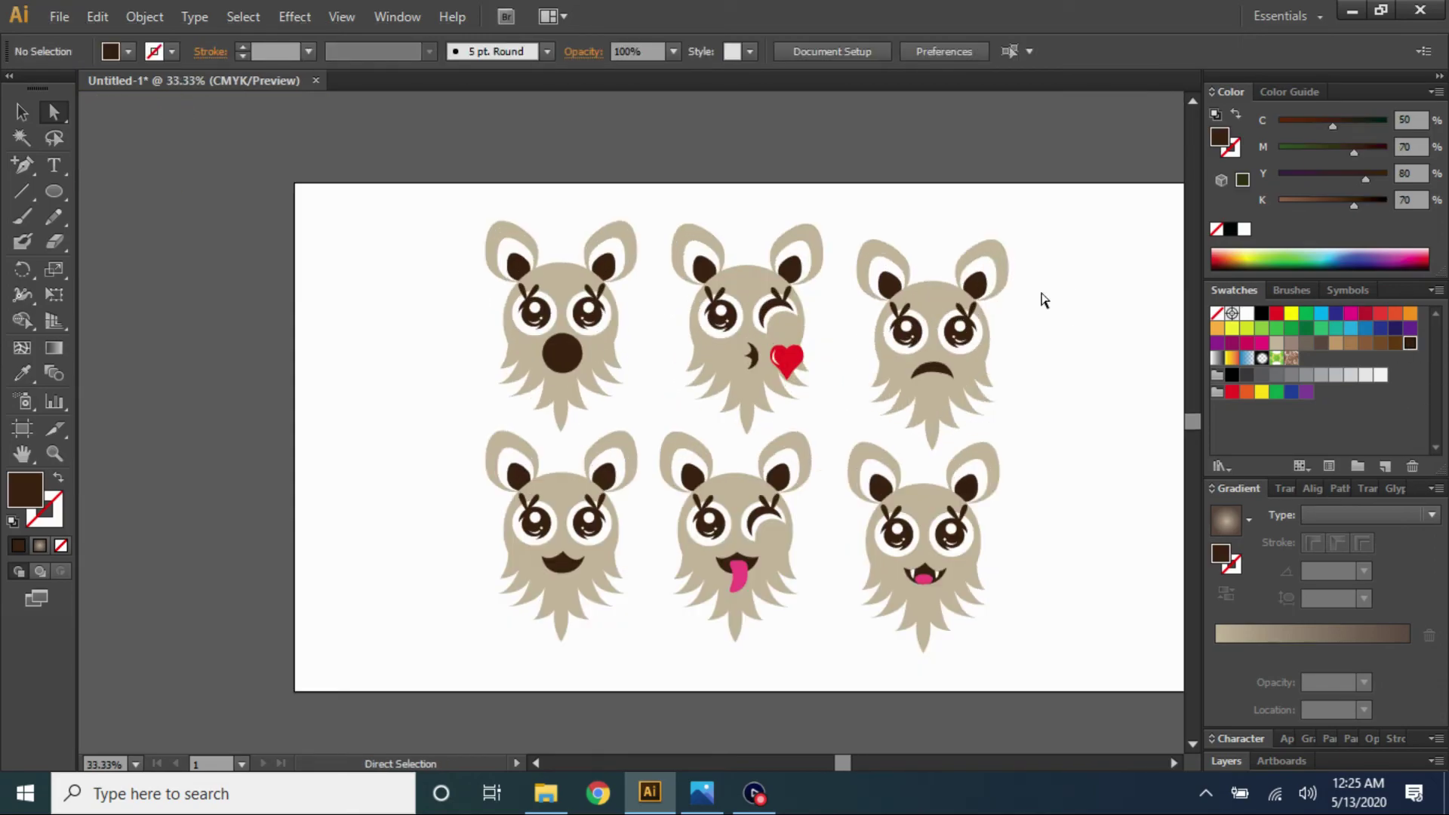
scroll(1044, 301, "down", 2)
scroll(1044, 300, "down", 1)
left_click(239, 351)
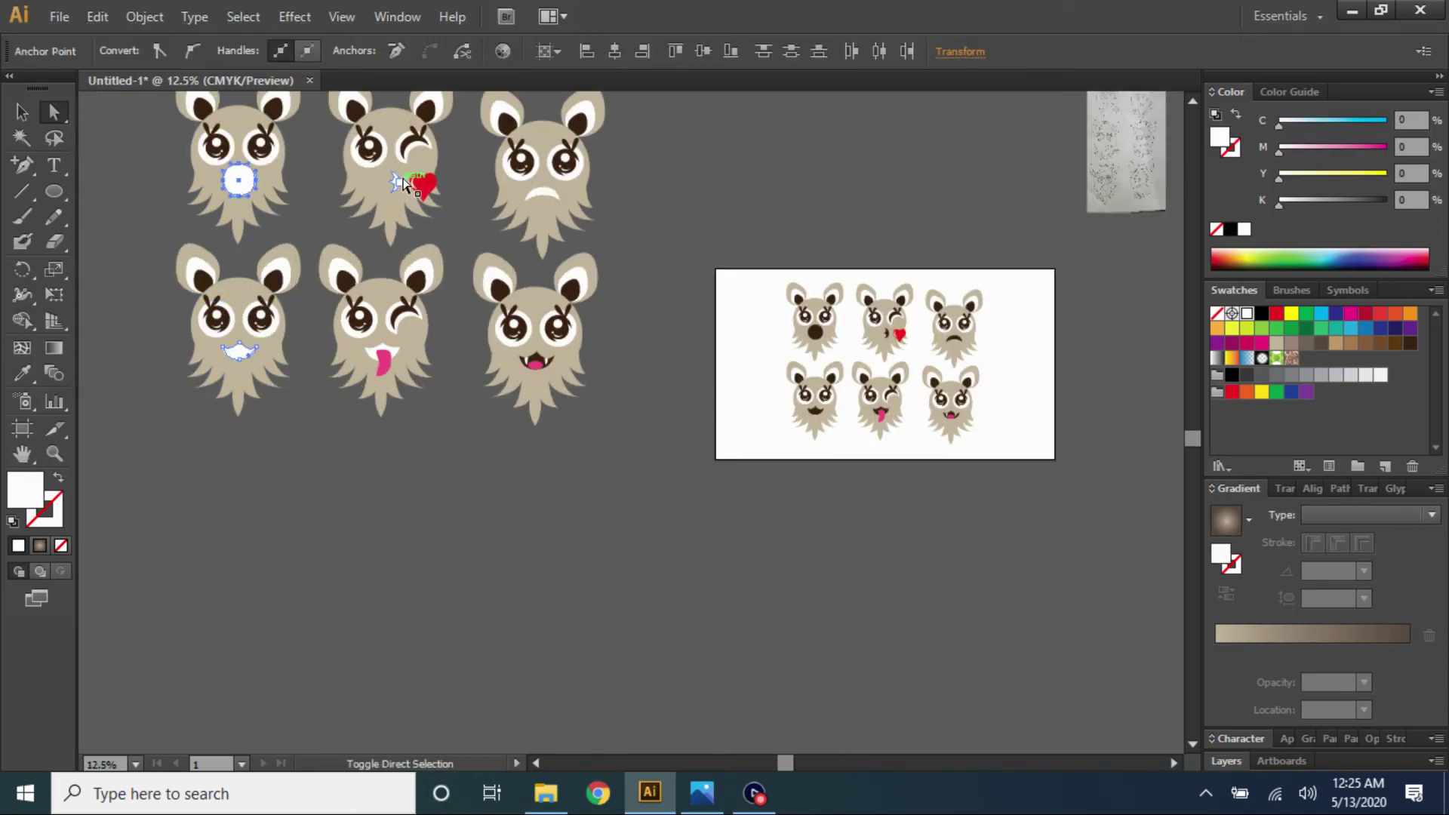
left_click(1410, 337)
left_click(1142, 359)
scroll(1141, 360, "up", 2)
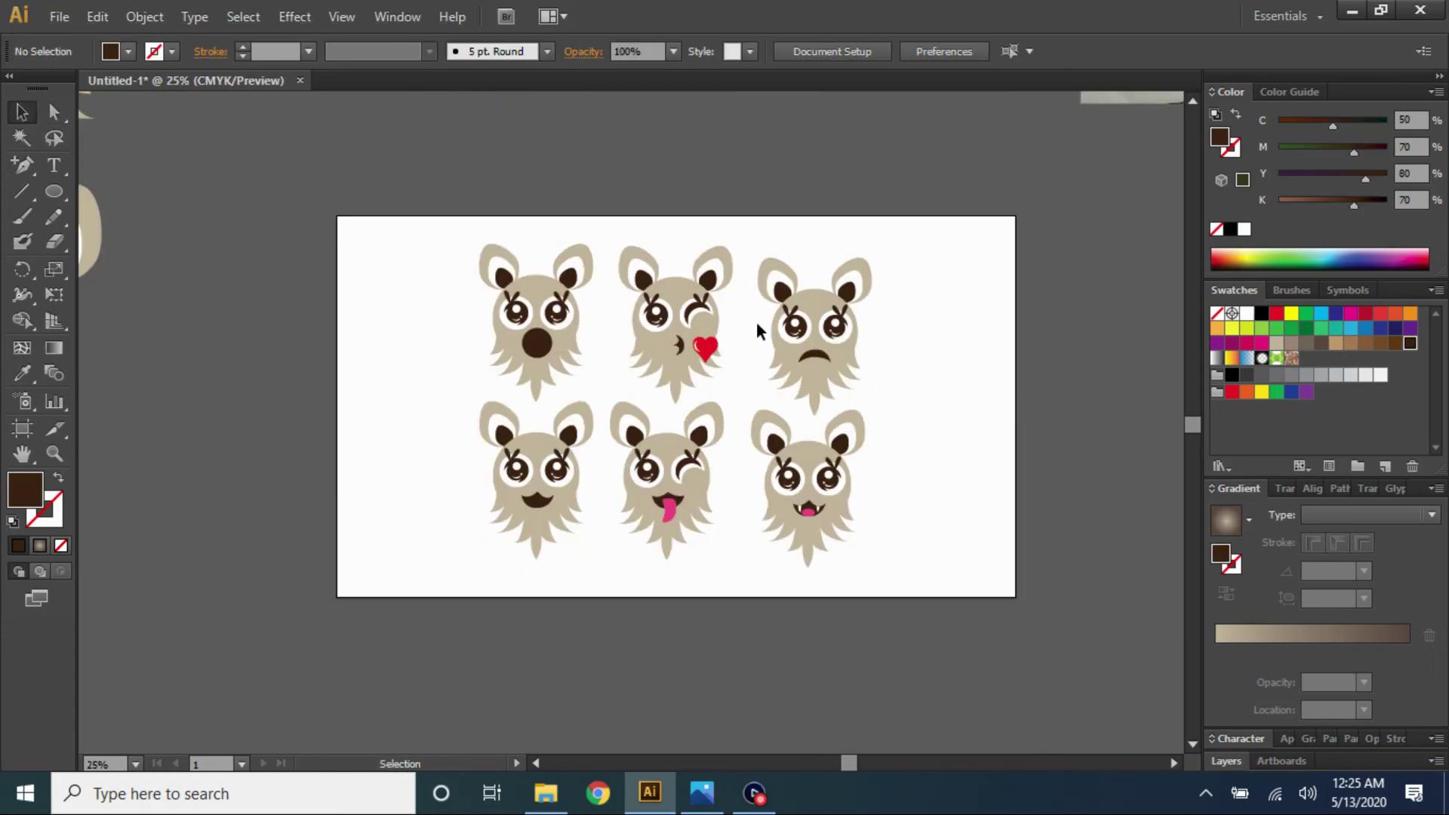